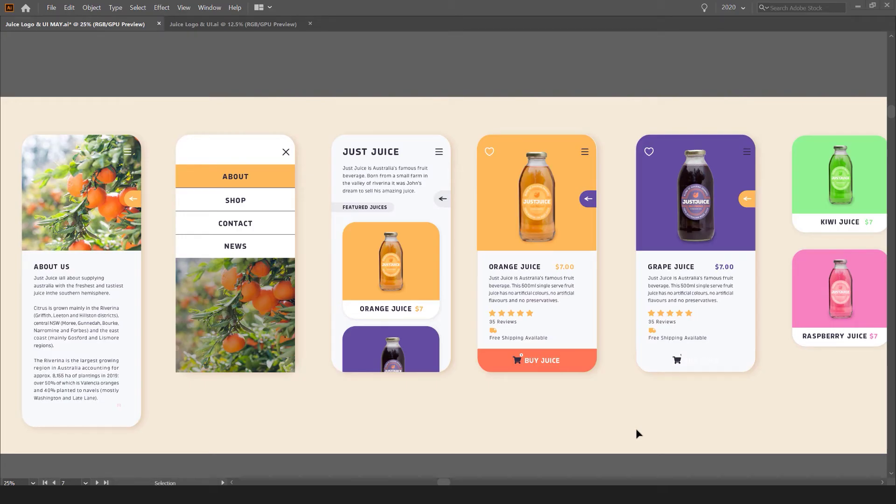
Examine the juice app screen mockups, the bottle label artwork, and the separate purple and orange label designs.
scroll(485, 255, "down", 1)
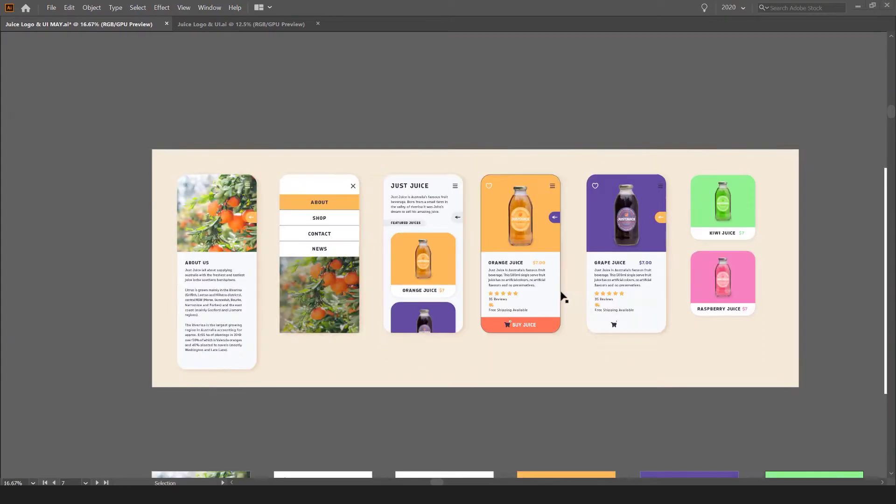
scroll(373, 224, "up", 1)
scroll(630, 238, "up", 4)
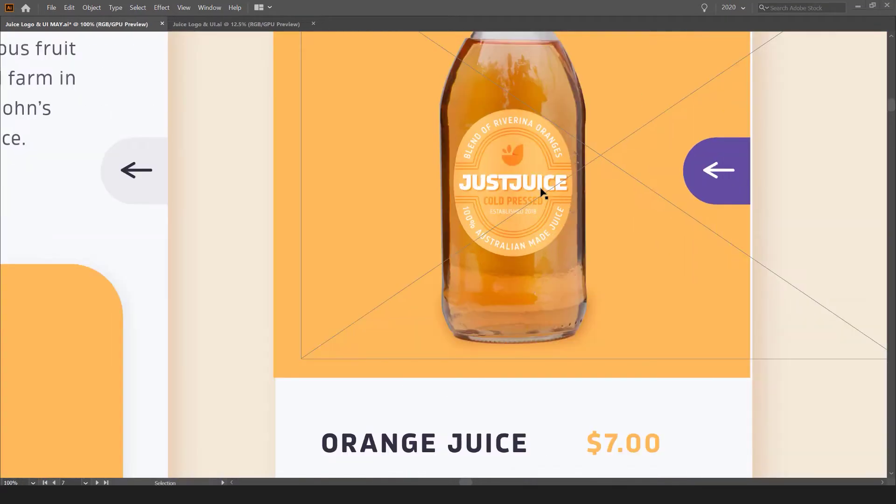
scroll(541, 191, "down", 3)
left_click_drag(742, 308, 115, 141)
scroll(144, 148, "down", 2)
left_click_drag(466, 336, 376, 220)
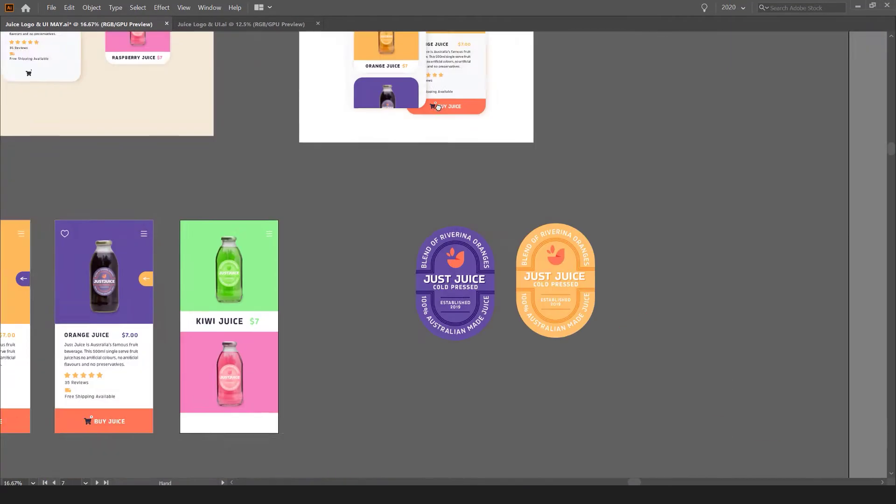
scroll(537, 249, "up", 2)
left_click_drag(580, 274, 548, 208)
scroll(544, 252, "down", 1)
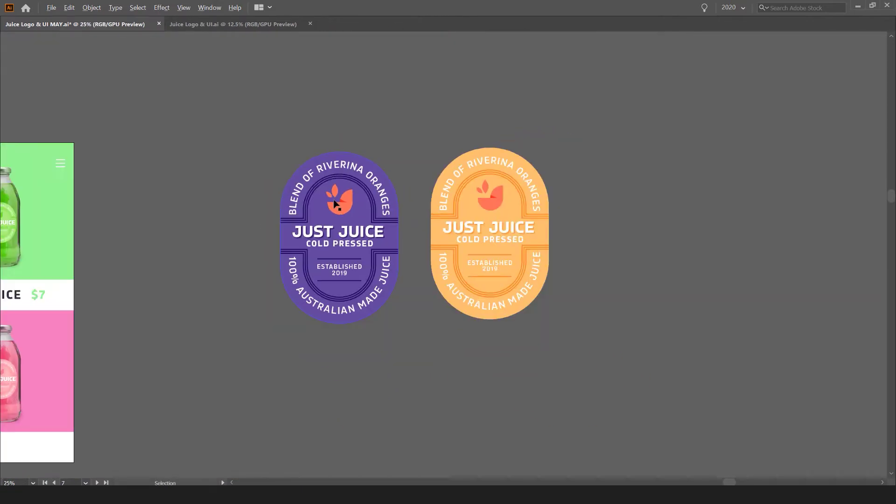
scroll(333, 202, "down", 1)
left_click_drag(284, 151, 387, 245)
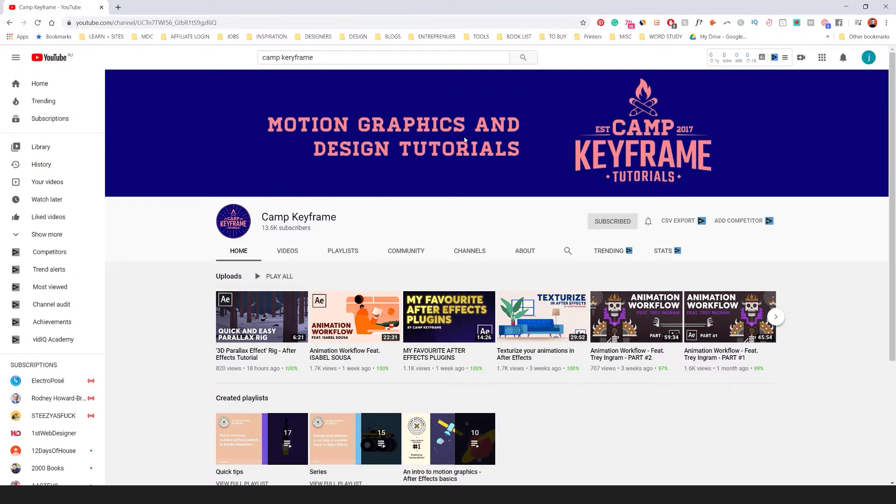
Look over the Camp Keyframe YouTube channel's uploads and playlists, and return to the juice design document in Illustrator.
scroll(464, 140, "down", 3)
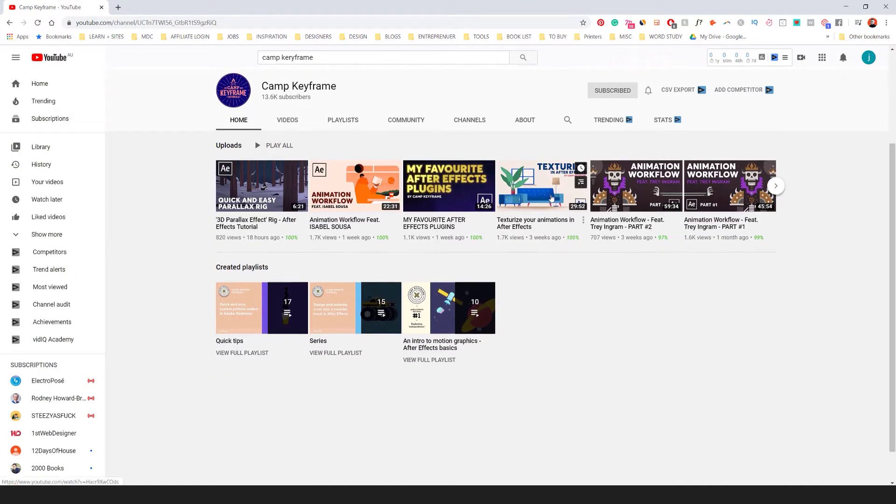
scroll(558, 203, "up", 3)
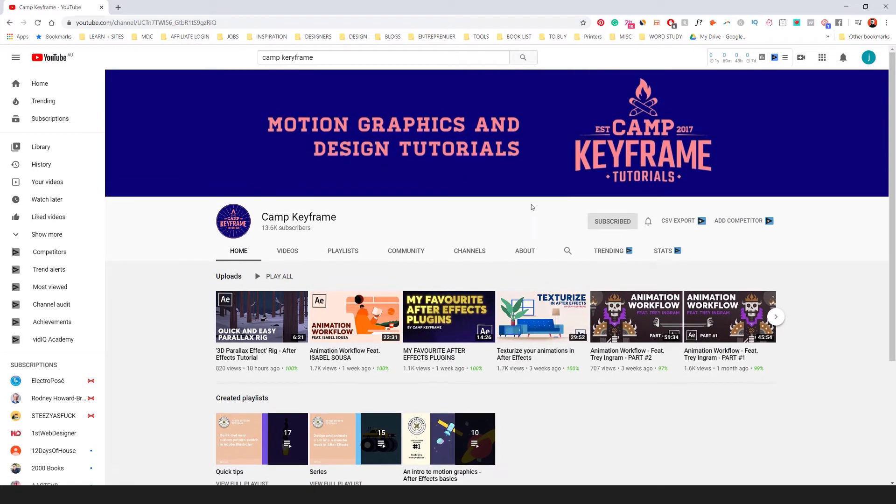
left_click(846, 8)
Examine the About Us, menu and Just Juice home screens on the beige presentation artboard.
left_click_drag(178, 287, 622, 422)
scroll(304, 183, "up", 2)
left_click_drag(304, 184, 467, 250)
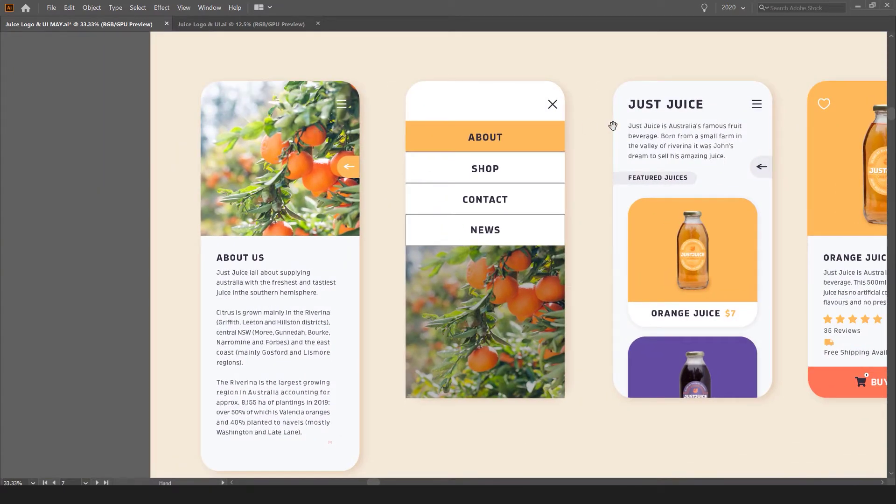
left_click_drag(613, 126, 452, 126)
left_click_drag(537, 86, 440, 81)
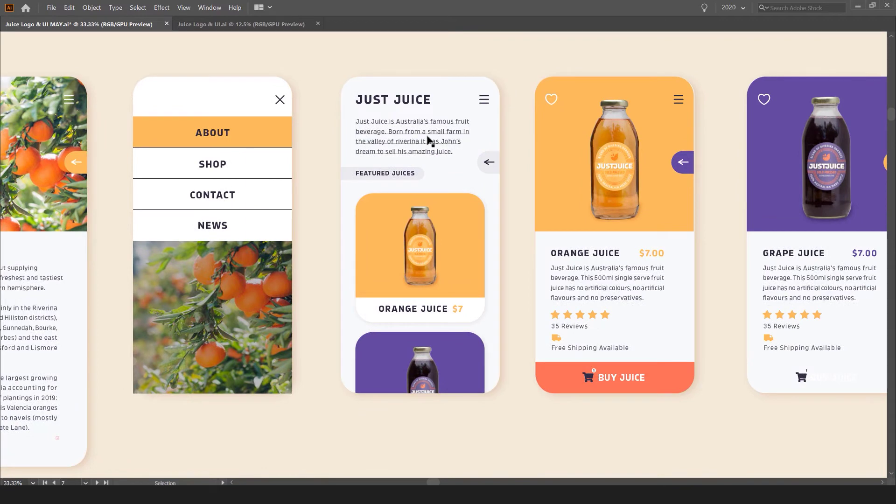
left_click_drag(491, 39, 262, 50)
left_click_drag(568, 143, 460, 137)
left_click_drag(457, 263, 466, 250)
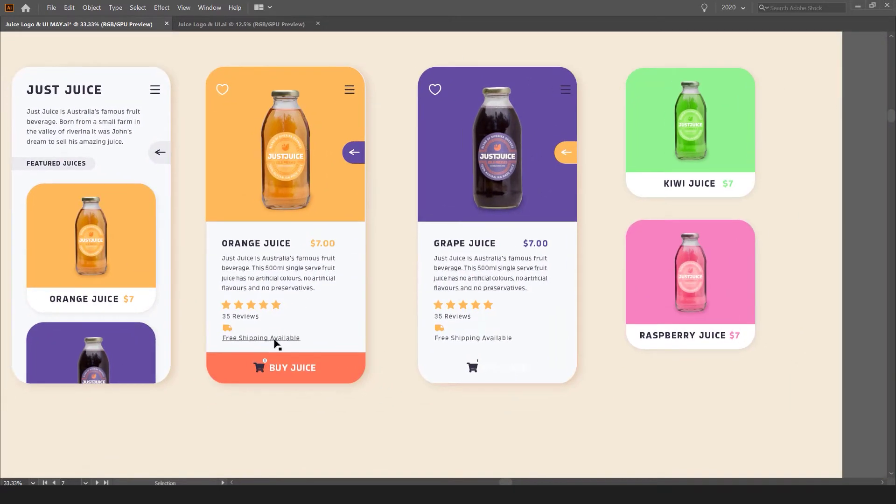
Examine the orange and grape product screens, the kiwi and raspberry cards, and the row of separate screen artboards below.
scroll(266, 339, "up", 1)
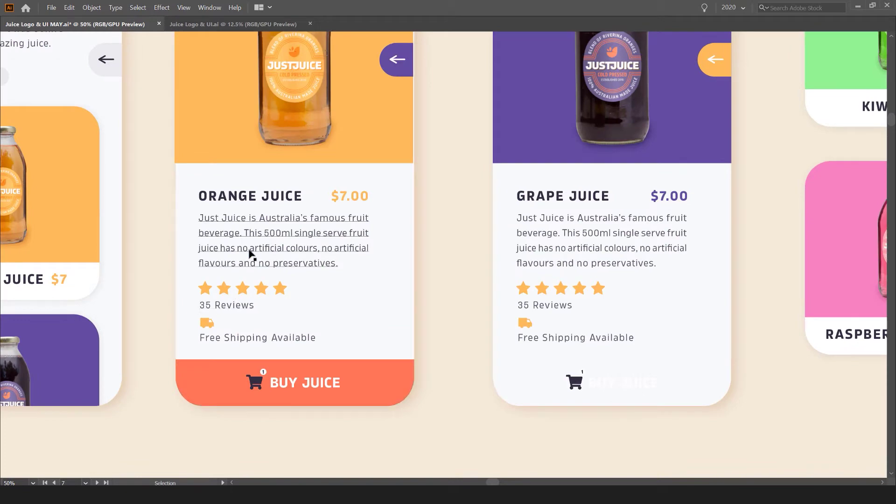
scroll(490, 307, "down", 1)
left_click_drag(715, 195, 552, 242)
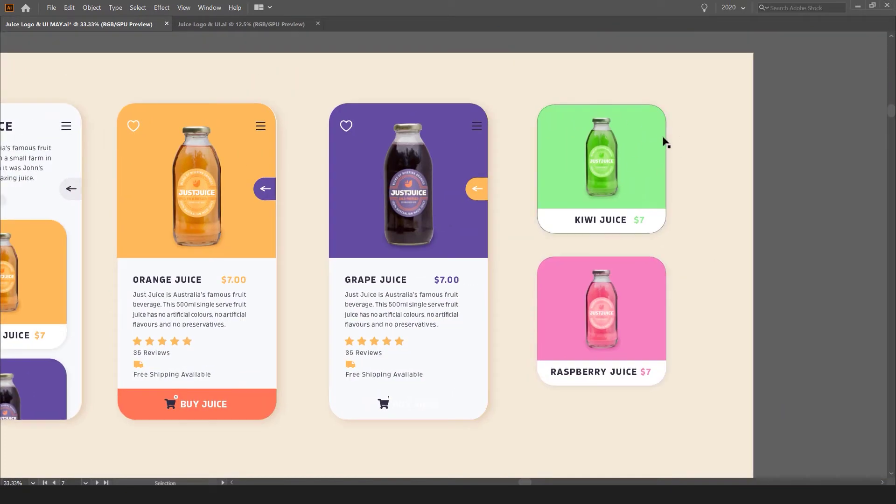
scroll(619, 310, "up", 2)
left_click(615, 307)
scroll(615, 308, "down", 2)
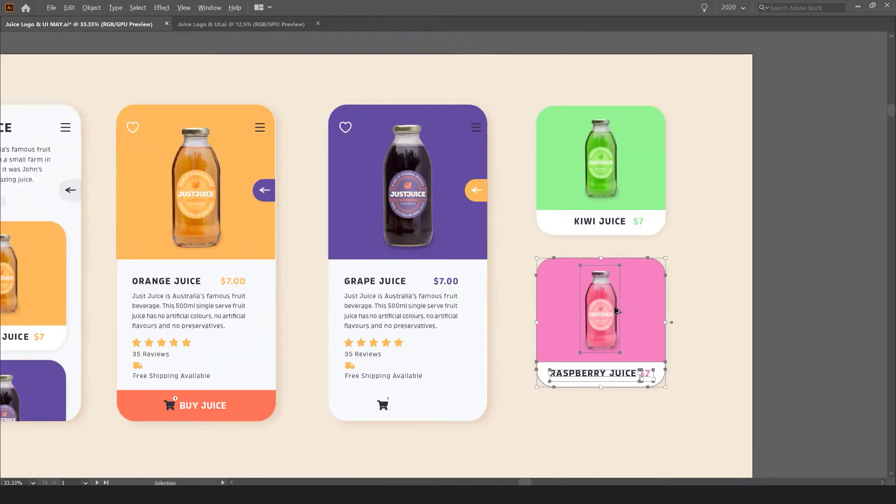
scroll(617, 309, "down", 1)
scroll(529, 406, "down", 1)
scroll(546, 184, "down", 4)
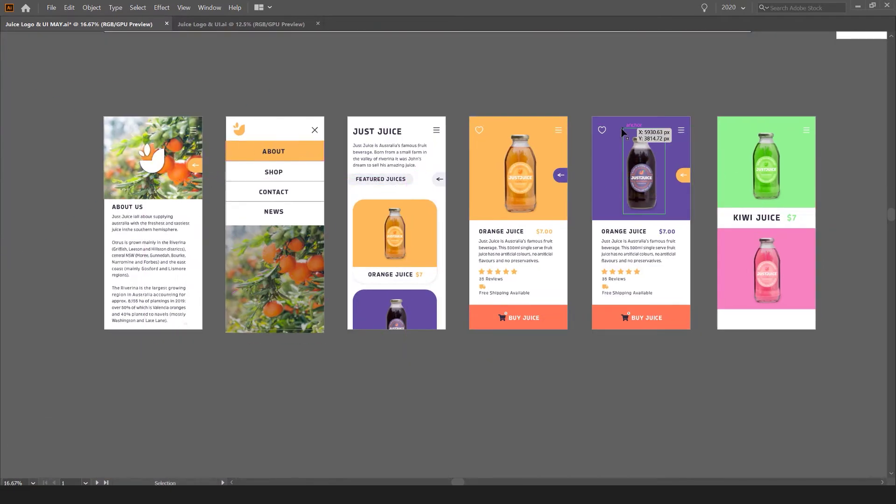
scroll(696, 160, "down", 1)
Add a new artboard below the About Us screen and set its size to the iPhone X preset.
left_click_drag(397, 280, 606, 162)
left_click_drag(510, 240, 499, 220)
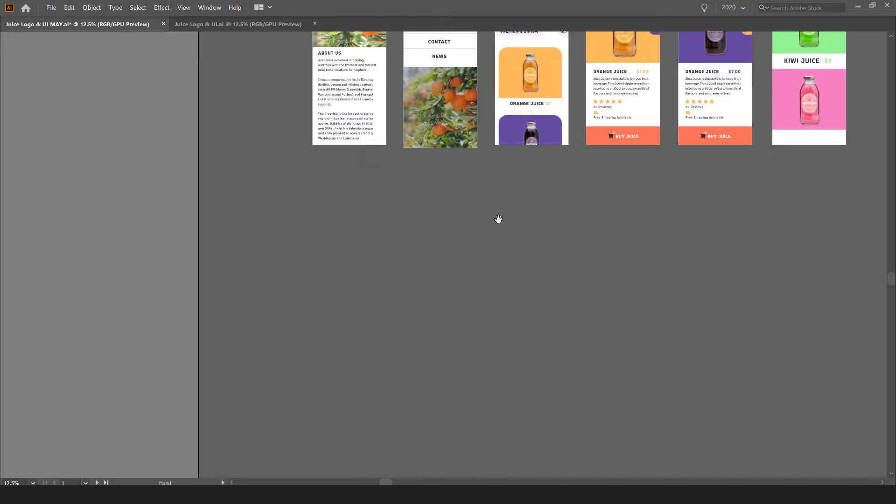
scroll(498, 219, "down", 1)
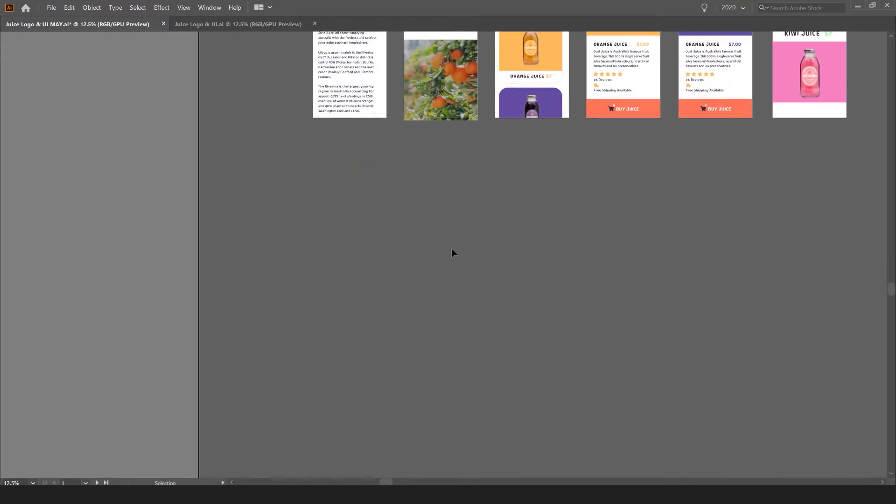
key("Tab")
key("shift+o")
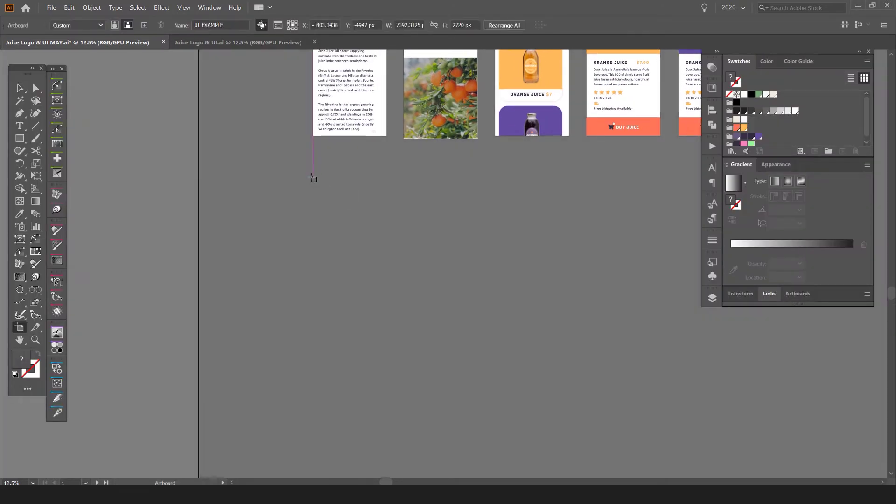
left_click_drag(312, 177, 391, 340)
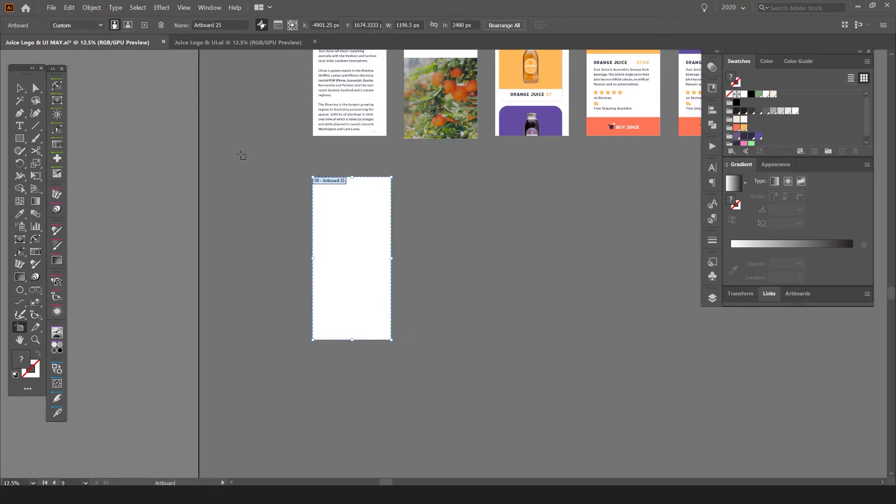
left_click(71, 26)
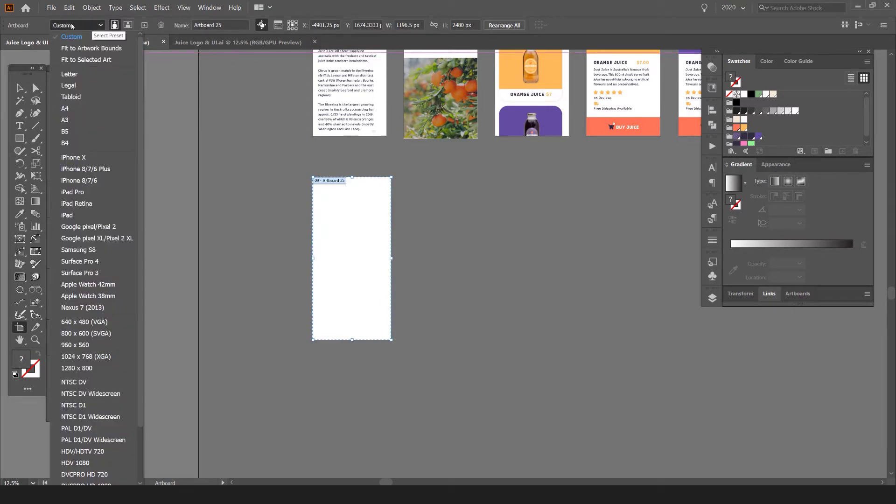
left_click(71, 25)
left_click(75, 25)
left_click(73, 158)
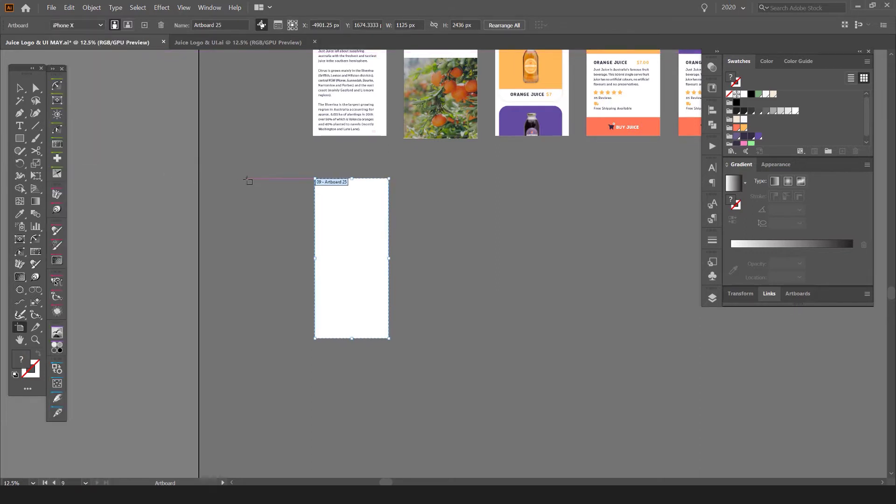
Study the layouts of the existing app screens above the blank iPhone X artboard.
scroll(333, 213, "up", 2)
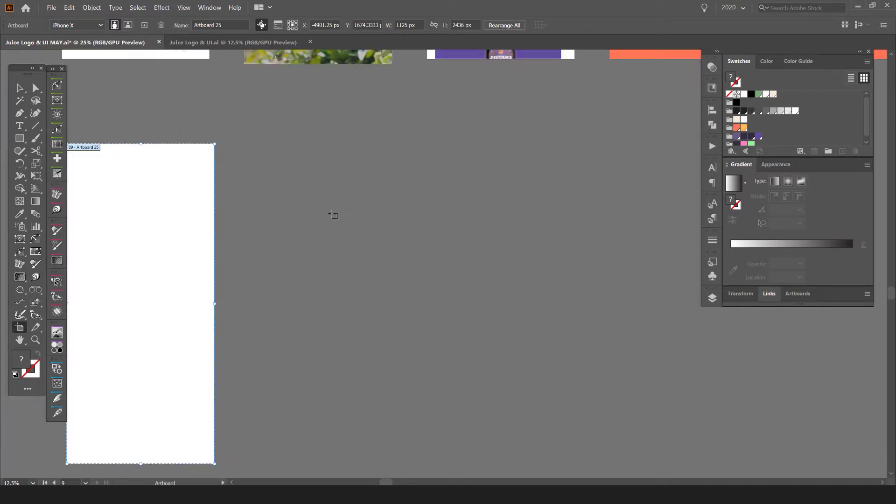
key("v")
left_click_drag(194, 228, 370, 192)
scroll(360, 202, "down", 1)
key("ctrl+minus")
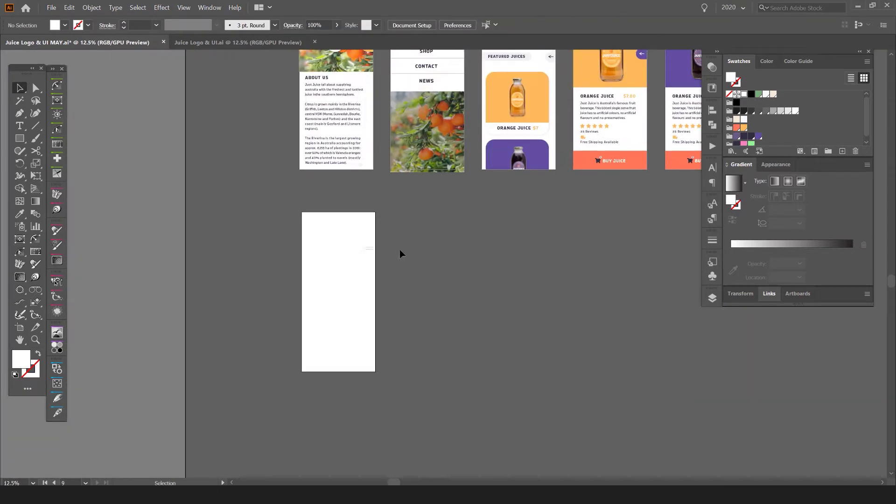
left_click_drag(368, 245, 379, 282)
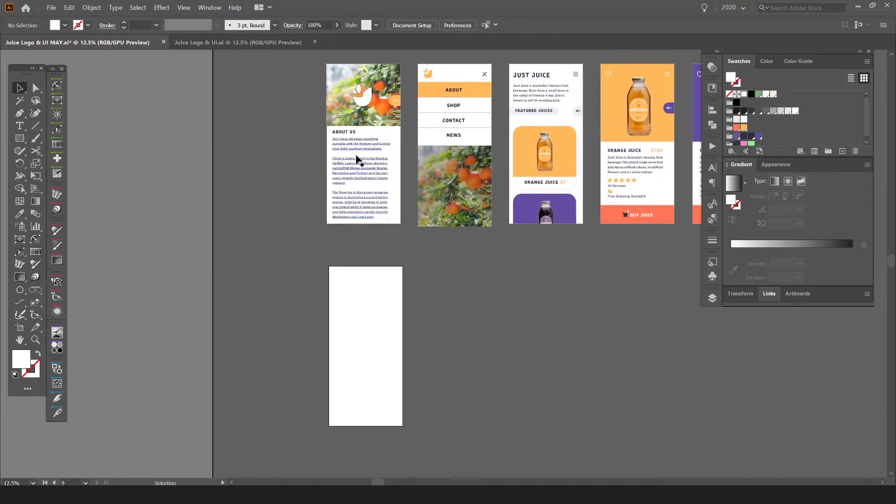
scroll(497, 72, "up", 2)
left_click_drag(497, 72, 320, 80)
scroll(224, 102, "up", 1)
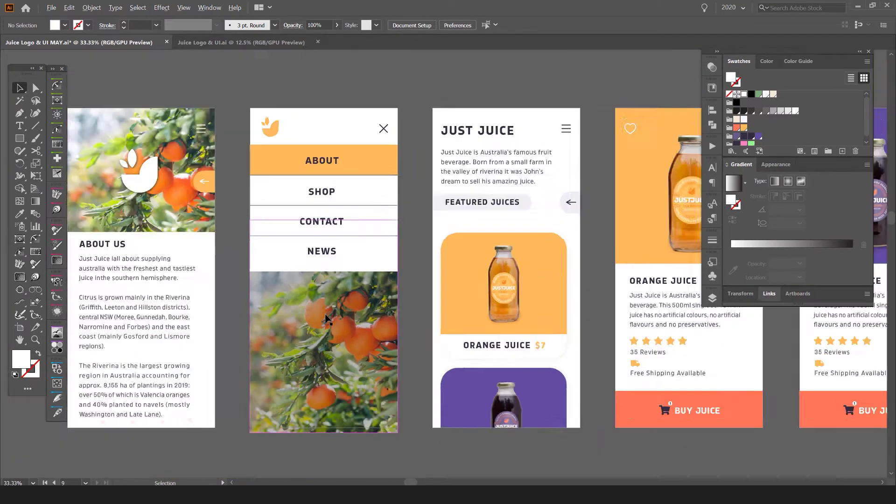
scroll(326, 319, "down", 1)
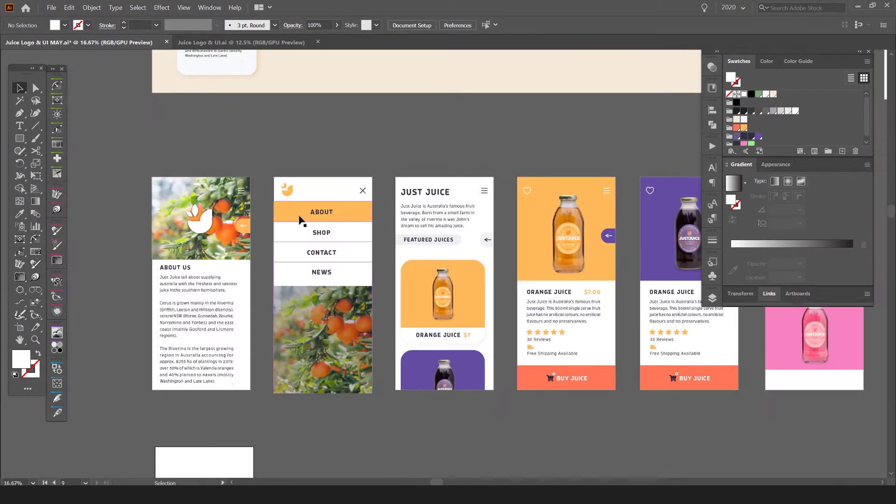
scroll(301, 218, "up", 2)
scroll(306, 215, "down", 2)
left_click_drag(210, 362, 348, 197)
scroll(329, 325, "up", 1)
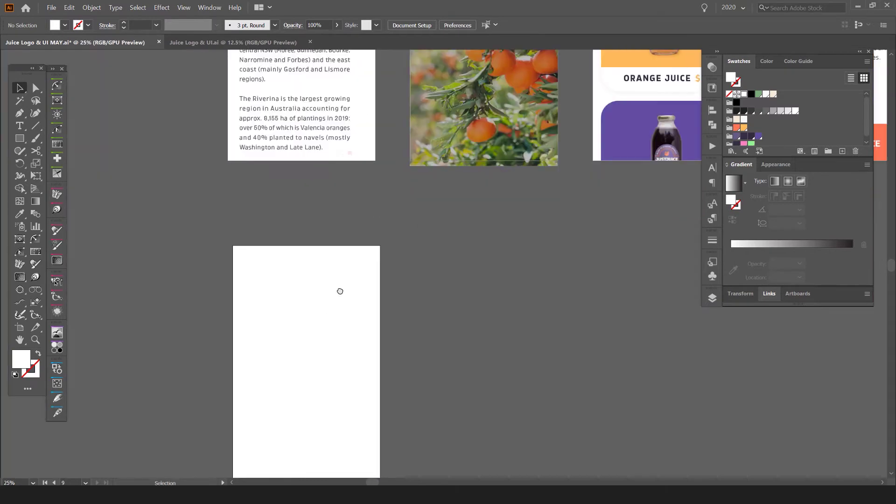
left_click_drag(341, 292, 369, 267)
scroll(368, 266, "down", 2)
left_click_drag(627, 200, 594, 302)
Place a copy of the coral fruit-bowl logo icon beside the blank iPhone X artboard.
left_click_drag(375, 142, 289, 344)
key("ctrl+z")
left_click(441, 366)
key("ctrl+minus")
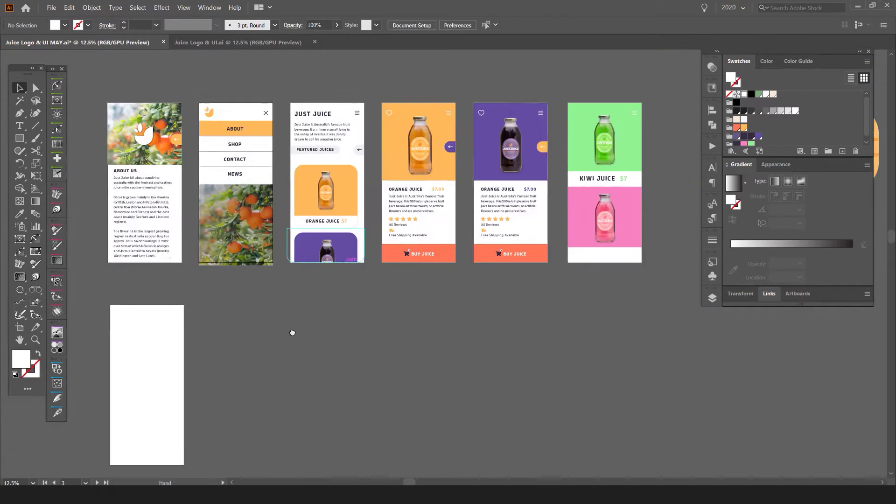
left_click_drag(610, 196, 414, 284)
scroll(242, 336, "up", 3)
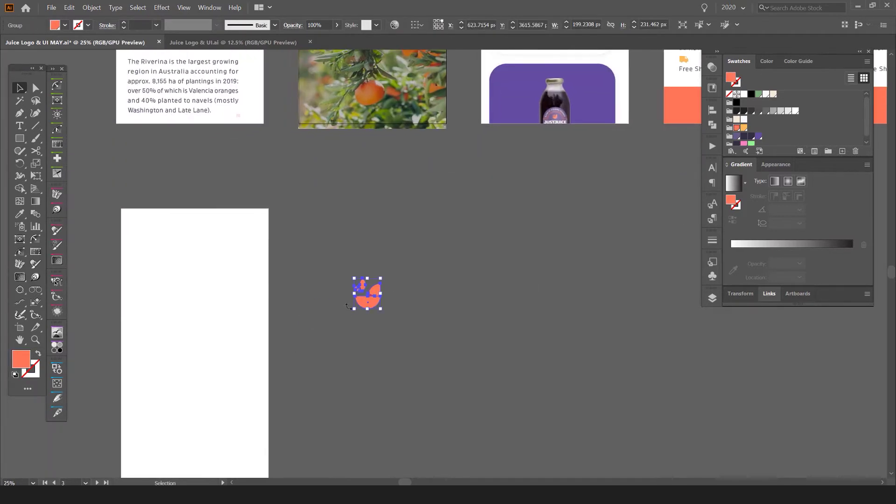
Move the coral logo icon into the upper-left corner of the blank artboard and recolour it light orange.
left_click(440, 282)
scroll(355, 291, "up", 2)
left_click_drag(378, 316, 574, 303)
left_click_drag(583, 297, 146, 167)
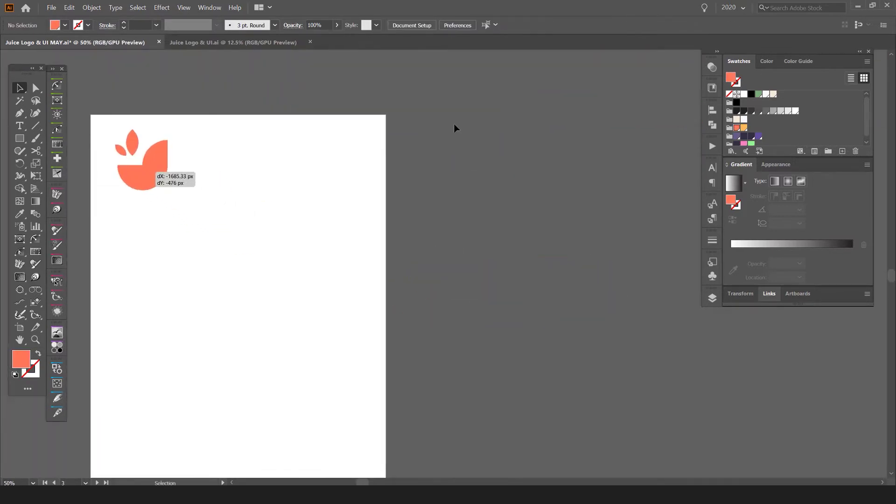
left_click_drag(351, 203, 546, 189)
left_click(434, 149)
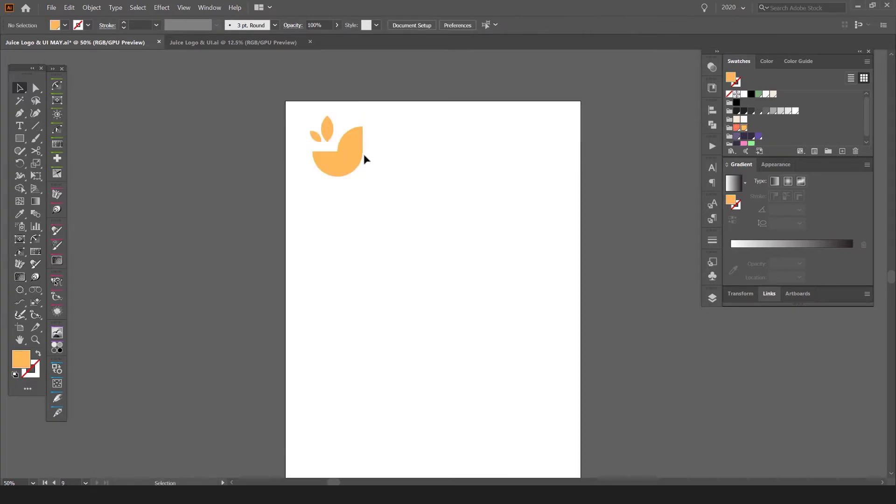
Scale the light orange logo icon down to a small header size in the artboard's upper-left corner.
left_click(356, 167)
left_click_drag(360, 173, 323, 141)
left_click(349, 160)
left_click(373, 133)
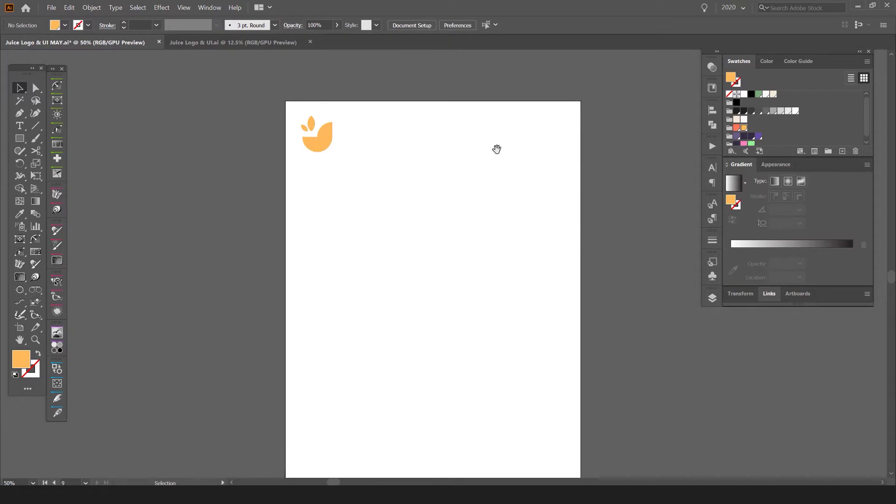
left_click_drag(497, 149, 400, 174)
key("p")
key("super")
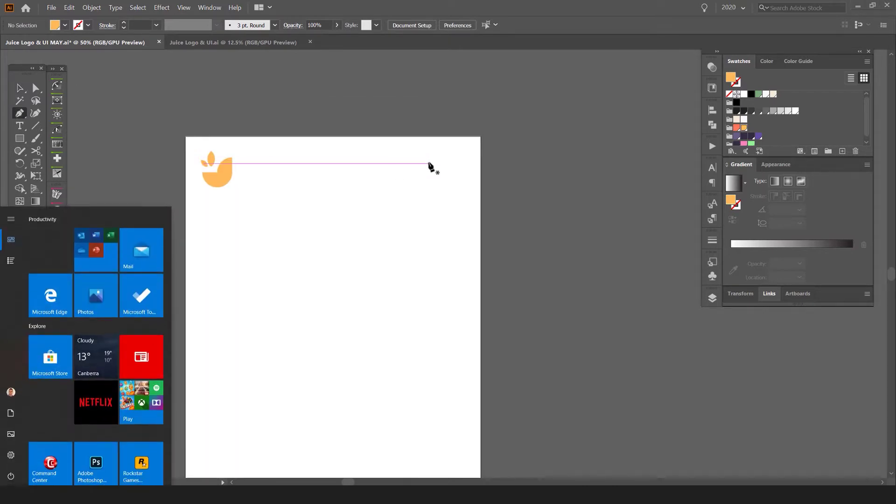
key("super")
key("v")
Draw a thin light orange bar near the artboard's upper-right corner and duplicate it downward into a three-bar hamburger menu icon.
scroll(430, 160, "up", 2)
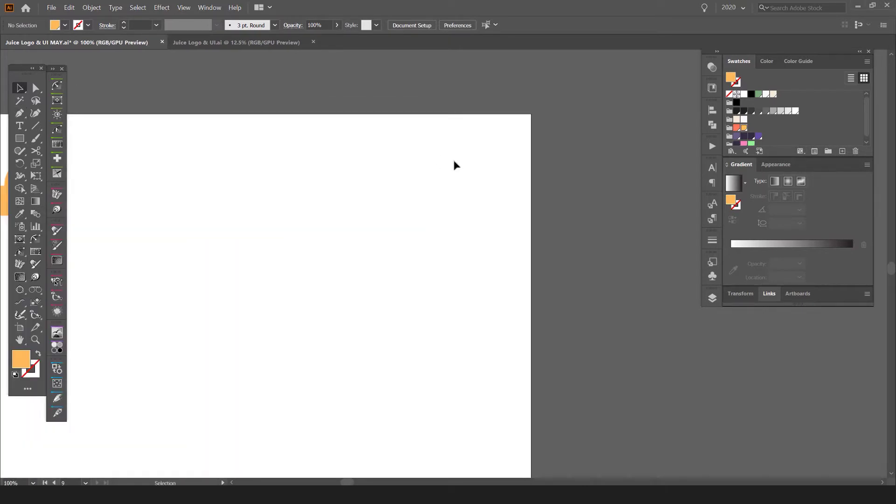
key("m")
mouse_move(452, 152)
left_mouse_down()
mouse_move(500, 159)
mouse_move(491, 160)
mouse_move(507, 142)
mouse_move(493, 139)
left_mouse_up()
scroll(492, 157, "up", 2)
key("v")
mouse_move(487, 141)
left_mouse_down()
mouse_move(482, 163)
mouse_move(463, 132)
mouse_move(492, 144)
mouse_move(492, 159)
mouse_move(515, 145)
left_mouse_up()
key("ctrl+z")
scroll(454, 143, "up", 2)
left_click(478, 140)
key("ctrl+d")
left_click(568, 149)
scroll(569, 148, "down", 2)
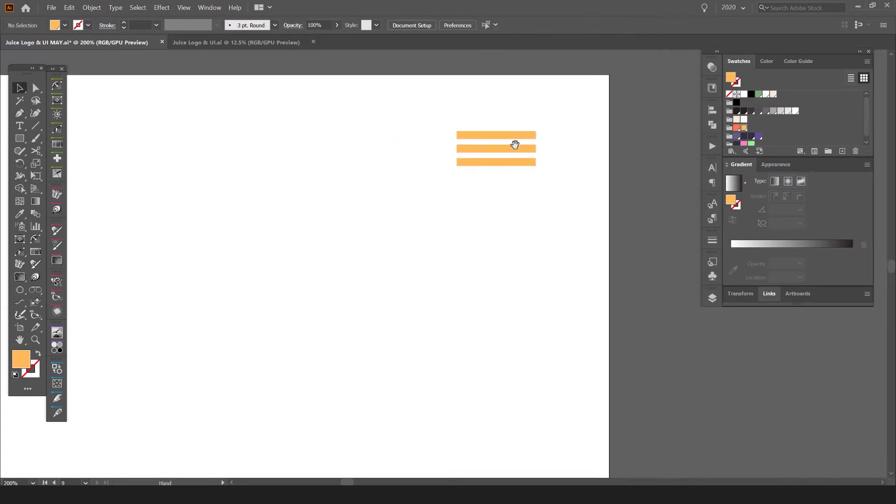
left_click(19, 139)
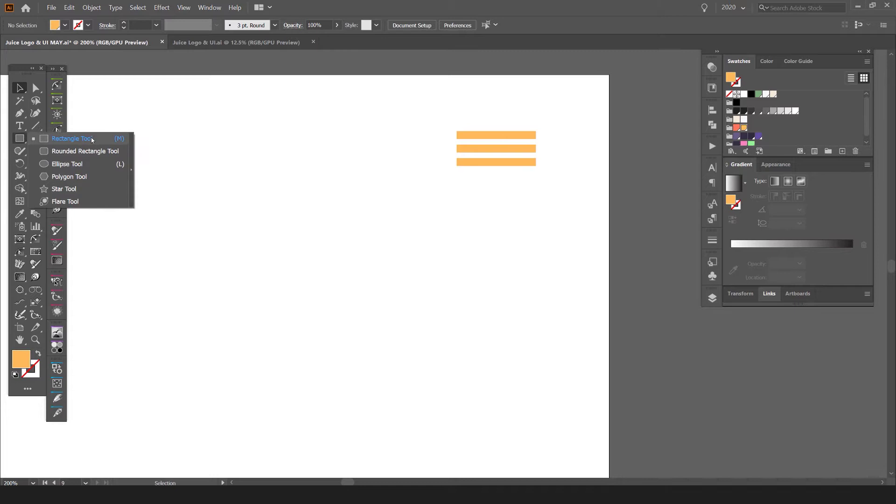
left_click(55, 139)
left_click_drag(395, 205, 509, 280)
key("ctrl+z")
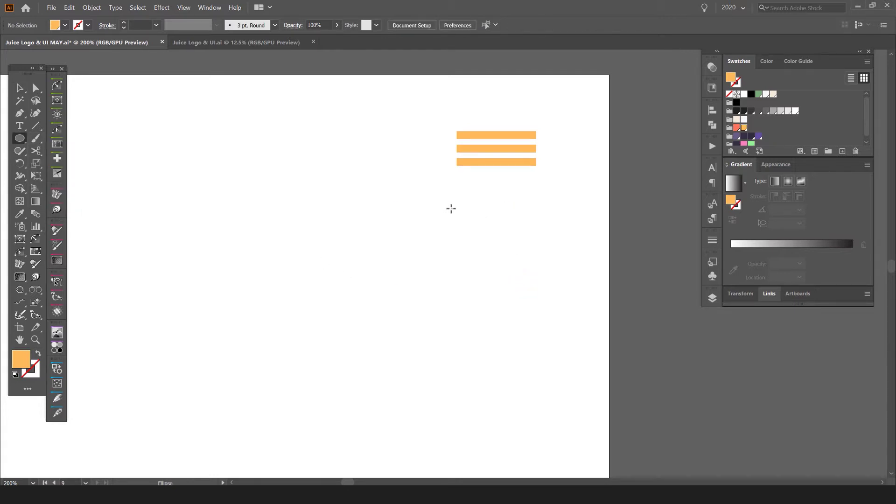
left_click_drag(399, 236, 441, 270)
mouse_move(514, 207)
left_mouse_down()
mouse_move(486, 260)
mouse_move(562, 232)
left_mouse_up()
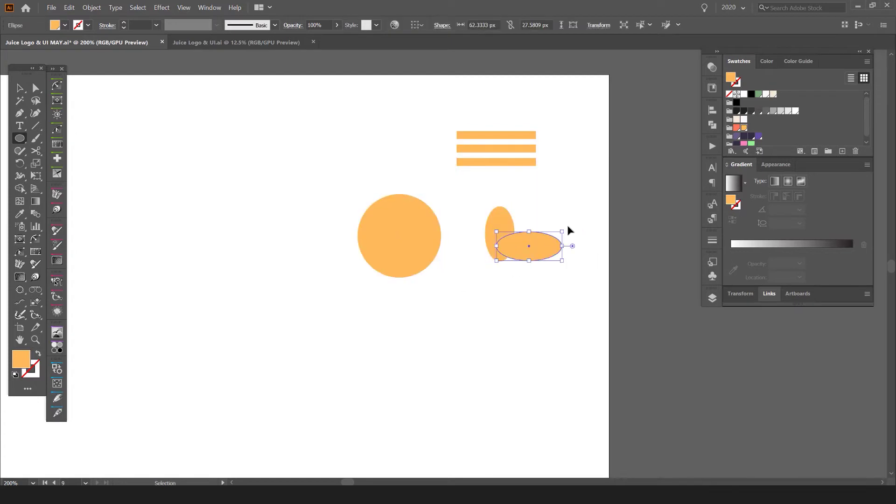
key("ctrl+z")
key("v")
left_click_drag(595, 201, 376, 258)
key("Delete")
Recolour the three hamburger menu bars from light orange to near-black.
left_click_drag(564, 90, 421, 206)
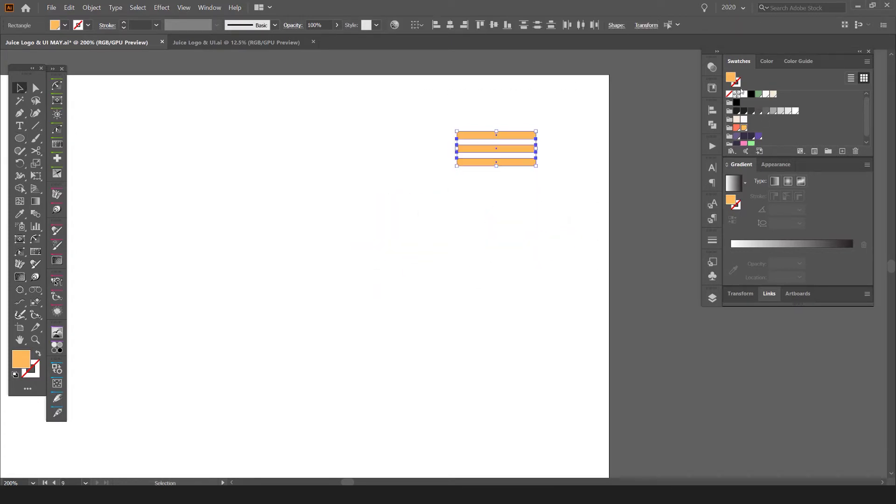
left_click(737, 111)
left_click(589, 117)
scroll(589, 115, "down", 3)
left_click_drag(598, 109, 530, 169)
scroll(601, 132, "up", 2)
scroll(530, 168, "down", 2)
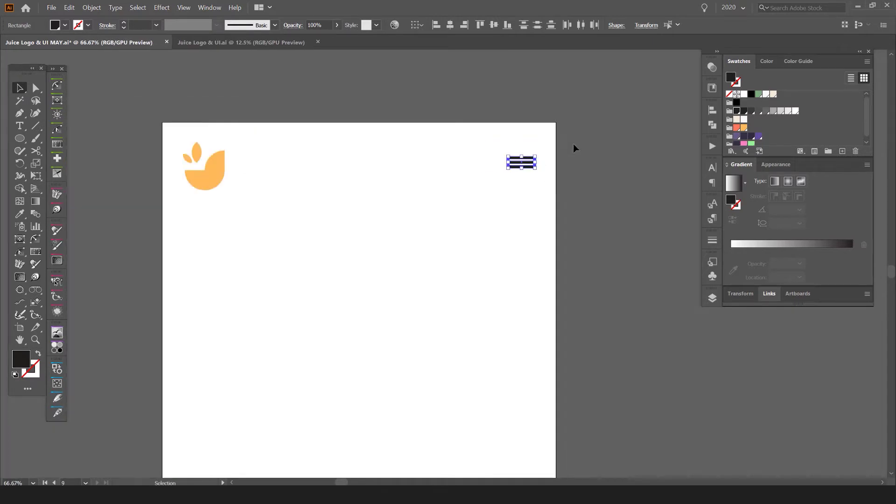
left_click(573, 149)
left_click_drag(571, 148, 525, 172)
Delete the two lower hamburger bars and duplicate the top bar downward twice with wider, even gaps.
scroll(561, 170, "up", 2)
left_click(507, 151)
left_click(496, 153)
scroll(512, 136, "up", 3)
left_click(510, 140)
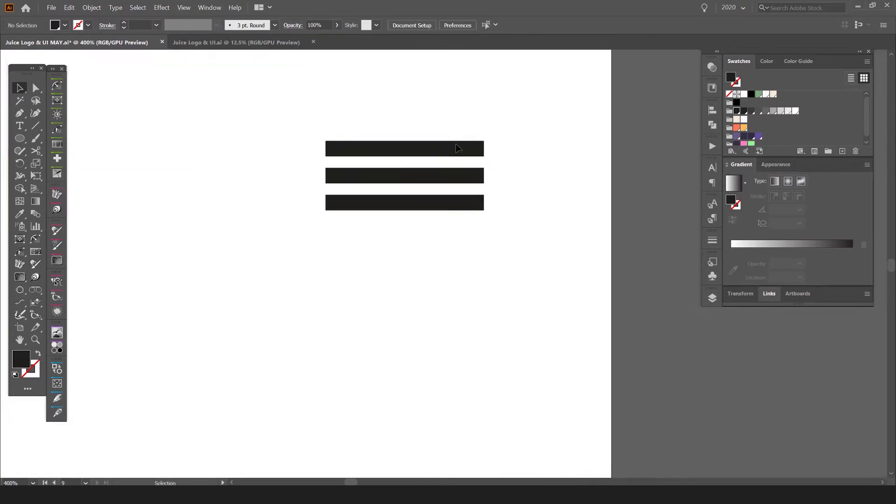
left_click_drag(457, 148, 456, 140)
left_click_drag(468, 192, 472, 207)
key("Delete")
left_click_drag(460, 148, 460, 187)
key("ctrl+d")
left_click(510, 183)
scroll(510, 183, "down", 6)
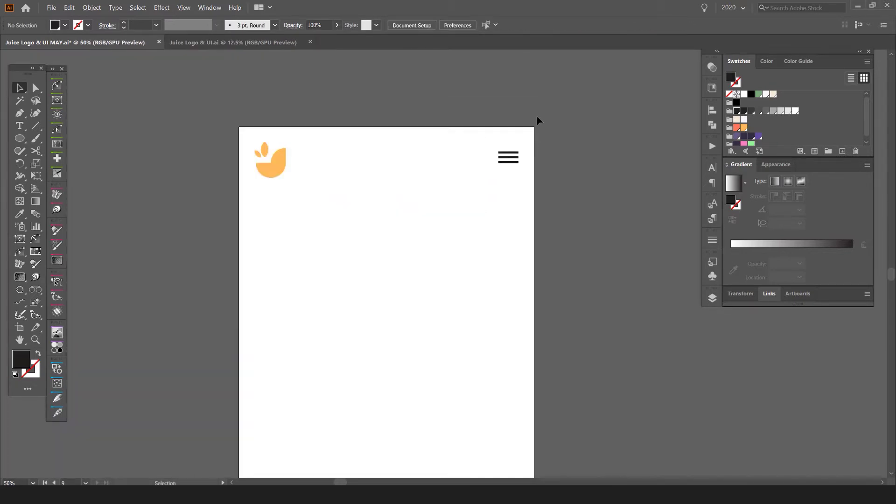
Place the orange-tree photo from the file folder and scale it to about 2582 px wide over the artboard's lower part.
scroll(538, 117, "down", 1)
left_click_drag(506, 118, 463, 84)
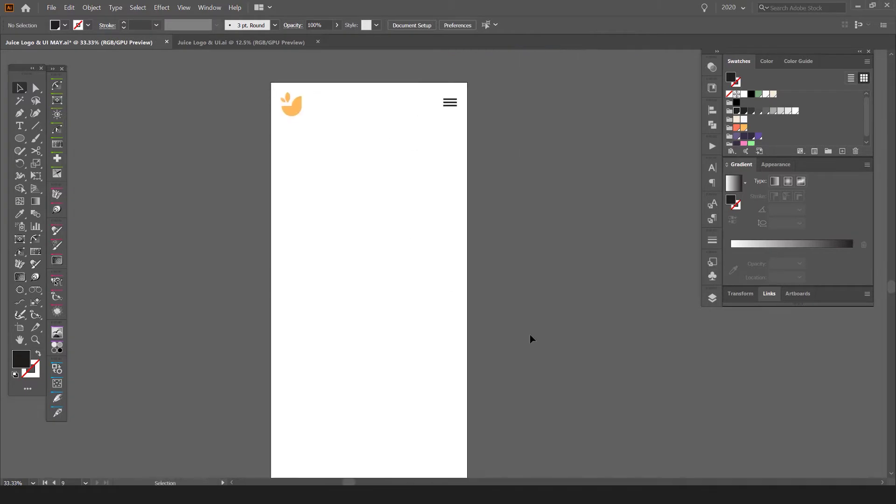
key("alt+Tab")
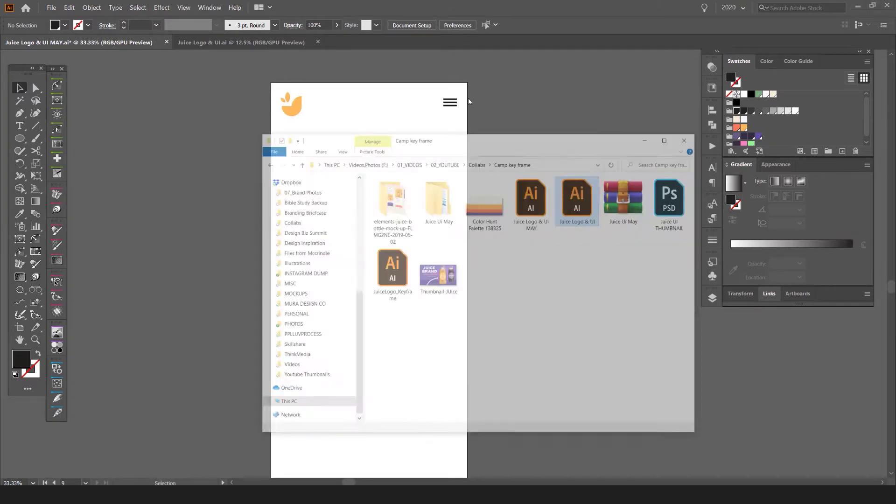
key("alt+Tab")
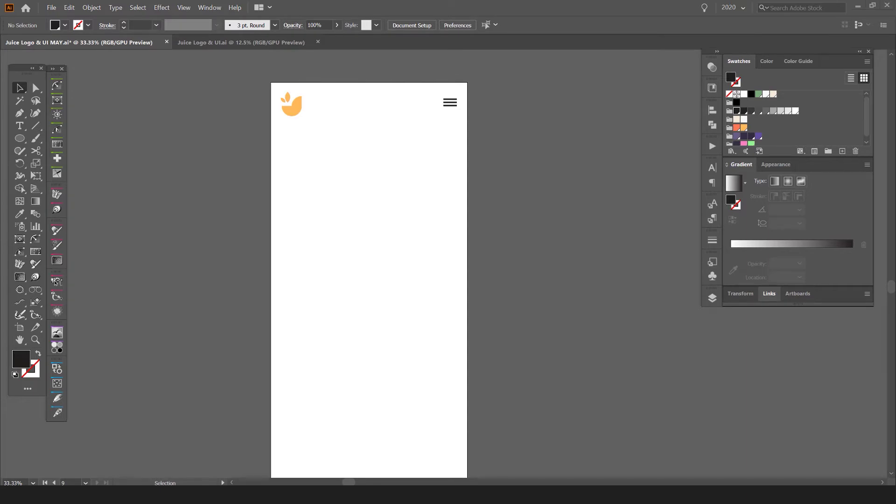
mouse_move(303, 306)
left_mouse_down()
mouse_move(390, 324)
mouse_move(300, 317)
left_mouse_up()
scroll(407, 269, "down", 2)
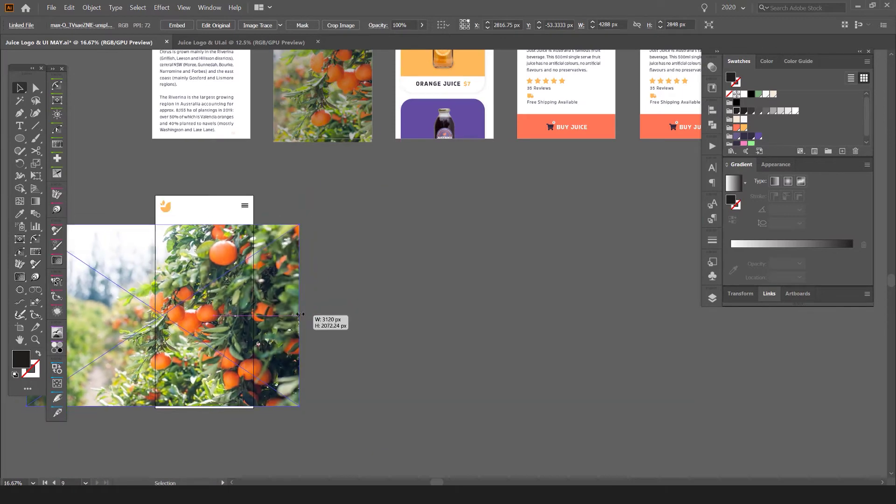
left_click_drag(343, 294, 527, 243)
mouse_move(453, 264)
left_mouse_down()
mouse_move(461, 273)
mouse_move(445, 274)
left_mouse_up()
mouse_move(434, 273)
left_mouse_down()
mouse_move(485, 290)
mouse_move(594, 280)
left_mouse_up()
Draw a rectangle 1125 px wide and about 1767 px tall over the photo, spanning the artboard's width down to its bottom edge.
scroll(507, 289, "up", 2)
key("m")
mouse_move(286, 99)
left_mouse_down()
mouse_move(396, 373)
mouse_move(484, 409)
left_mouse_up()
key("v")
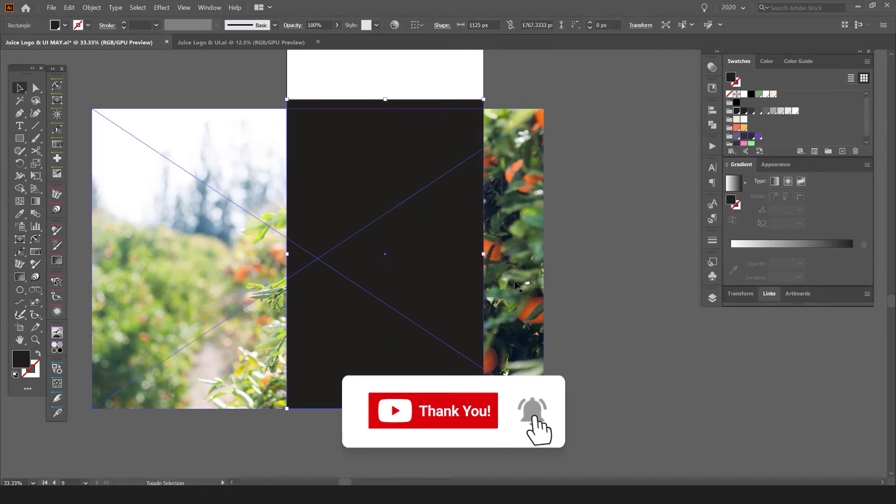
Clip the orange-tree photo to the dark rectangle with a clipping mask.
left_click(515, 281, "shift")
left_click(91, 7)
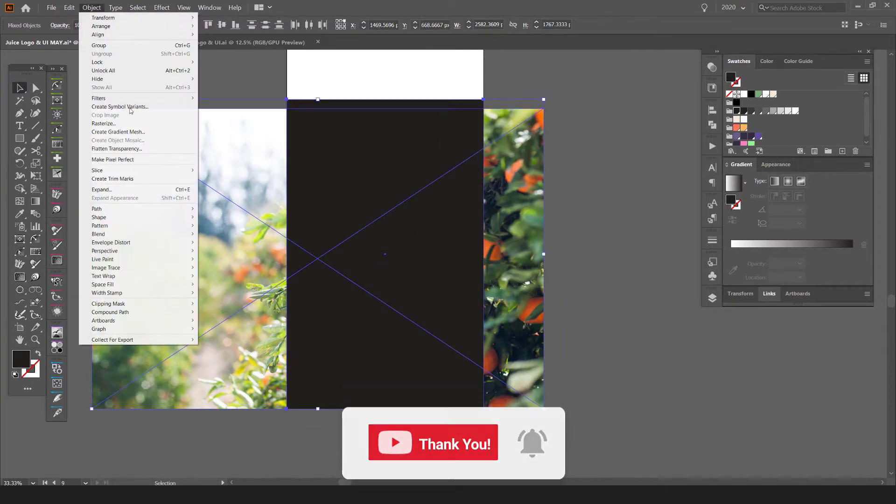
mouse_move(127, 304)
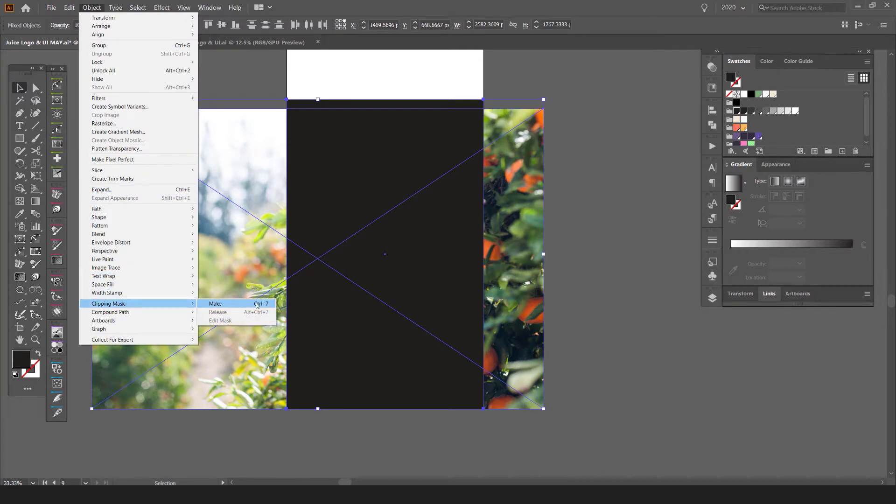
left_click(256, 304)
left_click(576, 204)
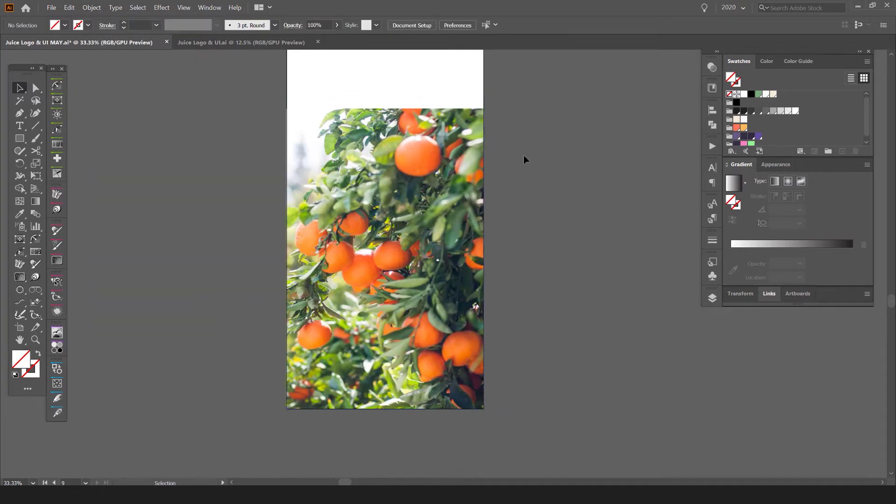
Draw a 1125 by about 1715 px rectangle over the clipped photo and fill it with the C=75 M=67 Y=63 K=75 swatch.
key("m")
left_click_drag(286, 108, 483, 408)
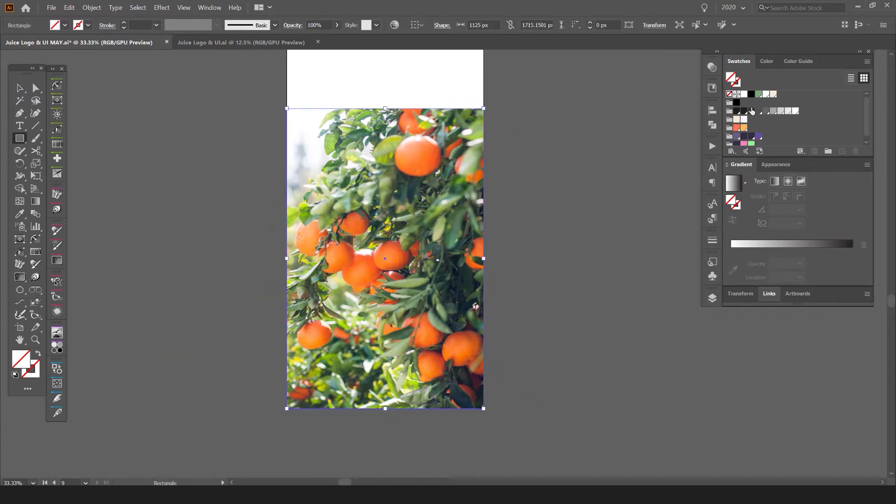
left_click(744, 111)
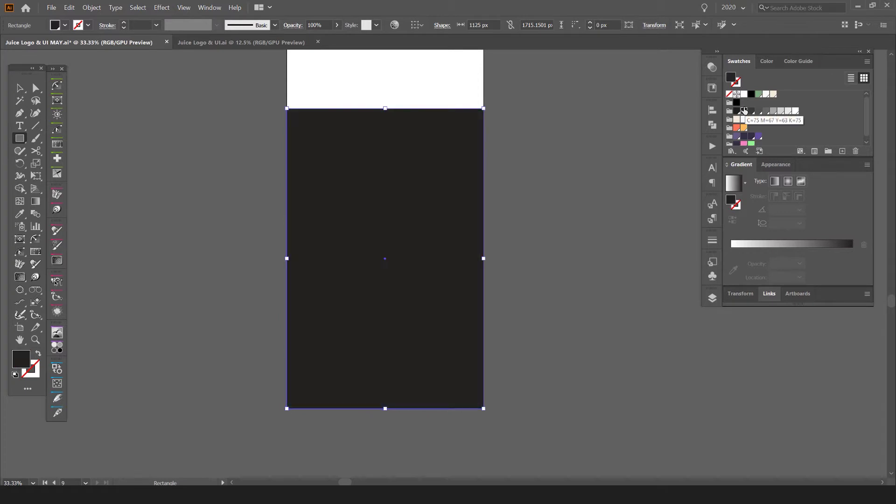
Set the dark overlay rectangle to Multiply blending at 50% opacity.
left_click(712, 67)
left_click(605, 78)
left_click(606, 115)
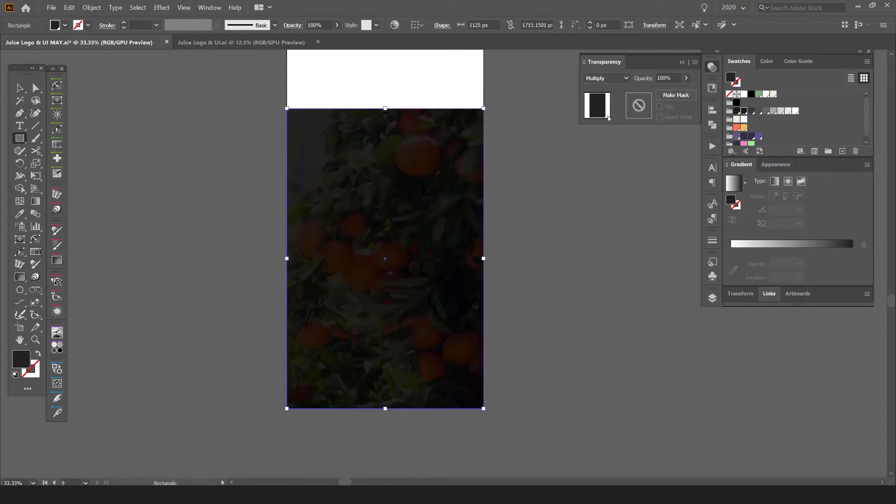
type("5")
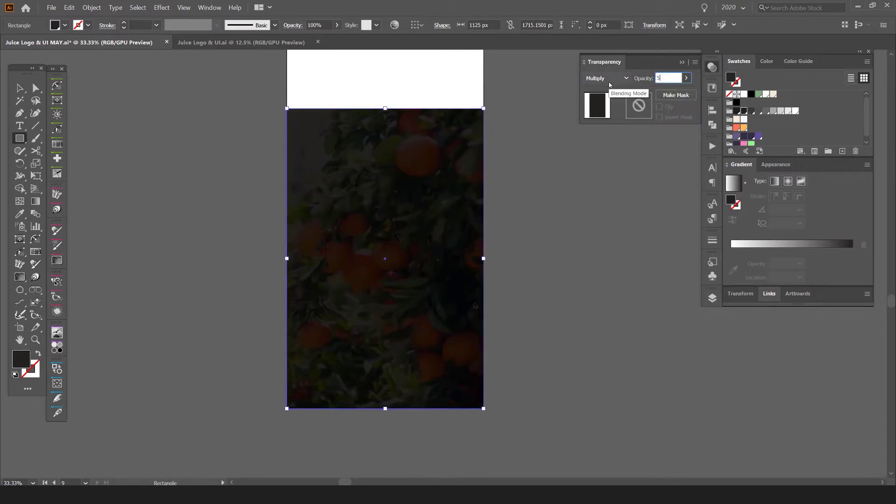
type("0")
key("Return")
key("v")
left_click(553, 70)
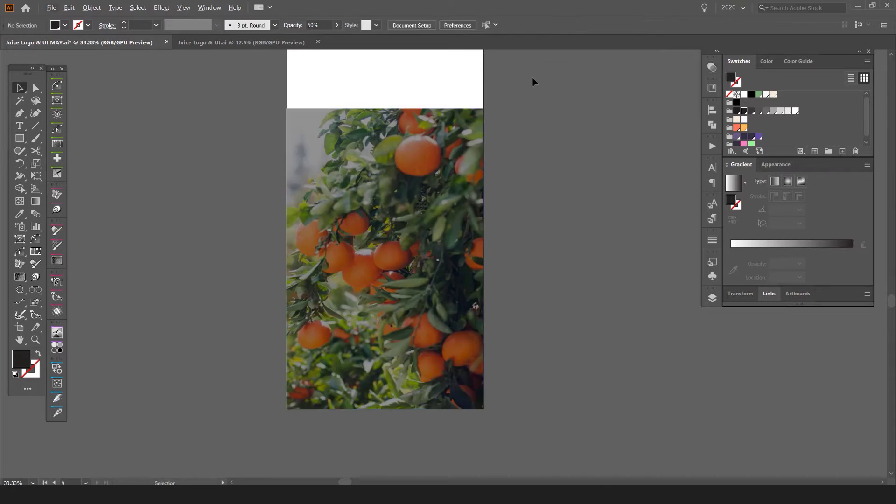
Move the clipped photo and its dark overlay together about 210 px straight down.
scroll(533, 82, "down", 1)
left_click_drag(516, 84, 581, 142)
left_click_drag(581, 143, 375, 220)
key("shift+Down")
key("shift+Down")
key("shift+Down")
key("shift+Down")
key("shift+Down")
key("shift+Down")
key("shift+Down")
key("shift+Down")
key("shift+Down")
key("shift+Down")
key("shift+Down")
key("shift+Down")
key("shift+Down")
key("shift+Down")
key("shift+Down")
key("shift+Down")
key("shift+Down")
key("shift+Down")
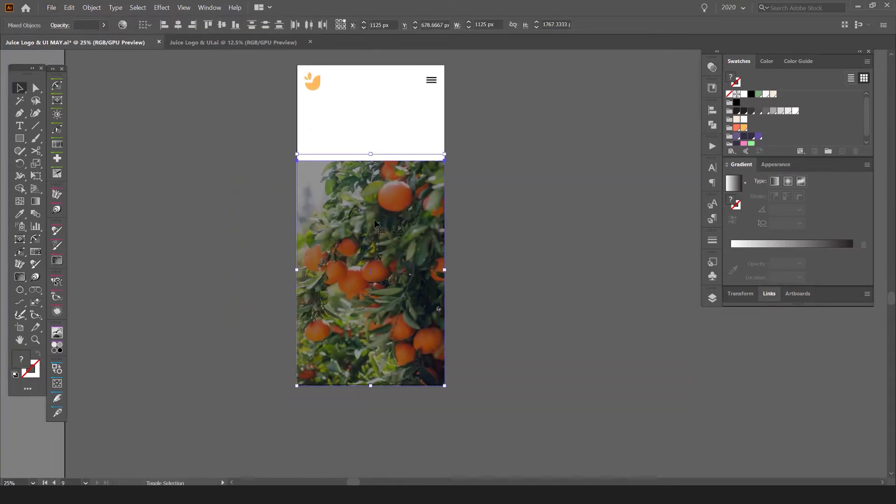
key("shift+Down")
key("shift+Down")
key("shift+Down")
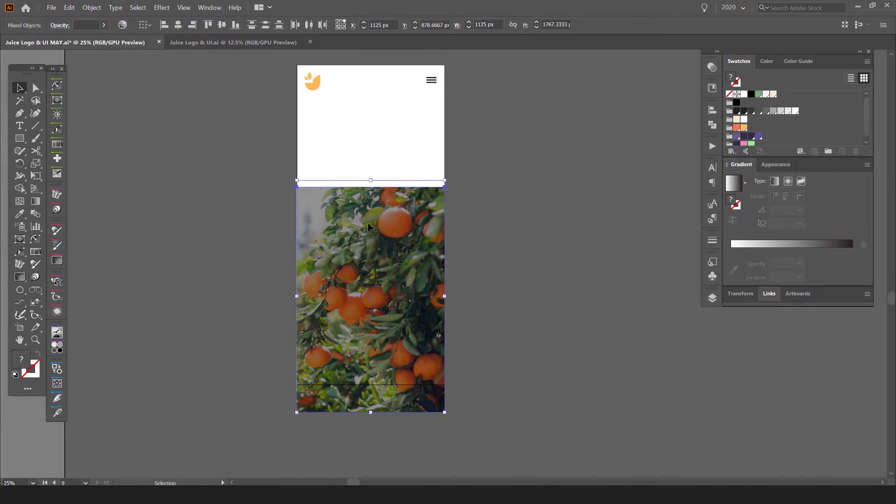
left_click(481, 281)
Pull the bottom corner points of the photo mask and dark overlay up to the artboard's bottom edge.
key("a")
left_click(298, 413)
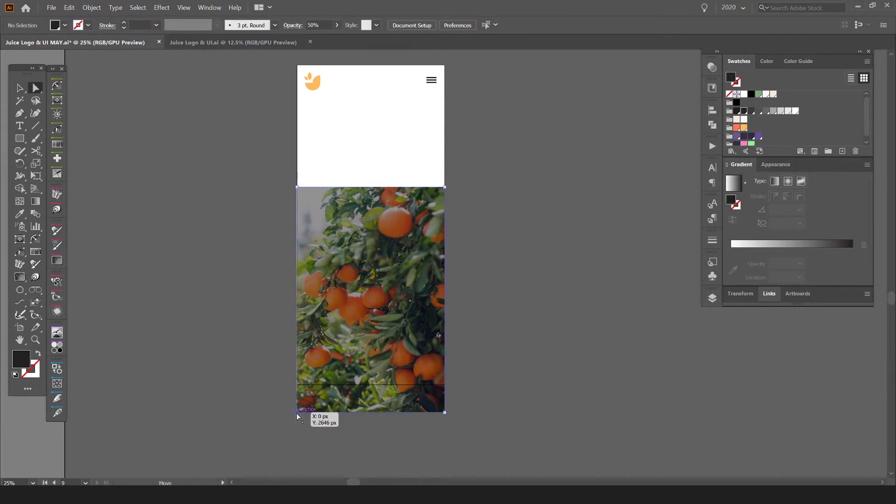
left_click(445, 413, "shift")
left_click_drag(444, 413, 287, 420)
key("ctrl+z")
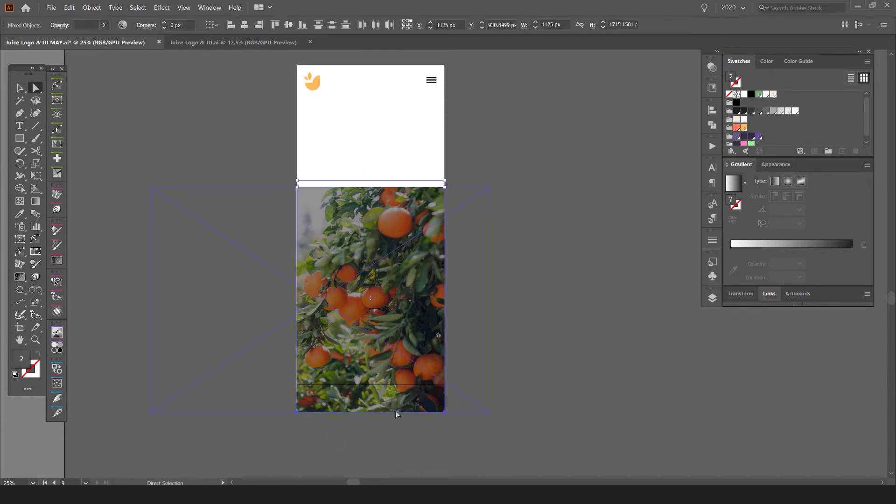
left_click_drag(445, 413, 445, 385)
key("ctrl+z")
left_click_drag(445, 412, 228, 448)
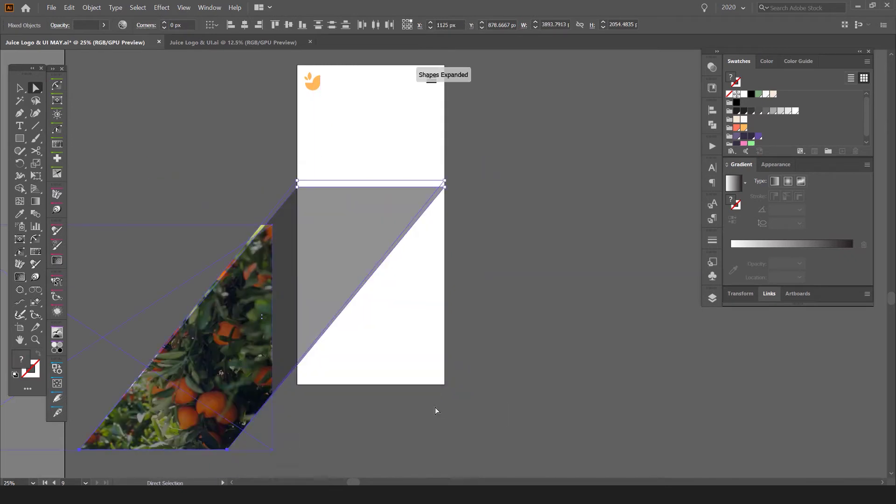
key("ctrl+z")
left_click_drag(298, 418, 298, 386)
left_click(456, 374)
Stretch the dark overlay's top edge up to the photo's top edge, making the overlay about 1557 px tall.
left_click(353, 205)
key("v")
scroll(372, 186, "up", 2)
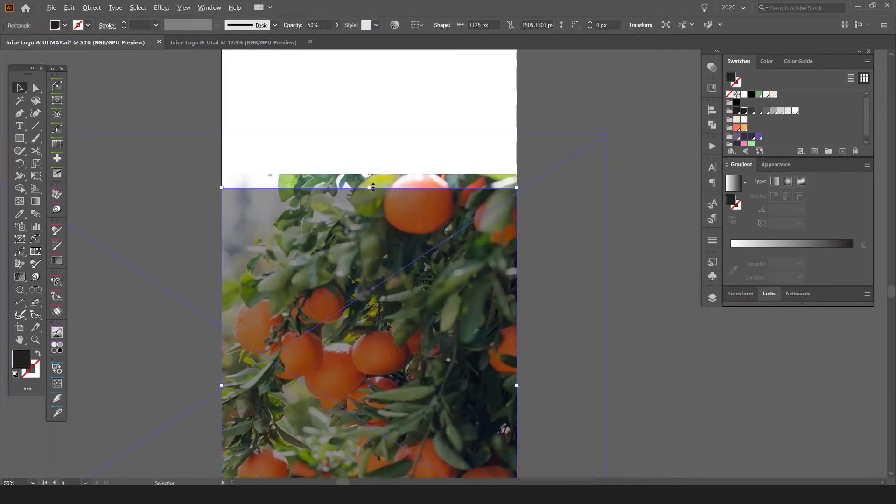
left_click_drag(369, 188, 372, 177)
scroll(369, 172, "up", 2)
scroll(373, 175, "down", 4)
scroll(373, 173, "down", 1)
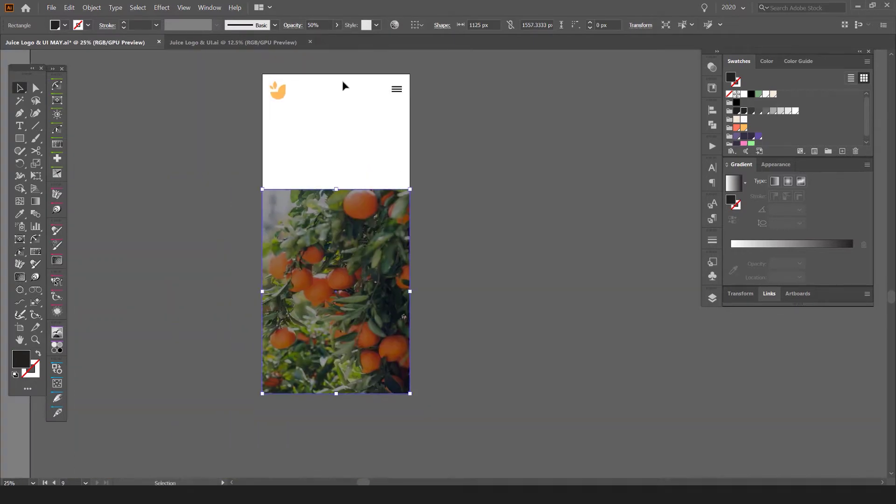
Draw a full-width bar below the header, 1125 px wide and about 163 px tall.
key("m")
scroll(283, 91, "up", 2)
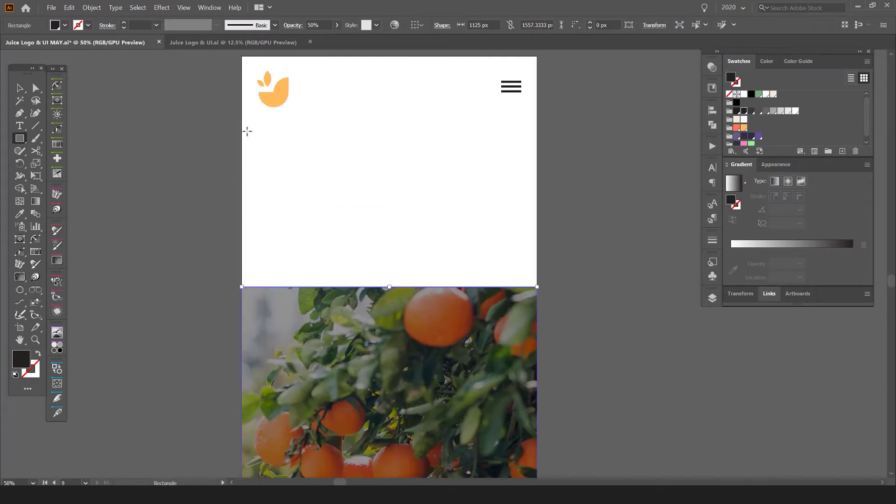
left_click_drag(242, 131, 536, 183)
key("v")
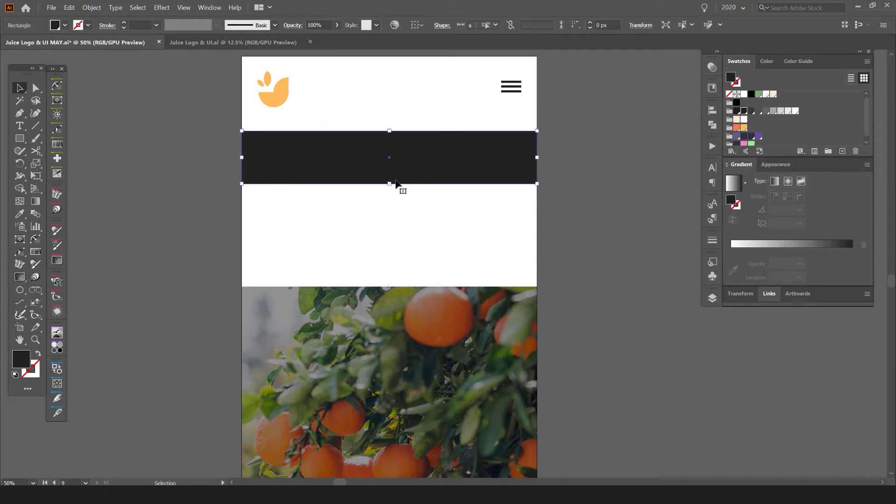
left_click_drag(392, 173, 391, 174)
left_click(423, 201)
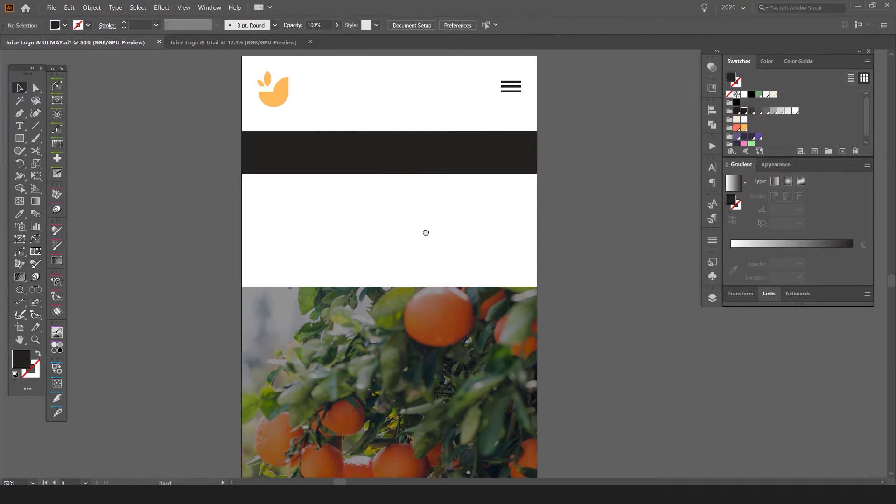
left_click_drag(425, 232, 329, 247)
Recolour the full-width bar below the header to a very light grey.
left_click(344, 186)
left_click(780, 112)
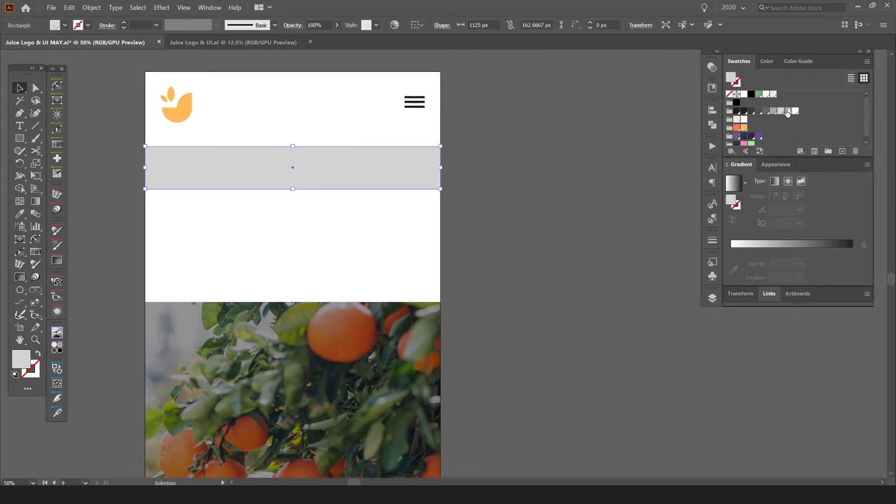
left_click(787, 112)
left_click(544, 144)
Duplicate the light grey bar three times downward so four bars stack edge to edge above the photo.
left_click_drag(343, 152, 424, 120)
left_click(424, 120)
scroll(404, 136, "up", 1)
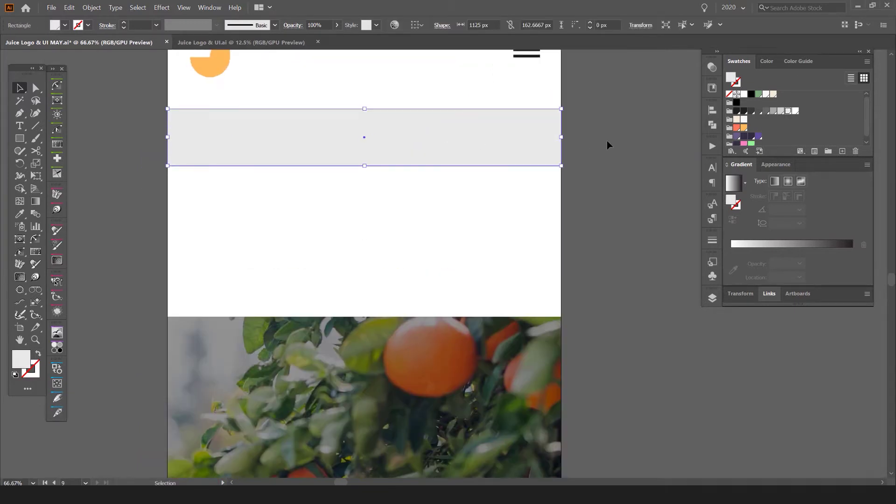
left_click_drag(494, 120, 492, 176)
key("ctrl+d")
key("ctrl+d")
left_click(620, 174)
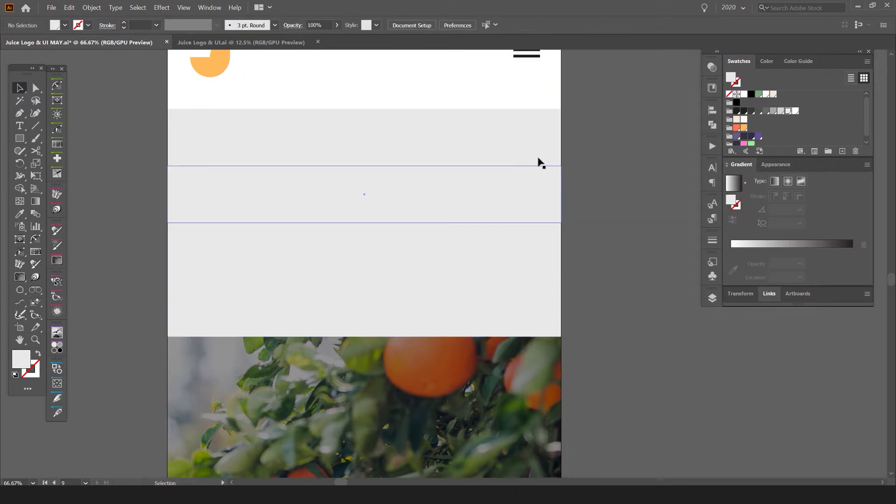
Add a 1 pt grey stroke to all four stacked light grey bars.
left_click(524, 144)
left_click(493, 194, "shift")
left_click(479, 243, "shift")
left_click(489, 295, "shift")
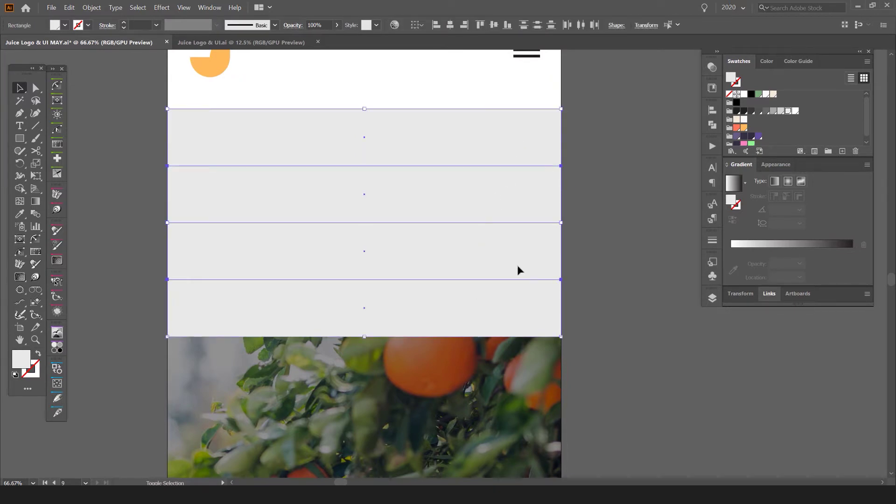
key("x")
left_click(766, 111)
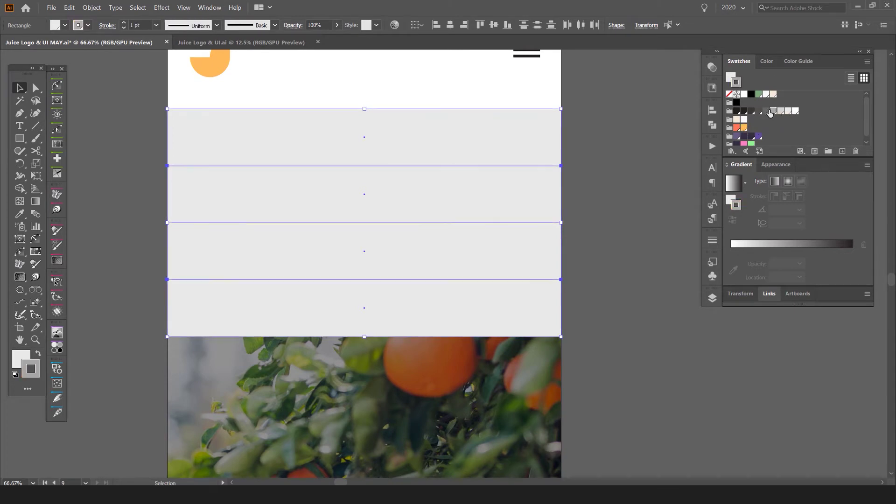
left_click(616, 117)
scroll(579, 133, "down", 3)
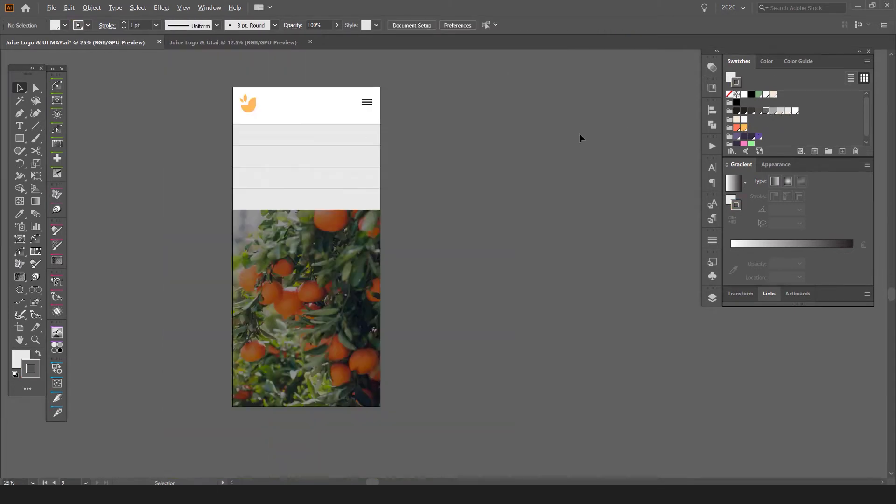
scroll(340, 150, "up", 2)
scroll(339, 149, "up", 1)
left_click_drag(438, 123, 515, 180)
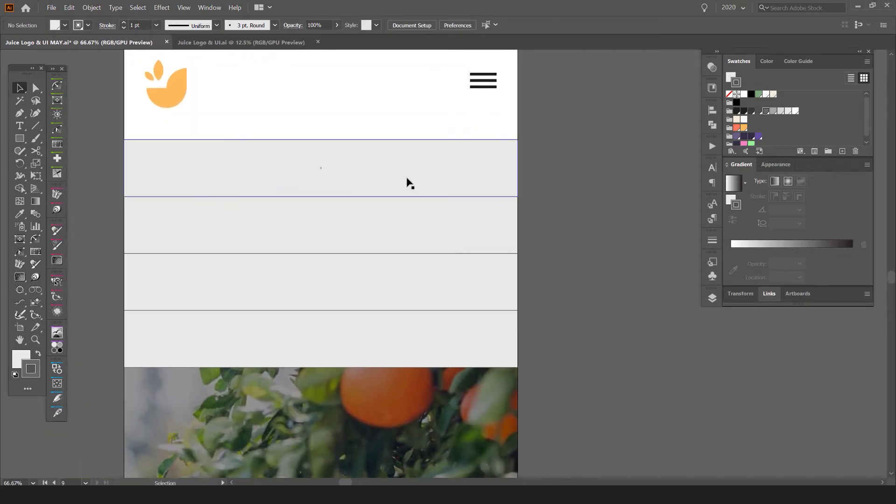
key("t")
left_click(562, 178)
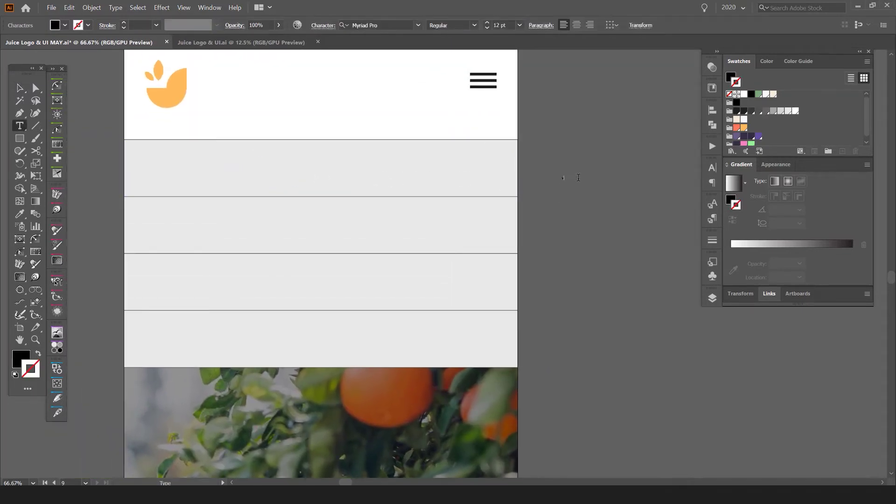
key("ctrl+z")
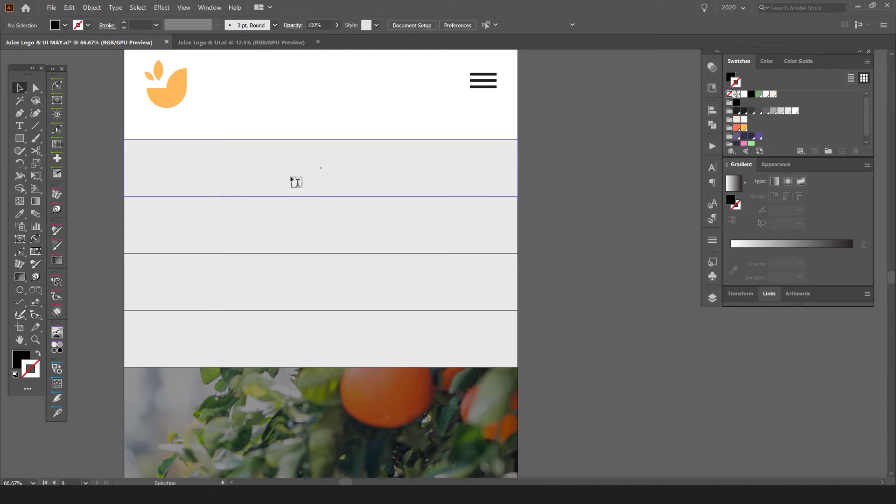
Add the text "Home" at 42 pt in the uppermost light grey bar.
left_click(293, 176)
key("ctrl+alt+shift+period")
key("ctrl+alt+shift+period")
key("ctrl+alt+shift+period")
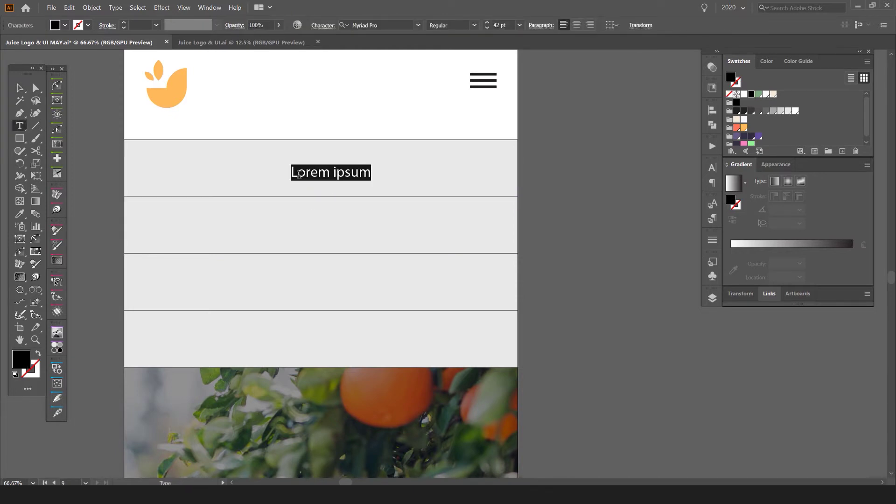
type("hom")
key("Escape")
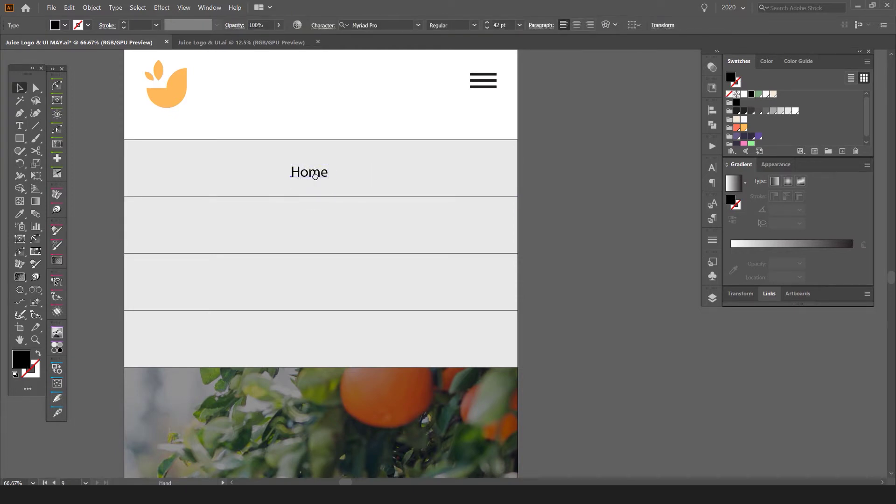
Change the Home label's font family to Amfibia.
scroll(299, 175, "left", 2)
left_click(375, 25)
type("am")
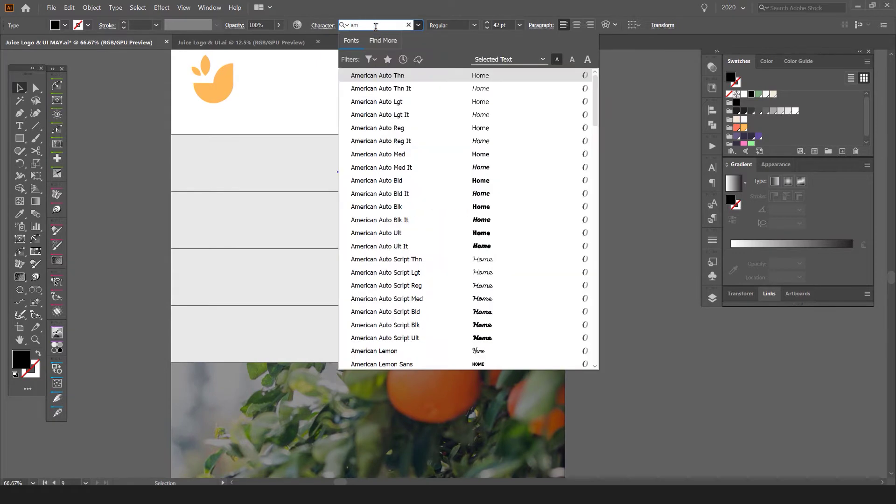
type("b")
key("BackSpace")
type("l")
key("BackSpace")
scroll(432, 91, "down", 15)
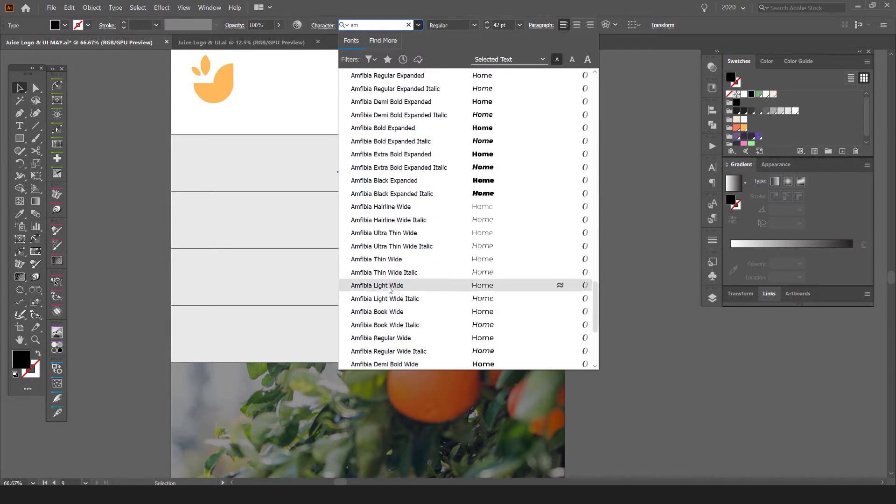
left_click(389, 285)
scroll(463, 28, "down", 5)
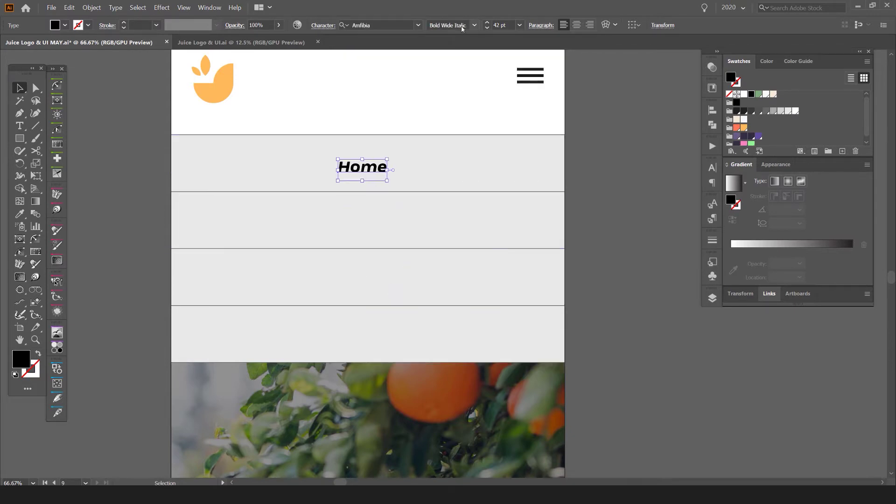
Compare Amfibia styles on the Home label, including Regular and Regular Italic, and set it to Bold.
scroll(341, 181, "up", 10)
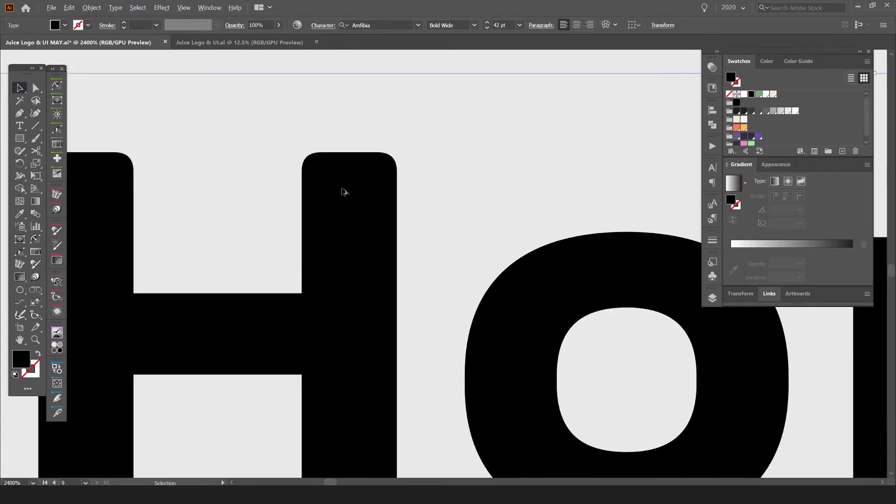
scroll(358, 201, "down", 5)
left_click(474, 25)
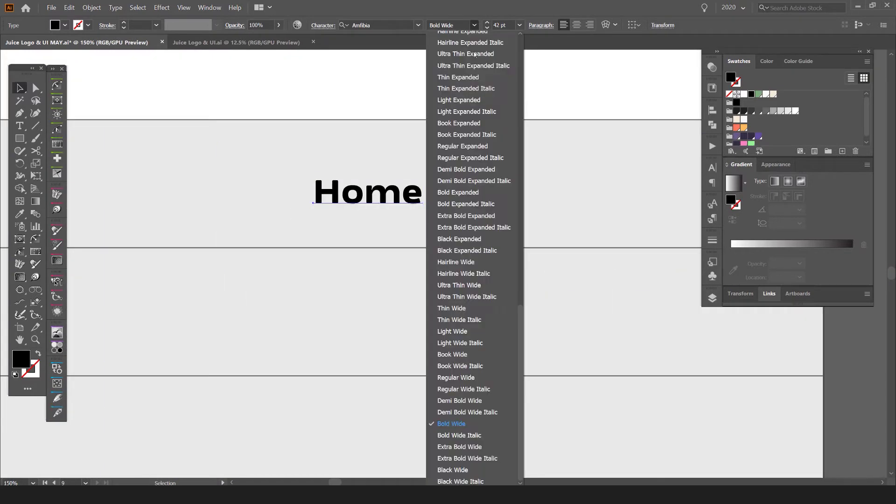
left_click(472, 422)
left_click(474, 25)
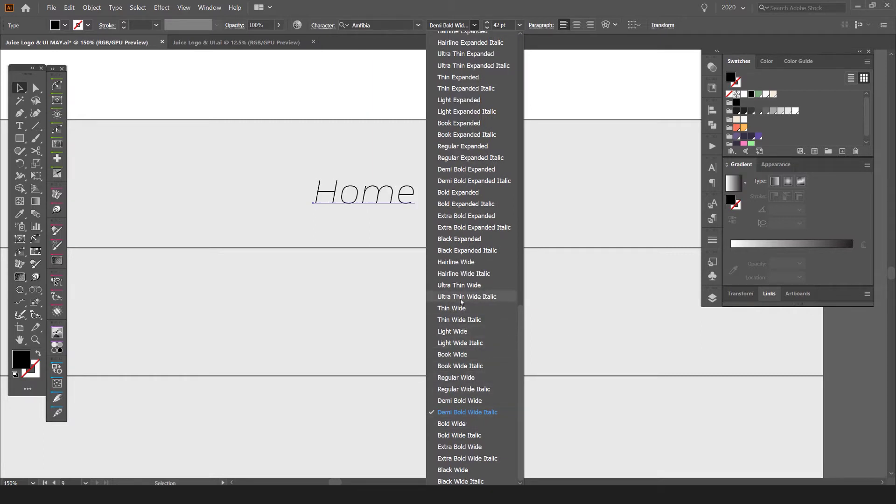
scroll(463, 310, "up", 14)
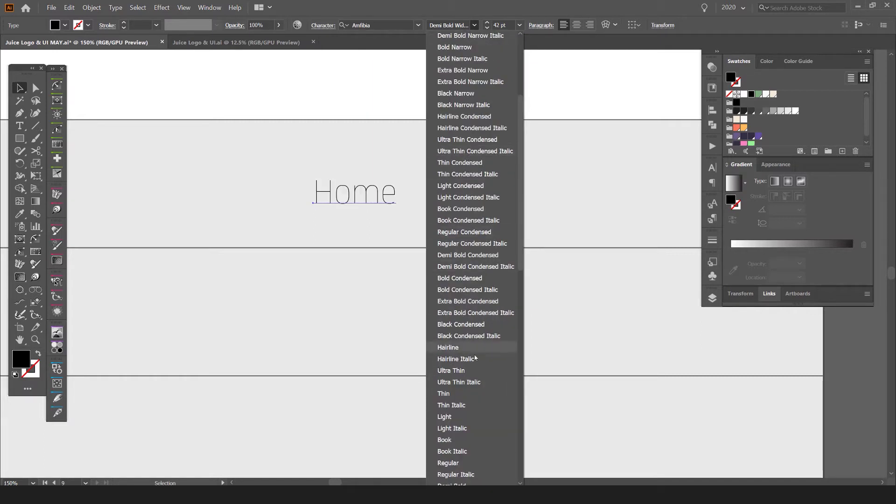
left_click(467, 462)
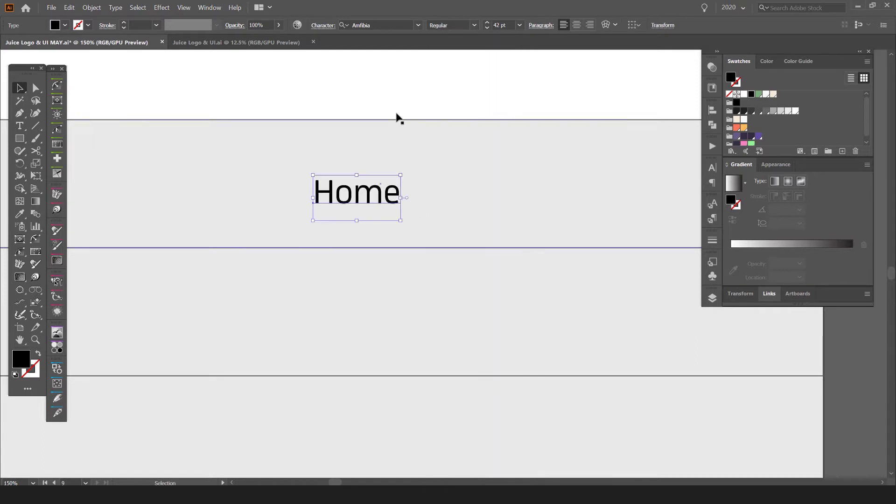
left_click(475, 26)
left_click(451, 48)
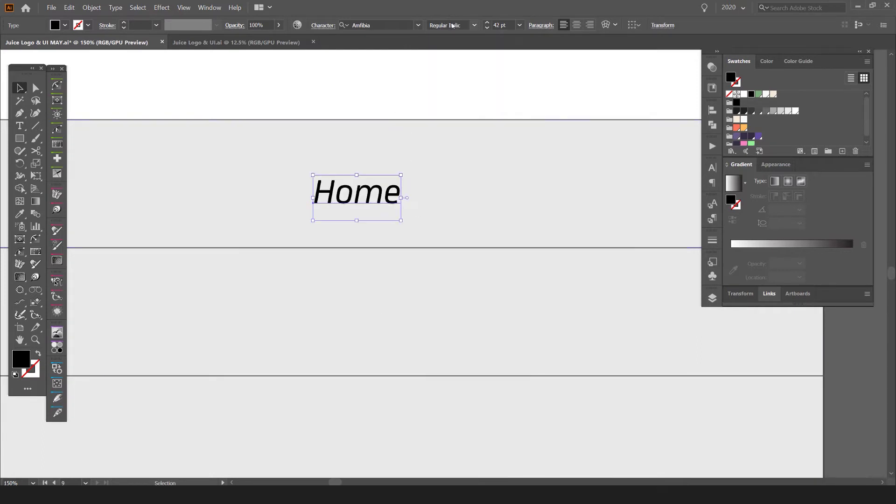
scroll(452, 25, "down", 3)
scroll(392, 178, "down", 2)
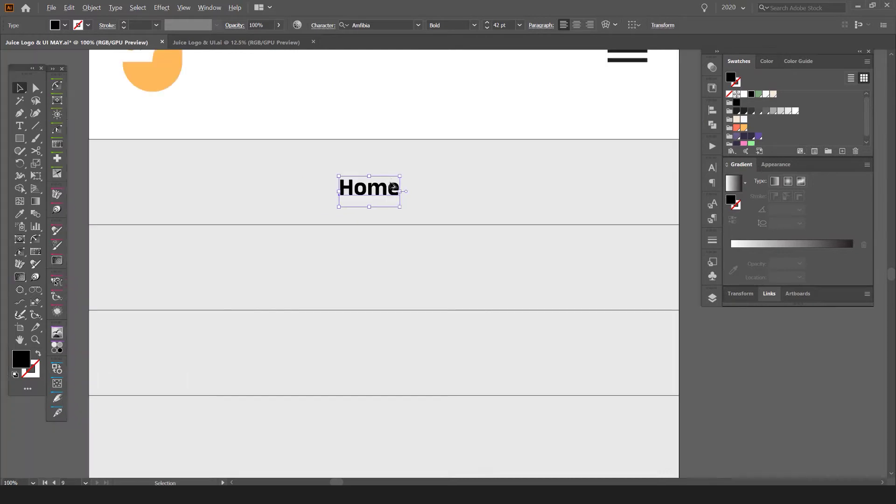
Enlarge the Home label proportionally to about 93 pt and keep it near the middle of its bar.
left_click_drag(397, 186, 420, 183)
left_click(670, 187)
scroll(653, 190, "down", 2)
key("ctrl+minus")
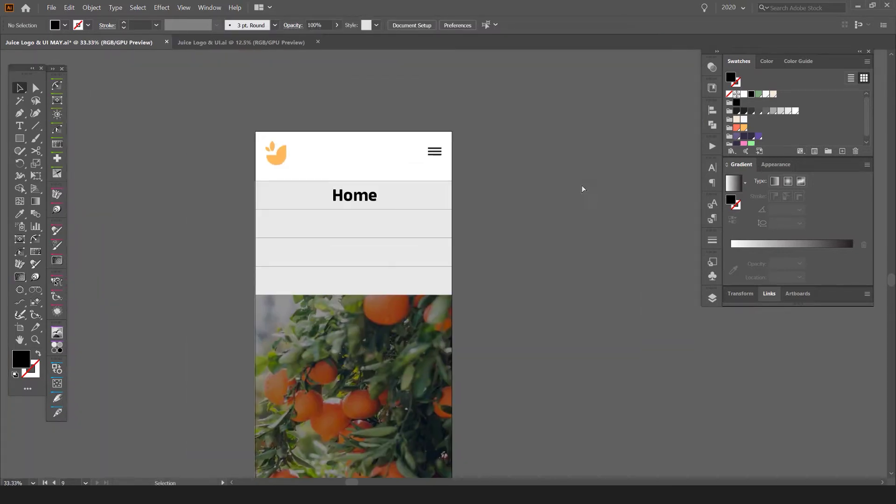
Show the rulers and place a vertical and a horizontal guide across the menu artboard.
key("ctrl+r")
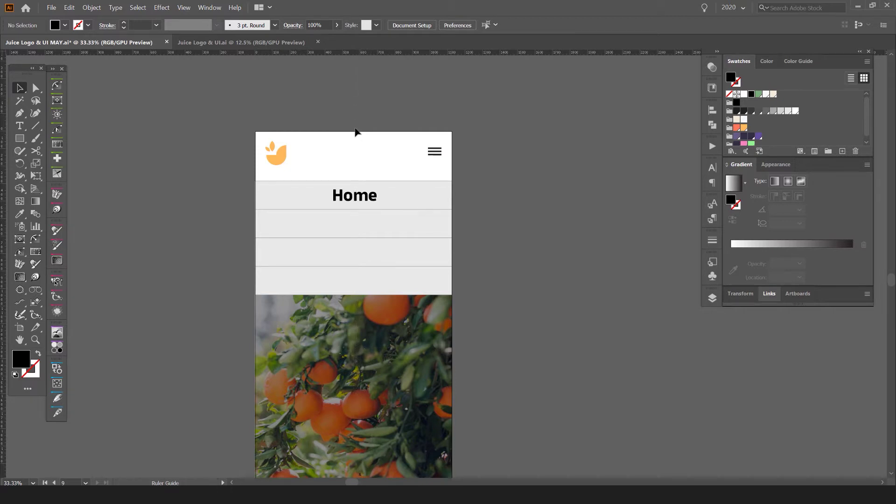
left_click_drag(355, 129, 360, 98)
key("ctrl+z")
left_click_drag(385, 53, 452, 339)
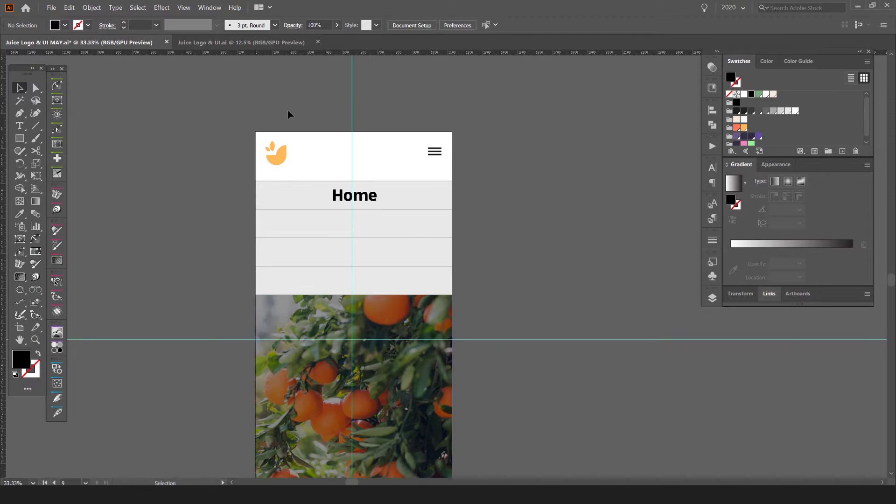
Align both guides to the artboard, centring the vertical one horizontally and the horizontal one vertically.
left_click(352, 104)
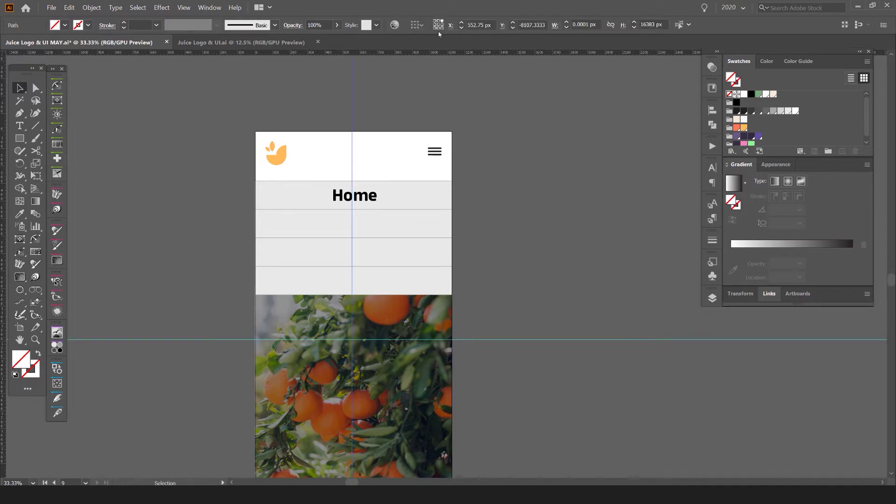
left_click(417, 24)
left_click(442, 60)
left_click(450, 25)
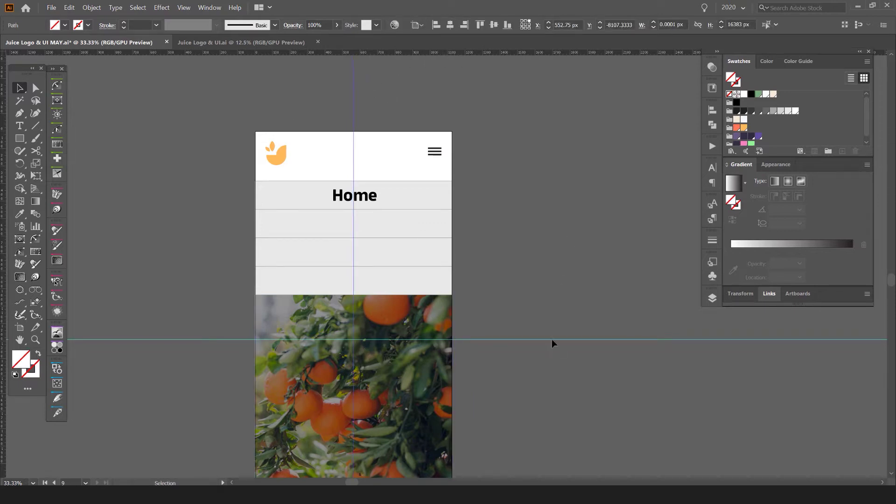
left_click(552, 339)
left_click(494, 25)
left_click(534, 189)
scroll(533, 189, "down", 2)
left_click_drag(350, 212, 205, 177)
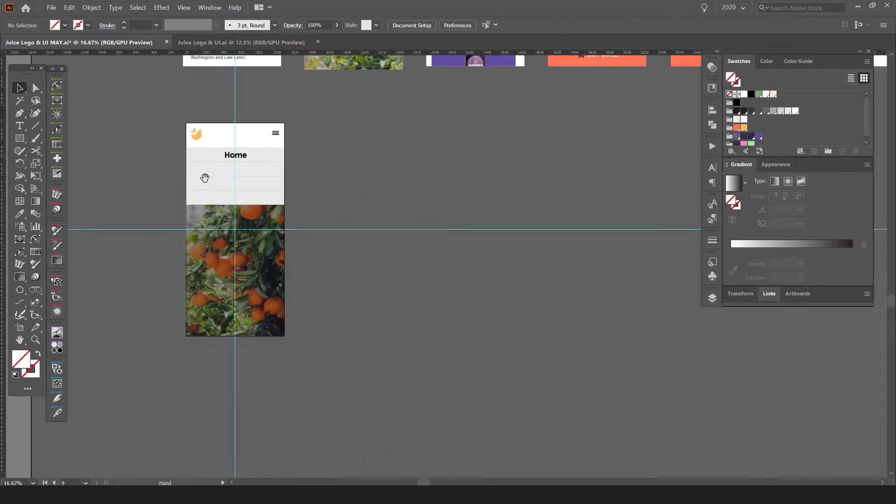
scroll(183, 164, "up", 1)
left_click_drag(209, 132, 279, 135)
scroll(280, 136, "up", 1)
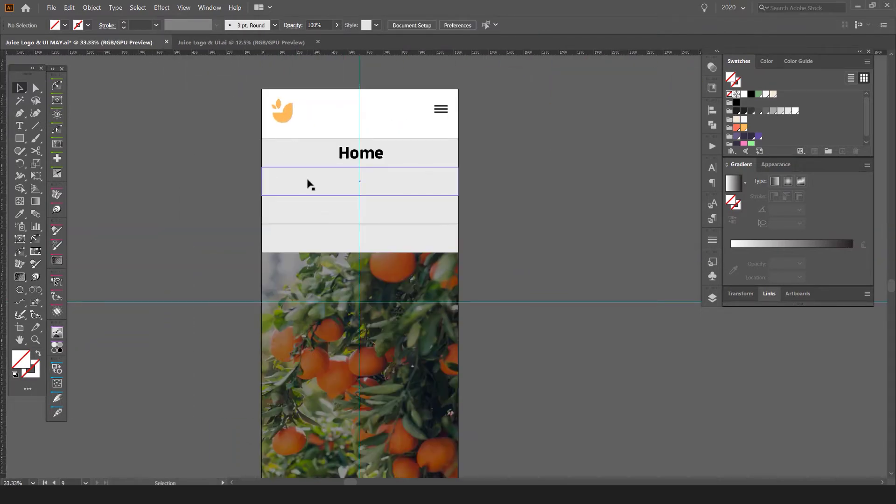
left_click(711, 299)
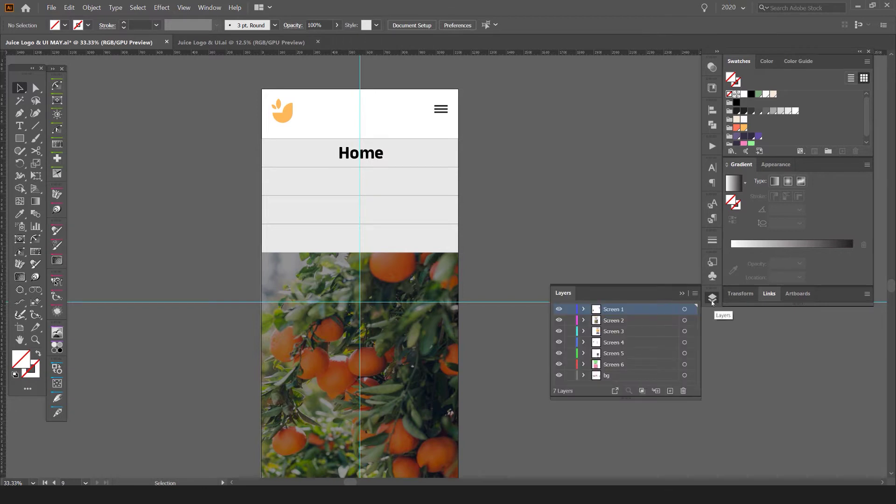
left_click(682, 293)
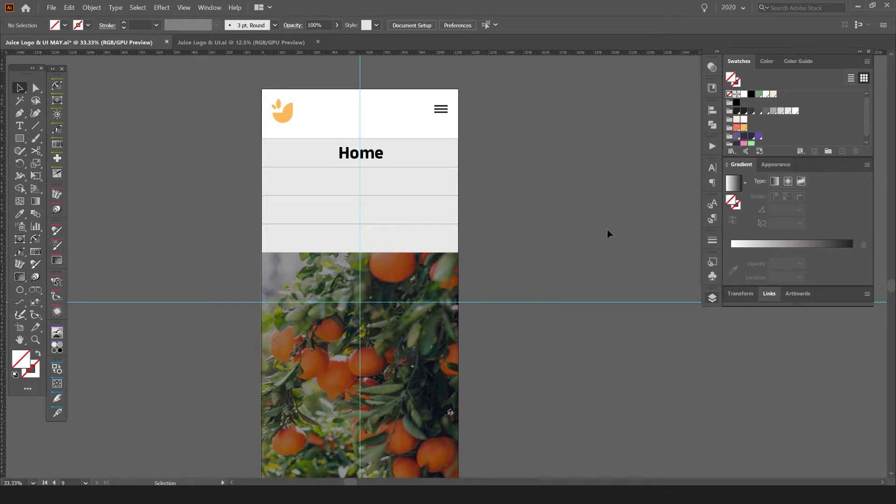
Duplicate the Home label downward three times so each of the four grey bars holds one.
scroll(343, 114, "up", 1)
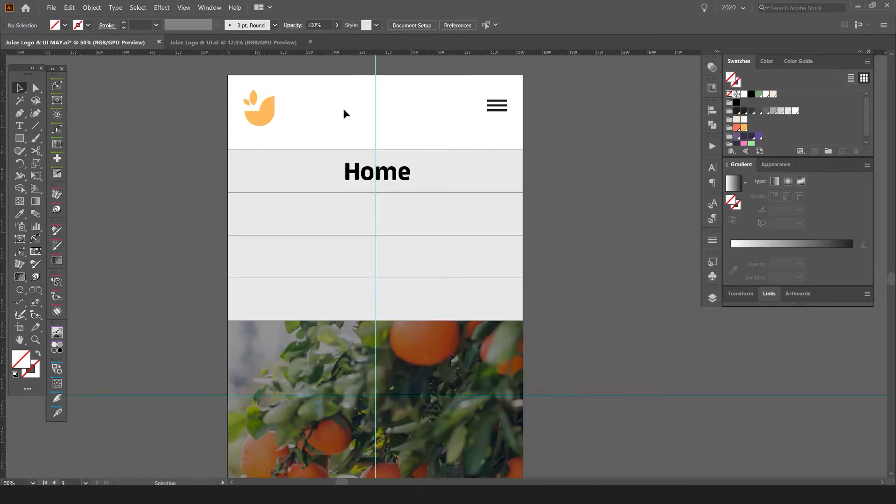
left_click_drag(381, 175, 395, 218)
key("ctrl+d")
key("ctrl+d")
Rewrite the three duplicated labels as "About", "Shop" and "Contact" from the second bar down.
double_click(370, 211)
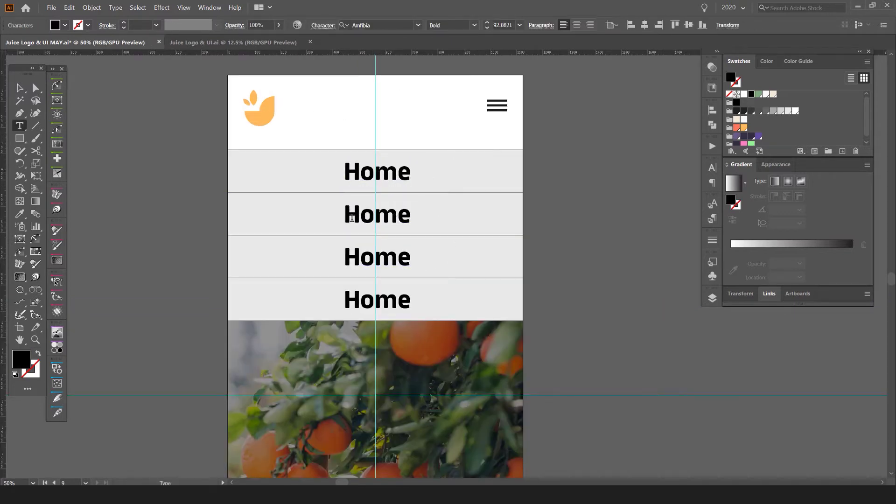
double_click(391, 224)
type("About")
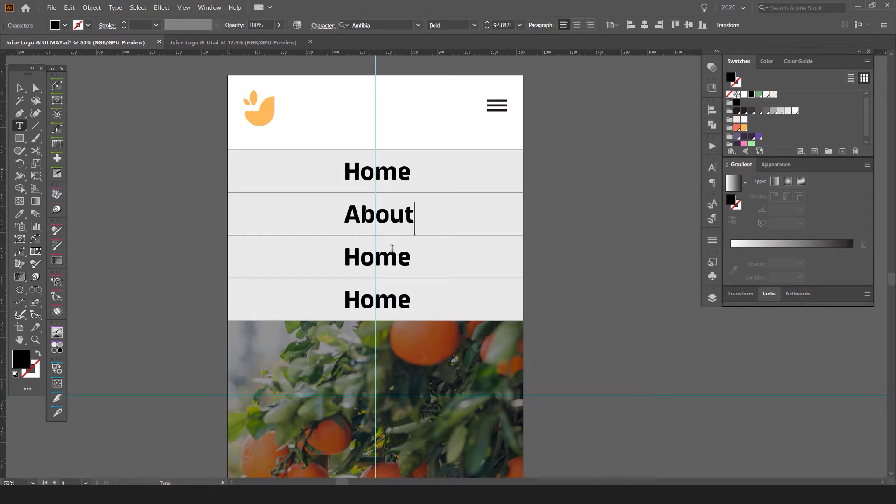
double_click(392, 249)
type("Shop")
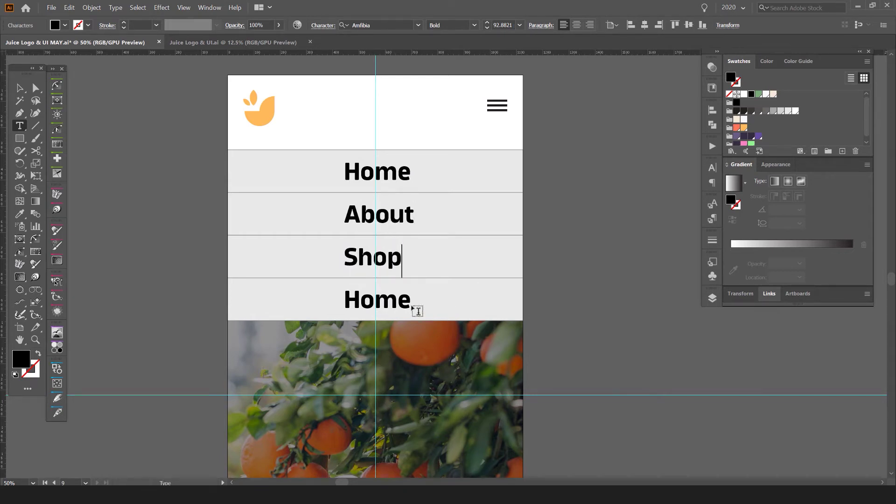
double_click(400, 302)
type("Contact")
key("Escape")
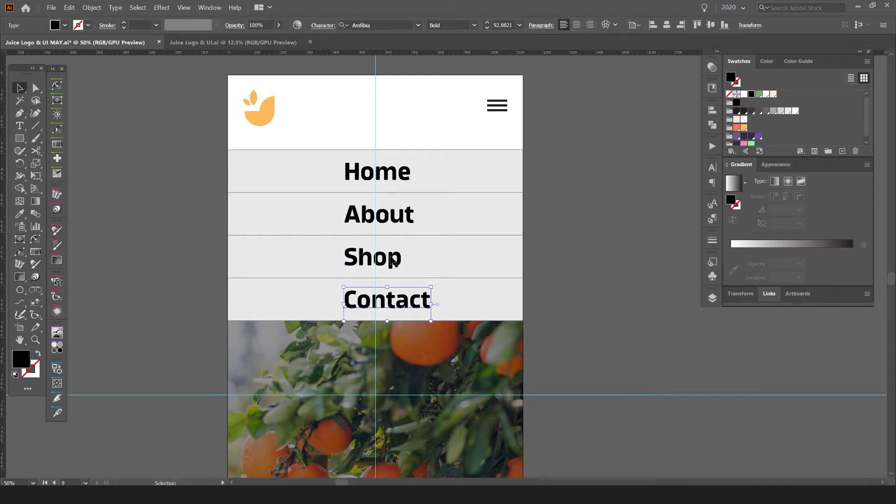
left_click(393, 261, "shift")
left_click(392, 219, "shift")
left_click(390, 187, "shift")
key("ctrl+plus")
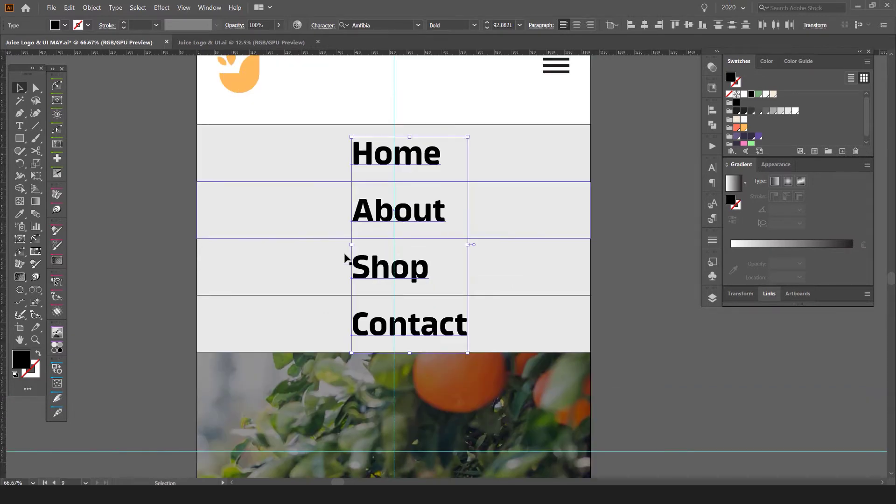
left_click(618, 311)
scroll(348, 308, "up", 1)
scroll(381, 320, "down", 1)
Align the Home, About, Shop and Contact labels to the selection, centring them horizontally on one another.
left_click(402, 336)
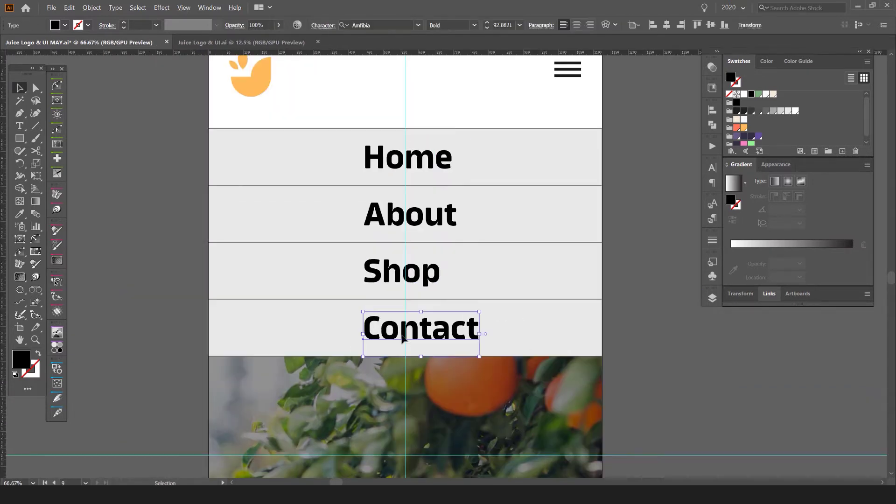
left_click(397, 280, "shift")
left_click(402, 233, "shift")
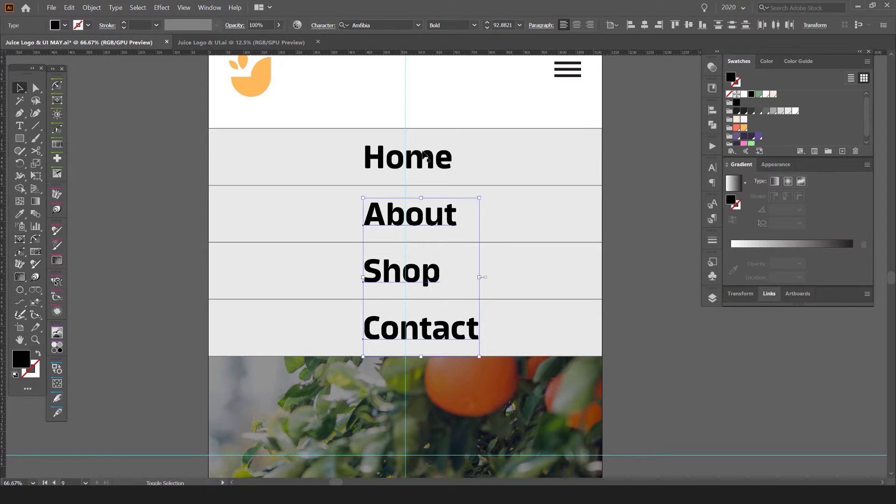
left_click(424, 156, "shift")
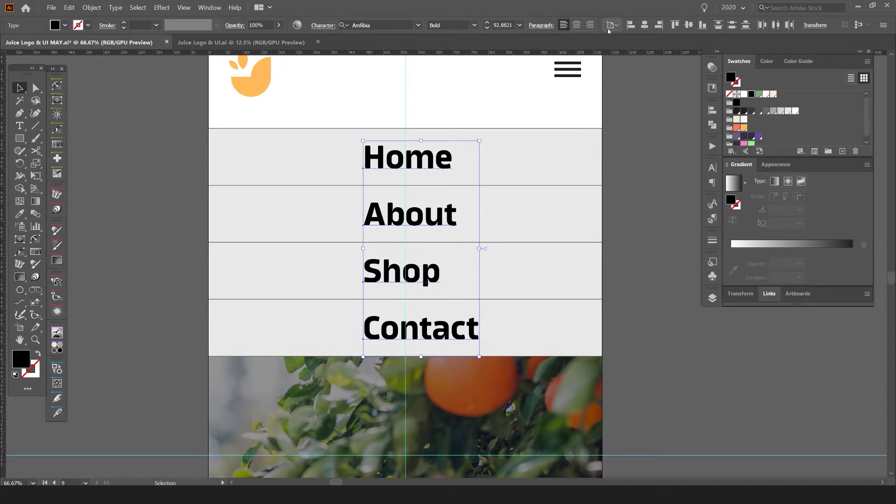
left_click(611, 24)
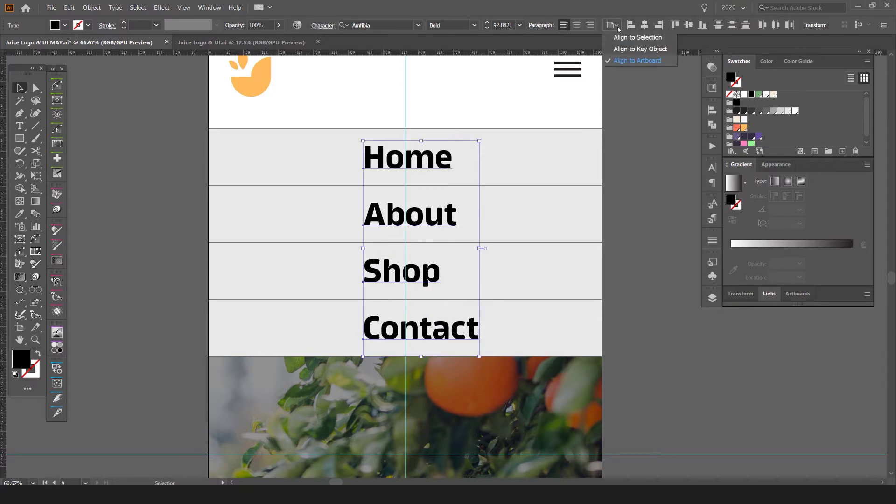
left_click(611, 25)
left_click(611, 25)
left_click(637, 39)
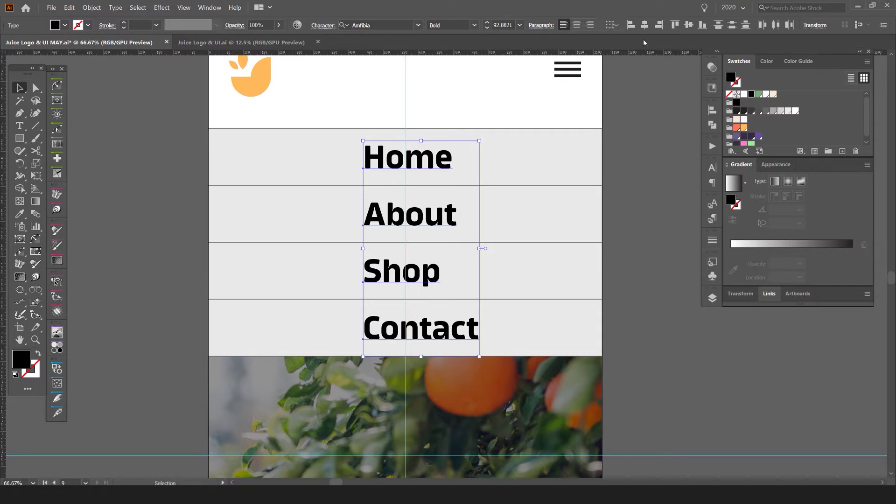
left_click(646, 29)
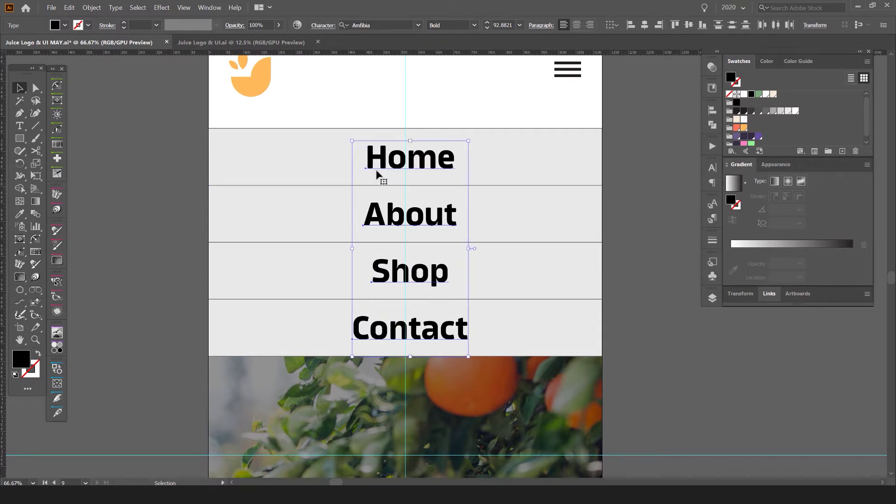
Examine the finished menu screen in the row above and compare its labels and bars with the new menu artboard.
scroll(248, 152, "down", 3)
scroll(278, 197, "up", 3)
left_click_drag(279, 198, 273, 235)
left_click(565, 152)
scroll(565, 152, "down", 3)
left_click_drag(410, 183, 327, 196)
scroll(346, 170, "down", 2)
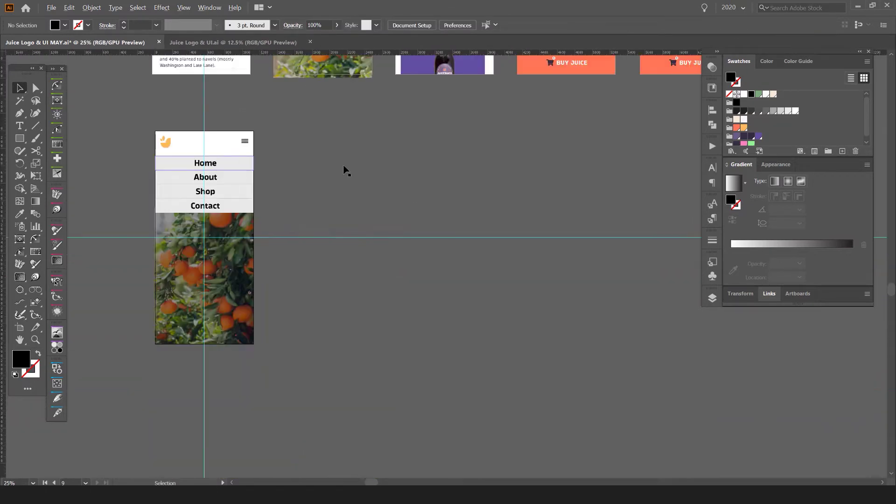
left_click_drag(343, 161, 482, 281)
scroll(444, 90, "up", 2)
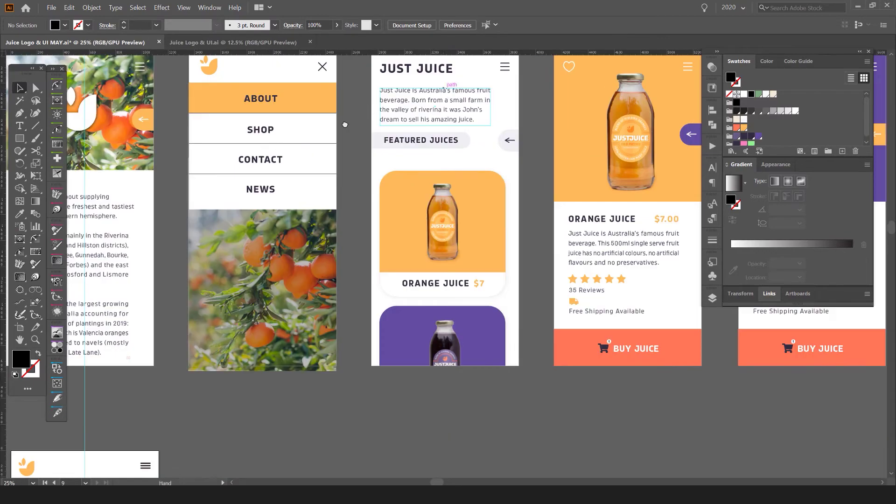
left_click_drag(255, 144, 378, 200)
scroll(480, 198, "down", 5)
scroll(326, 364, "up", 2)
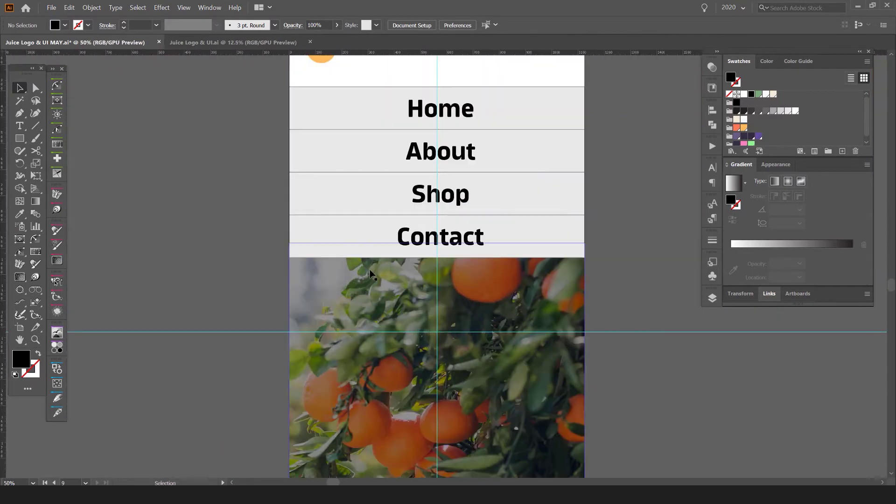
Reduce the font size of all four menu labels to 72.8821 pt.
left_click(435, 153)
left_click(440, 192, "shift")
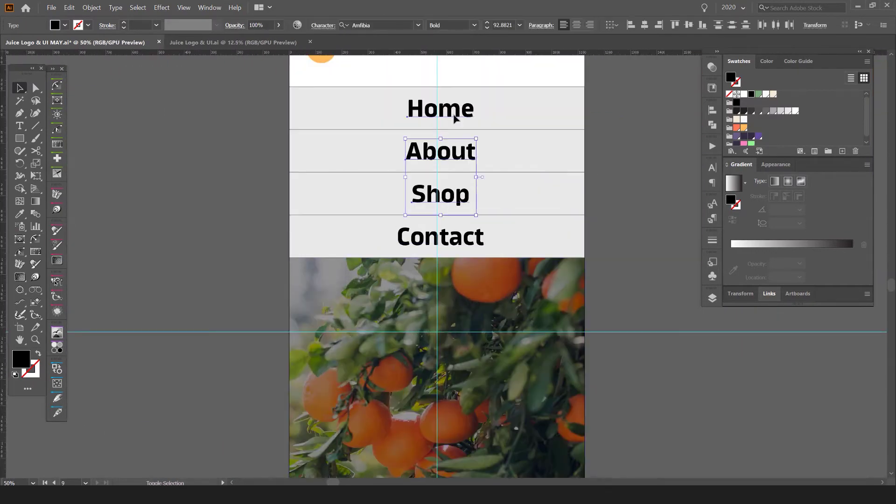
left_click(446, 238, "shift")
key("ctrl+alt+shift+comma")
key("ctrl+alt+shift+comma")
scroll(431, 235, "up", 2)
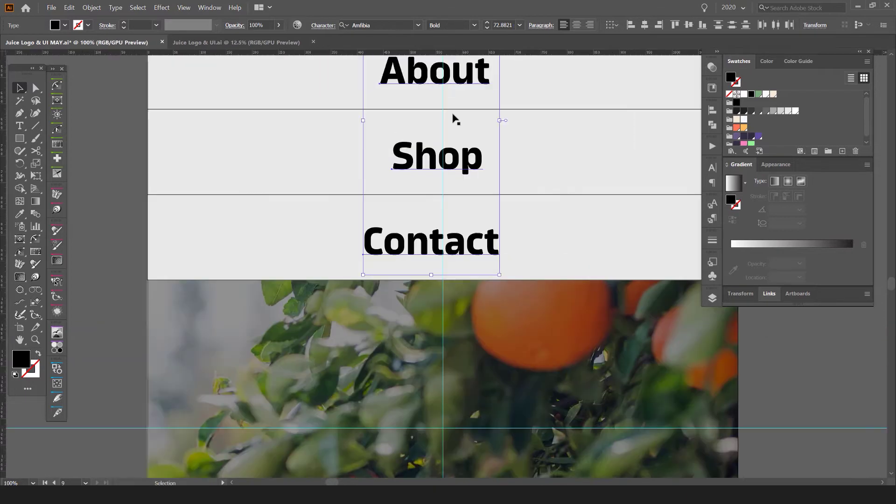
left_click_drag(452, 114, 420, 186)
Nudge the resized labels upward in their bars, adjusting Contact and Home separately.
key("Up")
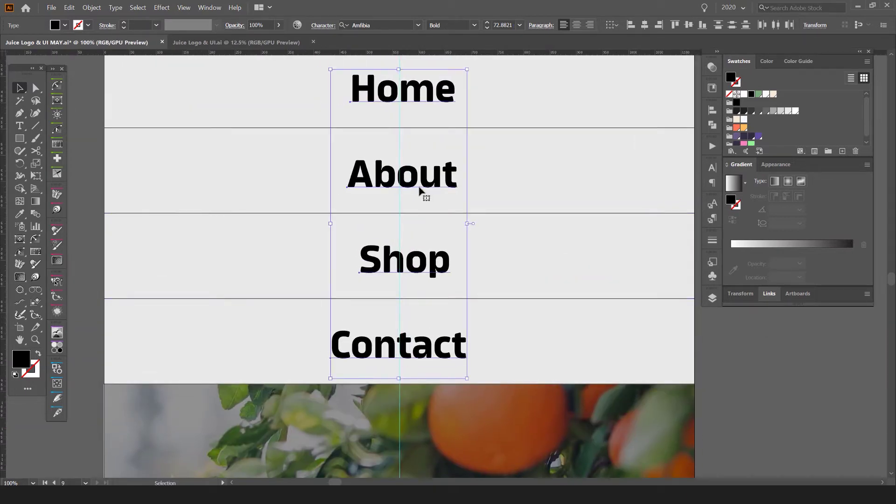
left_click(514, 362)
mouse_move(460, 351)
left_mouse_down()
mouse_move(457, 337)
mouse_move(454, 344)
left_mouse_up()
scroll(453, 344, "down", 1)
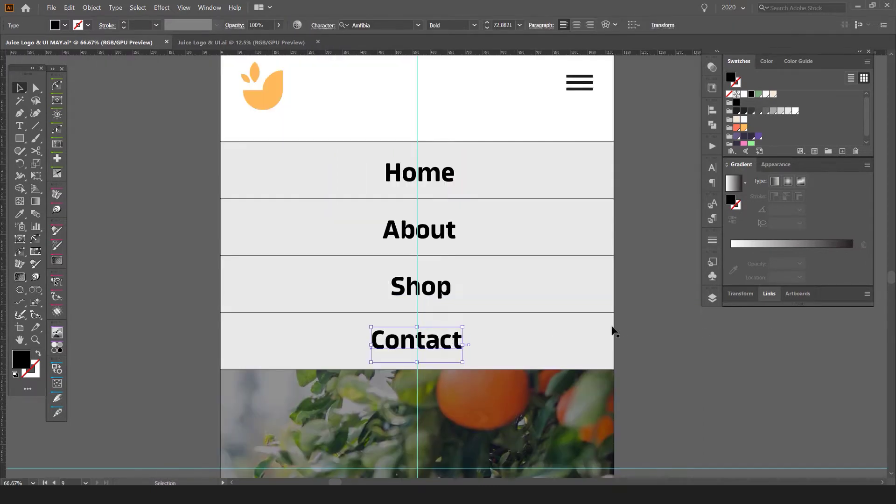
left_click(431, 182)
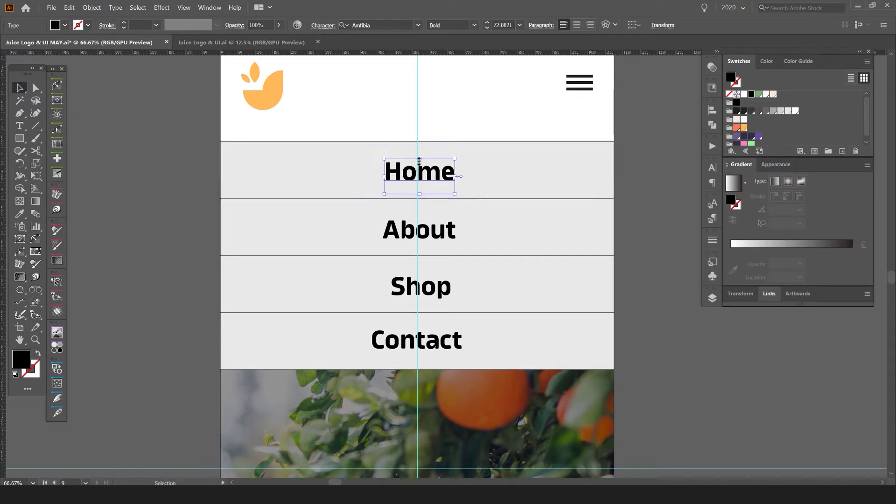
left_click(634, 134)
Fill the Home bar with the light orange swatch used by the logo.
scroll(639, 140, "down", 2)
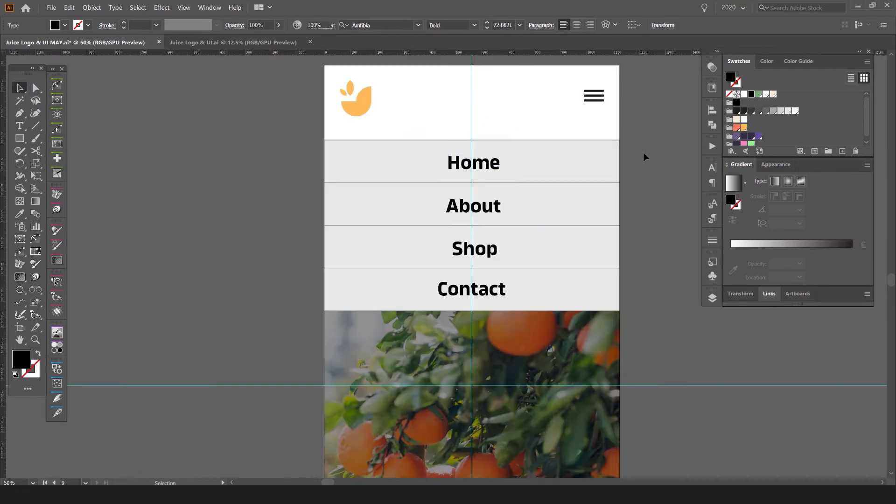
scroll(543, 121, "down", 1)
left_click_drag(458, 147, 544, 125)
scroll(428, 120, "up", 2)
key("a")
left_click(434, 121)
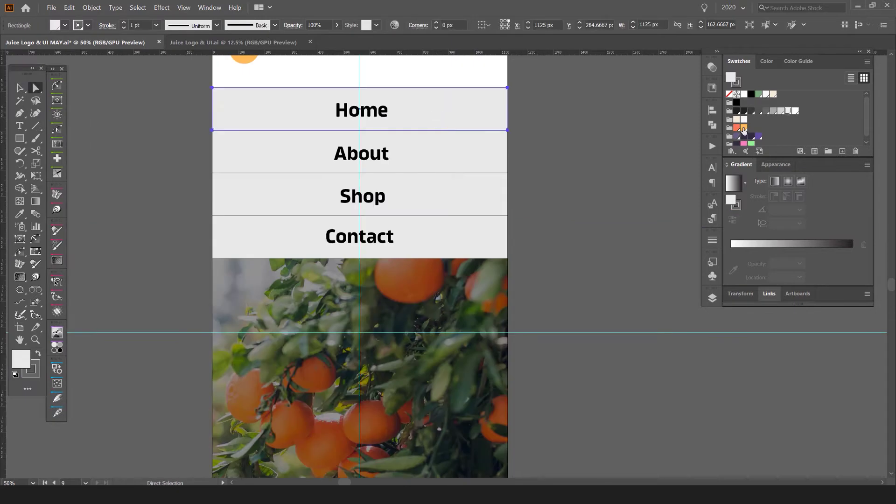
left_click(742, 128)
left_click(766, 61)
left_click_drag(584, 104, 628, 142)
type("0")
key("Return")
left_click(732, 63)
left_click(629, 104)
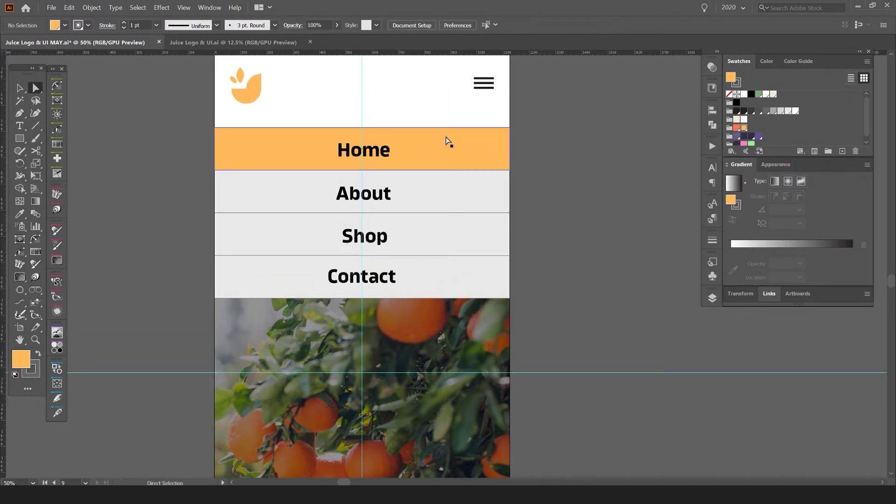
left_click_drag(446, 141, 510, 143)
key("ctrl+z")
left_click(472, 111)
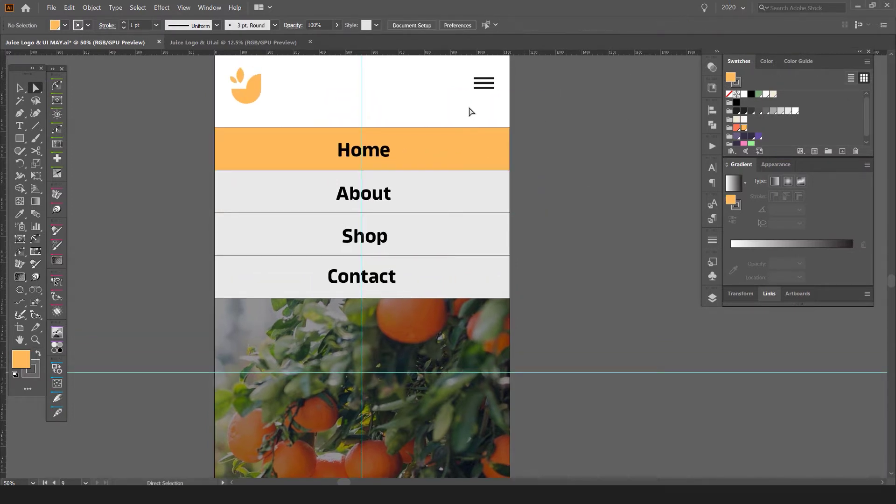
scroll(464, 137, "up", 1)
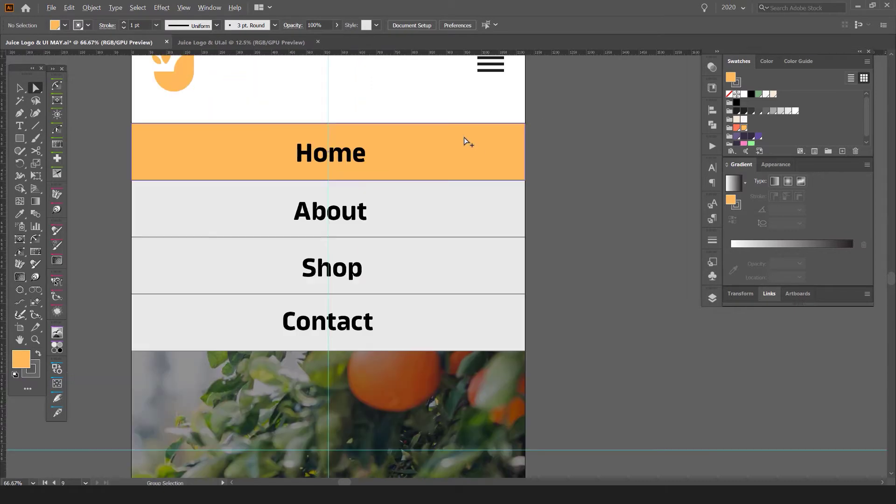
left_click(425, 255)
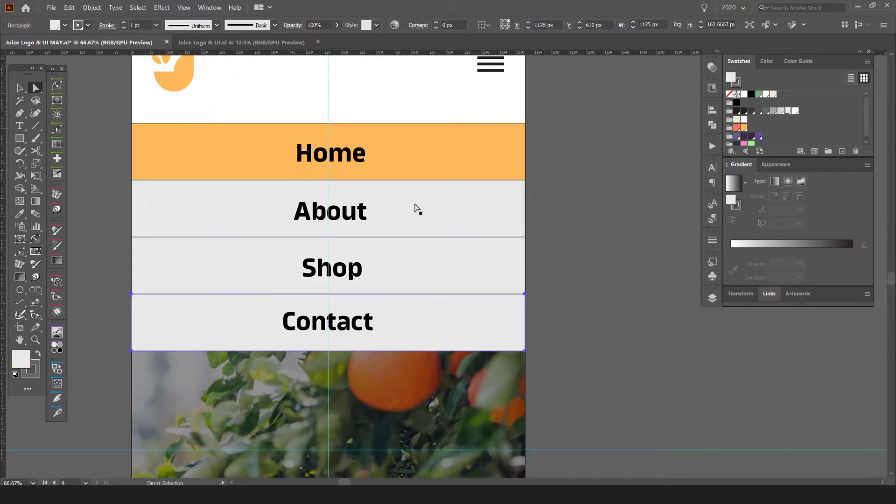
left_click(444, 154)
left_click(473, 231)
left_click(482, 277)
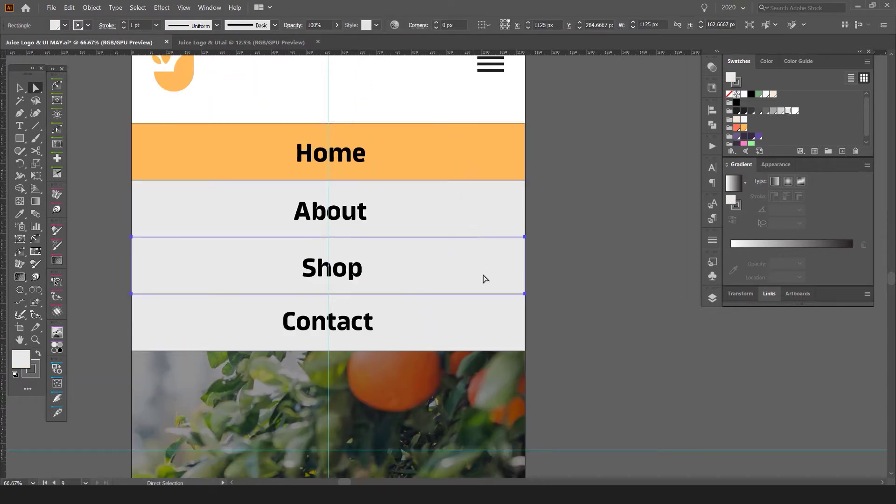
scroll(462, 237, "down", 3)
left_click(476, 221)
left_click_drag(477, 220, 501, 225)
key("v")
scroll(473, 205, "down", 1)
left_click_drag(478, 186, 487, 325)
left_click_drag(486, 358, 529, 167)
key("ctrl+plus")
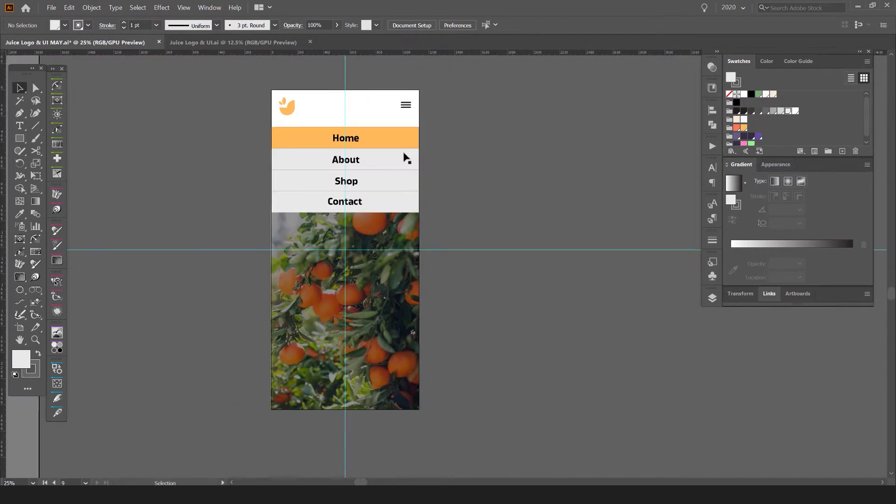
Change the fill of the About, Shop and Contact bars to white.
scroll(405, 159, "up", 3)
left_click(392, 230)
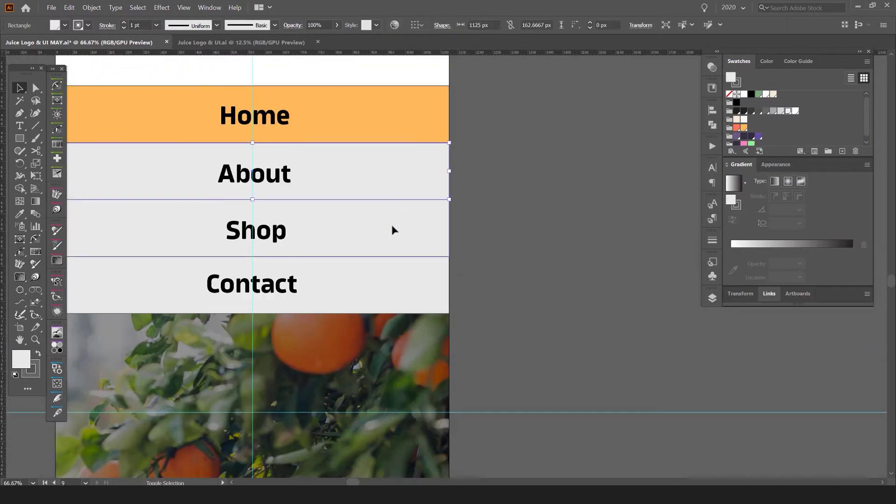
left_click(796, 112)
left_click(514, 154)
left_click_drag(384, 162, 591, 170)
key("ctrl+z")
scroll(576, 136, "down", 1)
left_click(559, 139)
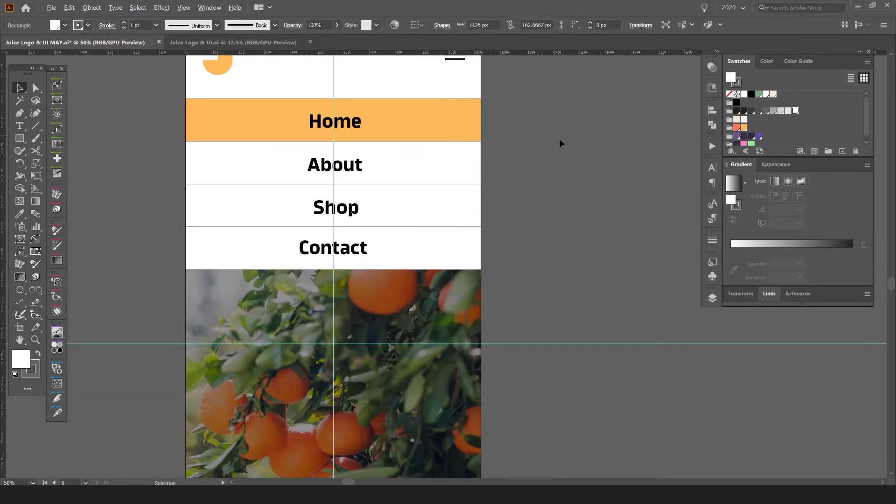
Duplicate the menu artboard with all its contents beside the original, in the same row.
left_click_drag(462, 199, 543, 184)
left_click(440, 189)
scroll(544, 196, "down", 3)
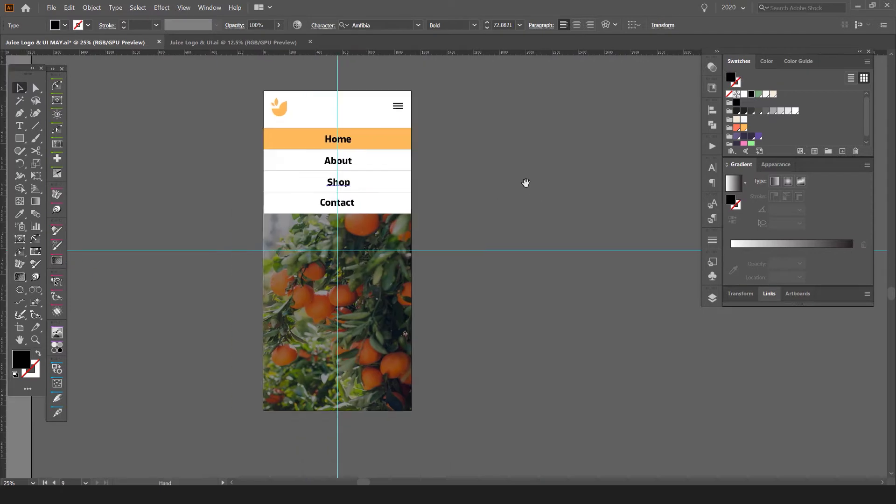
left_click_drag(99, 379, 281, 122)
left_click_drag(292, 175, 398, 180)
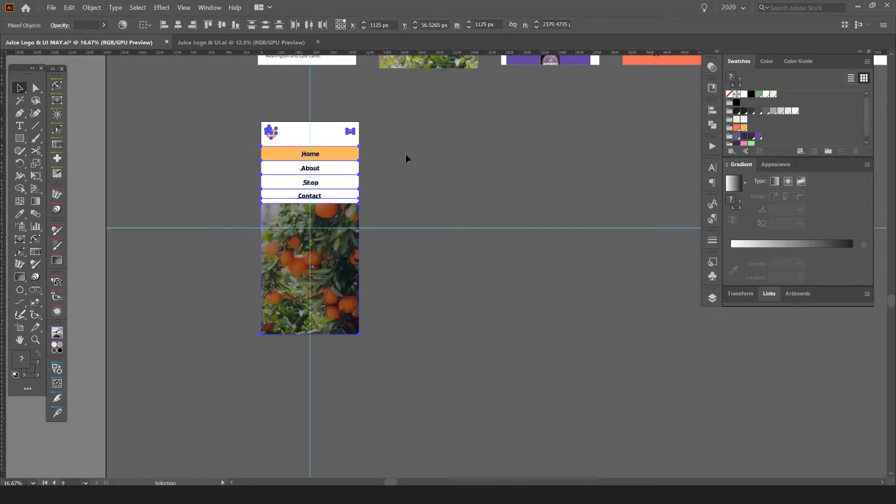
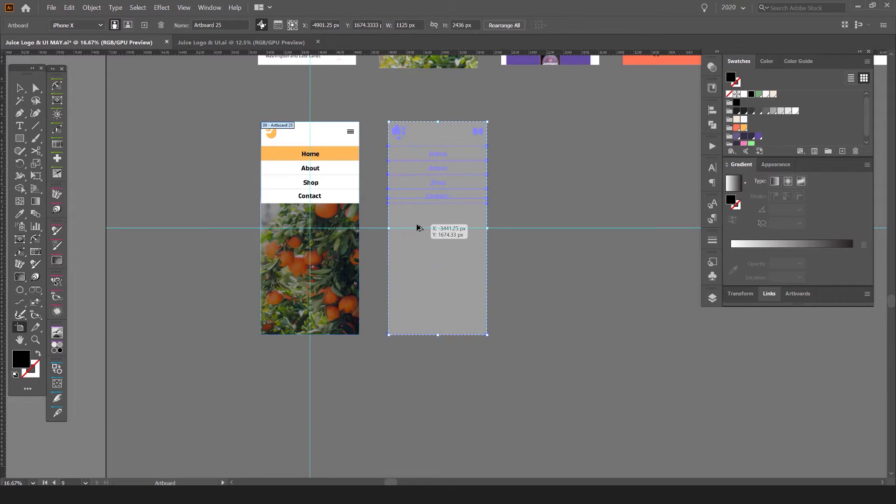
key("v")
Delete the menu bars, labels and orange-tree photo from the duplicated artboard, keeping the logo and menu icon.
scroll(357, 187, "up", 1)
left_click(347, 135)
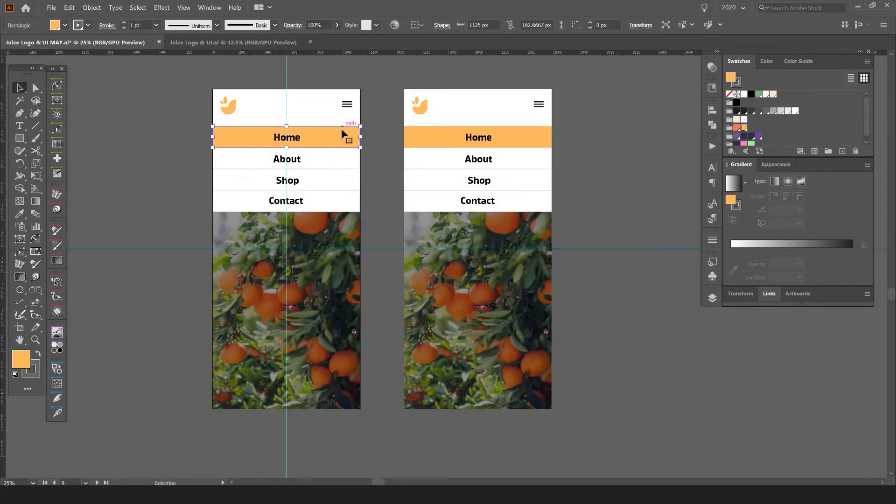
left_click(378, 134)
left_click_drag(561, 134, 506, 162)
left_click(475, 226)
key("Delete")
Copy the contents of the finished Just Juice featured-juices screen to the empty space beside the cleared artboard.
scroll(451, 100, "down", 1)
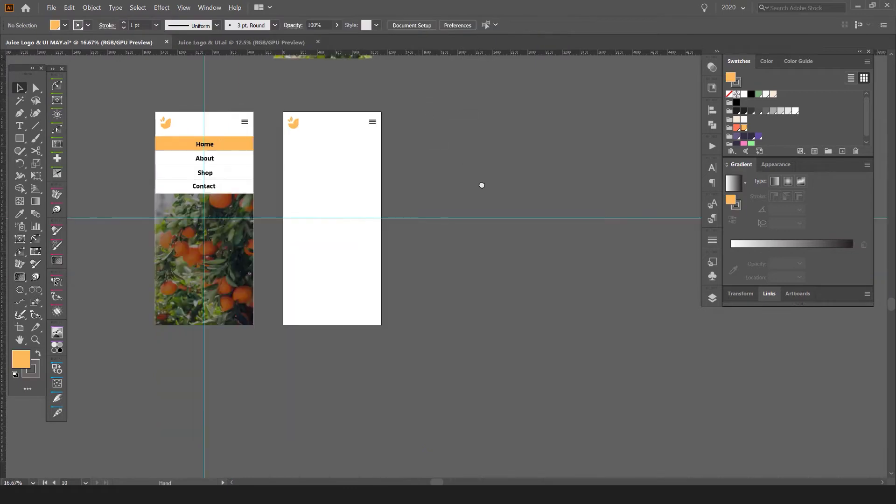
scroll(476, 186, "up", 5)
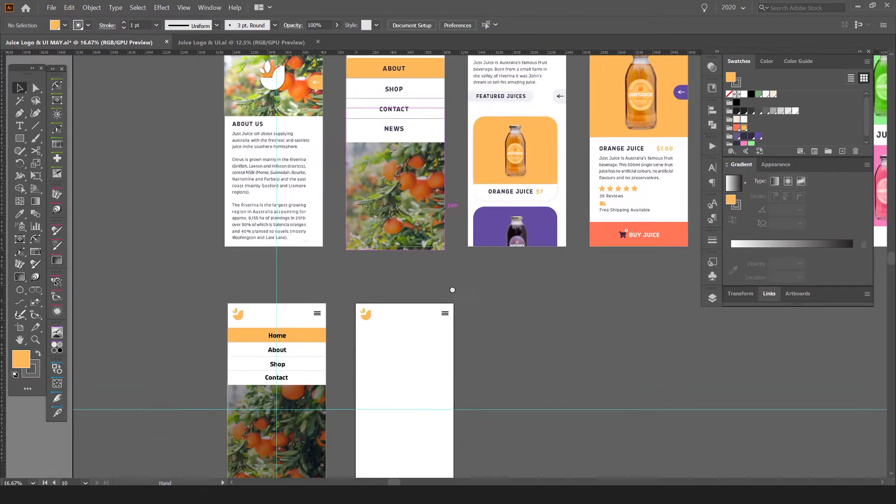
left_click_drag(451, 297, 458, 299)
left_click_drag(491, 309, 458, 243)
left_click_drag(470, 181, 520, 322)
left_click(534, 309)
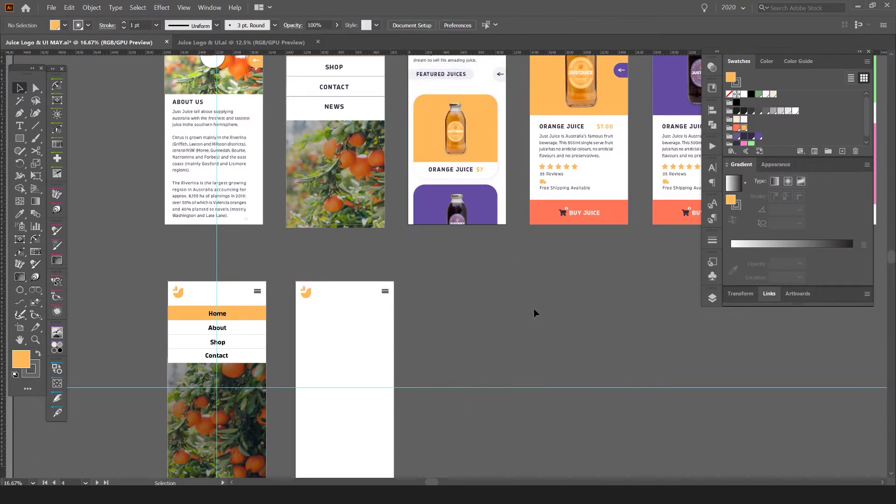
scroll(509, 279, "up", 3)
scroll(490, 299, "down", 1)
mouse_move(488, 58)
left_mouse_down()
mouse_move(479, 67)
mouse_move(487, 64)
left_mouse_up()
left_click_drag(396, 255, 420, 213)
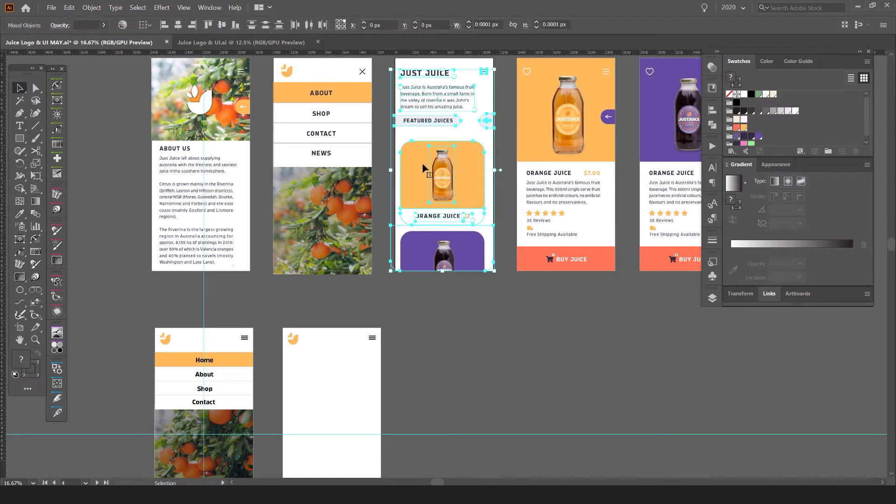
left_click_drag(459, 174, 477, 379)
left_click_drag(477, 379, 557, 230)
left_click_drag(531, 185, 535, 225)
left_click(471, 195)
Duplicate the JUST JUICE heading and its intro paragraph onto the cleared artboard, below the logo.
scroll(473, 190, "up", 3)
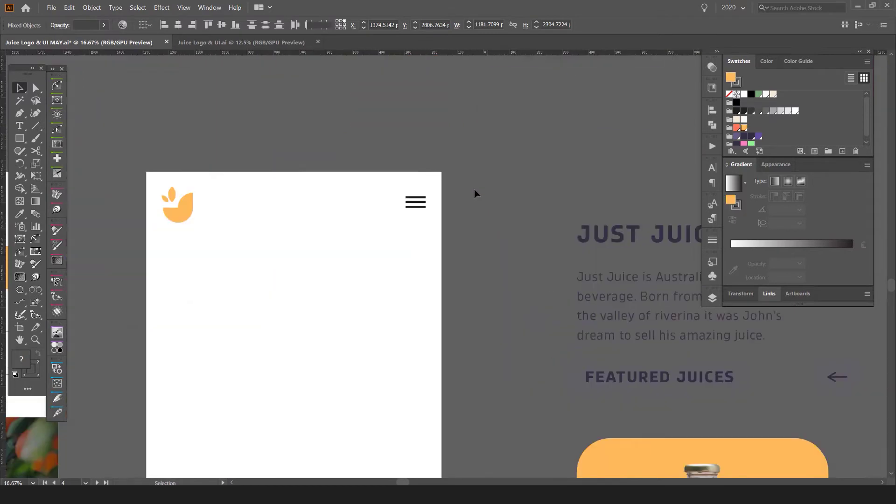
left_click_drag(473, 189, 508, 127)
key("Tab")
scroll(506, 127, "down", 1)
left_click(601, 174, "shift")
left_click_drag(601, 174, 327, 174)
left_click(351, 160)
scroll(352, 160, "up", 2)
left_click_drag(375, 147, 385, 130)
Open the character settings for the JUST JUICE heading and examine its font style.
left_click(376, 163)
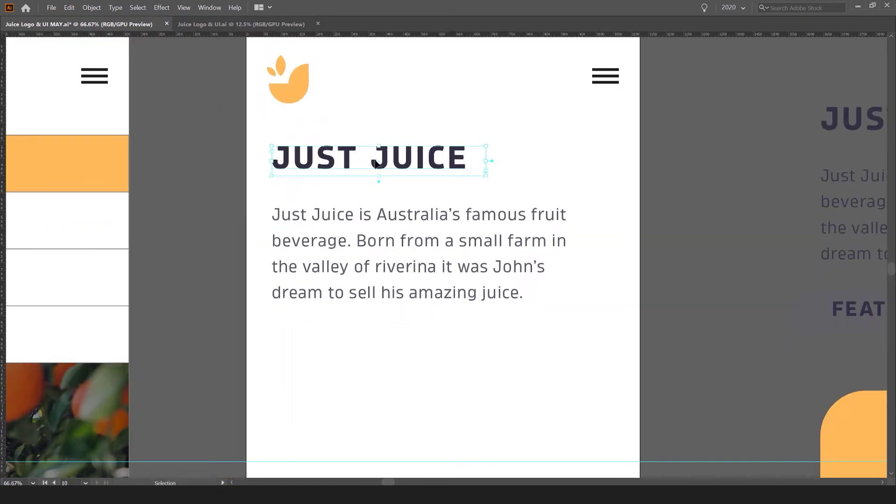
key("Tab")
left_click(712, 168)
left_click_drag(599, 163, 519, 135)
left_click(516, 160)
left_click(513, 174)
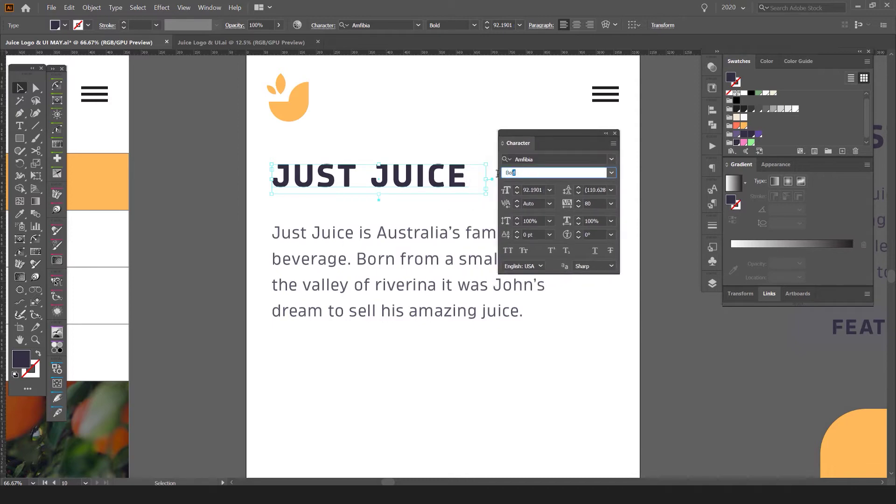
Examine the font style and line spacing of the intro paragraph below the heading.
left_click(407, 232)
scroll(318, 252, "up", 2)
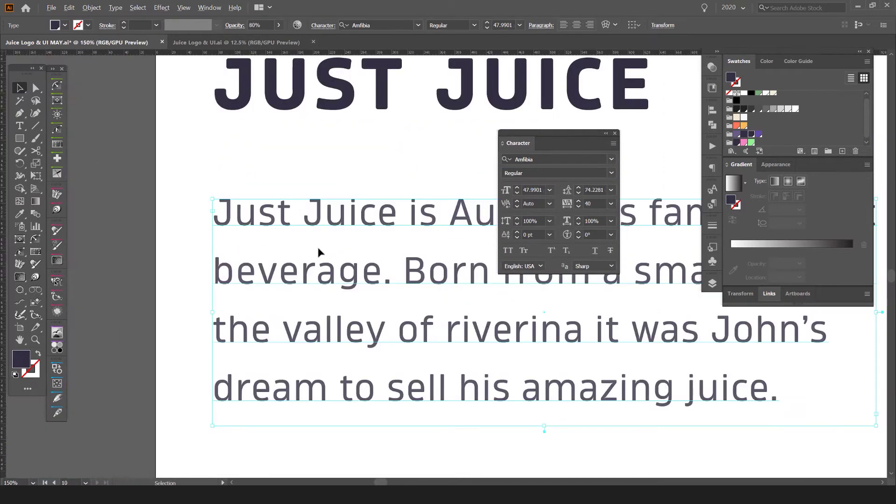
left_click_drag(546, 141, 570, 131)
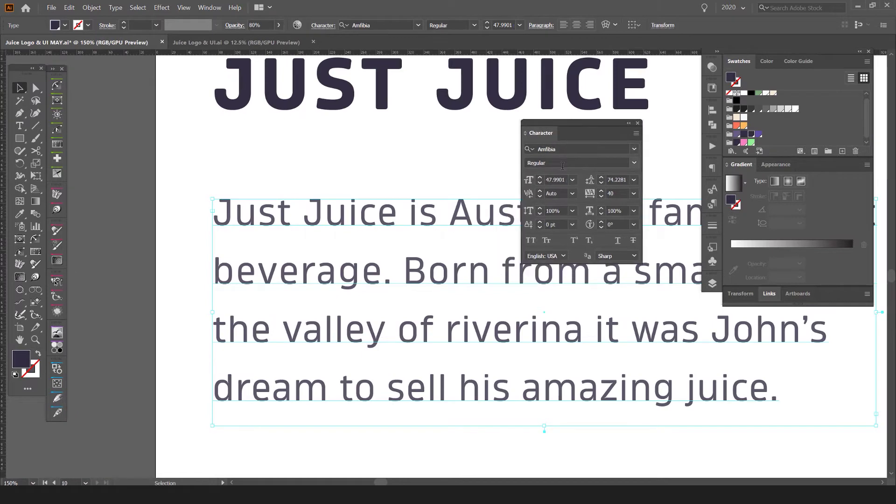
left_click(566, 164)
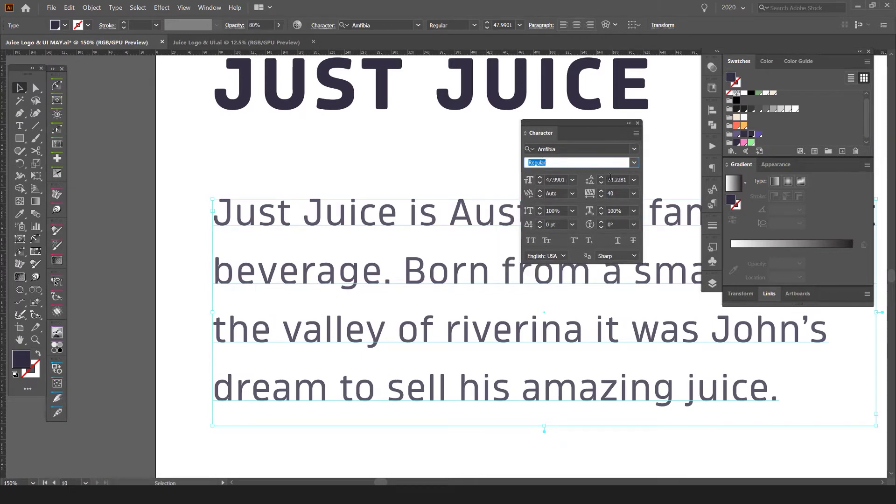
left_click(607, 180)
left_click(422, 229)
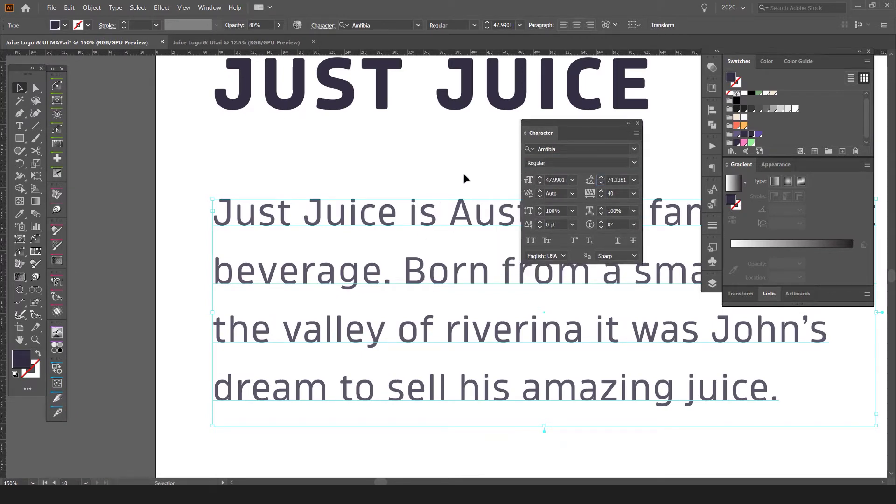
Draw a text frame with Lorem ipsum placeholder text below the intro paragraph, about as wide as that paragraph.
key("Tab")
key("ctrl+minus")
left_click_drag(508, 168, 433, 176)
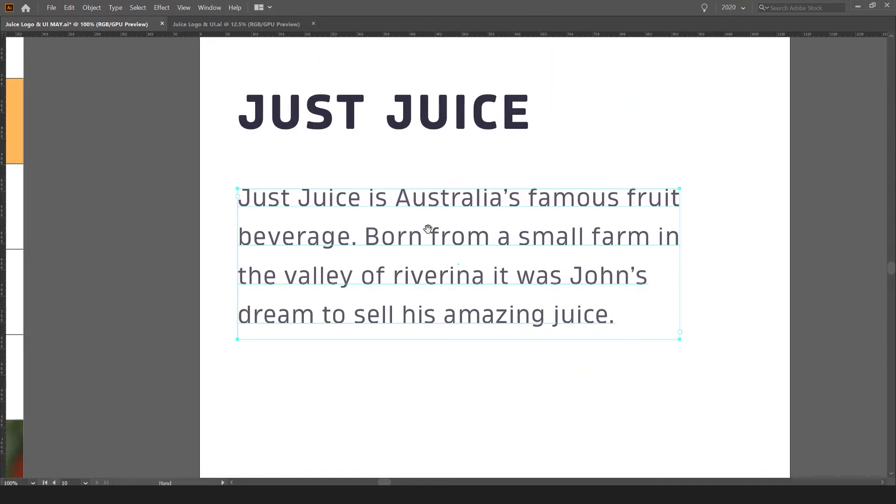
left_click_drag(416, 276, 404, 216)
scroll(404, 216, "down", 1)
left_click_drag(342, 292, 308, 245)
left_click_drag(252, 229, 552, 384)
left_click(437, 296)
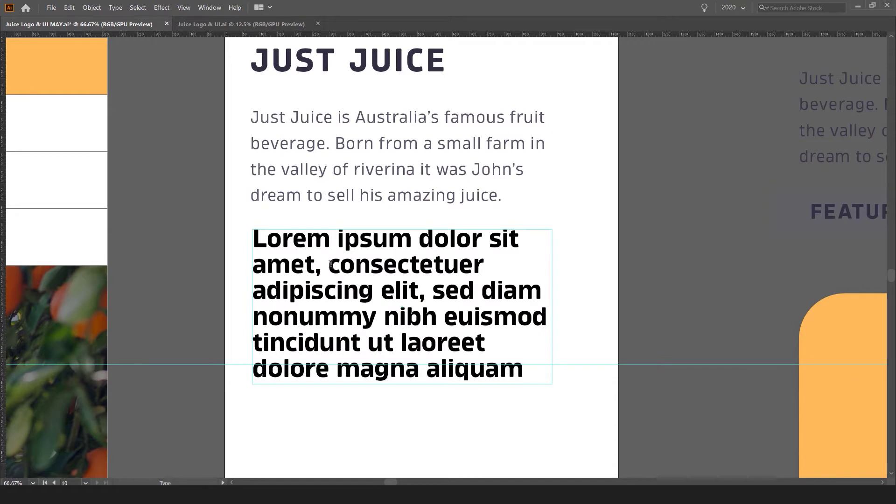
Try tighter and looser line spacing on the entire placeholder paragraph.
key("ctrl+a")
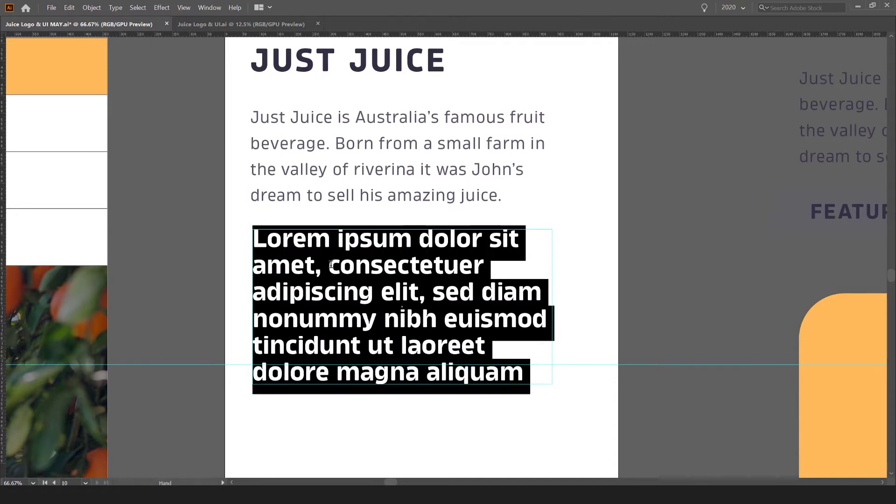
key("alt+Up")
key("alt+Up")
key("alt+Up")
key("alt+Up")
key("alt+Up")
key("alt+Up")
key("alt+Up")
key("alt+Up")
key("alt+Up")
key("alt+Down")
key("alt+Down")
key("alt+Down")
key("alt+Down")
key("alt+Down")
key("alt+Down")
key("alt+Down")
key("alt+Down")
key("alt+Down")
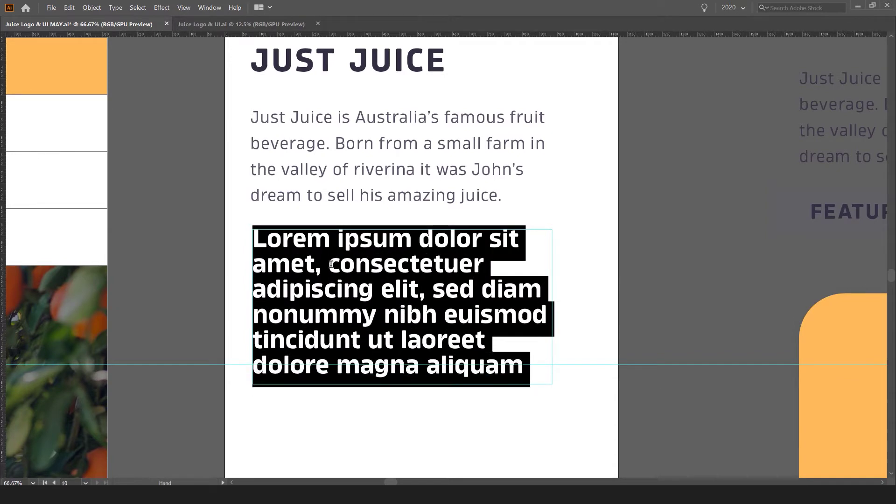
key("Escape")
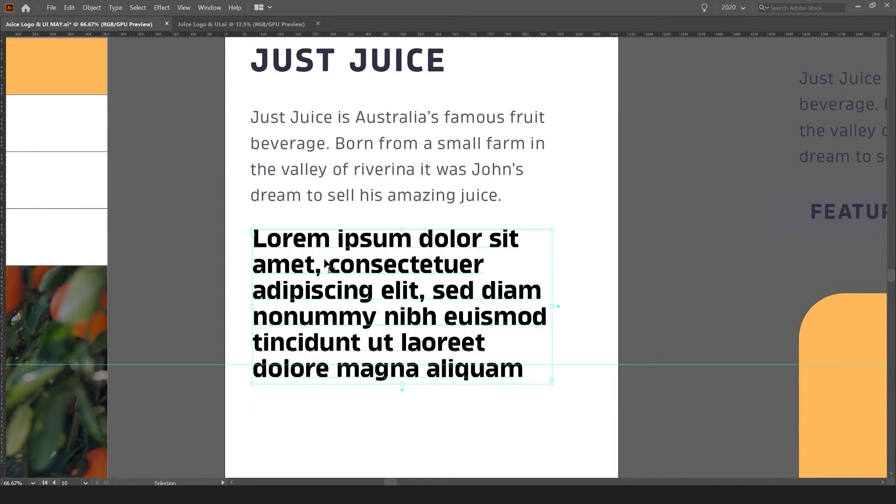
Change the placeholder paragraph's font style to Amfibia Book.
key("Tab")
left_click(474, 25)
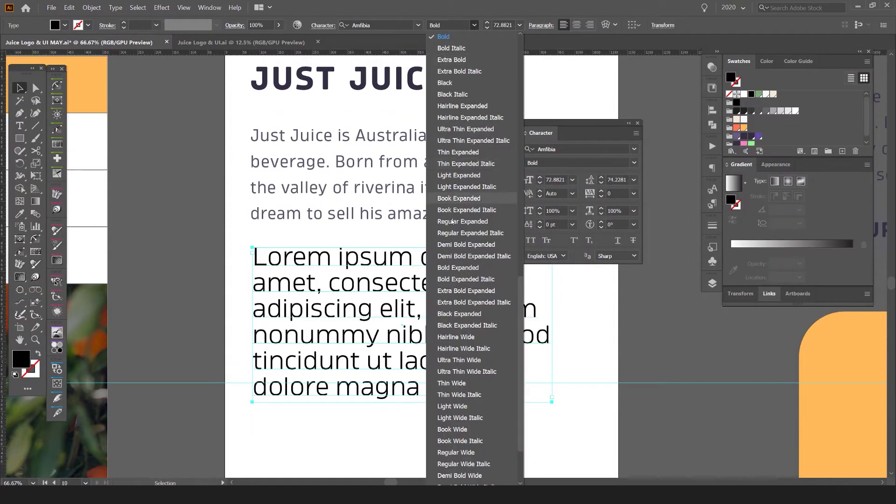
scroll(467, 117, "up", 8)
left_click(455, 264)
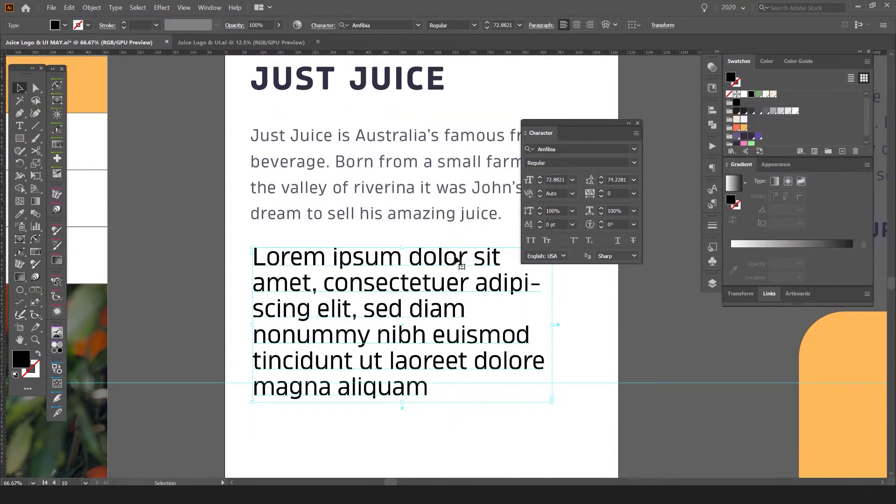
scroll(457, 25, "up", 1)
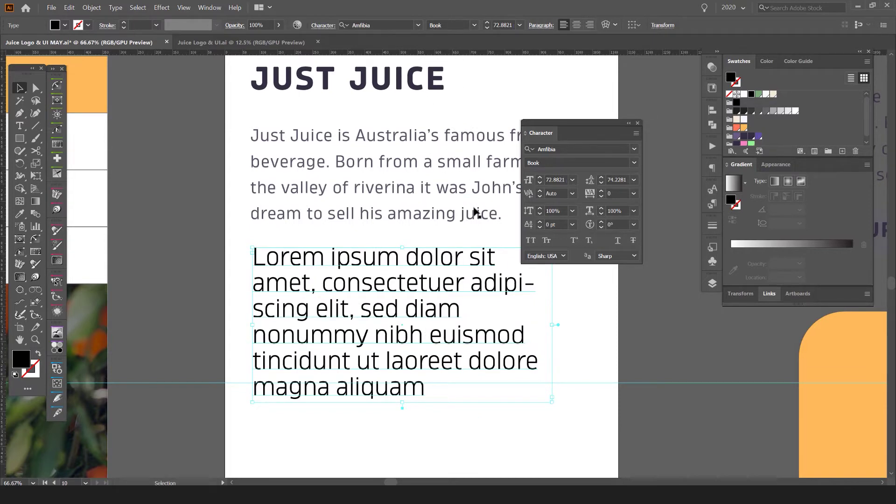
Reduce the placeholder paragraph's font size to 54.8821 pt.
key("ctrl+shift+comma")
key("ctrl+shift+comma")
key("ctrl+shift+comma")
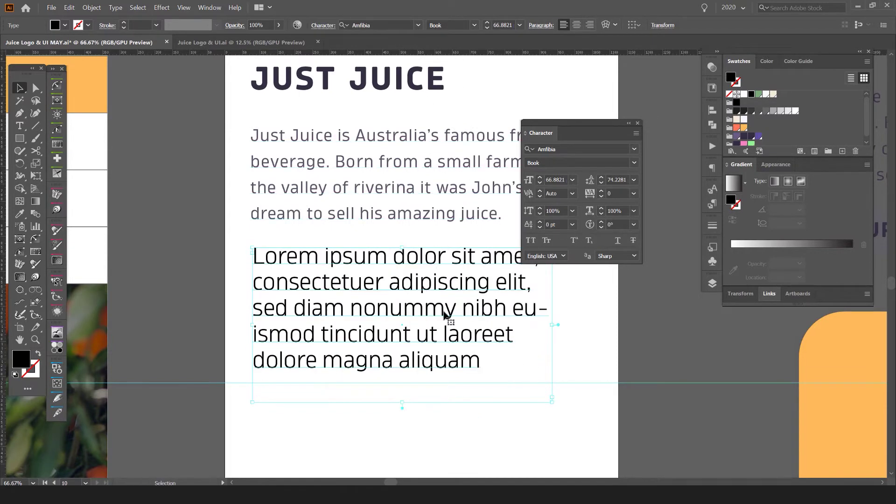
key("ctrl+shift+comma")
key("ctrl+shift+comma")
key("ctrl+shift+comma")
key("ctrl+shift+comma")
key("ctrl+shift+comma")
key("ctrl+shift+comma")
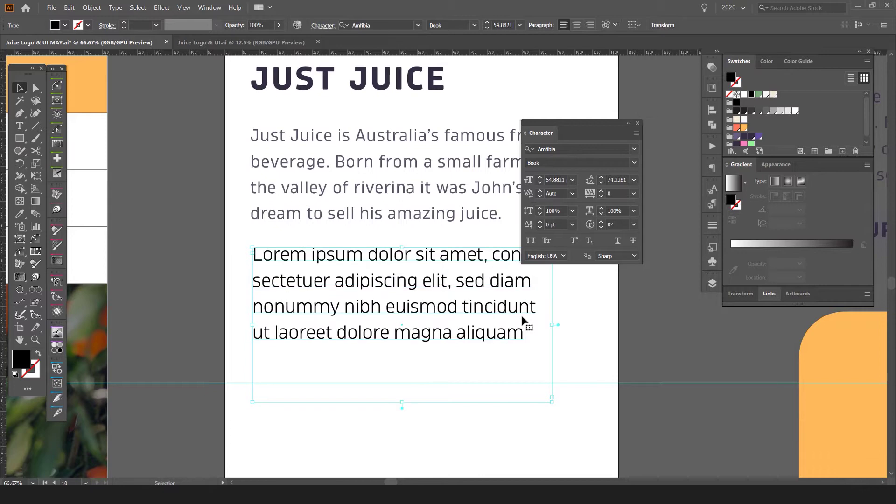
Fill the placeholder paragraph with the muted purple swatch, then try the neighbouring swatch and undo it.
left_click(737, 137)
scroll(462, 245, "up", 1)
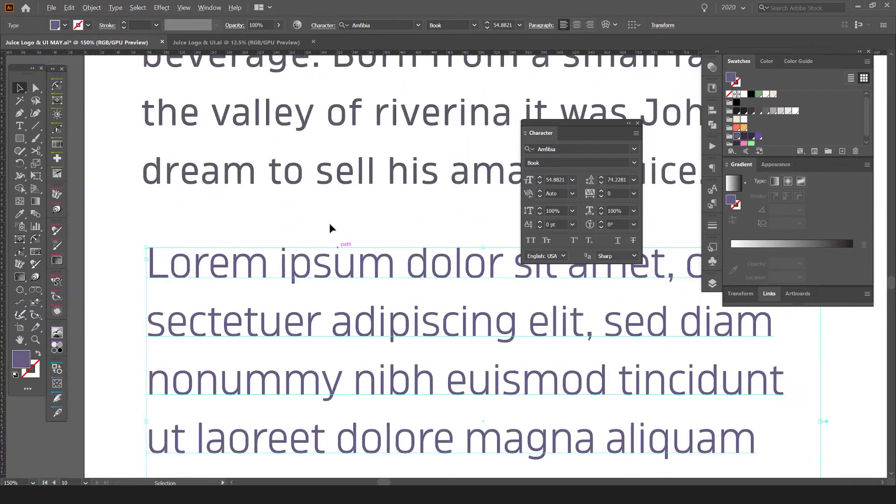
scroll(301, 280, "up", 1)
scroll(301, 280, "down", 2)
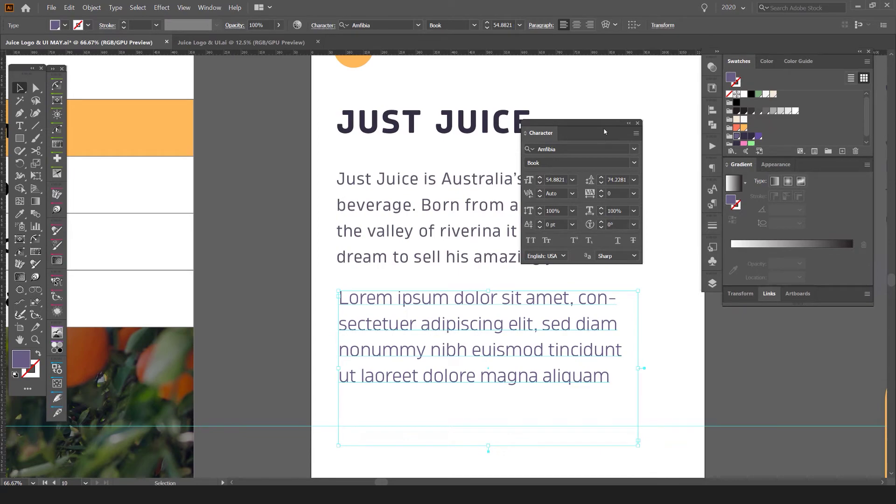
left_click_drag(605, 131, 710, 163)
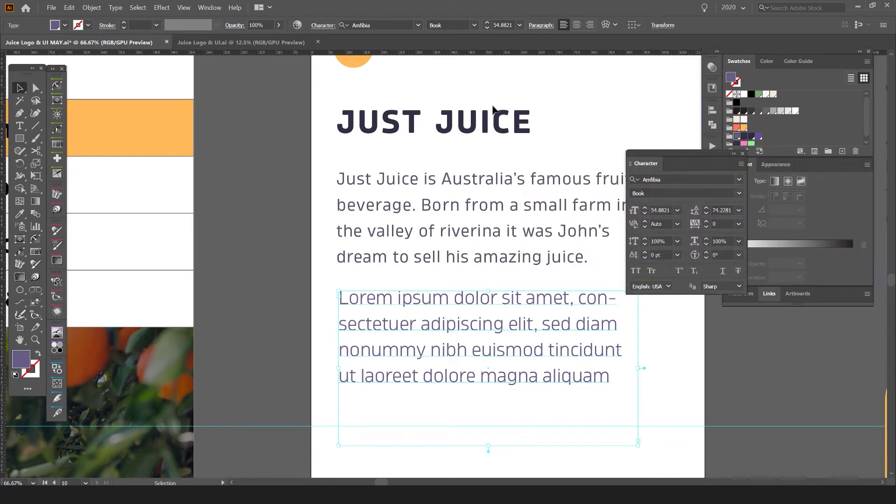
scroll(445, 123, "up", 2)
scroll(460, 160, "down", 3)
scroll(406, 284, "up", 2)
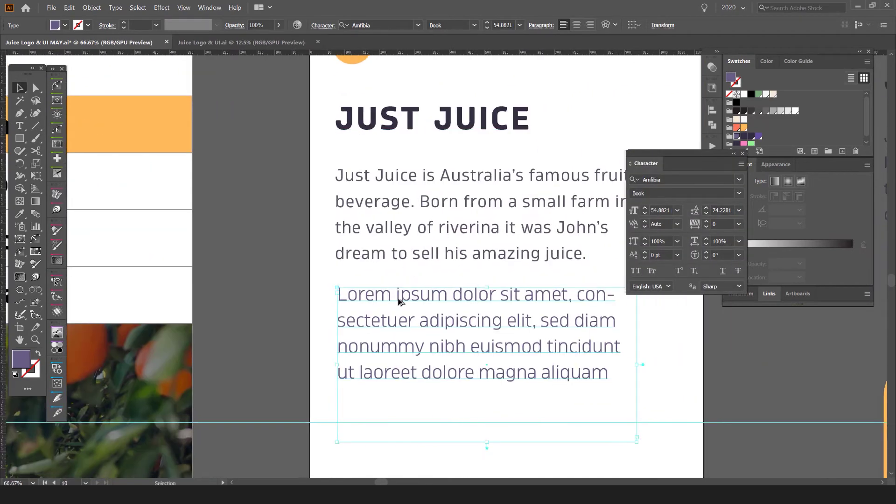
left_click(742, 137)
key("ctrl+z")
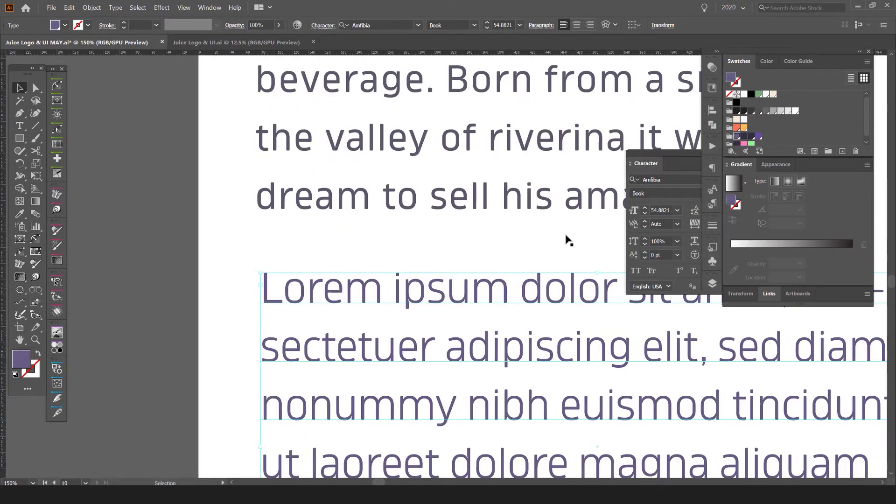
Give the placeholder paragraph the darker purple swatch and bring up its HSB colour values.
left_click_drag(608, 225, 531, 147)
left_click(769, 64)
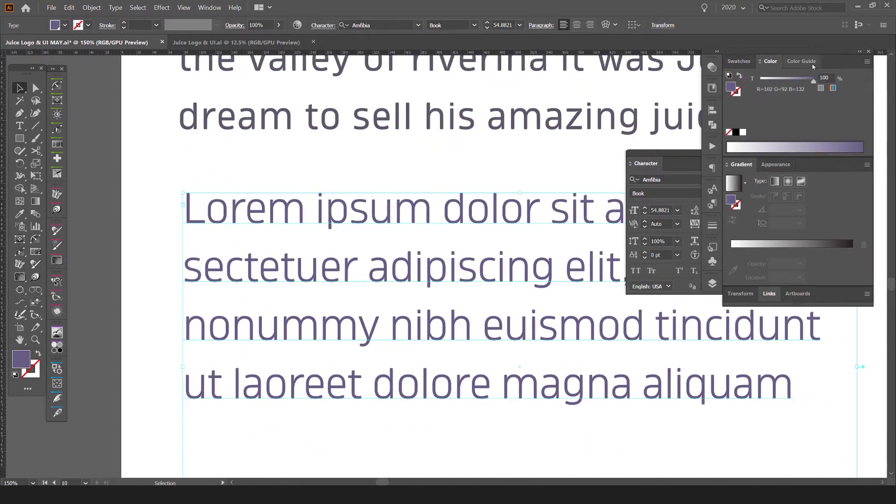
left_click(739, 62)
left_click(745, 137)
left_click(770, 62)
scroll(827, 112, "up", 15)
scroll(826, 112, "down", 8)
scroll(826, 112, "up", 8)
scroll(826, 112, "down", 7)
scroll(826, 113, "up", 1)
Try different brightness values for the placeholder paragraph's fill colour, ending at 40%.
double_click(825, 113)
type("0")
key("Return")
double_click(825, 112)
type("30")
key("Return")
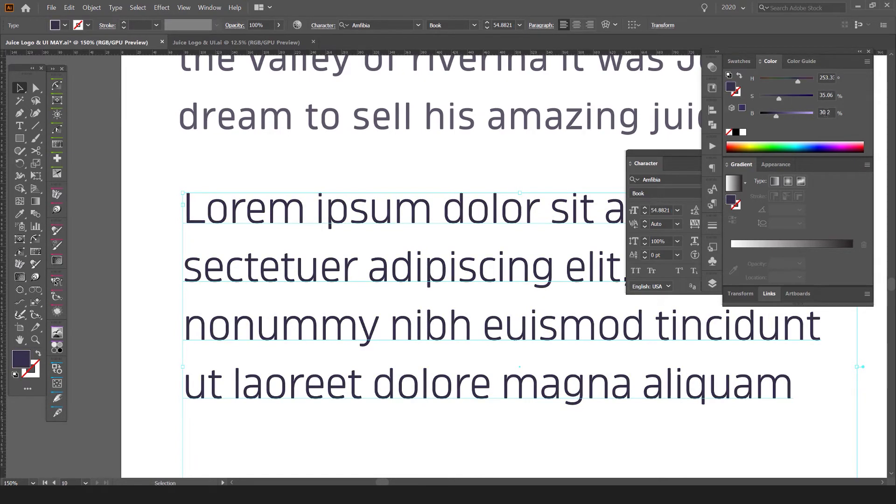
double_click(824, 113)
type("40")
key("Return")
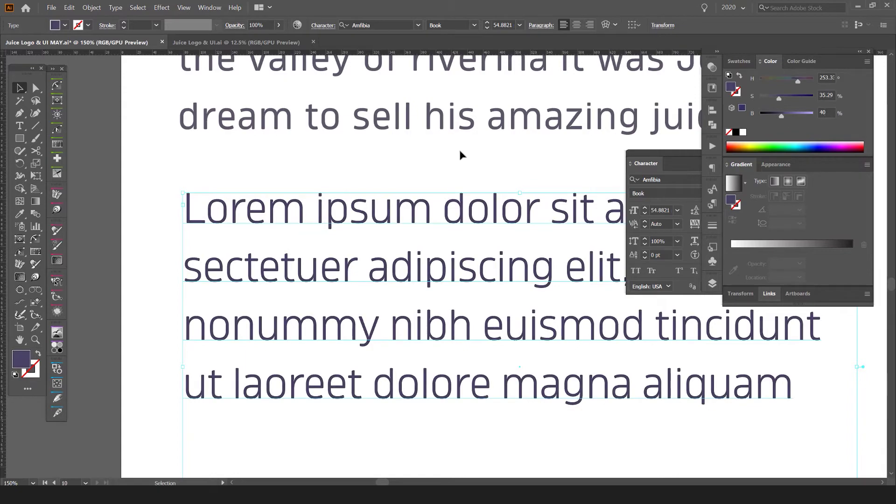
Compare the placeholder paragraph's colour, weight and size with the intro paragraph above it.
scroll(415, 203, "up", 5)
scroll(416, 217, "down", 7)
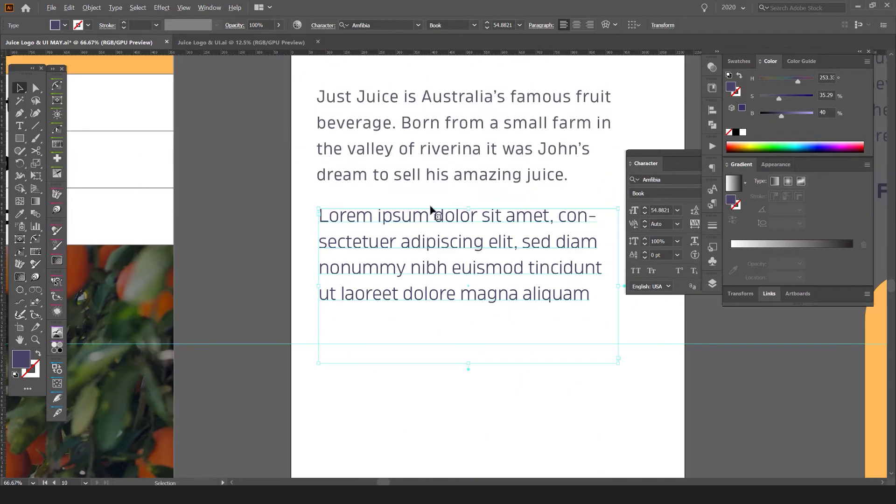
left_click_drag(487, 195, 470, 224)
scroll(472, 224, "down", 1)
left_click(543, 177)
left_click_drag(680, 155, 732, 283)
key("ctrl+shift+a")
scroll(432, 214, "up", 2)
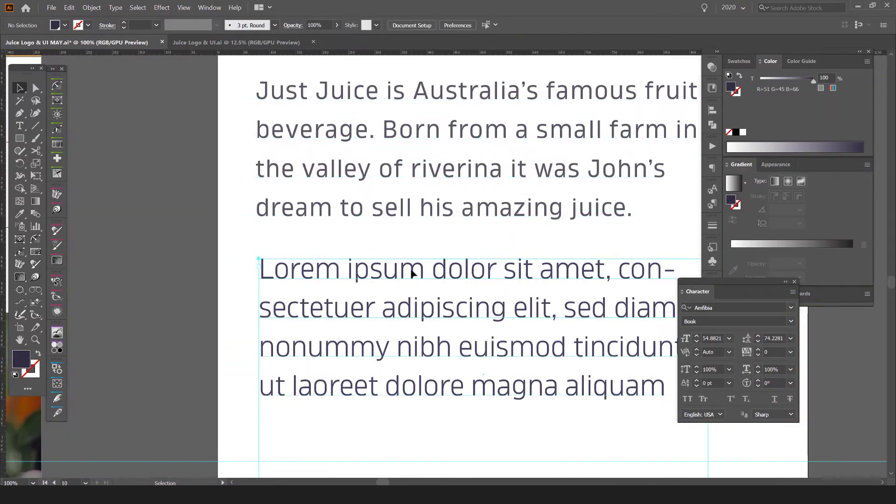
left_click(425, 206)
left_click(442, 253)
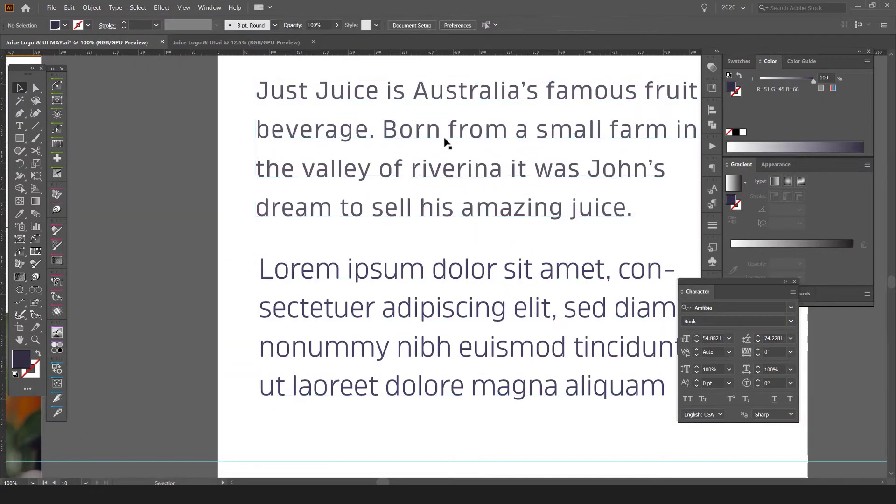
Set the placeholder paragraph to the Regular font style and reduce its size to 48.8821 pt.
left_click(418, 256)
scroll(461, 27, "down", 1)
scroll(461, 26, "up", 1)
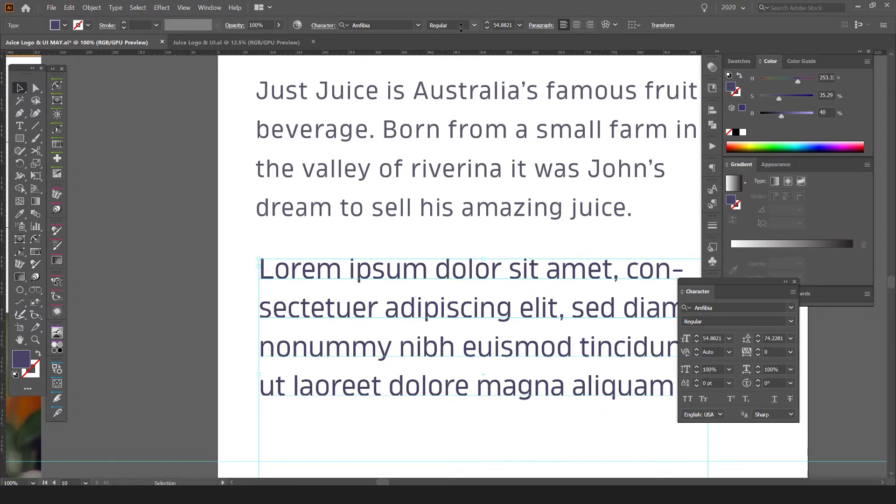
key("ctrl+shift+comma")
key("ctrl+shift+comma")
key("ctrl+shift+comma")
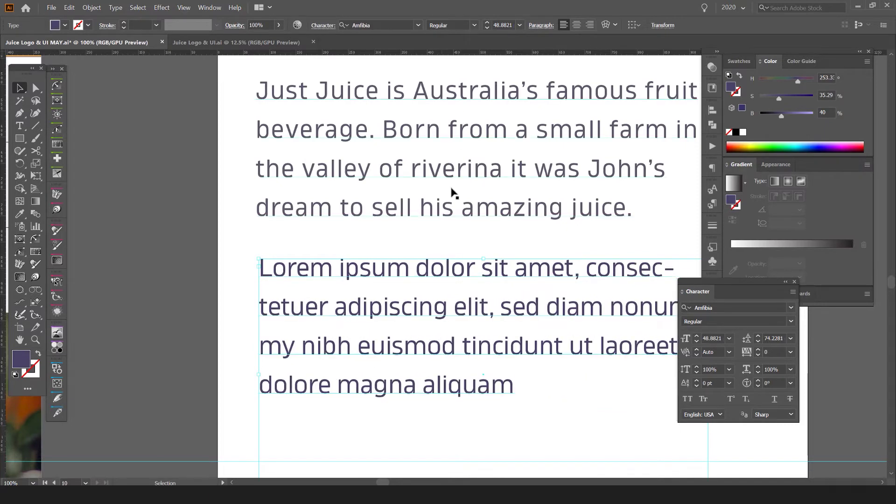
Delete the placeholder paragraph from below the intro text.
scroll(452, 191, "down", 1)
left_click_drag(580, 202, 543, 204)
scroll(572, 208, "down", 1)
left_click(602, 182)
left_click_drag(615, 181, 604, 189)
scroll(473, 190, "up", 3)
left_click(442, 141)
scroll(442, 142, "down", 1)
left_click_drag(424, 124, 392, 220)
scroll(326, 108, "down", 2)
left_click(429, 260)
key("Delete")
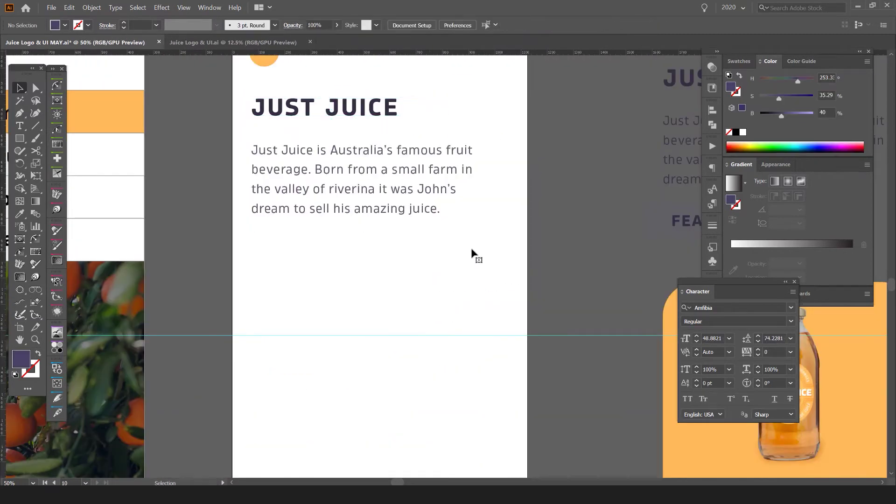
Return the floating Character settings to the dock and briefly view the Paragraph and Character options.
scroll(507, 240, "down", 1)
left_click_drag(713, 278, 713, 171)
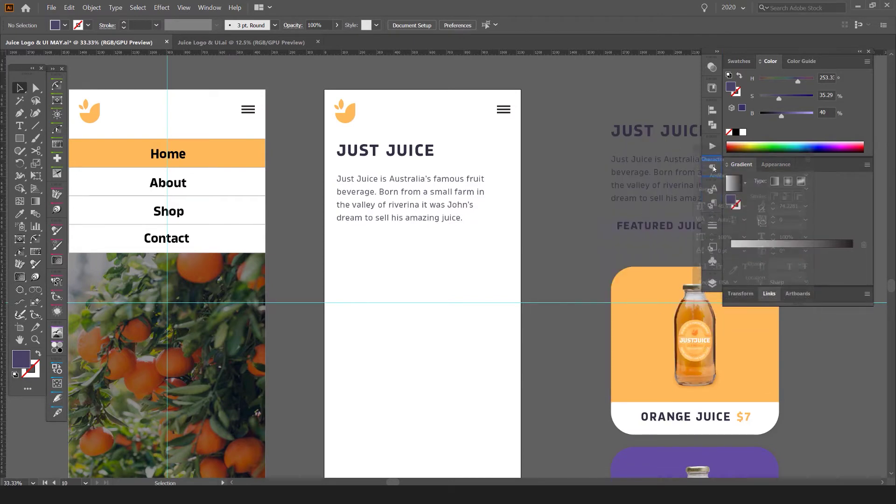
left_click(209, 8)
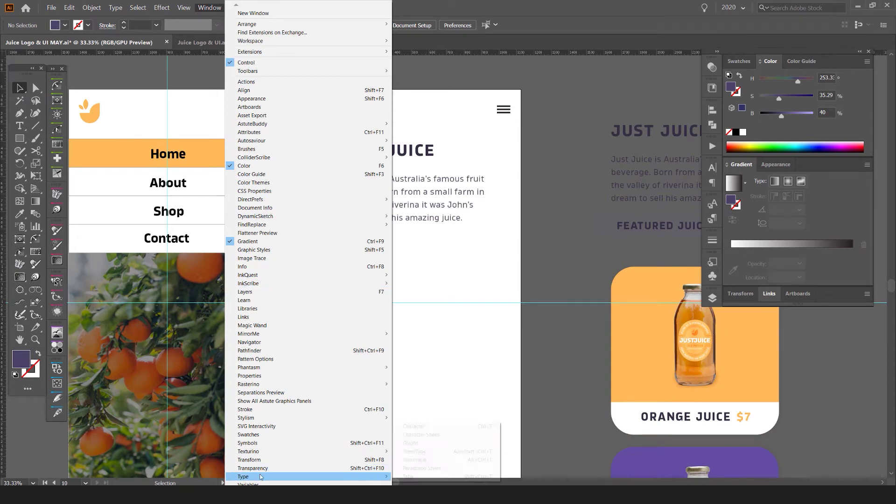
mouse_move(287, 479)
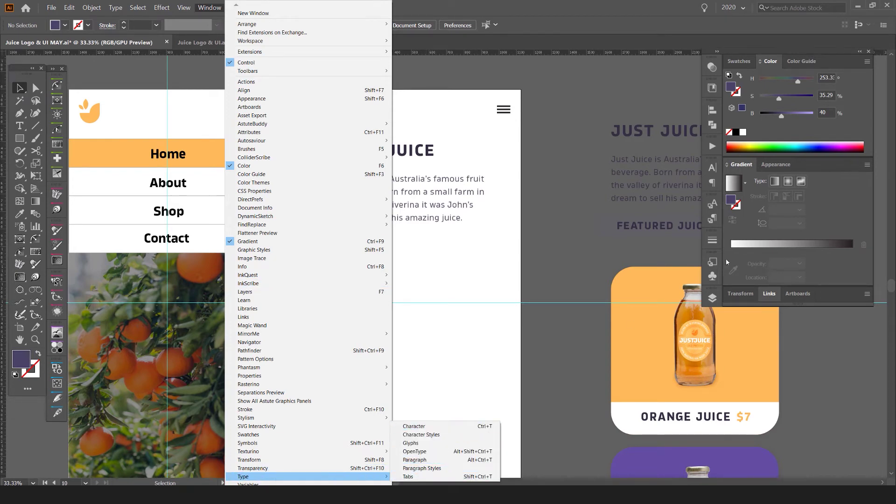
left_click(414, 460)
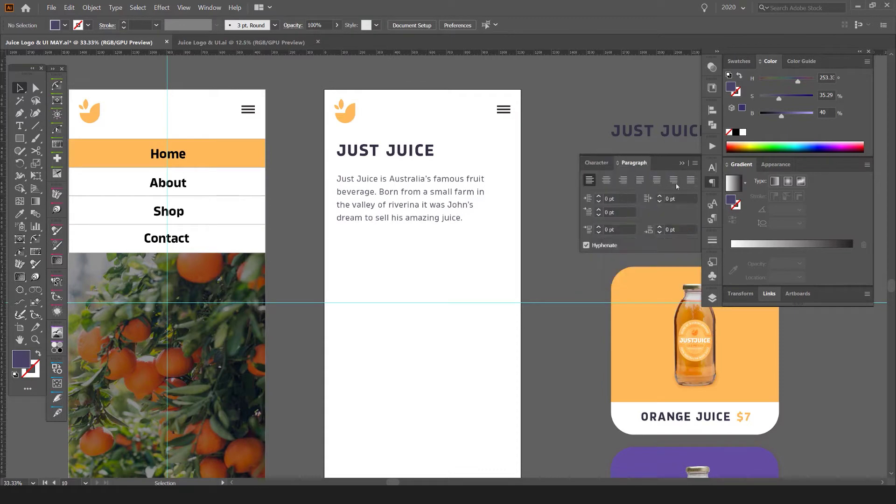
left_click(597, 163)
left_click(712, 169)
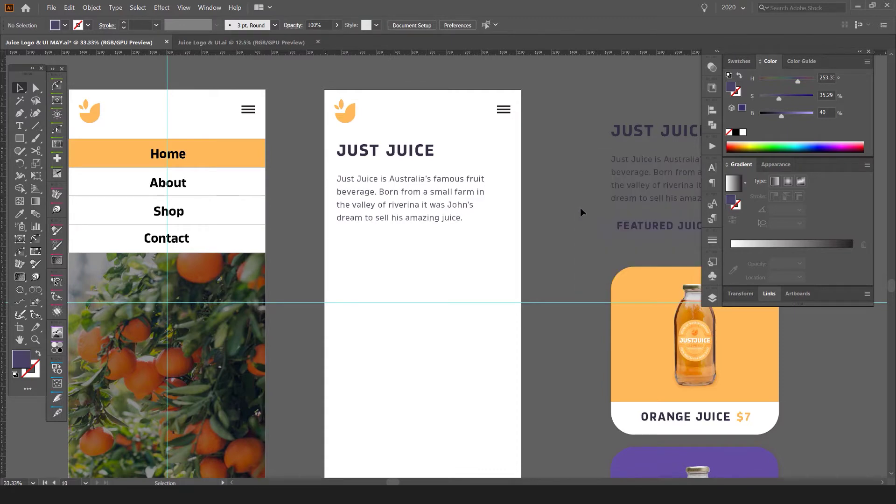
Draw a dark purple square about 883 px wide below the intro paragraph on the home screen.
left_click_drag(568, 185, 544, 155)
scroll(516, 221, "down", 3)
key("m")
left_click_drag(382, 221, 458, 303)
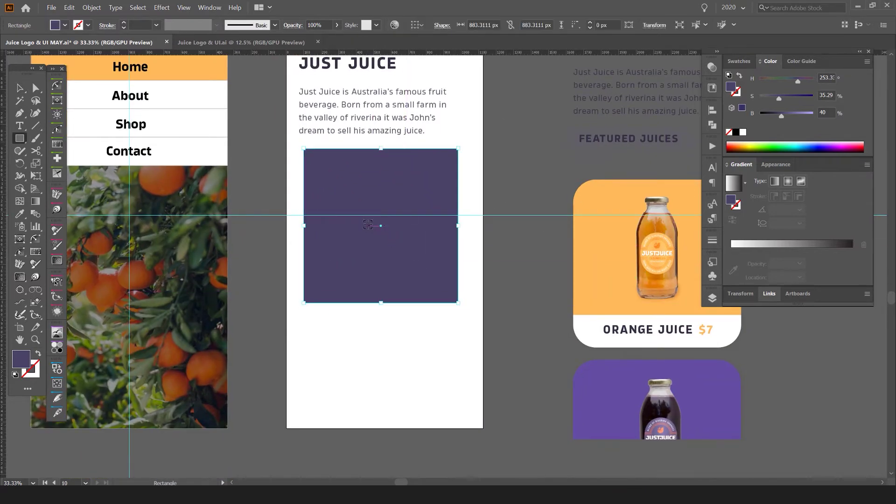
scroll(368, 224, "up", 1)
key("a")
key("v")
left_click(542, 100)
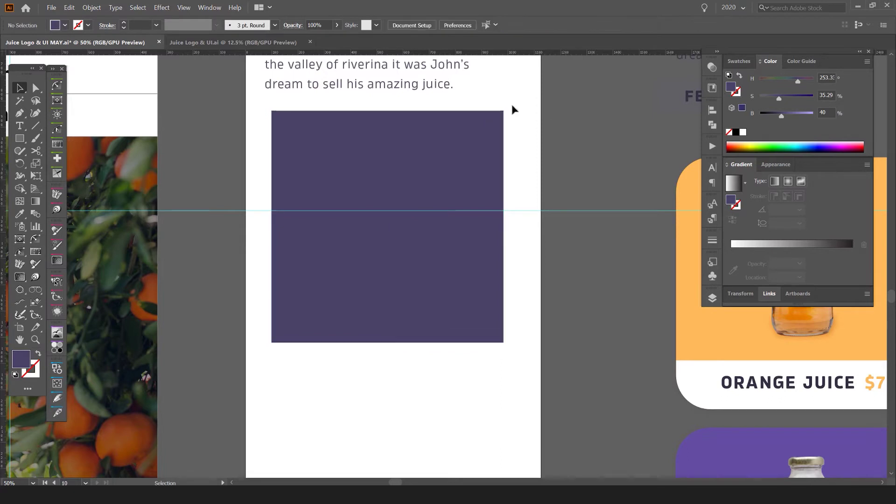
Raise the square's corner radius to 10 px and check the available corner types.
key("a")
left_click(275, 120)
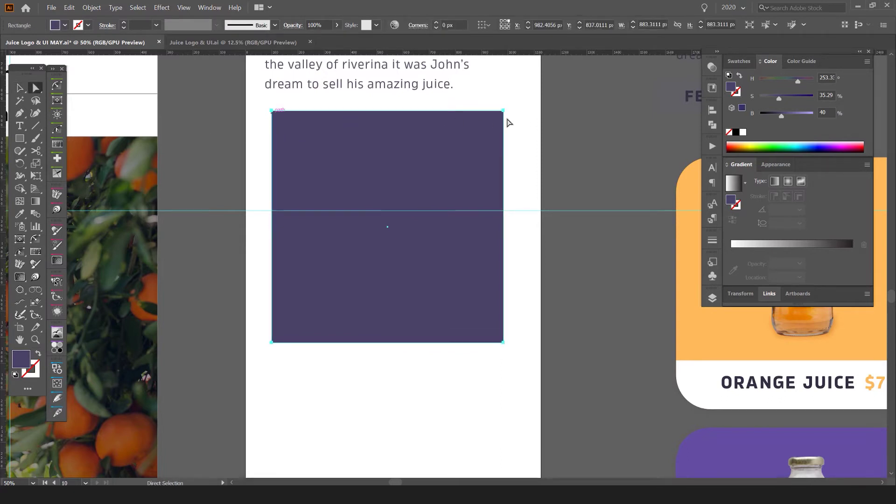
key("v")
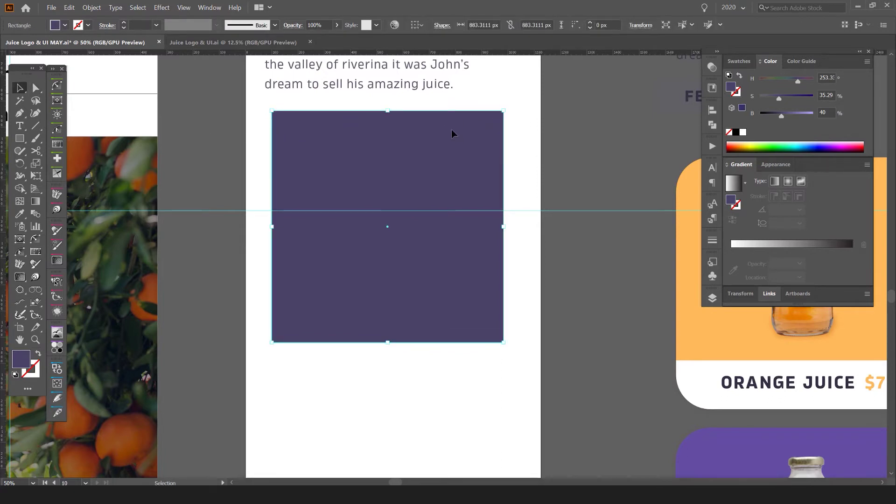
left_click(591, 23, "shift")
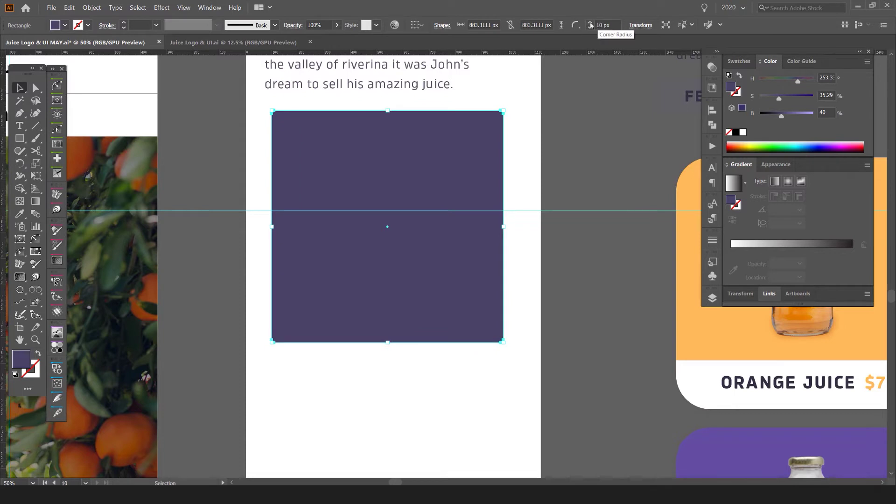
left_click(577, 25)
left_click(577, 29)
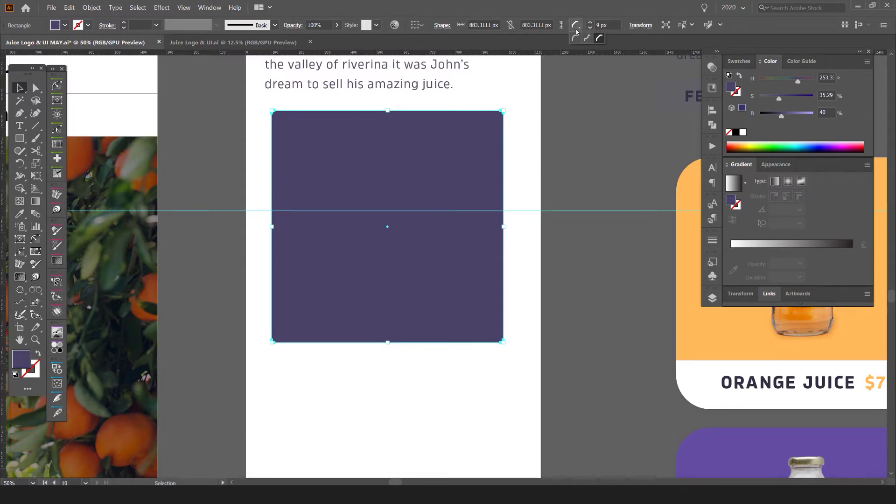
Round the purple square's corners further, raising the corner radius to about 90 px.
scroll(490, 99, "up", 4)
left_click(591, 25, "shift")
left_click(591, 25, "shift")
left_click(591, 25, "shift")
left_click(591, 25, "shift")
left_click(591, 25, "shift")
left_click(590, 25, "shift")
key("alt+shift")
left_click(521, 147)
key("ctrl+z")
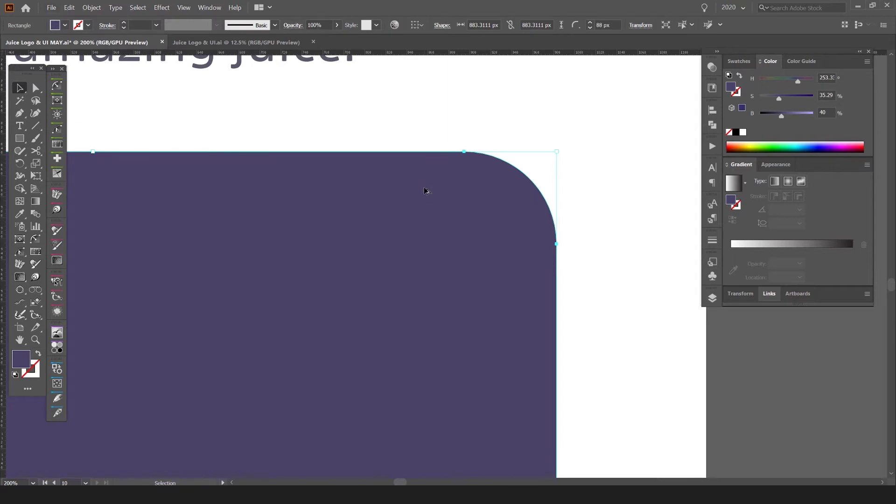
Try a 150 px corner radius on the purple square.
scroll(424, 190, "down", 4)
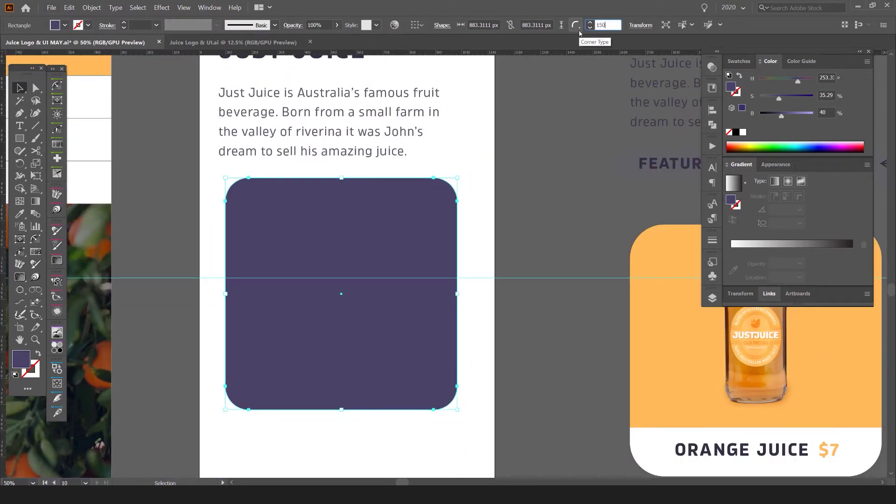
left_click(479, 166)
left_click(407, 196)
type("150")
key("Return")
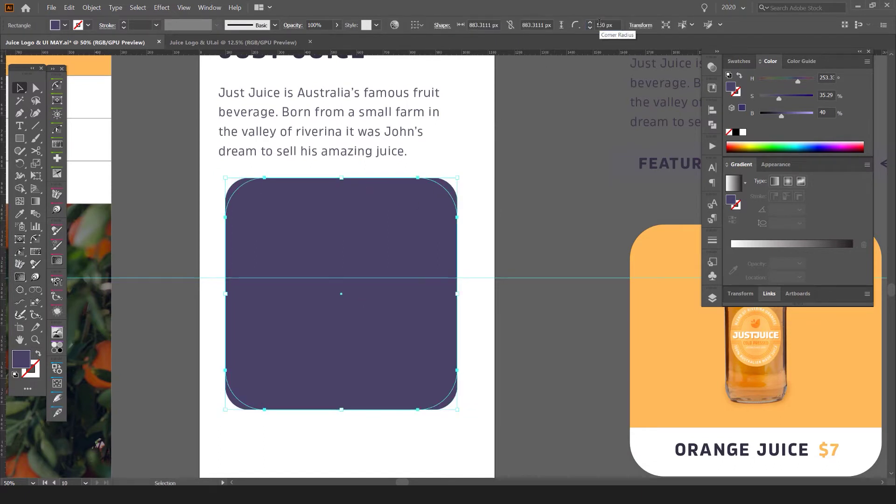
key("ctrl+z")
type("a")
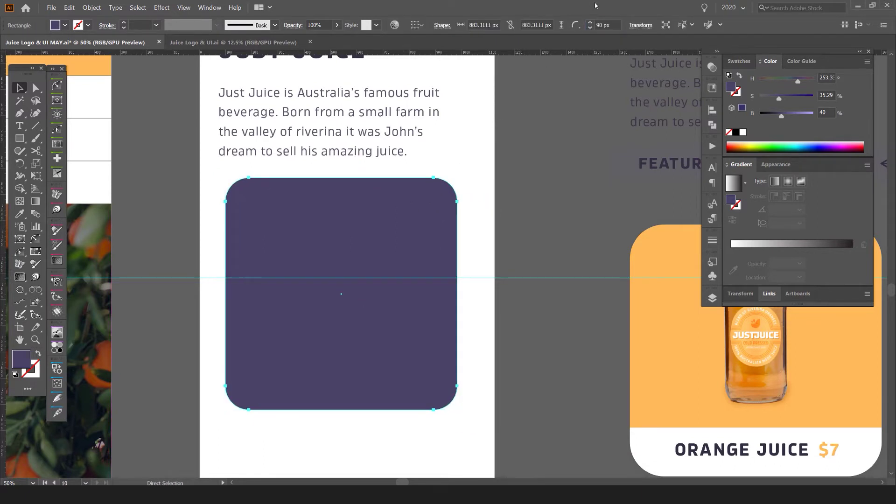
type("150")
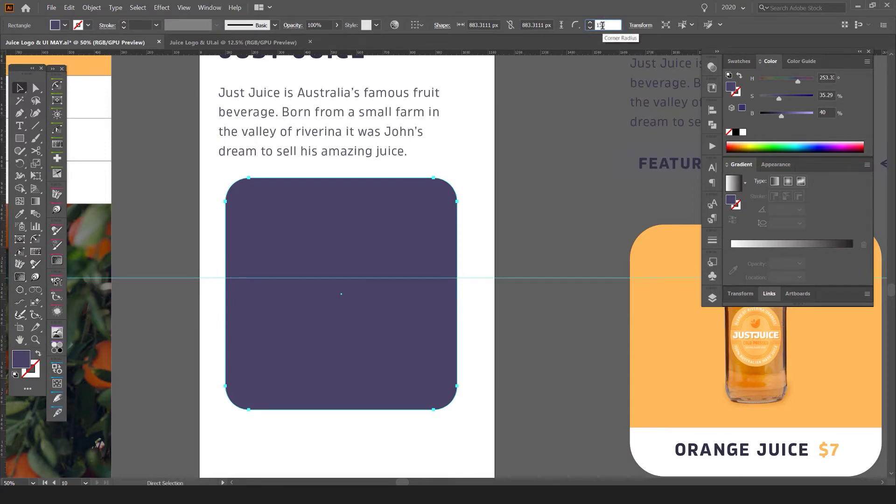
key("Return")
key("v")
left_click(522, 129)
scroll(343, 189, "down", 2)
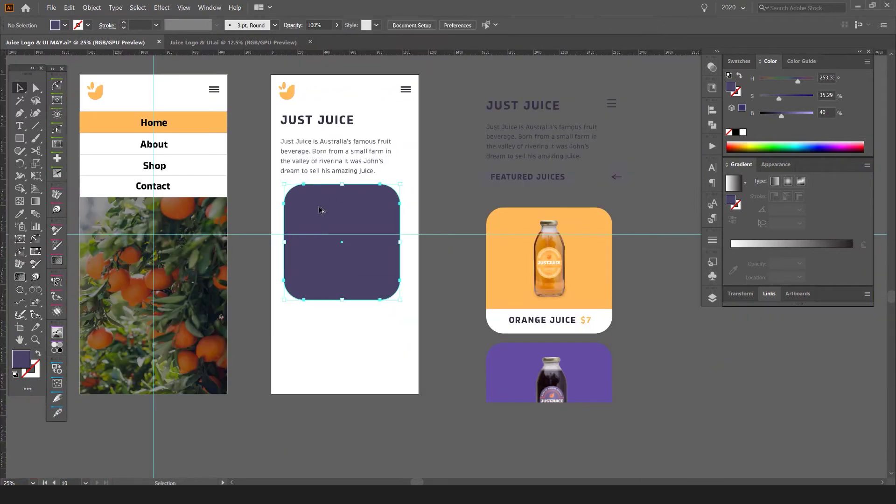
Set the square's corner radius to 70 px and align its left edge with the intro text.
scroll(320, 210, "up", 2)
key("ctrl+z")
left_click(605, 24)
key("Return")
left_click_drag(329, 211, 325, 212)
scroll(326, 211, "down", 2)
left_click(424, 143)
Place a vertical ruler guide down the centre of the home screen artboard.
left_click_drag(115, 71, 153, 118)
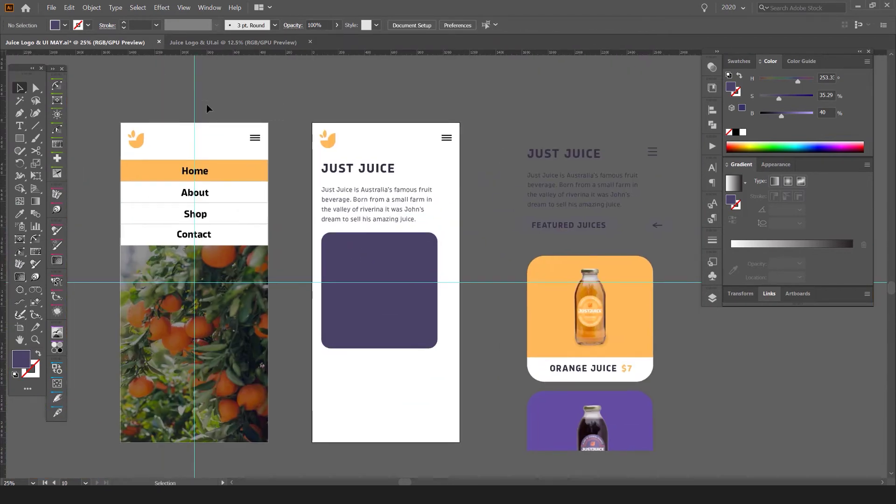
scroll(357, 280, "up", 1)
scroll(503, 253, "down", 1)
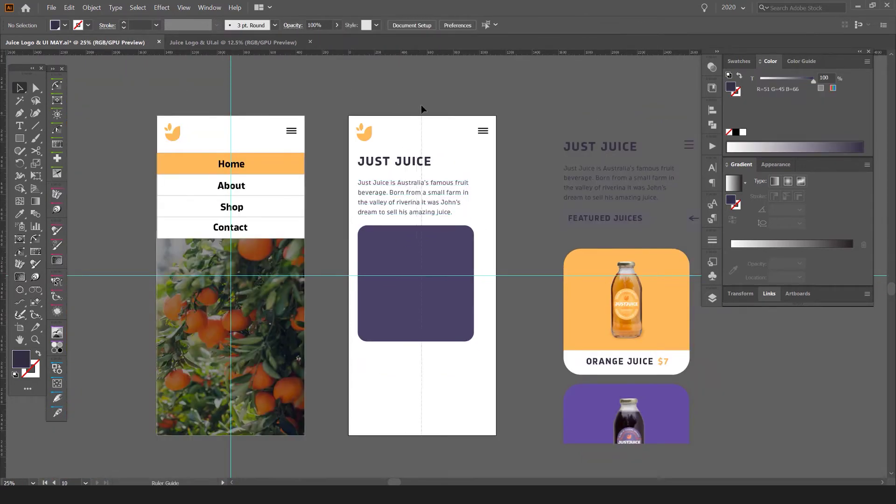
scroll(392, 231, "up", 1)
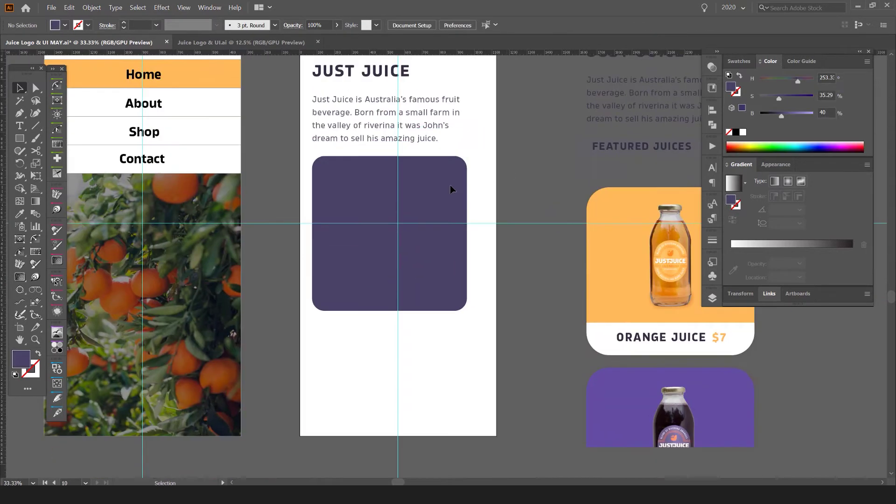
Fill the rounded square with the light orange swatch.
left_click(441, 188)
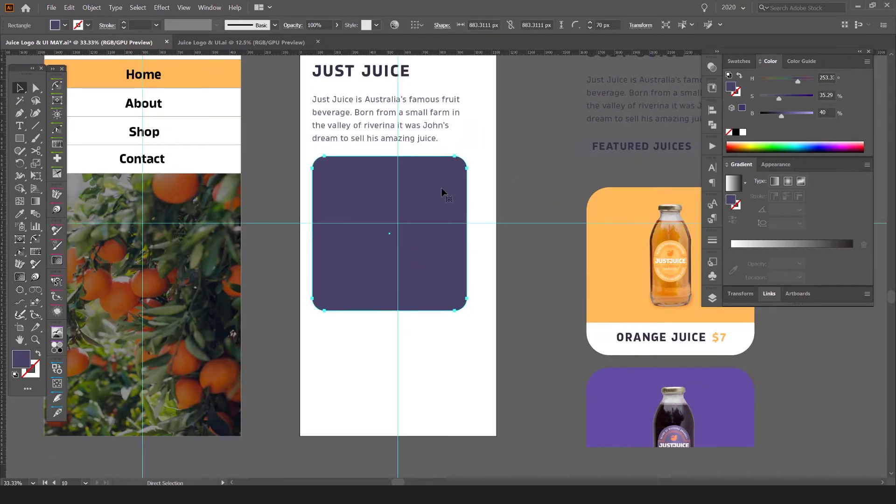
key("i")
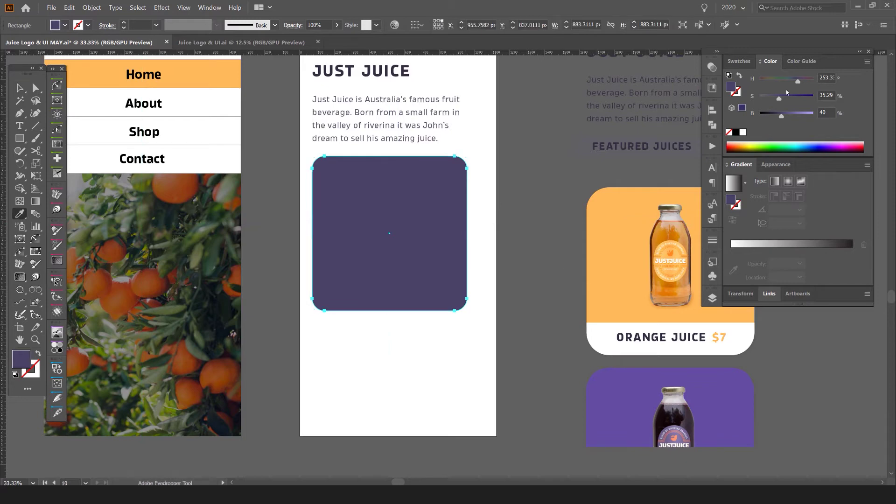
left_click(740, 61)
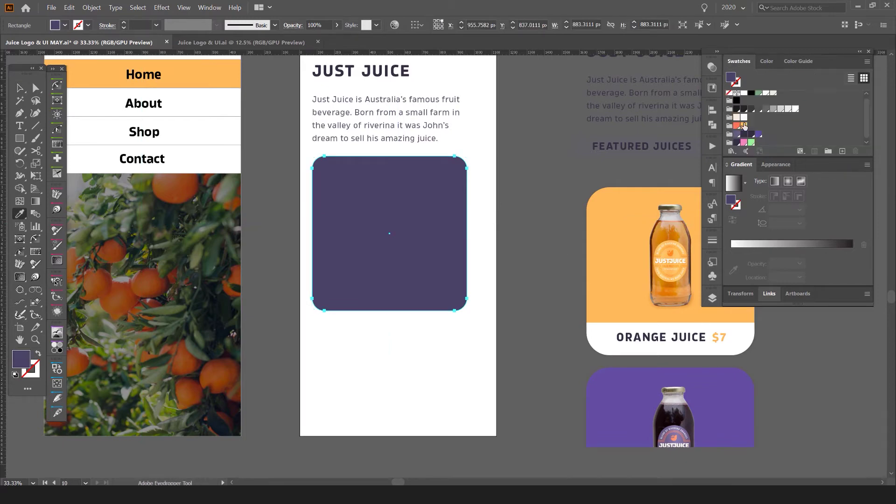
left_click(744, 126)
Enlarge the orange rounded square proportionally to about 952 px so that its side margins match.
key("v")
left_click_drag(467, 233, 480, 234)
left_click(522, 226)
scroll(369, 288, "up", 2)
key("ctrl+z")
left_click_drag(482, 336, 459, 362)
left_click_drag(541, 359, 592, 384)
scroll(590, 373, "down", 2)
left_click(584, 288)
left_click(500, 369)
left_click_drag(494, 377, 497, 365)
key("ctrl+z")
Draw a rectangle about 1033 × 192 px across the orange square's lower edge and sample the reference card's white for it.
scroll(573, 338, "up", 1)
key("m")
key("ctrl+shift+a")
left_click_drag(289, 348, 560, 398)
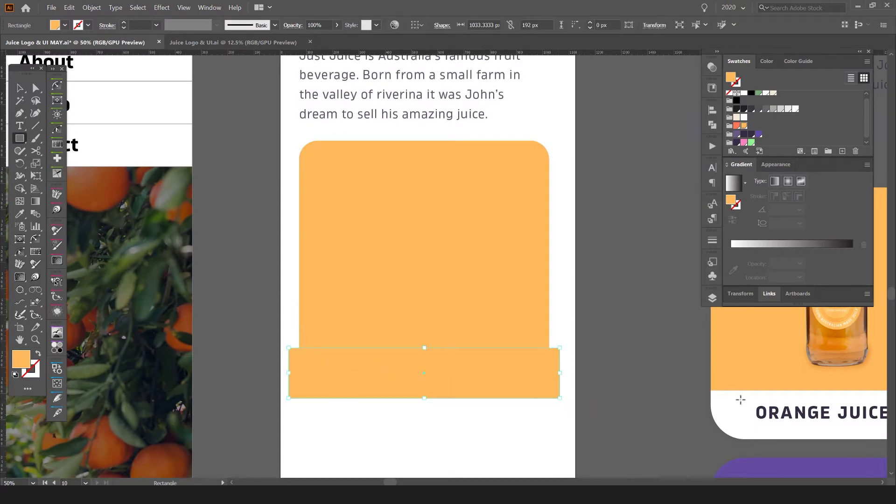
key("i")
left_click(722, 404)
Fill the rectangle across the card's lower edge with the coral swatch.
key("v")
left_click_drag(553, 308, 522, 243)
left_click(490, 242)
key("ctrl+shift+a")
left_click(513, 314)
left_click(737, 127)
left_click(550, 249)
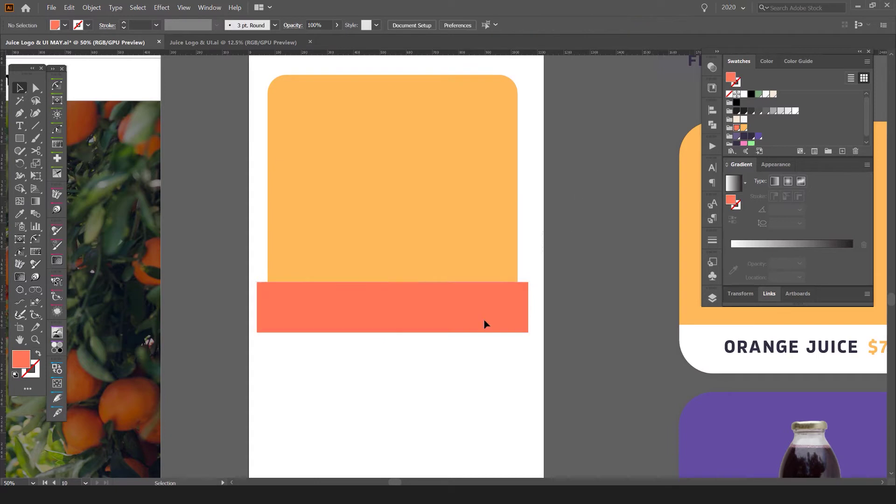
Trim off the parts of the coral rectangle outside the rounded square with the Shape Builder tool.
left_click_drag(455, 332, 534, 298)
key("ctrl+equal")
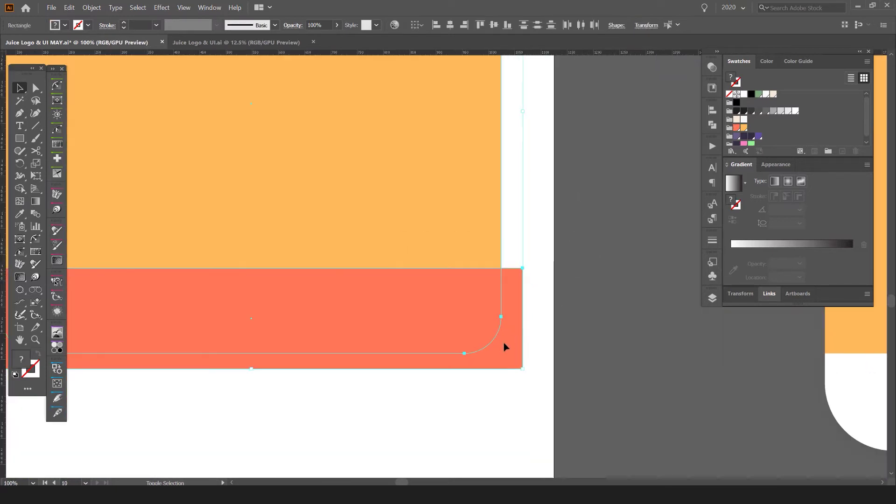
key("shift+m")
left_click(509, 362, "alt")
key("v")
left_click(570, 315)
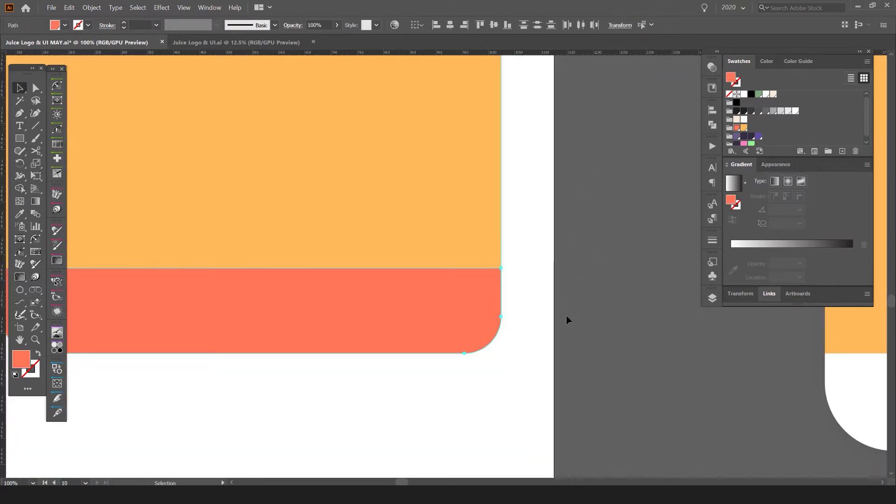
scroll(565, 318, "down", 2)
left_click_drag(462, 306, 522, 251)
key("ctrl+z")
Recolour the coral strip white by sampling the artboard's white background with the Eyedropper tool.
key("ctrl+minus")
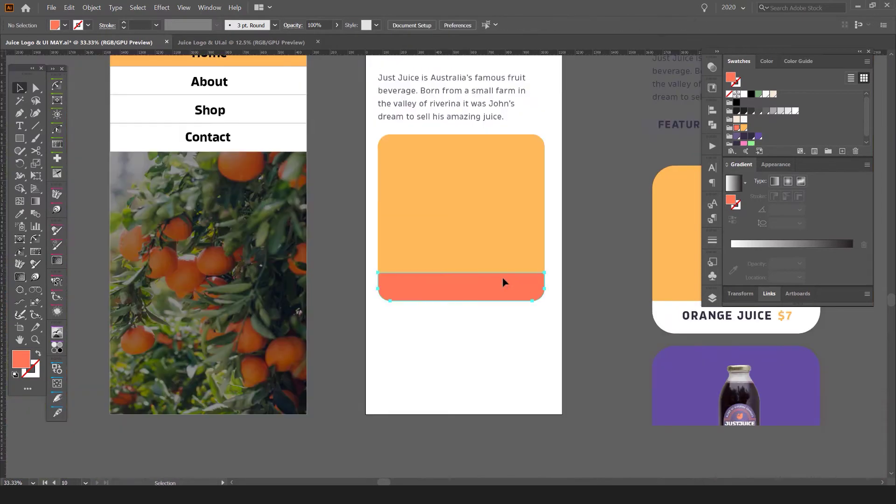
key("i")
left_click(550, 291)
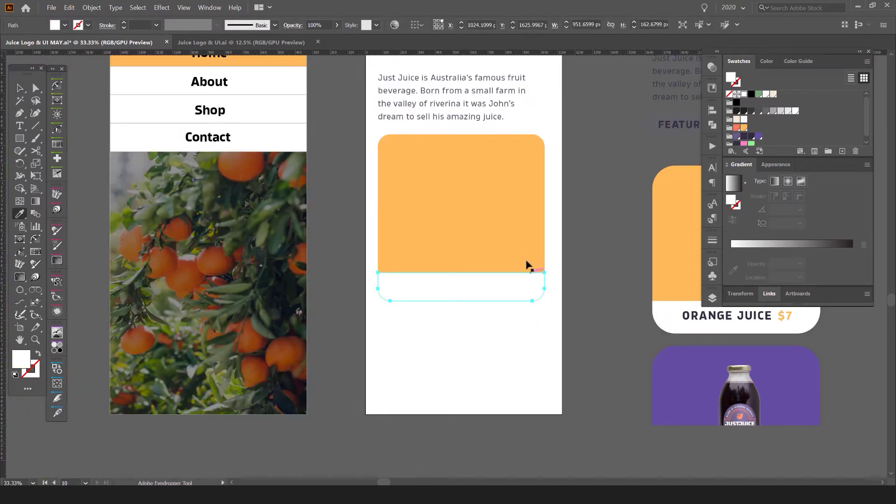
left_click(510, 229)
scroll(479, 217, "up", 1)
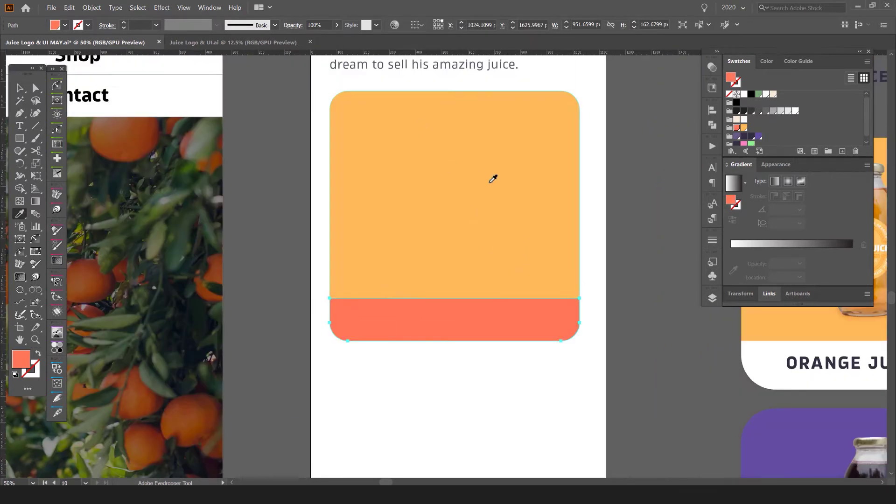
left_click(457, 368)
key("v")
left_click_drag(544, 348, 544, 288)
left_click_drag(640, 237, 593, 223)
left_click(594, 223)
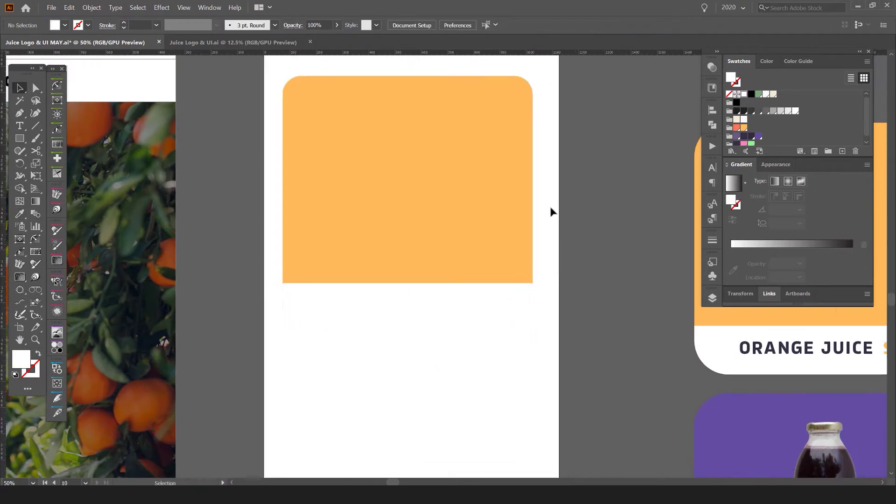
Select the orange rounded square, float its Appearance settings and add a Drop Shadow effect.
left_click(524, 240)
scroll(571, 311, "down", 2)
left_click(553, 314)
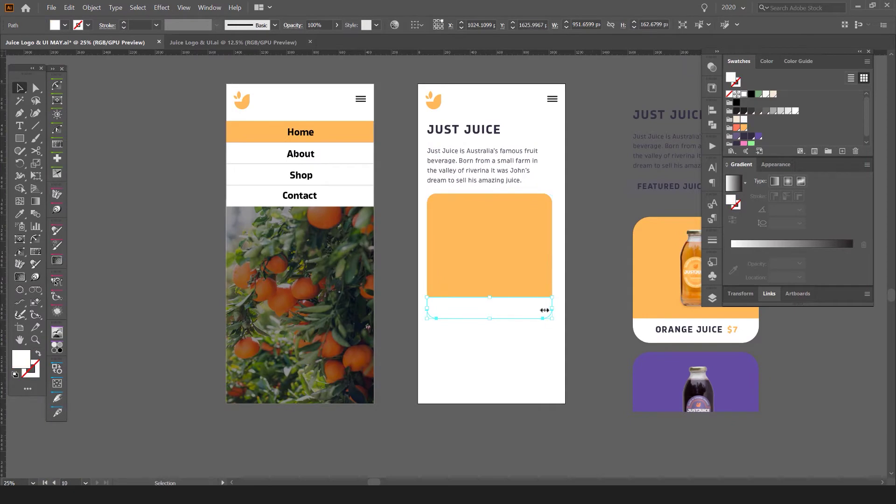
scroll(555, 315, "up", 2)
scroll(580, 230, "right", 2)
left_click(452, 190)
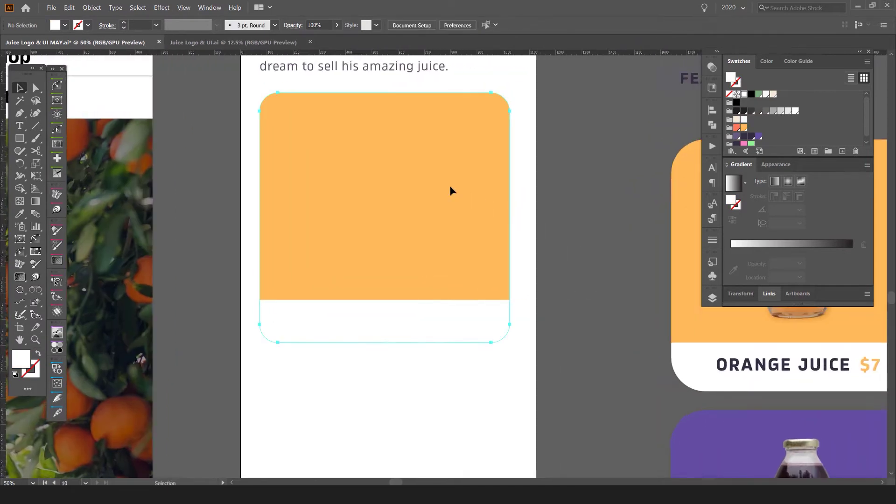
left_click(772, 166)
left_click_drag(772, 165, 589, 140)
left_click(576, 260)
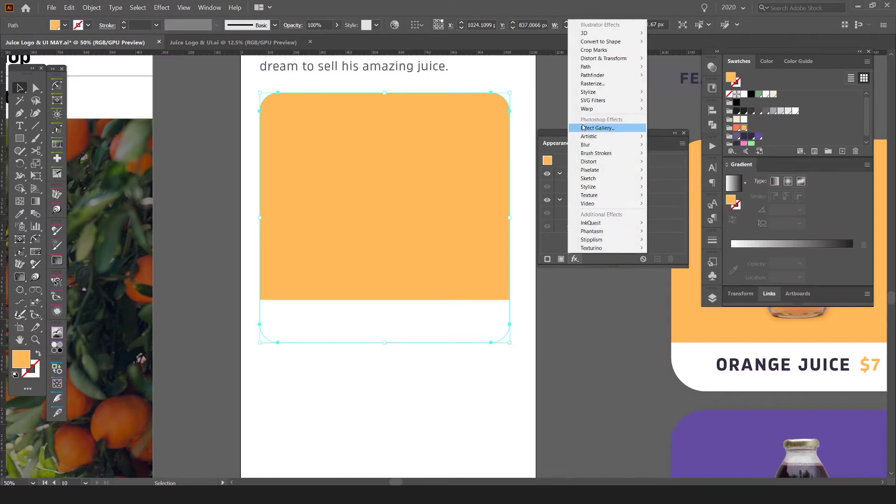
mouse_move(635, 93)
left_click(675, 92)
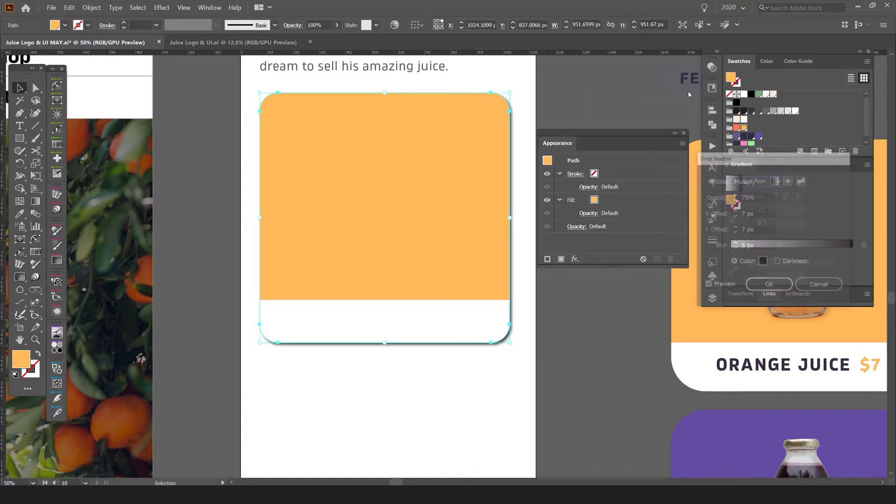
Set the card's drop shadow offsets to 5 px in X and Y and its blur to 4 px.
left_click_drag(756, 164, 568, 200)
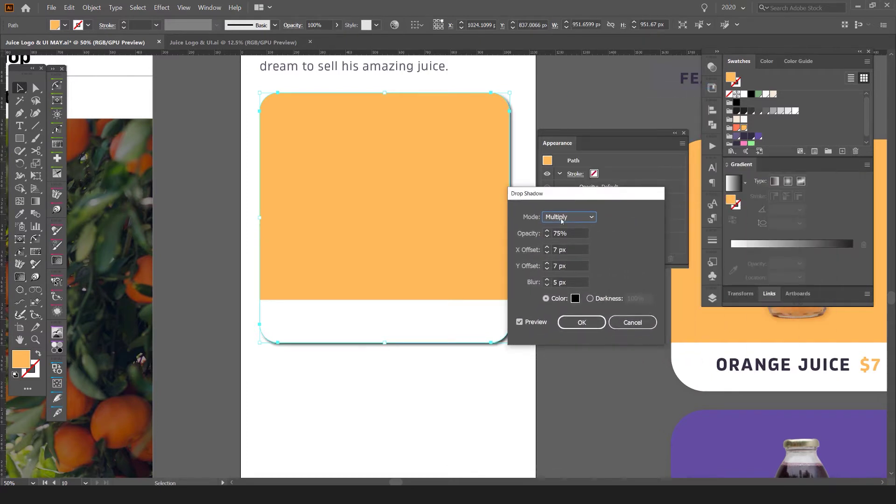
left_click(548, 253)
left_click(548, 253)
left_click(548, 268)
left_click(548, 268)
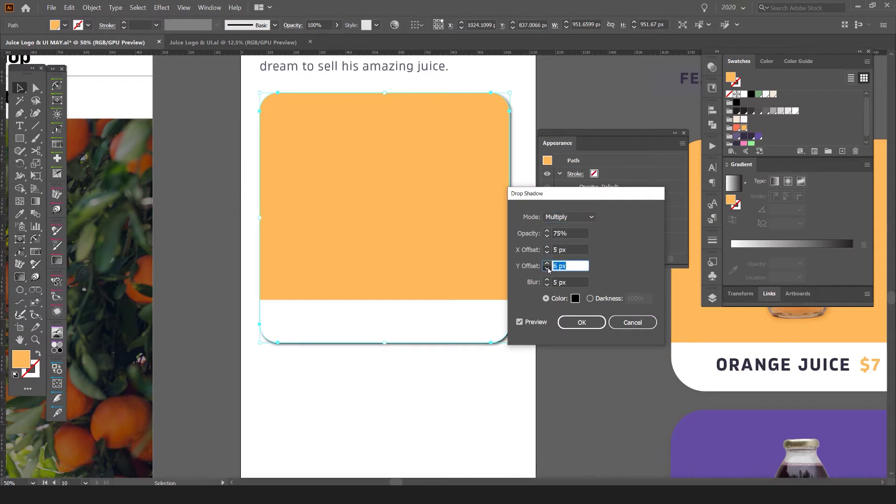
left_click(547, 286)
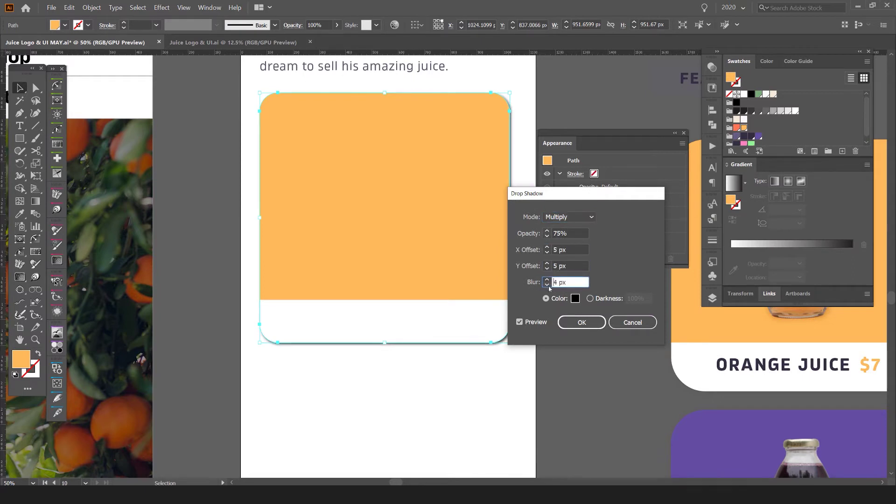
Set the card shadow's opacity to 25% and blur to 6 px, and apply the effect.
left_click(546, 237)
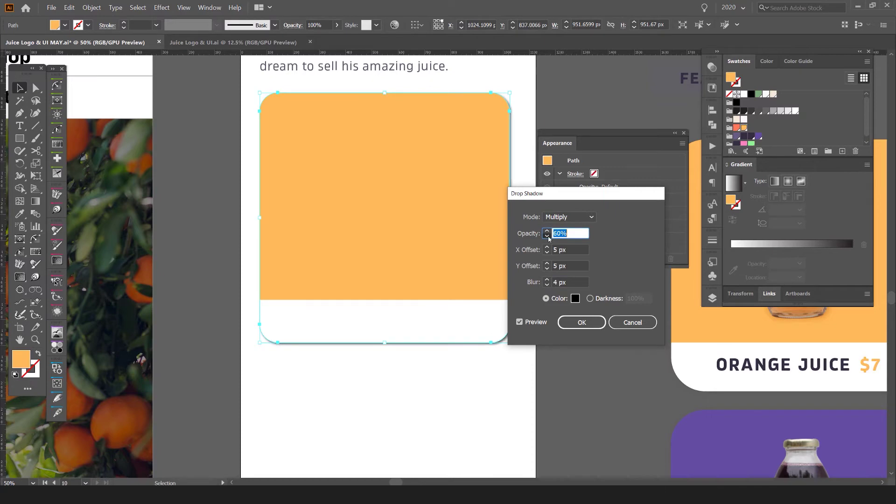
left_click(547, 236)
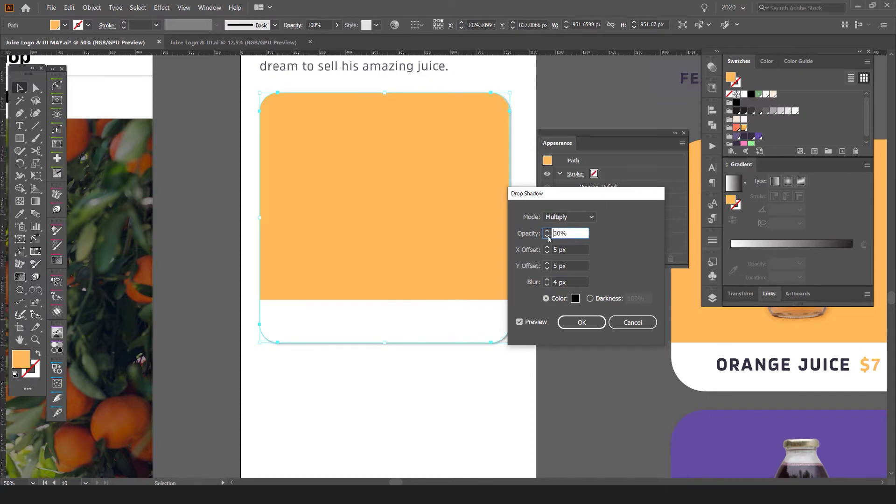
left_click(547, 237)
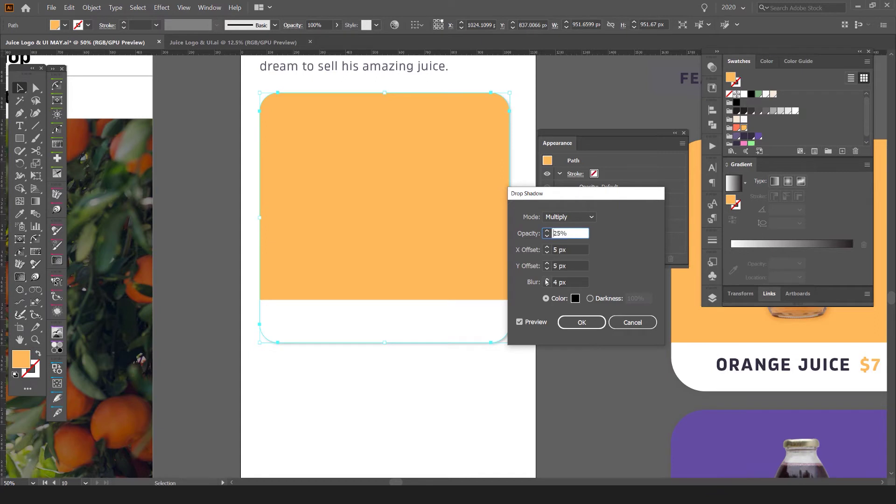
left_click(547, 282)
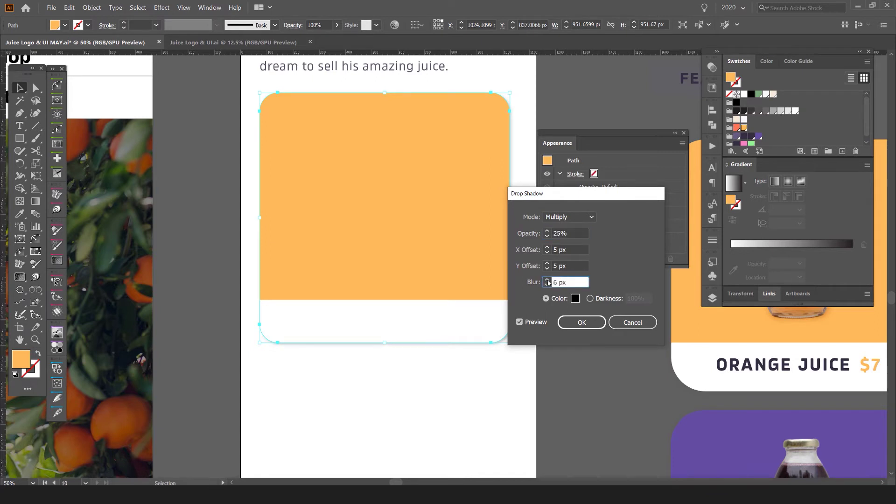
left_click(547, 247)
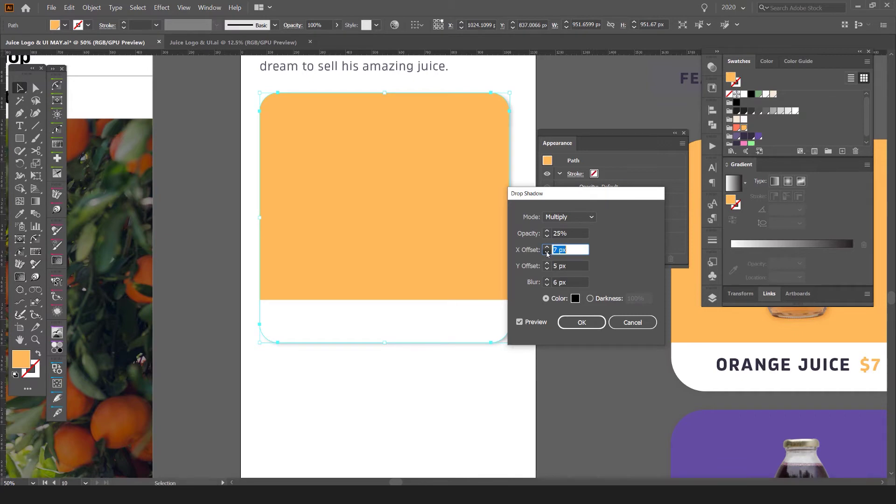
left_click(580, 322)
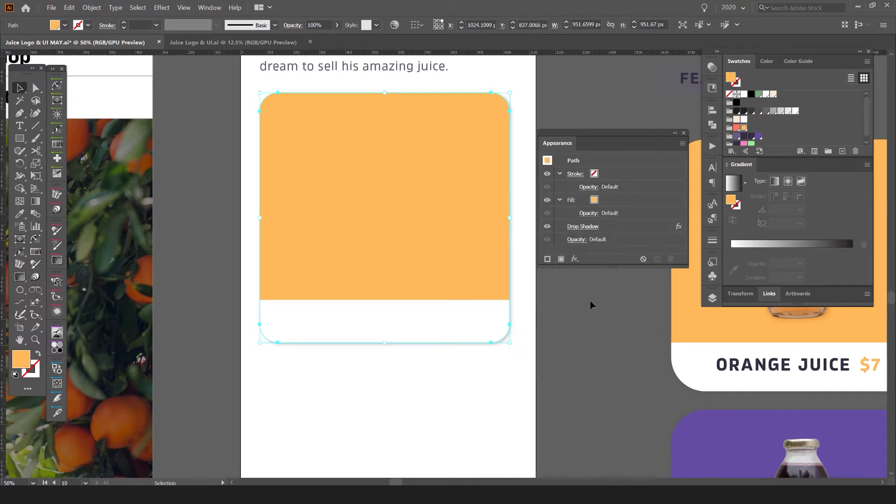
Examine the drop shadow along the card's lower edge and corners up close, with the Appearance settings moved out of the way.
left_click(590, 304)
scroll(544, 291, "down", 2)
scroll(497, 311, "up", 1)
key("ctrl+plus")
key("ctrl+plus")
key("ctrl+plus")
left_click(480, 266)
left_click(601, 326)
left_click_drag(615, 131, 761, 221)
key("ctrl+plus")
key("ctrl+minus")
key("ctrl+minus")
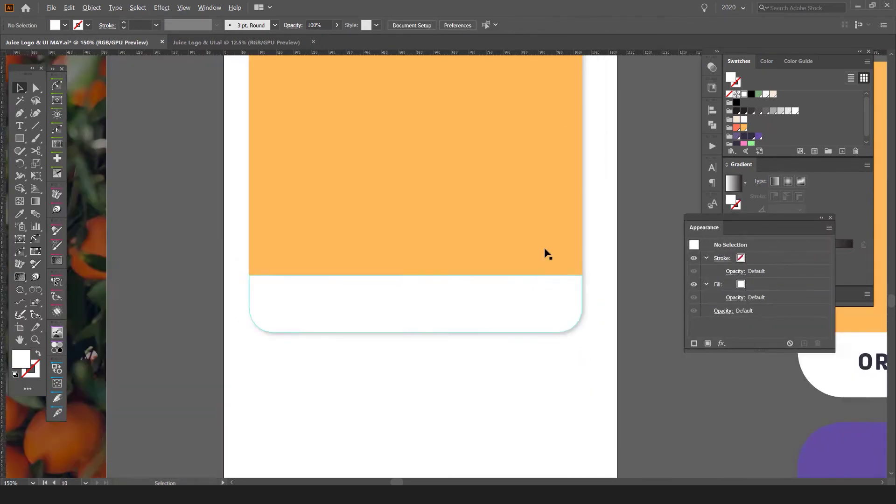
left_click_drag(515, 129, 462, 130)
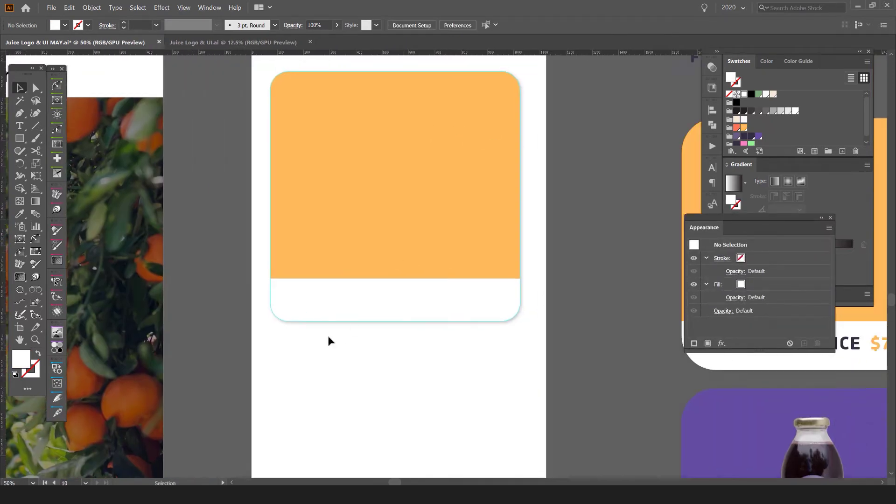
Duplicate the JUST JUICE heading onto the card's white strip and reduce its font size to about 72 pt.
scroll(350, 88, "down", 1)
left_click_drag(338, 119, 314, 201)
left_click_drag(314, 68, 326, 304)
key("ctrl+plus")
key("ctrl+plus")
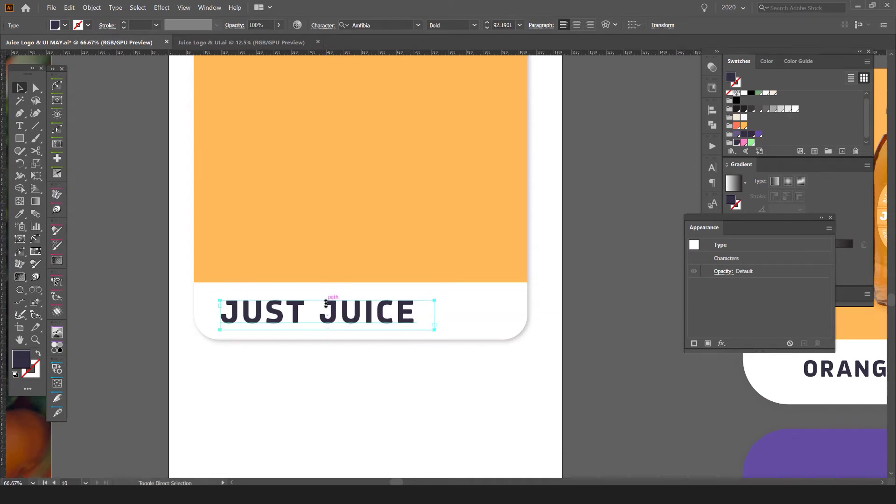
key("ctrl+alt+shift+comma")
key("ctrl+alt+shift+comma")
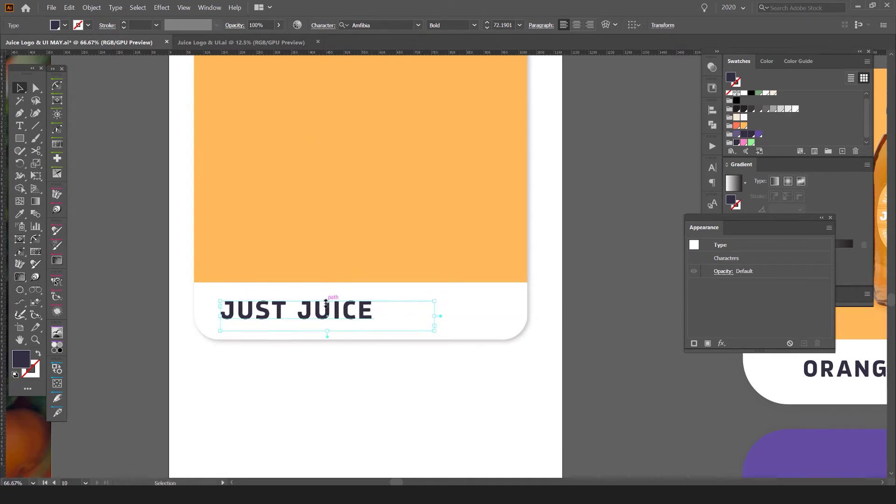
key("ctrl+plus")
key("ctrl+plus")
left_click(370, 279)
key("b")
mouse_move(343, 263)
left_mouse_down()
mouse_move(373, 293)
mouse_move(397, 287)
left_mouse_up()
key("ctrl+z")
left_click_drag(206, 286, 524, 281)
left_click_drag(187, 366, 524, 354)
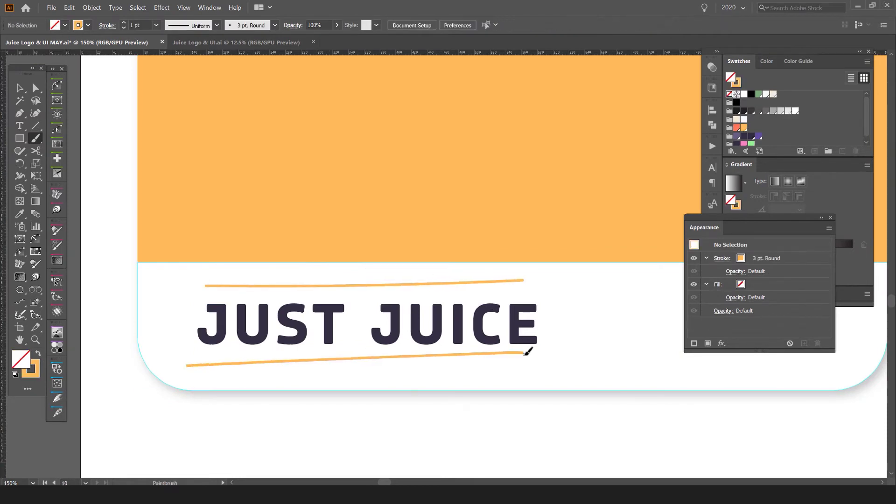
key("ctrl+z")
key("ctrl+z")
Replace the text on the card's white strip with ORANGE JUICE.
key("v")
double_click(436, 317)
key("ctrl+a")
type("or")
key("BackSpace")
key("BackSpace")
type("ORANGE ")
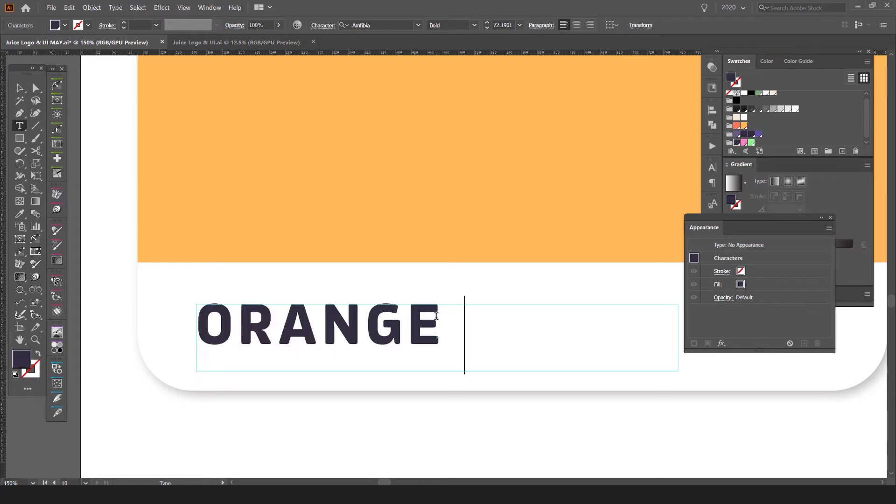
type("JUICE")
key("Escape")
Widen the label's text frame to the card's edge and add the price $7 after ORANGE JUICE.
scroll(434, 365, "right", 5)
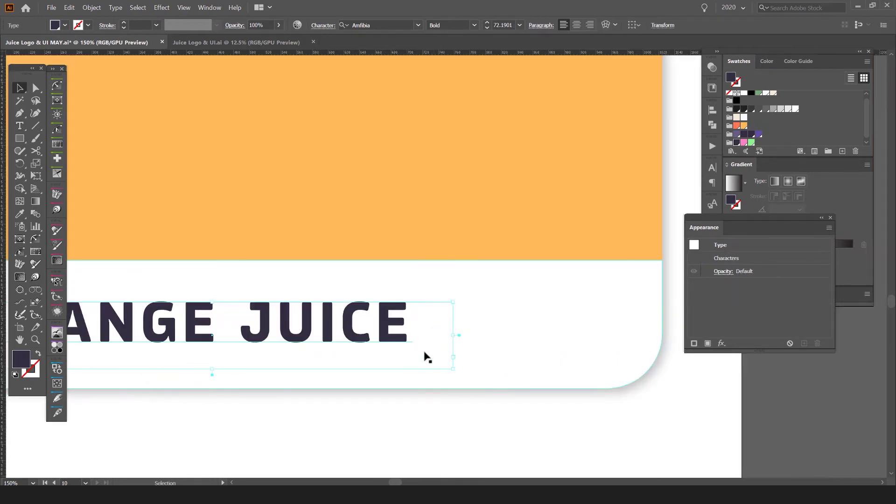
key("t")
left_click(410, 326)
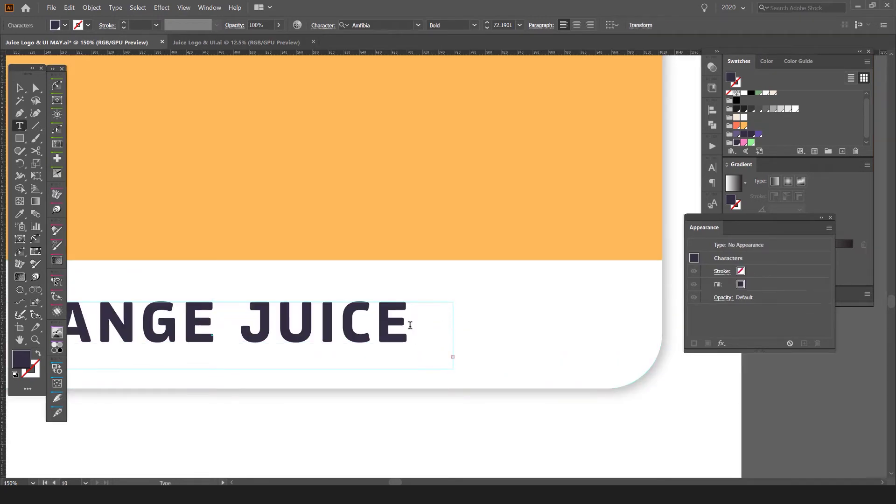
key("Escape")
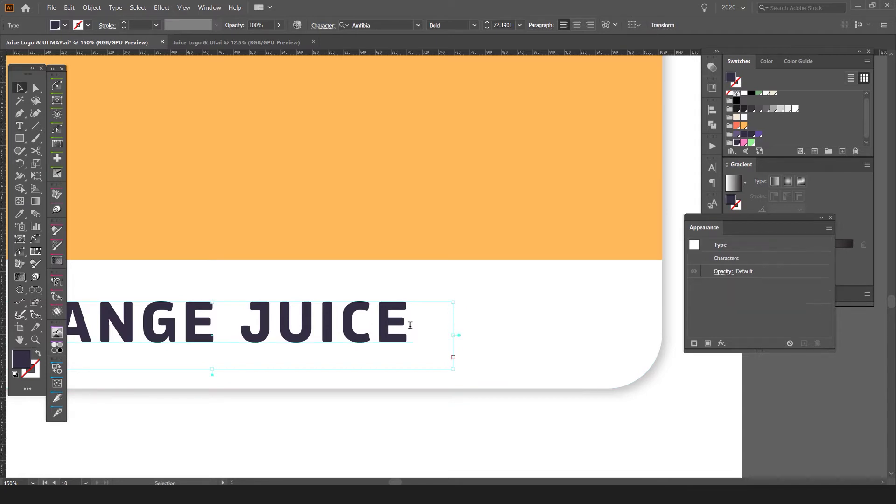
left_click_drag(453, 335, 665, 335)
key("t")
left_click(473, 325)
key("BackSpace")
type("$7")
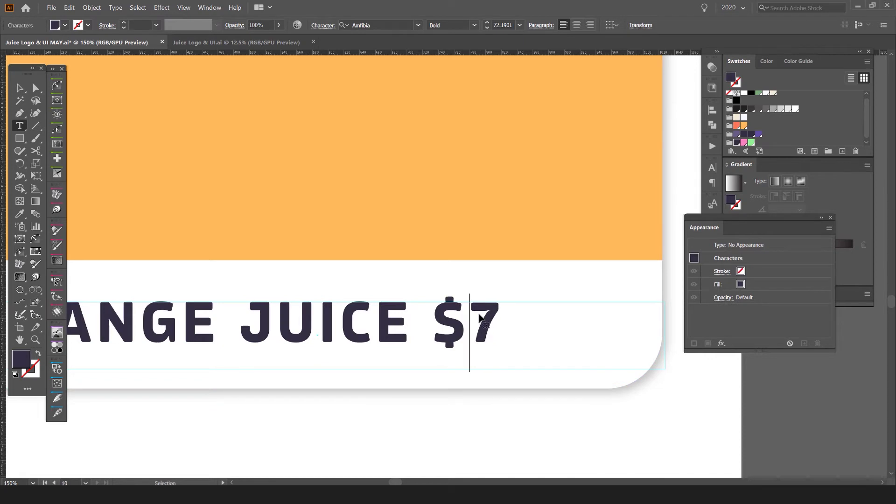
key("Escape")
Try the light orange and coral swatches as the fill of the $7 price.
key("t")
left_click_drag(434, 323, 513, 325)
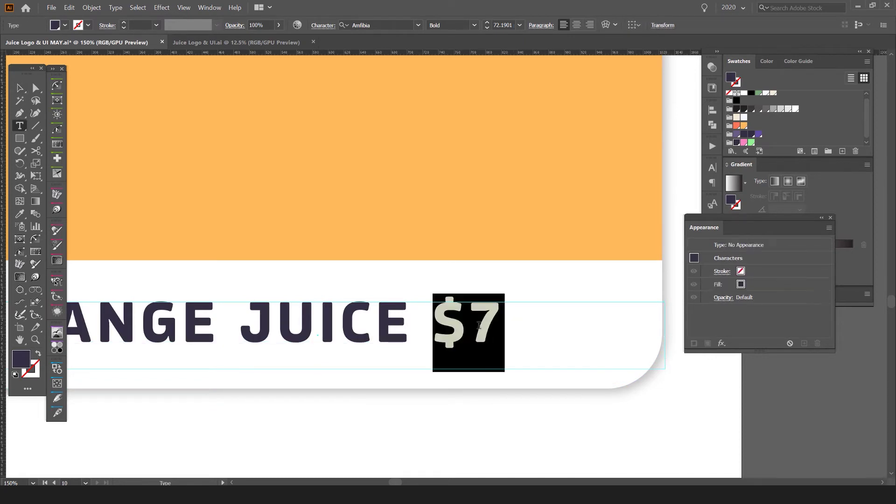
left_click(744, 125)
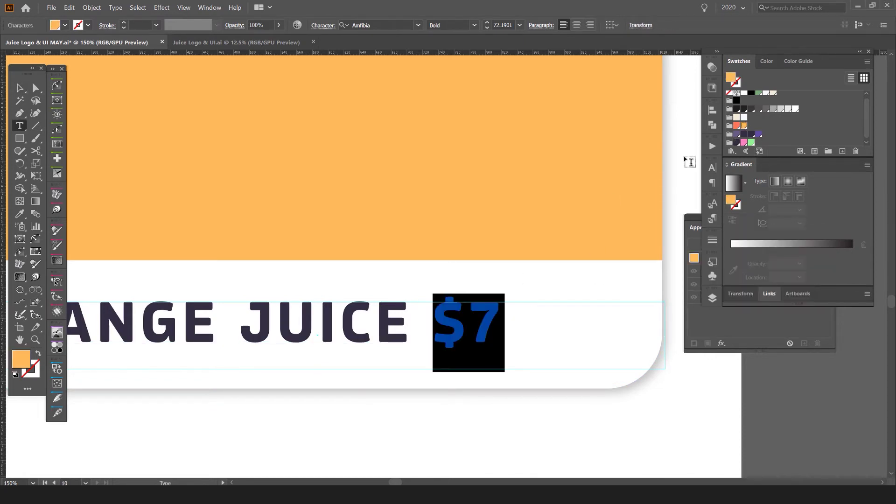
left_click(480, 320)
left_click_drag(566, 303, 434, 323)
left_click(736, 125)
key("Escape")
scroll(443, 325, "down", 1)
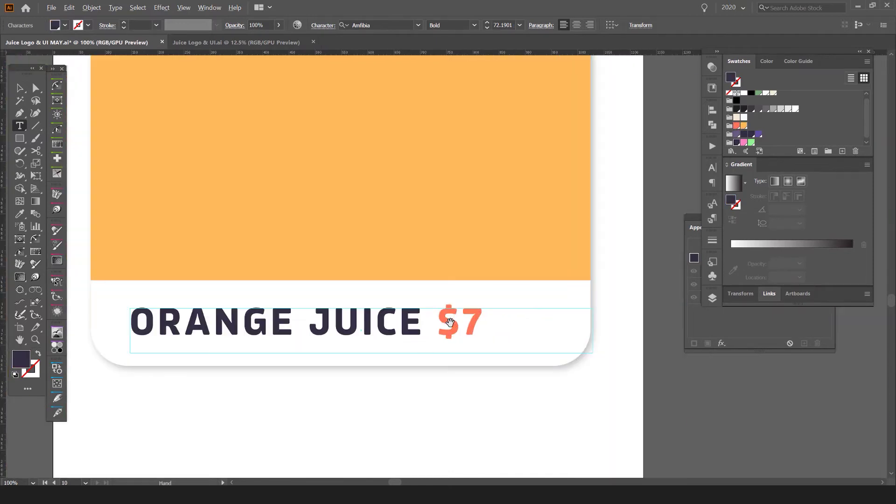
Fill the $7 price with the light orange swatch.
double_click(449, 322)
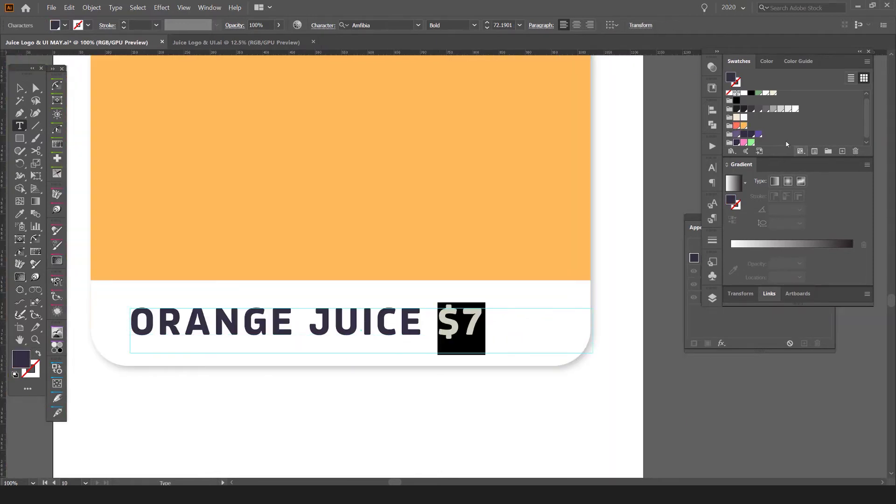
left_click(741, 127)
key("Escape")
Nudge the ORANGE JUICE $7 label horizontally until it is centred on the card's white strip.
key("Right")
key("Right")
key("Right")
key("Right")
key("Right")
key("Right")
key("Right")
key("Right")
key("Right")
key("Right")
key("Right")
key("Right")
key("Right")
key("Right")
key("Right")
key("Right")
key("Right")
key("Right")
key("Right")
key("Right")
key("Right")
key("Right")
key("Right")
key("Right")
key("Right")
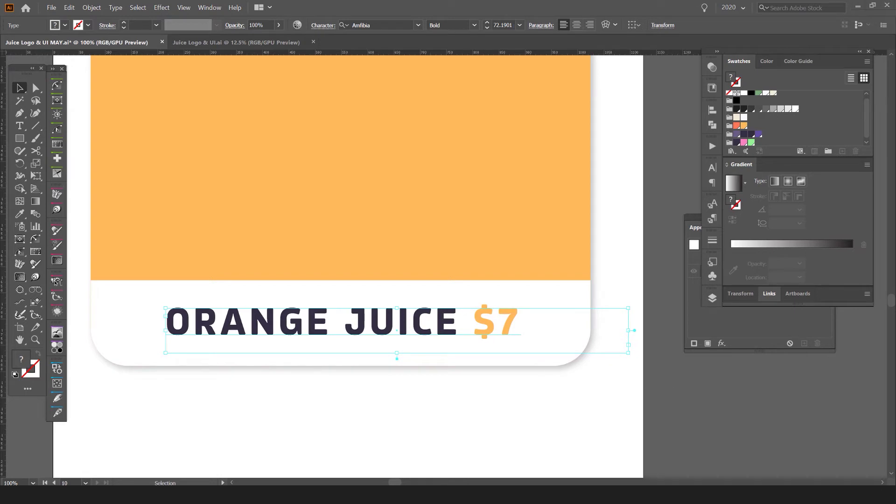
Place the Orange.png bottle image on the orange part of the card, scaled to about 311 × 516 px.
scroll(224, 303, "down", 3)
left_click_drag(369, 255, 441, 264)
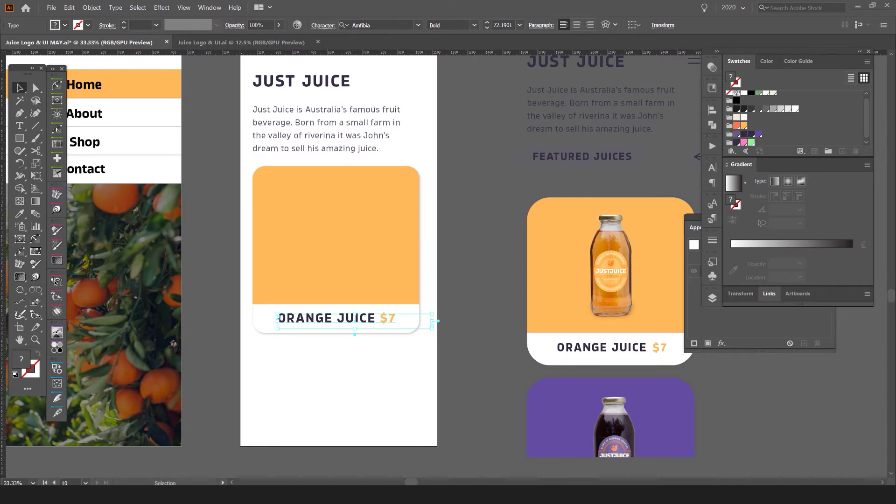
left_click(355, 253)
scroll(368, 210, "up", 2)
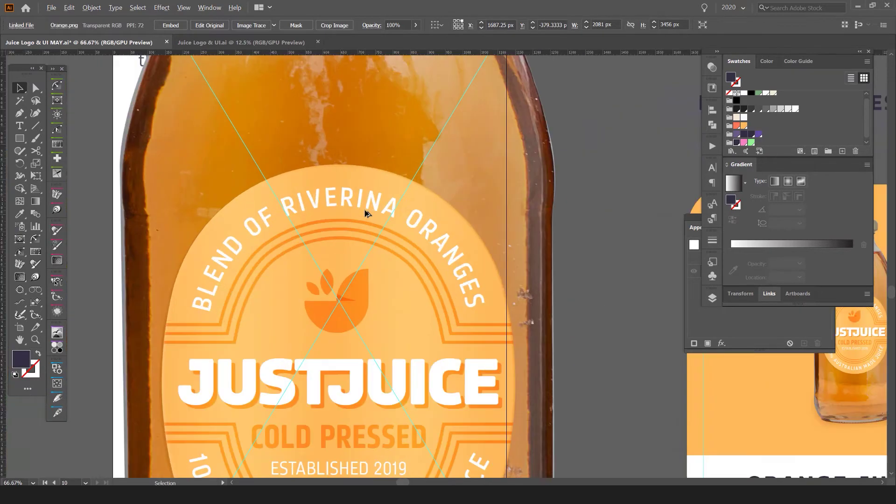
scroll(367, 210, "down", 3)
left_click_drag(472, 242, 344, 248)
key("ctrl+plus")
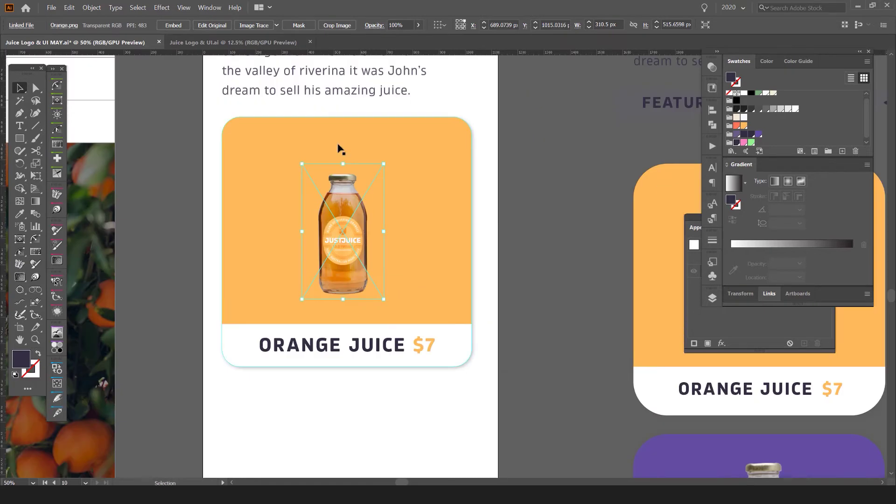
Enlarge the bottle image to about 461 × 765 px and centre it in the card's orange area.
left_click_drag(322, 164, 356, 99)
left_click_drag(344, 177, 351, 192)
left_click(533, 151)
scroll(518, 180, "down", 2)
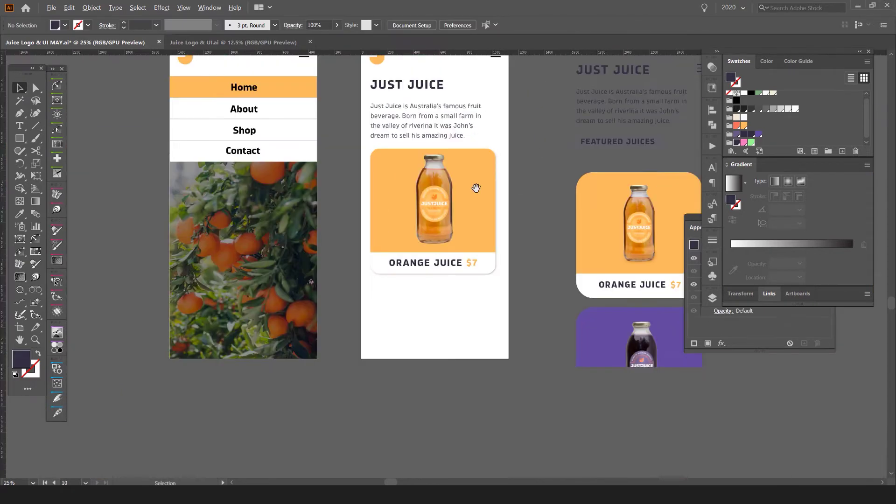
left_click(448, 188)
key("shift+Left")
key("shift+Down")
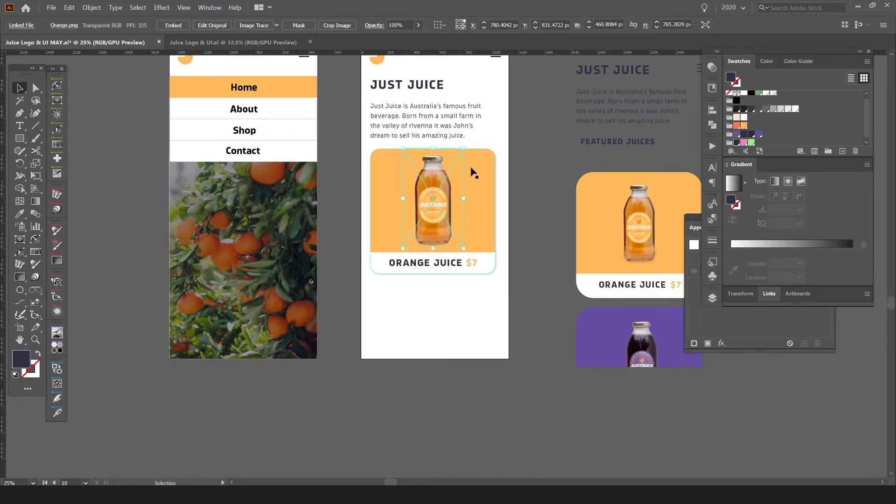
Add a Drop Shadow effect to the bottle image through its Appearance settings.
scroll(475, 197, "up", 2)
left_click(548, 186)
left_click(400, 255)
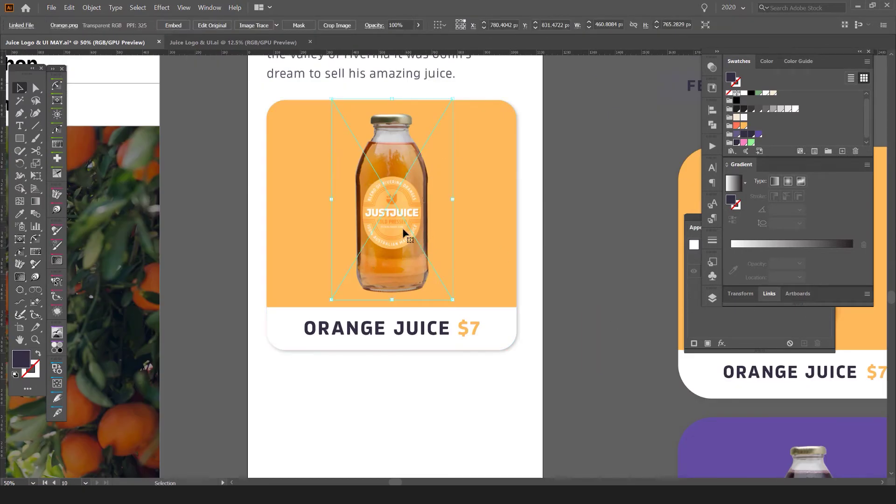
key("ctrl+plus")
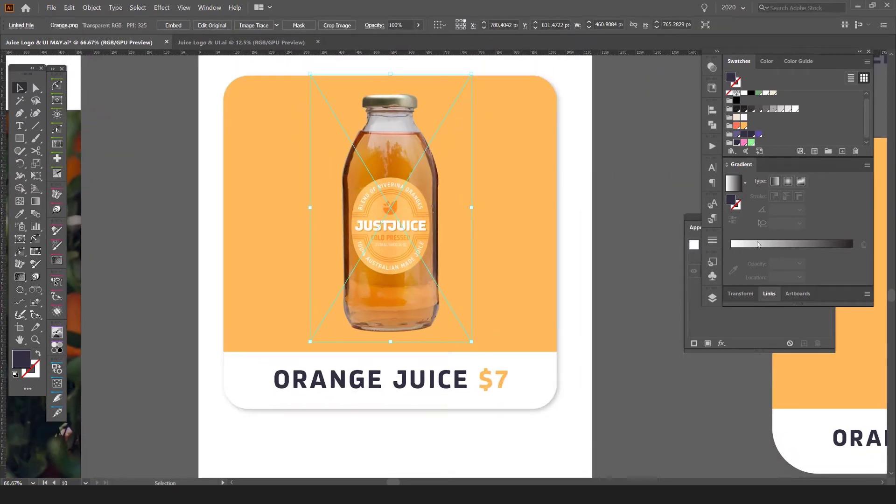
left_click_drag(696, 223, 537, 189)
left_click(562, 310)
mouse_move(590, 146)
left_click(647, 145)
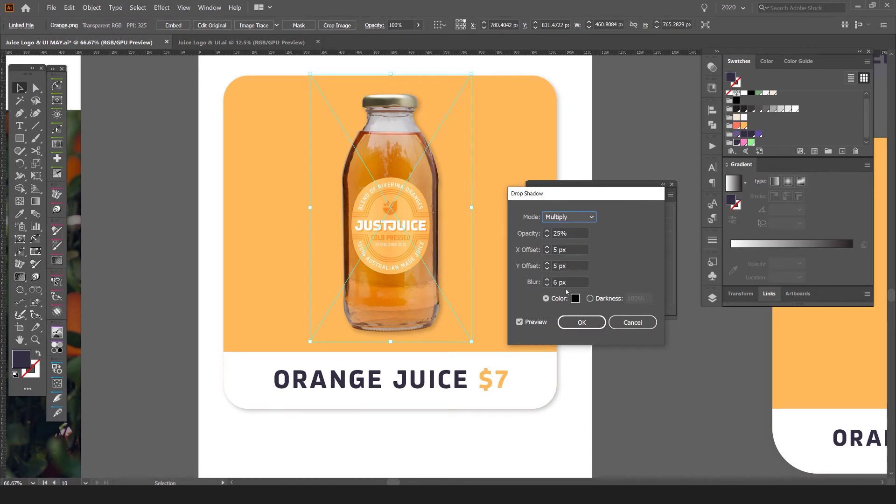
Change the bottle's drop shadow color to the orange swatch R=255 G=186 B=90.
left_click(575, 298)
left_click(736, 184)
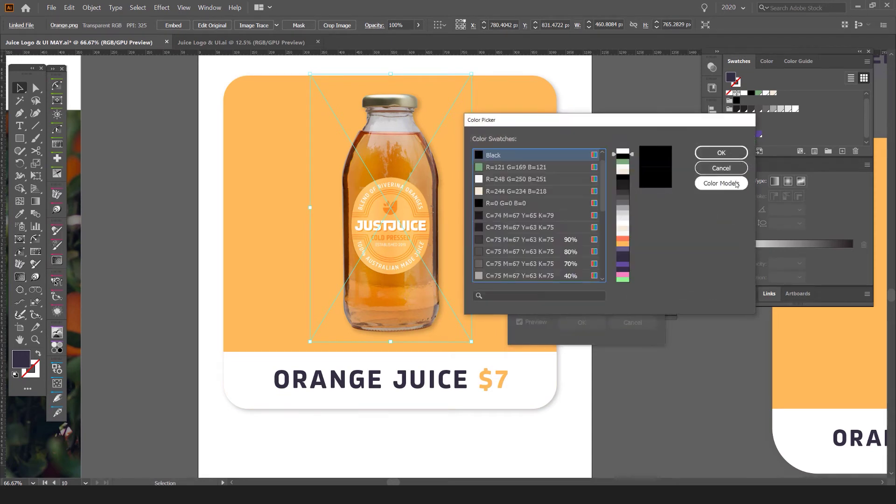
left_click(724, 185)
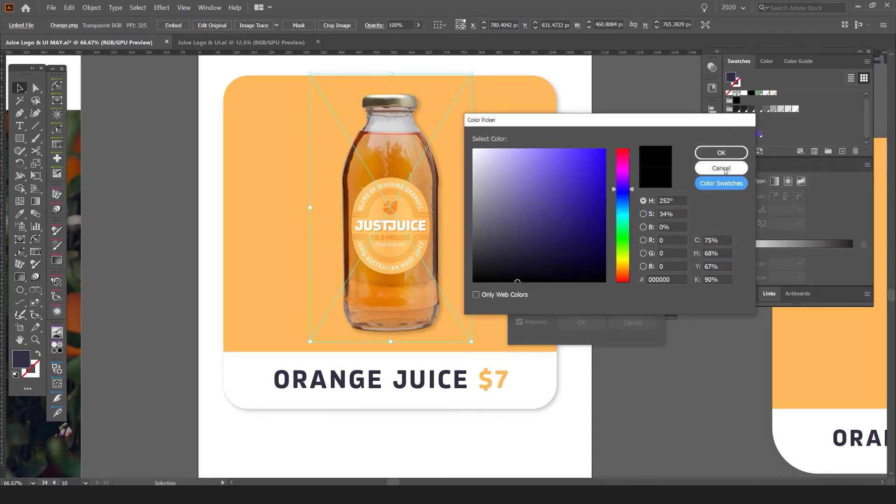
left_click(725, 184)
scroll(556, 180, "down", 5)
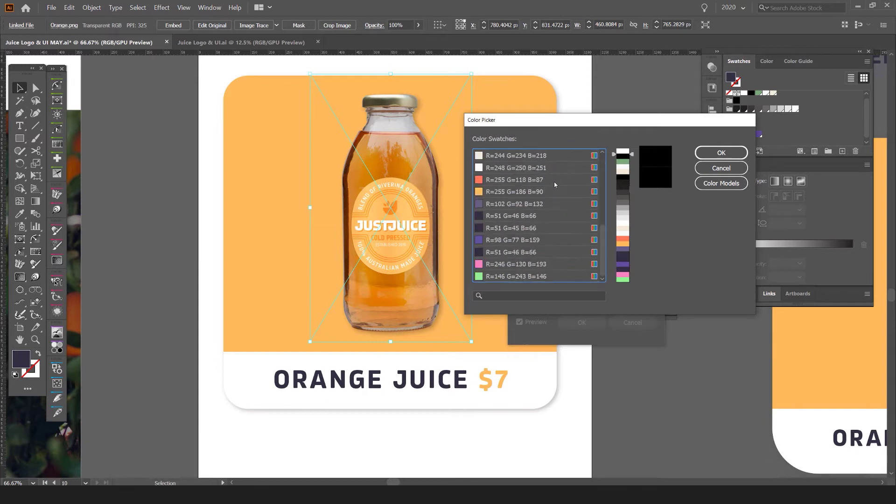
left_click(541, 191)
left_click(722, 153)
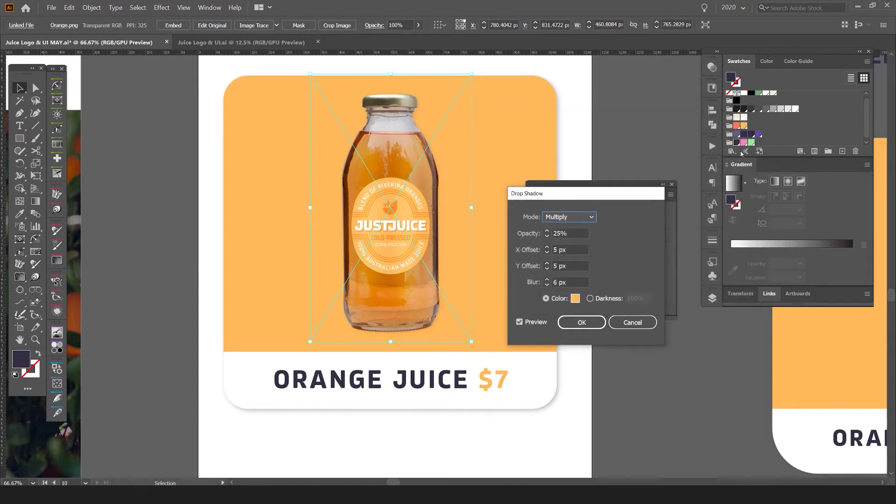
Set the shadow to 60% opacity, 7 px X offset, 8 px Y offset and 4 px blur, and apply it.
key("Tab")
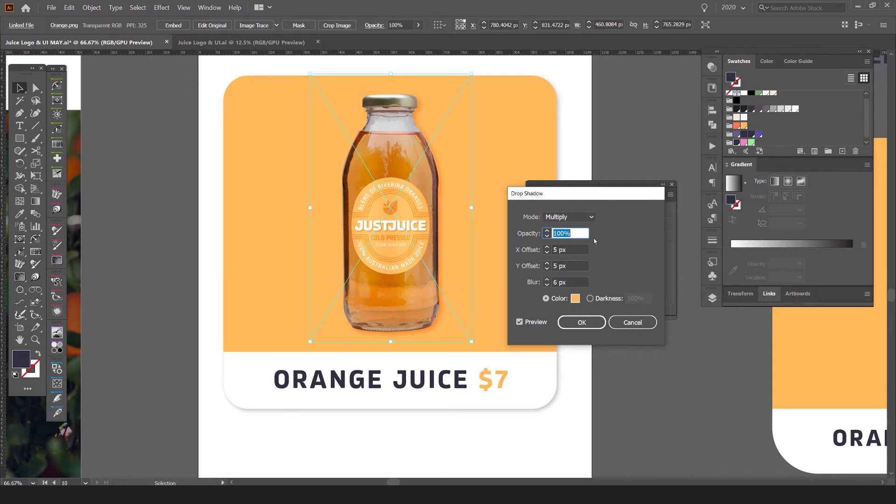
left_click(548, 247)
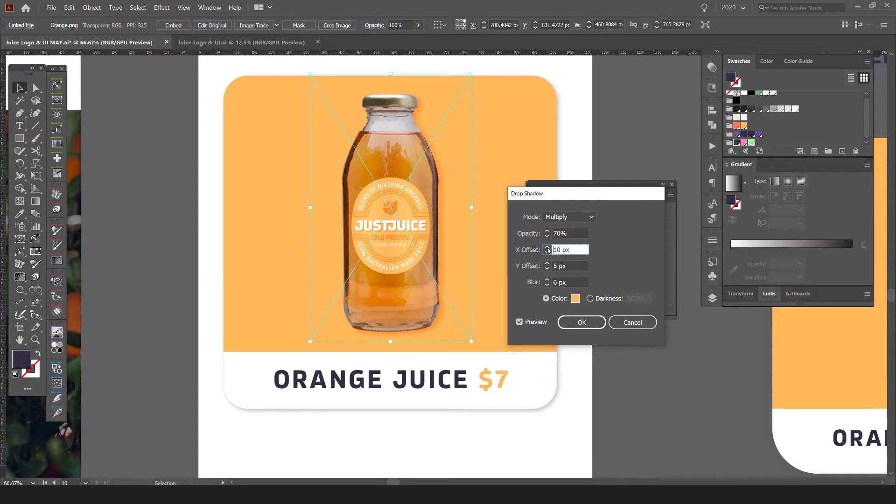
left_click(547, 264)
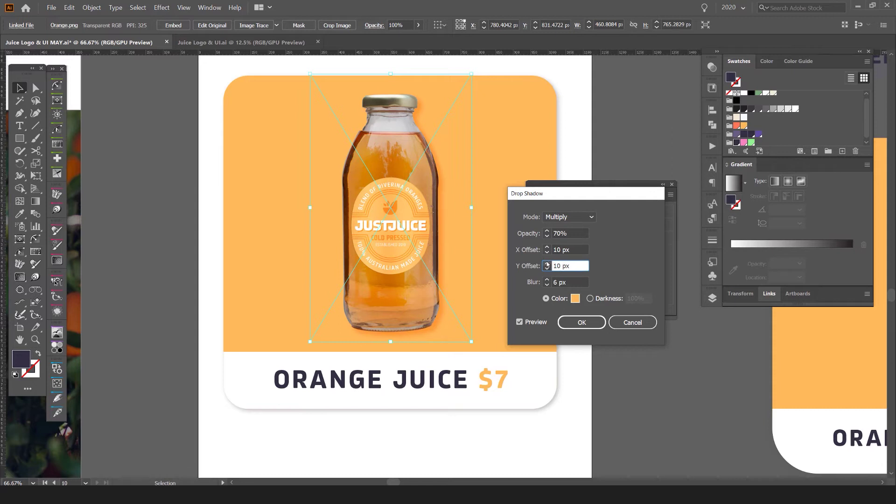
left_click(547, 253)
left_click(547, 253)
key("Tab")
left_click(546, 286)
left_click(548, 237)
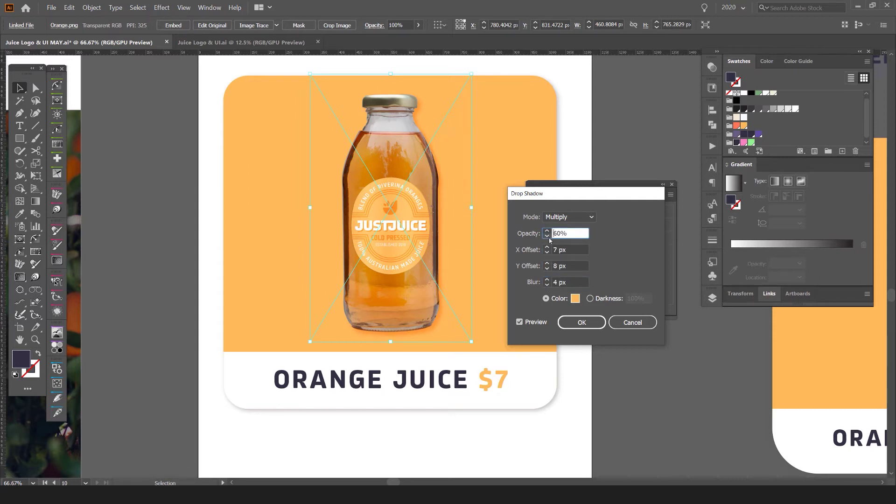
left_click(582, 322)
scroll(430, 343, "up", 3)
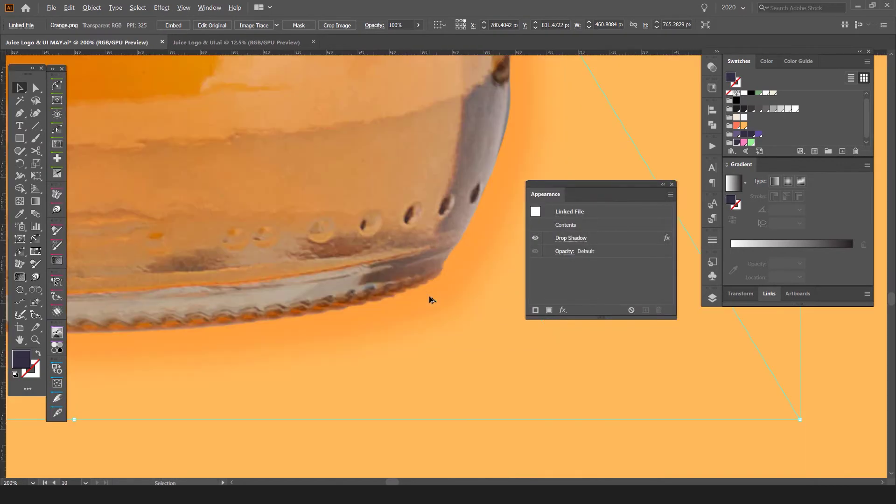
scroll(456, 276, "down", 6)
left_click(647, 366)
Dock the floating Appearance panel beside the Gradient panel.
scroll(616, 366, "down", 2)
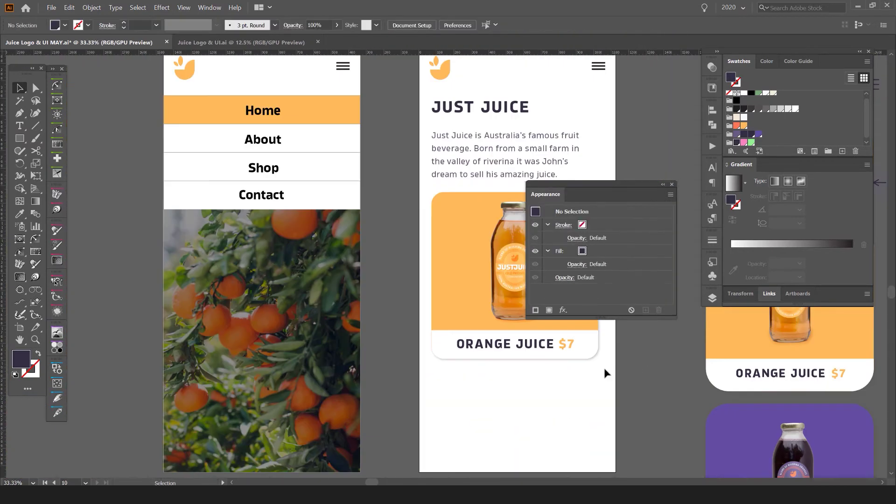
left_click_drag(607, 369, 542, 366)
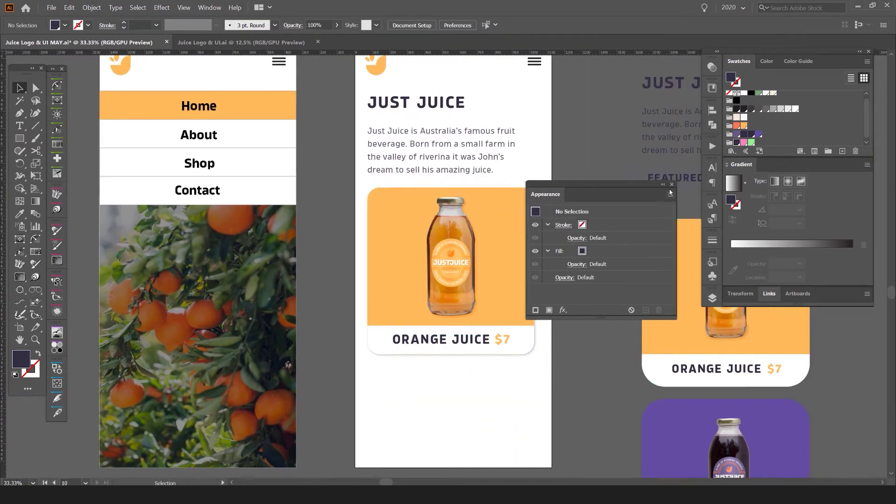
left_click_drag(545, 194, 784, 164)
left_click_drag(785, 53, 796, 55)
left_click_drag(582, 130, 492, 131)
Duplicate the complete orange juice card directly below the original, overlapping the artboard's lower edge.
scroll(492, 130, "down", 1)
scroll(492, 132, "down", 1)
left_click(344, 258)
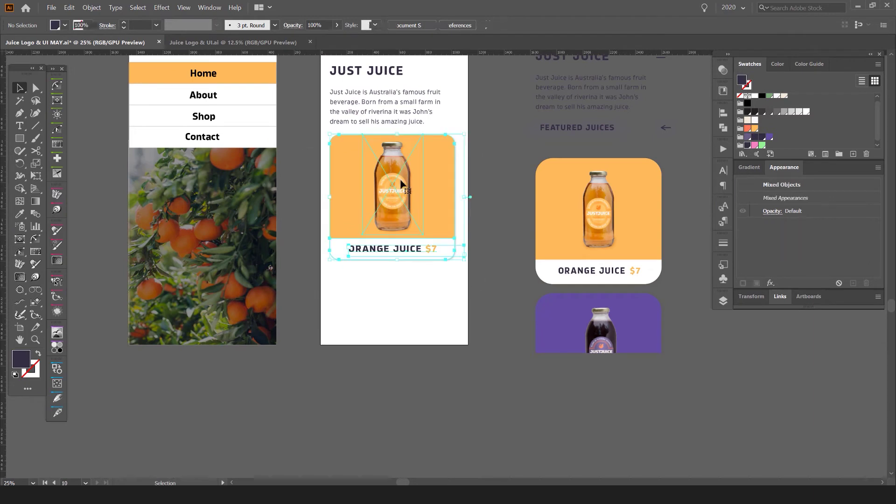
left_click_drag(455, 175, 413, 303)
left_click(500, 329)
left_click_drag(500, 329, 342, 430)
Recolor the duplicated card's orange background with the purple sampled from the reference card.
left_click(480, 334)
key("a")
left_click(443, 311)
key("i")
scroll(324, 303, "up", 1)
left_click_drag(773, 160, 774, 199)
left_click(662, 322)
key("v")
left_click(548, 306)
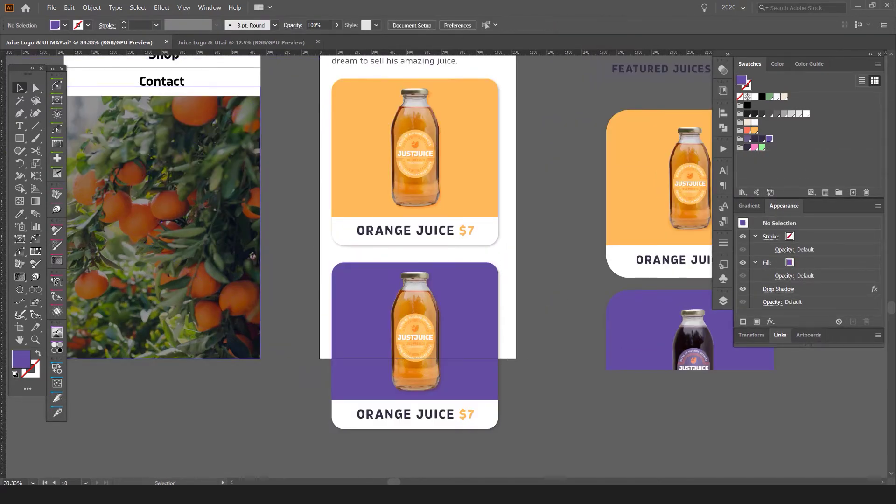
Replace the orange bottle on the purple card with the purple juice bottle.
left_click(403, 346)
left_click_drag(586, 347, 329, 346)
left_click(380, 354)
key("Delete")
left_click_drag(277, 355, 417, 323)
left_click_drag(415, 227, 414, 264)
key("ctrl+z")
left_click(415, 279)
left_click(486, 319)
left_click_drag(535, 379, 517, 325)
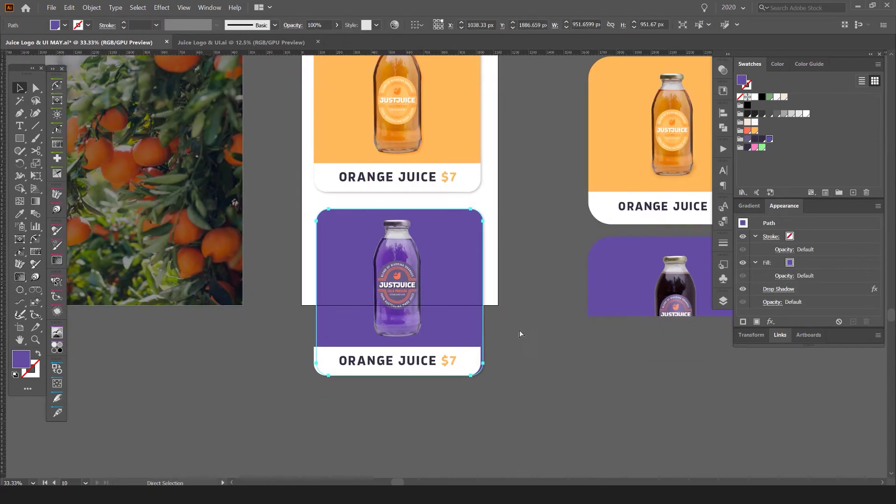
Draw a rectangle about 1034 by 588 px over the purple card down to the artboard's edge and clip the card with it.
key("ctrl+shift+a")
left_click_drag(376, 399, 431, 322)
key("ctrl+g")
left_click(508, 396)
key("m")
left_click_drag(306, 202, 487, 305)
key("v")
left_click(452, 326, "shift")
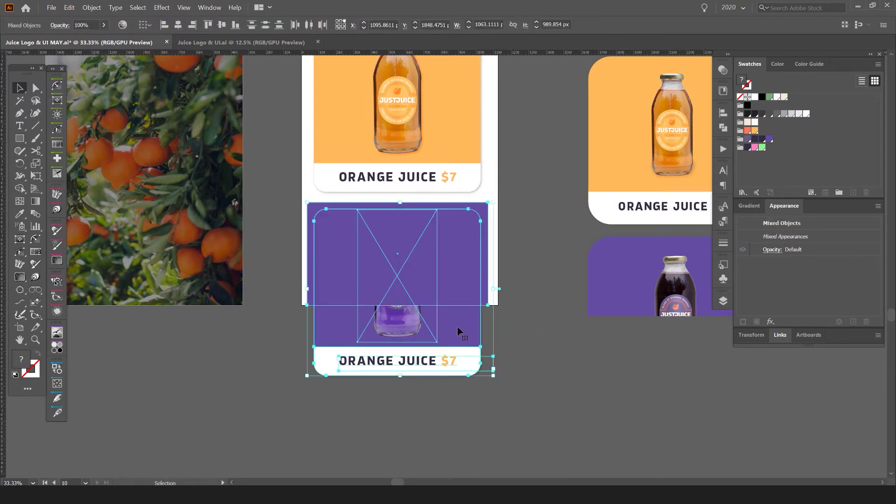
key("a")
key("ctrl+7")
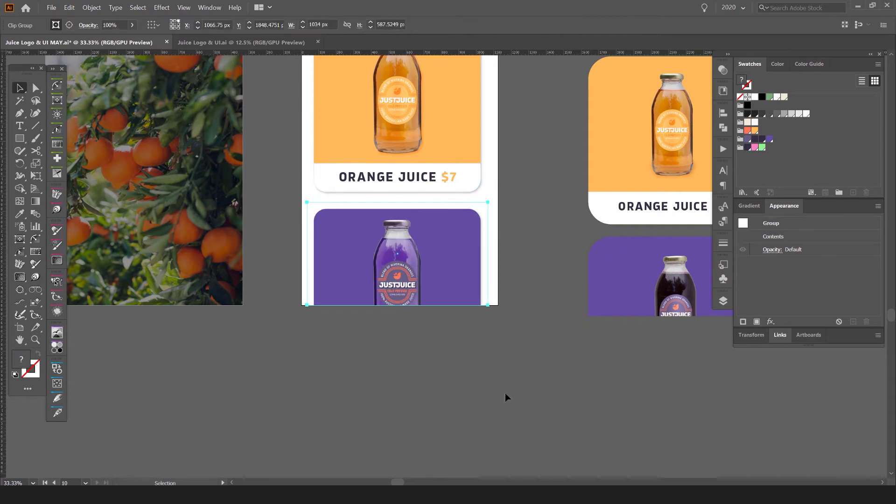
key("v")
left_click(508, 329)
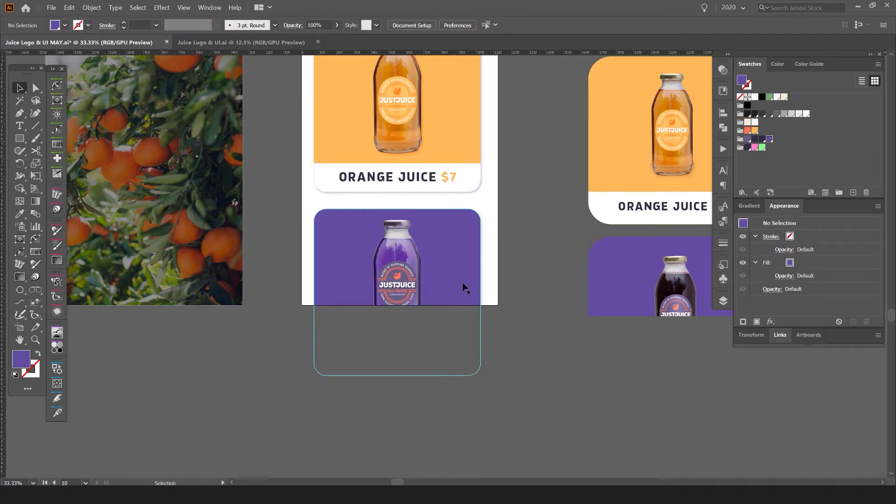
Try extending the shop screen's artboard downward to a height of about 4225 px.
scroll(463, 282, "down", 1)
scroll(437, 140, "up", 2)
scroll(437, 140, "down", 1)
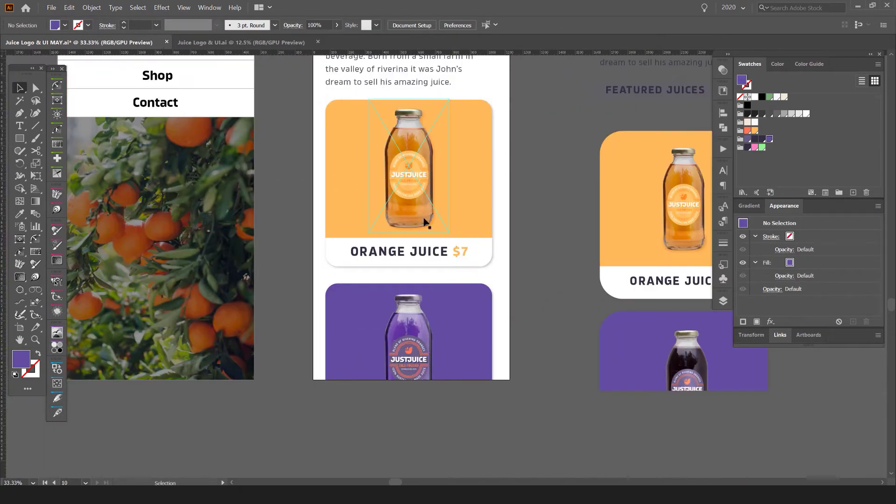
scroll(410, 204, "down", 2)
scroll(450, 186, "down", 2)
left_click_drag(346, 278, 396, 262)
key("shift+o")
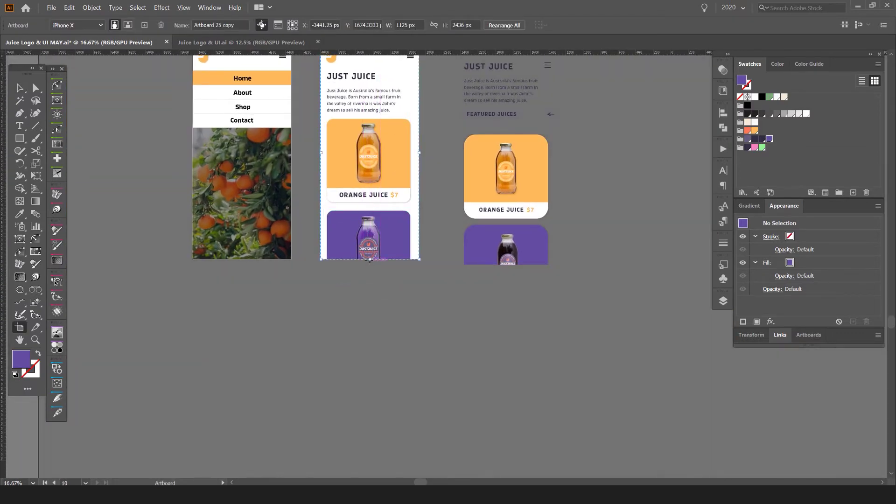
left_click_drag(370, 259, 371, 415)
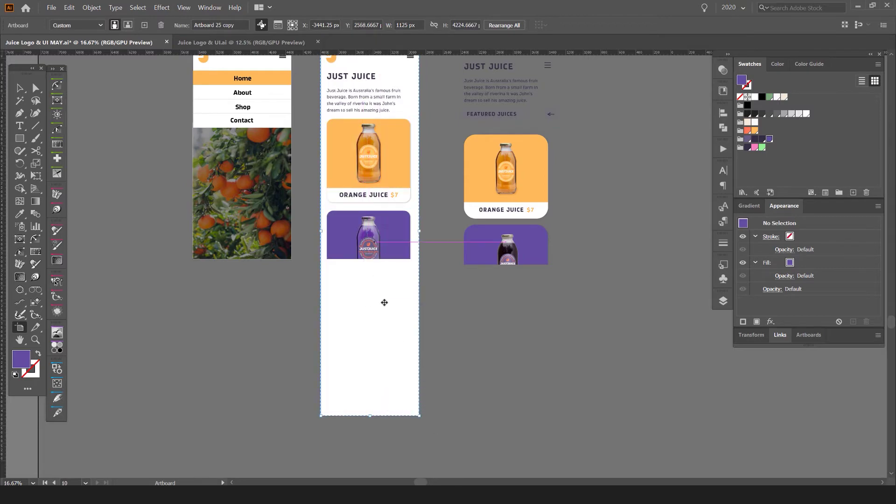
scroll(384, 303, "down", 1)
key("v")
left_click_drag(532, 70, 256, 321)
key("ctrl+z")
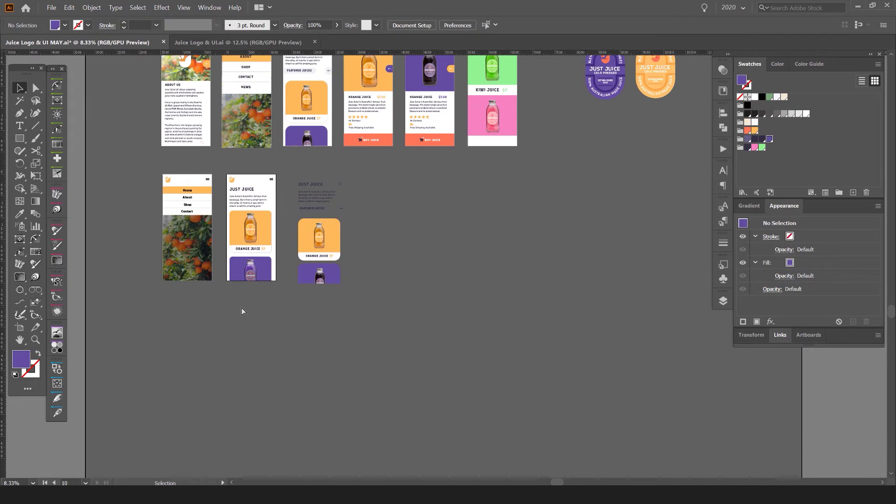
Try deleting the orange card's background, title and price, keeping only the bottle.
left_click_drag(235, 203, 254, 209)
scroll(285, 205, "up", 3)
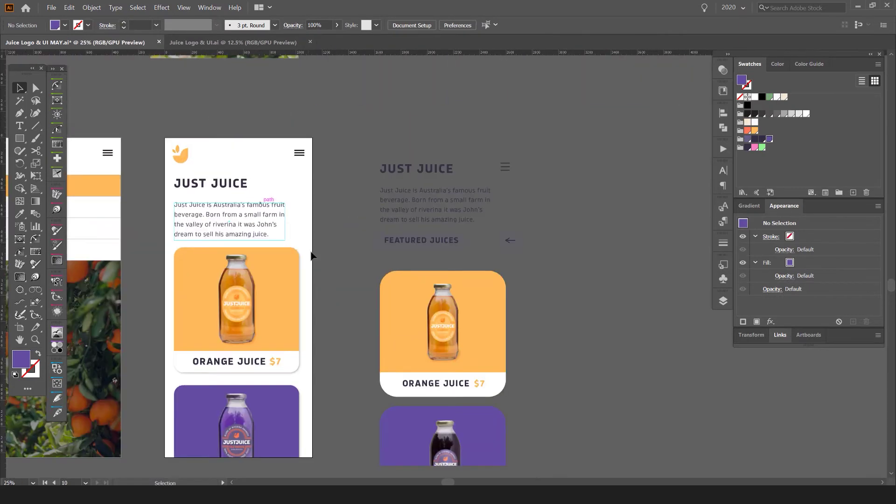
left_click_drag(284, 280, 408, 227)
left_click(422, 246)
mouse_move(436, 304)
left_mouse_down()
mouse_move(428, 312)
mouse_move(424, 298)
left_mouse_up()
mouse_move(433, 290)
left_mouse_down()
mouse_move(422, 306)
mouse_move(434, 304)
left_mouse_up()
key("Delete")
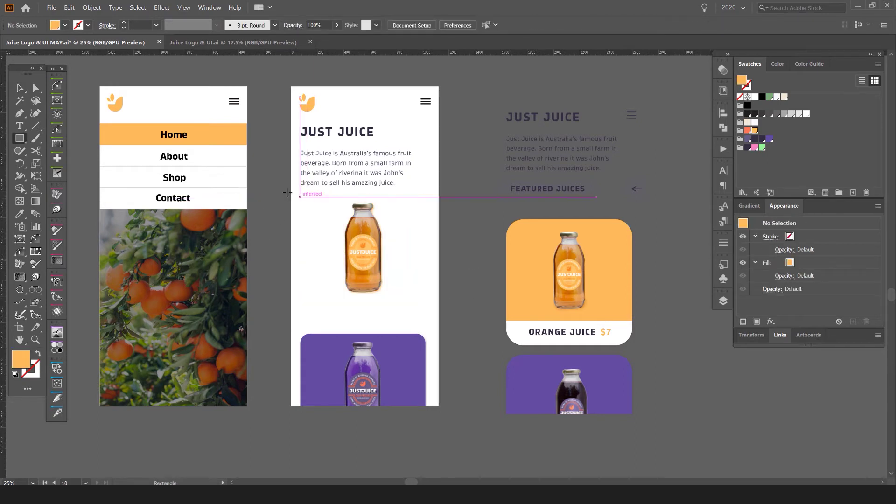
Try a full-width orange rectangle about 1125 by 907 px behind the bottle, and remove it.
left_click_drag(291, 195, 430, 310)
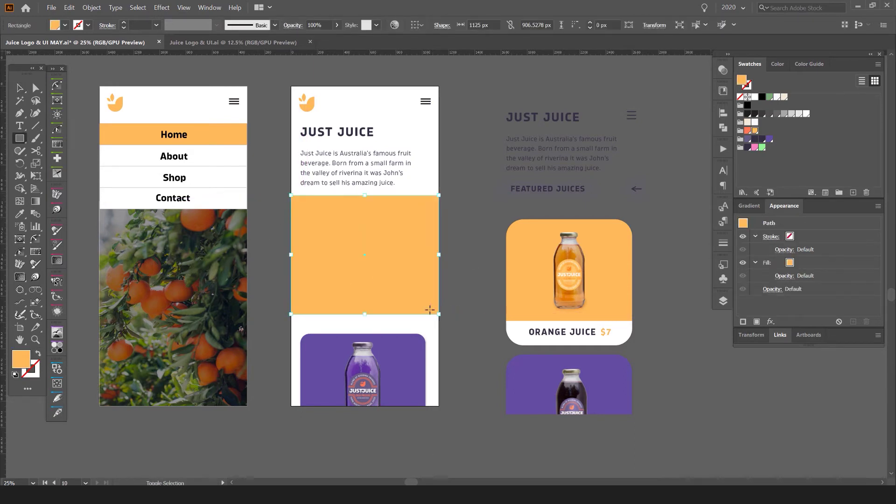
key("ctrl+[")
key("v")
left_click(530, 332)
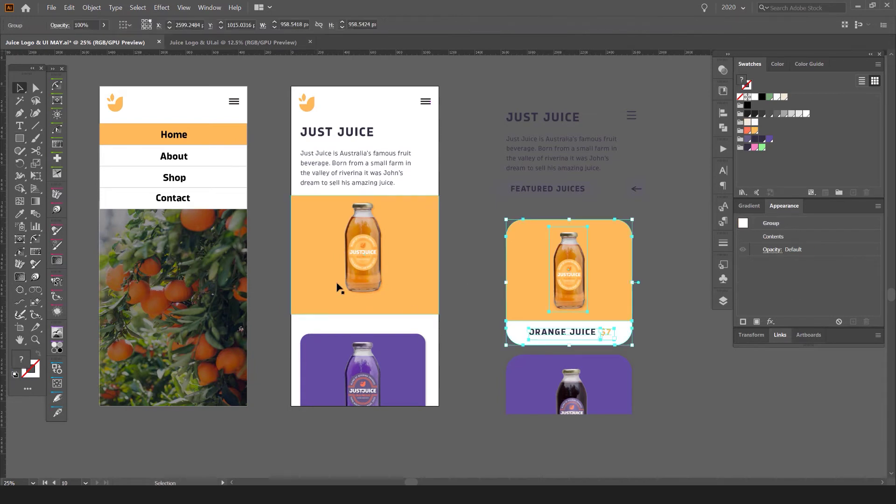
left_click(373, 312)
scroll(373, 313, "up", 2)
key("Delete")
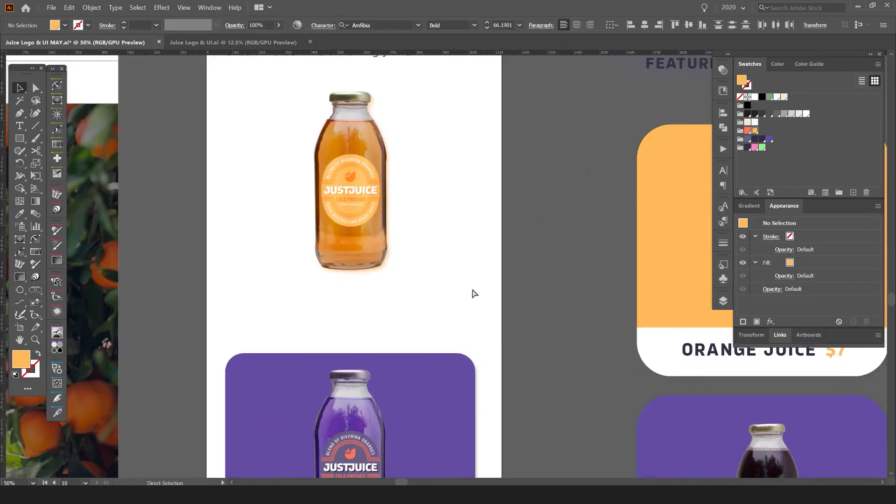
Undo the full-width rectangle edits and the deletion of the orange card's background and text.
key("ctrl+z")
key("ctrl+z")
key("ctrl+z")
key("ctrl+z")
key("ctrl+z")
scroll(565, 245, "down", 2)
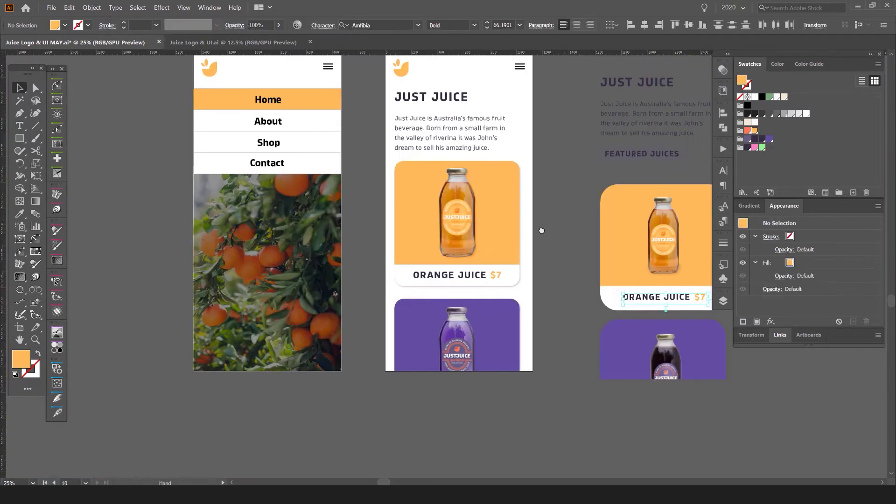
Nudge the intro paragraph up closer to the JUST JUICE heading.
left_click_drag(471, 194, 407, 221)
scroll(409, 223, "down", 1)
left_click_drag(565, 130, 556, 140)
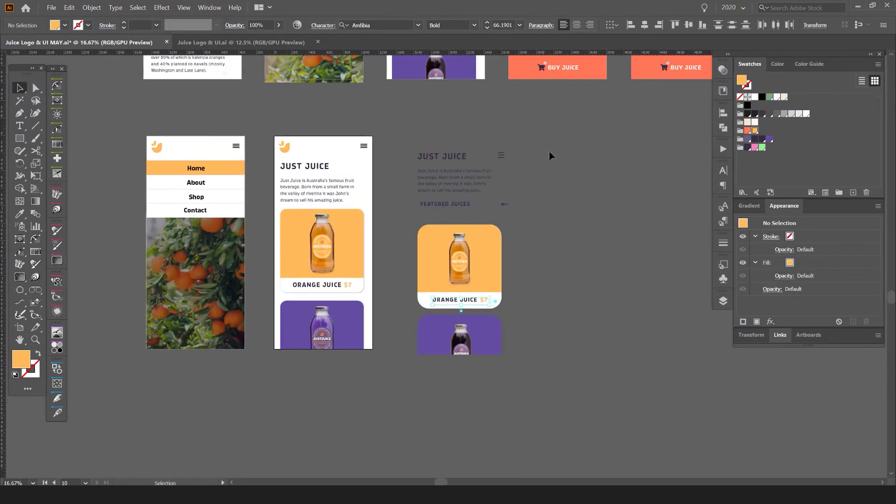
scroll(308, 130, "up", 2)
left_click(380, 238)
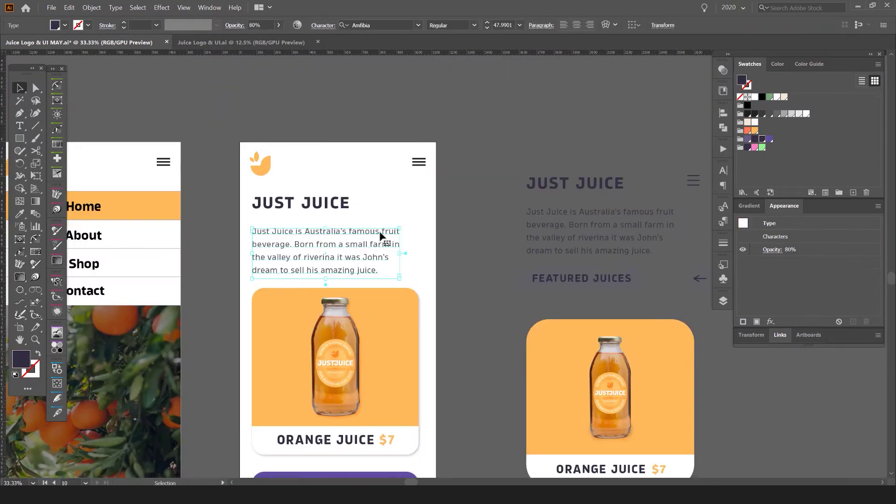
key("shift+Up")
key("shift+Up")
key("shift+Up")
key("shift+Up")
key("shift+Up")
key("shift+Down")
Move the JUST JUICE heading and the intro paragraph up together toward the logo.
left_click_drag(399, 198, 332, 229)
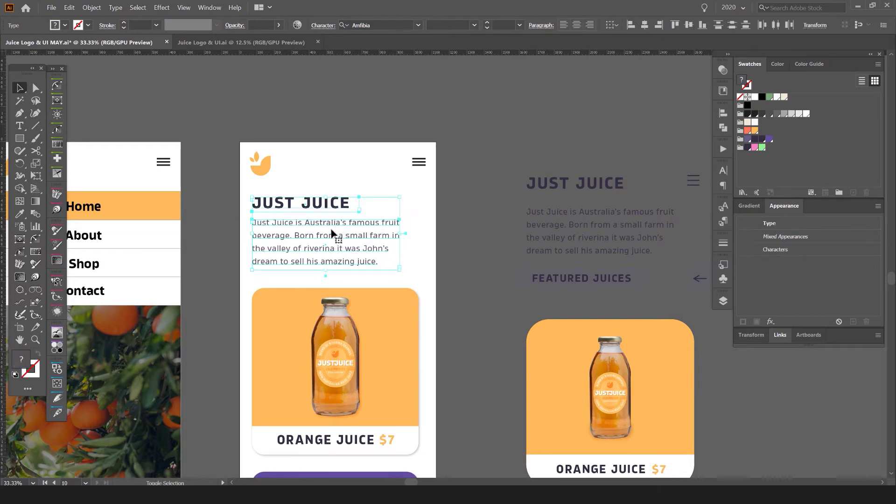
key("shift+Up")
key("shift+Up")
key("shift+Up")
key("shift+Up")
left_click(417, 207)
Duplicate the JUST JUICE heading below the paragraph and change the copy's text to "FEATURE JUICES".
scroll(280, 200, "up", 2)
left_click_drag(274, 197, 273, 275)
double_click(295, 314)
key("ctrl+a")
type("FE")
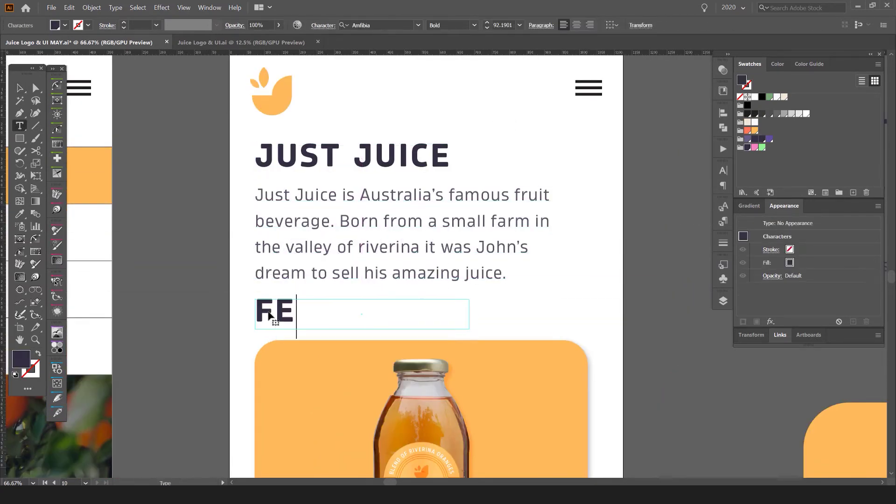
type("ATURE JUICES")
Reduce the FEATURE JUICES subheading to a font size of about 50.19 and nudge it down toward the orange card.
key("Escape")
key("ctrl+shift+comma")
key("ctrl+shift+comma")
key("ctrl+shift+comma")
key("ctrl+shift+comma")
key("ctrl+shift+comma")
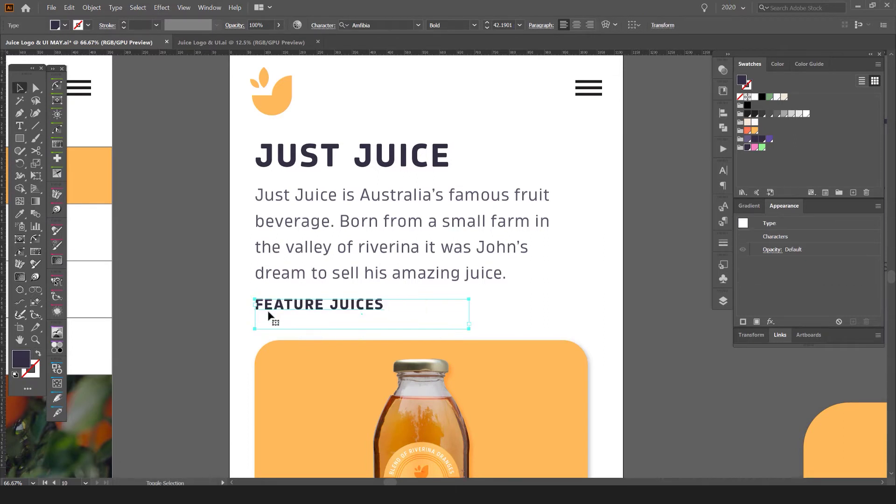
key("shift+Down")
key("ctrl+shift+period")
key("ctrl+shift+period")
key("ctrl+shift+period")
key("ctrl+shift+period")
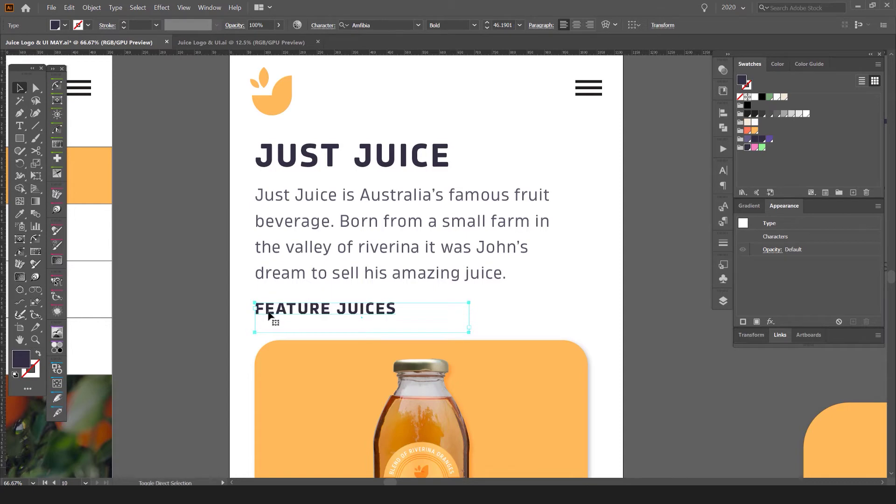
left_click(474, 146)
Examine the spacing and sizes of the heading, paragraph and subheading above the orange card.
scroll(474, 145, "down", 1)
scroll(397, 151, "up", 2)
left_click(377, 156)
left_click(437, 249)
scroll(439, 248, "down", 1)
left_click_drag(364, 286, 330, 250)
left_click(356, 286)
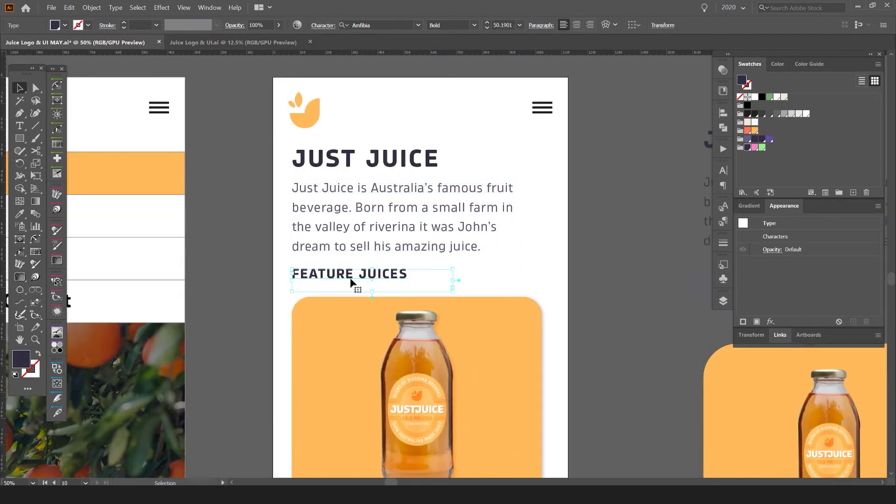
scroll(384, 260, "down", 2)
left_click(466, 220)
Change the subheading above the orange card to read "FEATURED JUICES".
scroll(471, 231, "down", 1)
left_click_drag(396, 219, 312, 293)
scroll(345, 249, "down", 1)
double_click(293, 267)
double_click(293, 265)
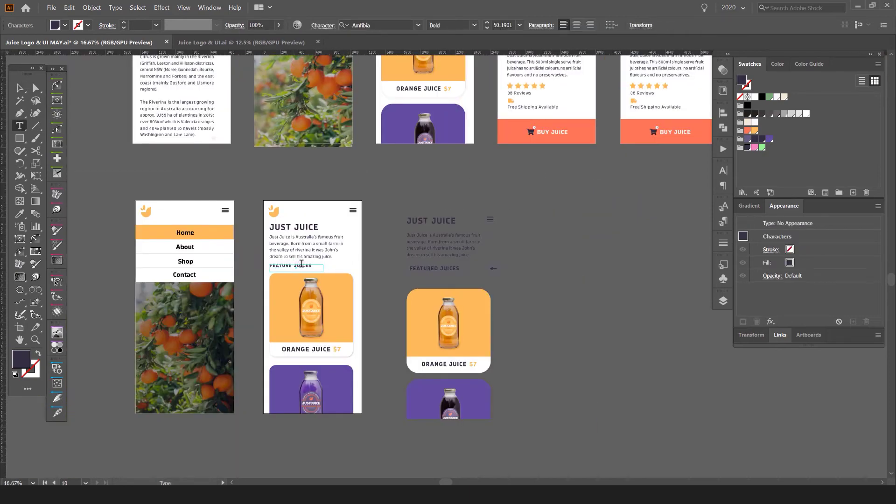
key("Escape")
scroll(359, 251, "up", 2)
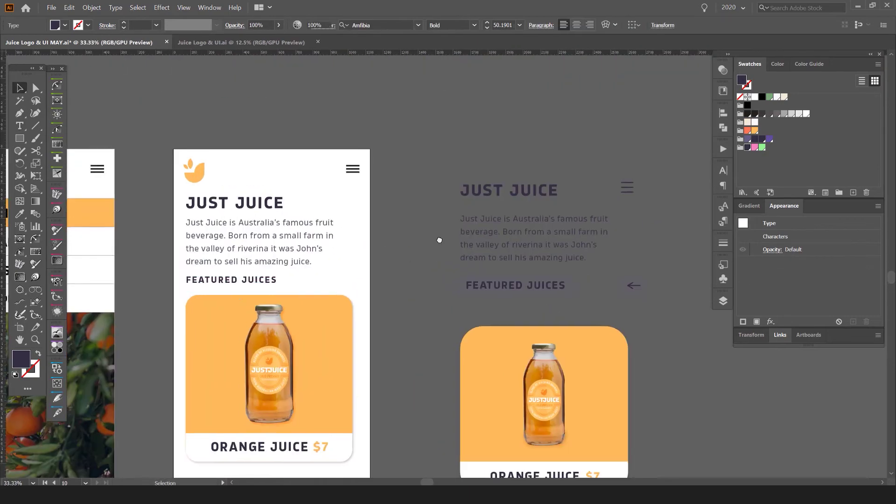
Delete the faded reference copy of the home screen design beside the artboard.
left_click_drag(411, 262, 415, 259)
left_click(437, 243)
key("ctrl+minus")
key("ctrl+minus")
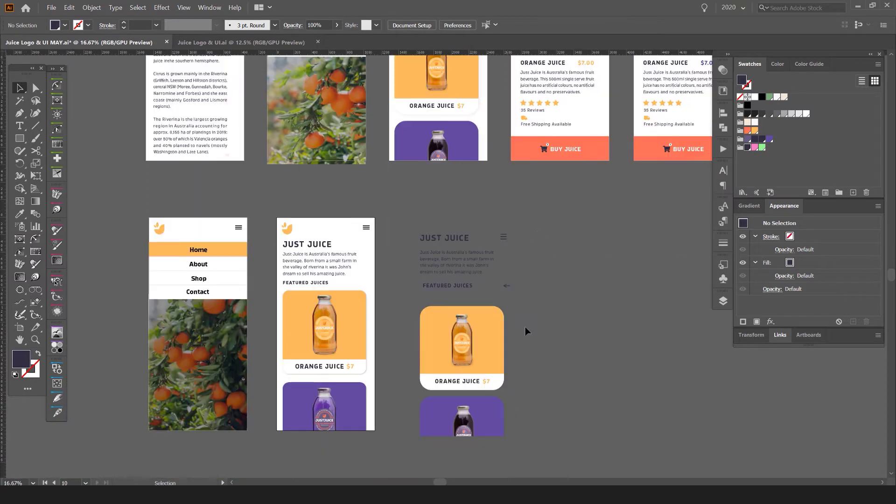
left_click_drag(413, 459, 391, 442)
key("Delete")
Duplicate the home screen artboard beside the original and clear all artwork from the copy.
left_click_drag(438, 313, 422, 365)
key("ctrl+minus")
left_click_drag(547, 321, 465, 316)
key("shift+o")
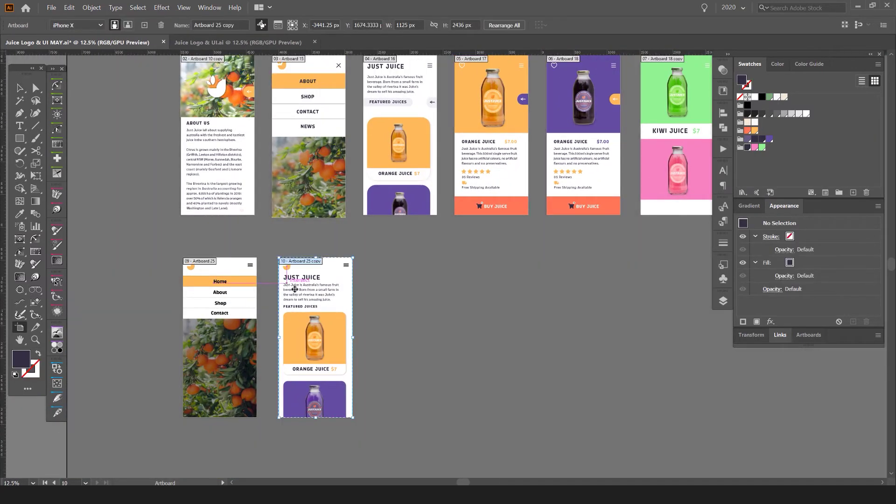
left_click_drag(381, 280, 465, 280)
key("v")
key("ctrl+alt+a")
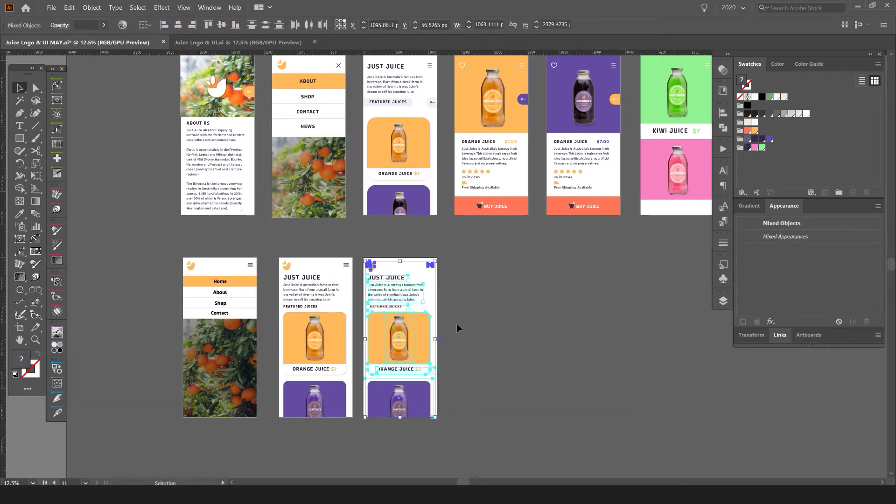
key("Delete")
Copy the finished orange juice product screen's artwork from the upper row to beside the blank artboard as a reference.
left_click_drag(266, 241, 279, 253)
left_click(299, 278)
left_click(512, 262)
left_click_drag(527, 258, 476, 288)
left_click(440, 176)
key("ctrl+alt+a")
left_click_drag(446, 122, 470, 326)
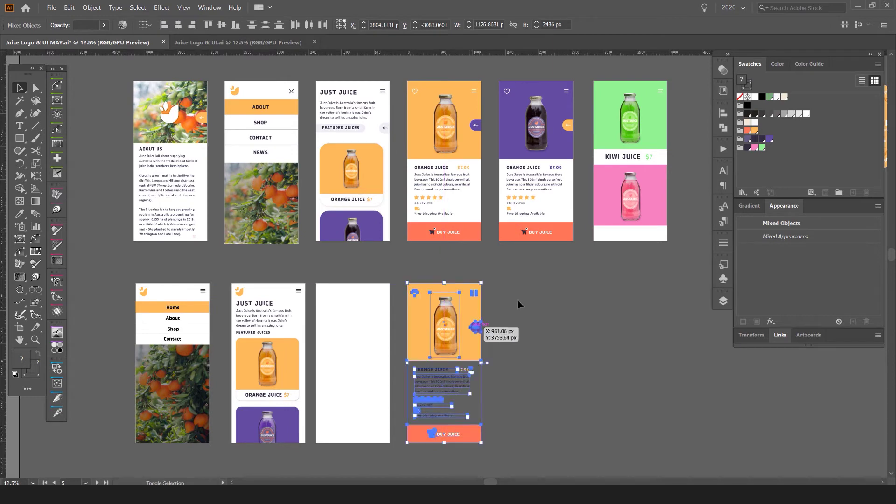
left_click(500, 308)
scroll(389, 309, "up", 2)
left_click_drag(388, 309, 466, 164)
key("Tab")
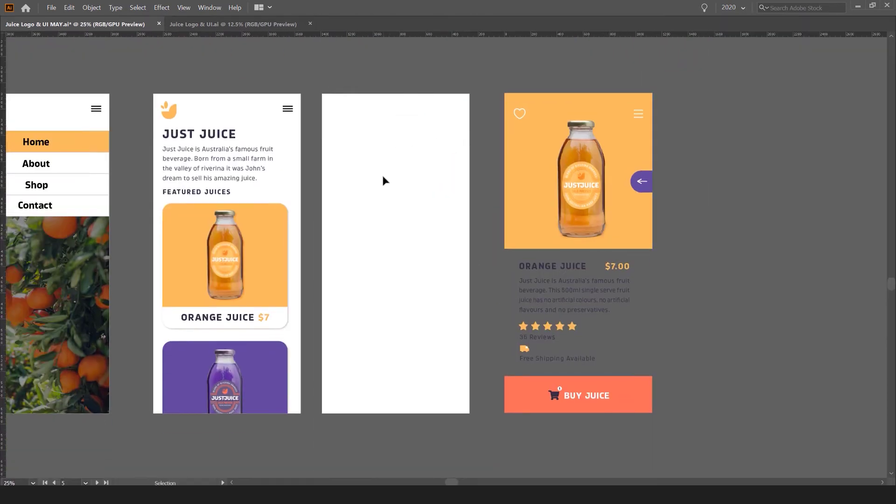
scroll(450, 184, "up", 1)
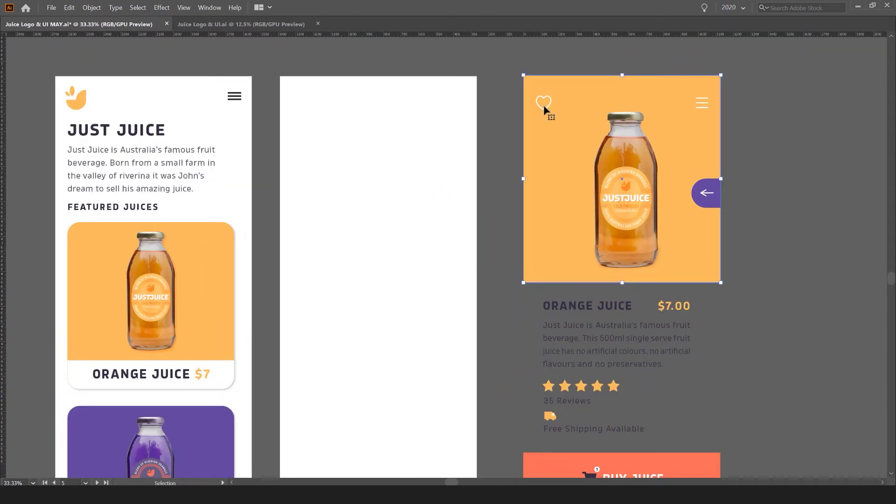
double_click(544, 109)
key("Escape")
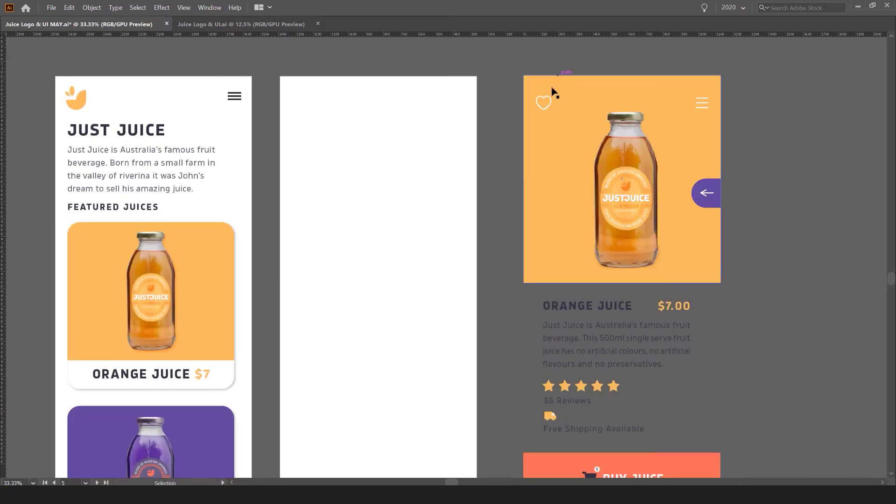
left_click_drag(550, 100, 323, 98)
key("ctrl+z")
Draw an orange rectangle about 1125 × 1197 px across the upper half of the blank artboard.
left_click(335, 88)
key("m")
mouse_move(279, 75)
left_mouse_down()
mouse_move(510, 316)
mouse_move(480, 306)
mouse_move(477, 284)
left_mouse_up()
left_click_drag(381, 206, 528, 190)
scroll(485, 208, "up", 1)
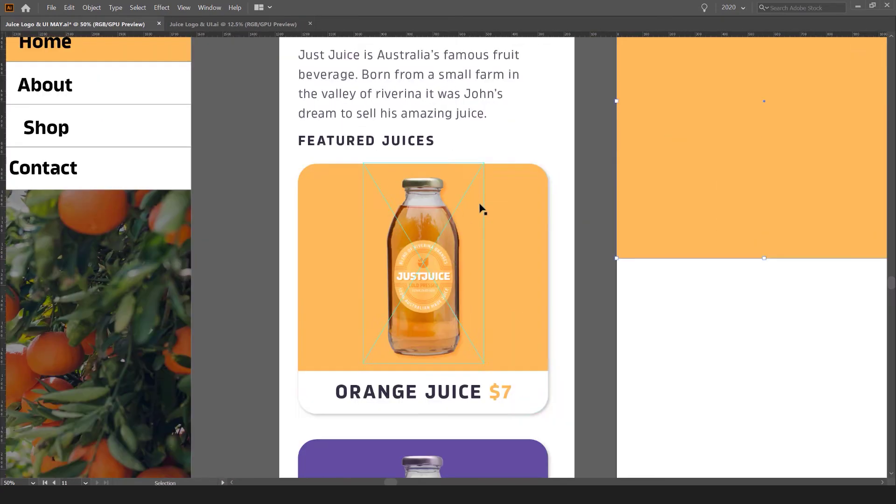
left_click(480, 266)
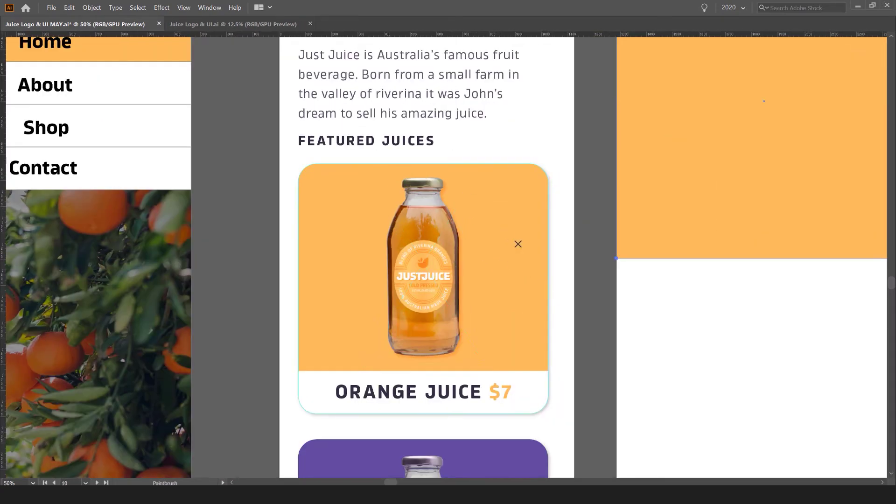
key("ctrl+z")
scroll(686, 236, "right", 1)
scroll(630, 237, "down", 1)
left_click_drag(628, 237, 451, 259)
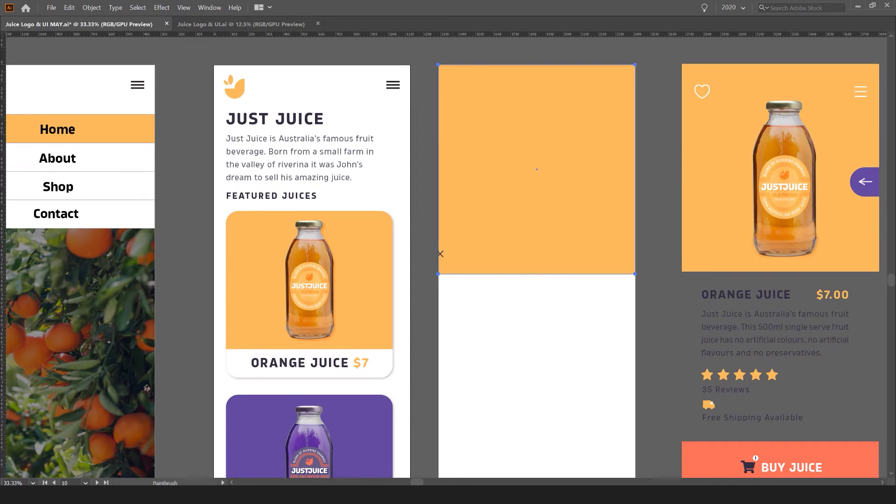
key("Tab")
left_click(748, 147)
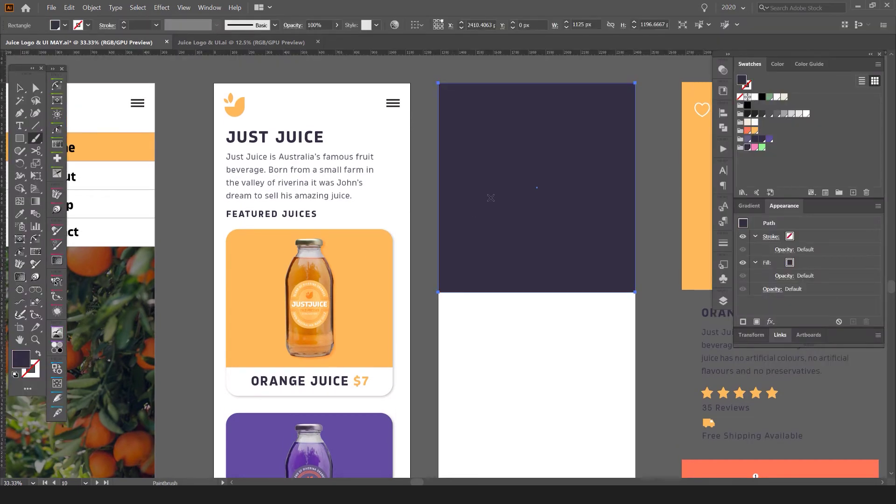
key("ctrl+z")
left_click(508, 314)
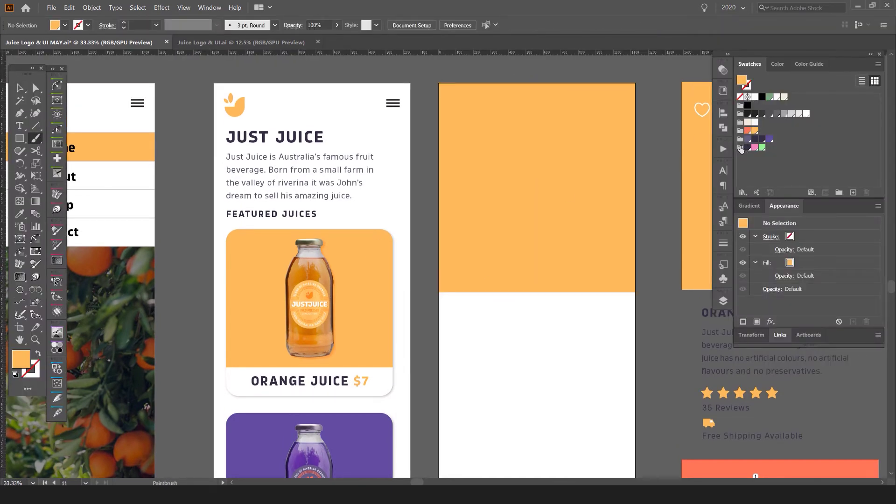
Sketch a dark brush arrow from the orange juice card to the new screen's orange block, then undo it.
left_click(748, 147)
mouse_move(359, 282)
left_mouse_down()
mouse_move(482, 216)
mouse_move(492, 238)
left_mouse_up()
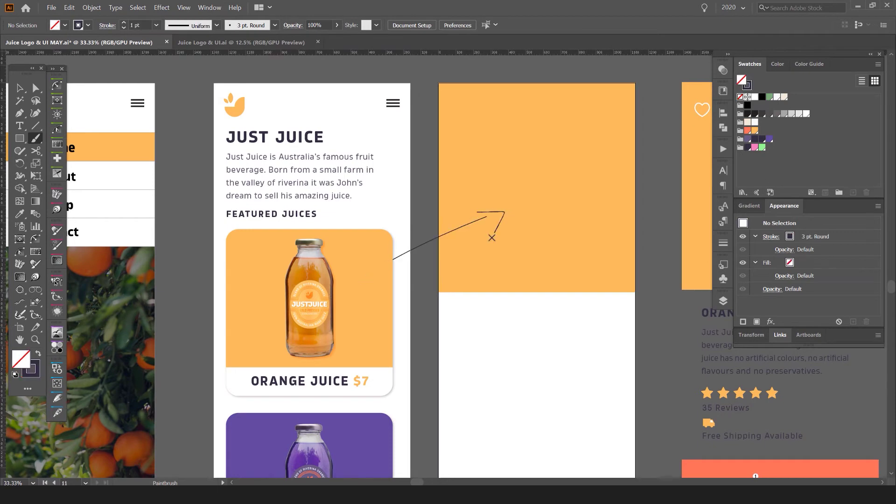
scroll(485, 245, "down", 2)
scroll(397, 238, "up", 2)
key("v")
key("ctrl+z")
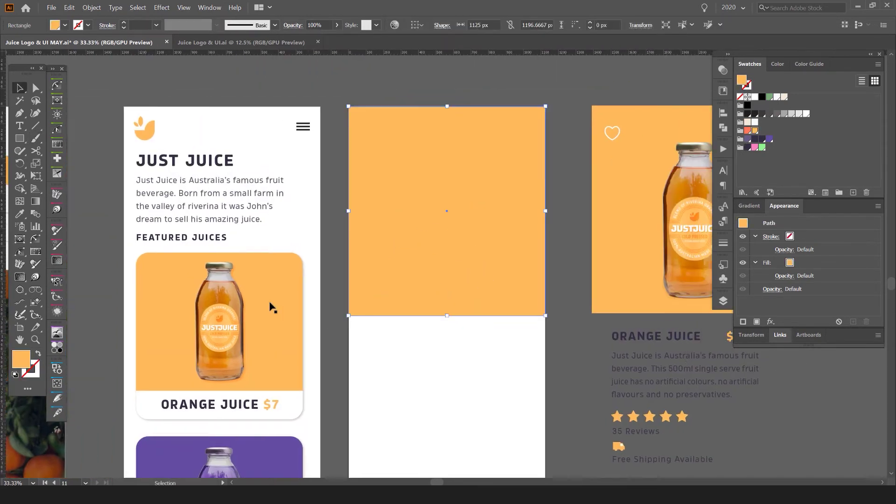
Copy the orange bottle image onto the new screen's orange block and enlarge it to about 632 × 1049 px.
left_click_drag(270, 307, 462, 182)
left_click_drag(456, 136, 463, 105)
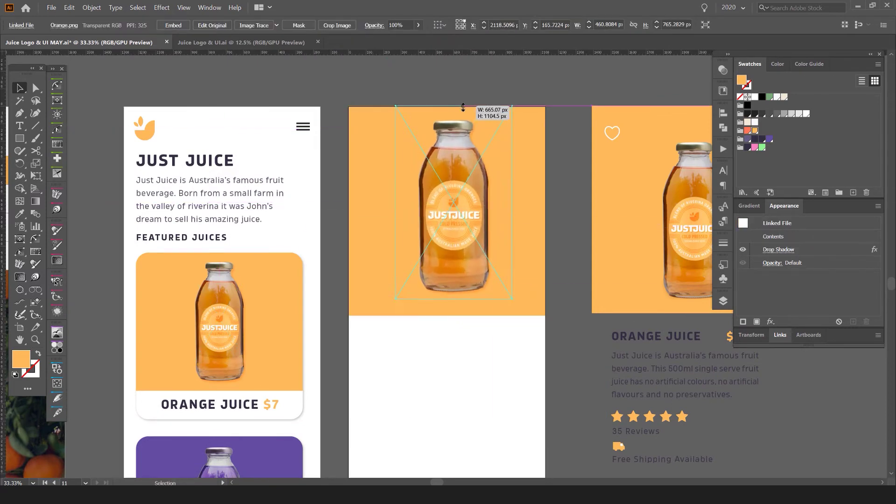
left_click_drag(458, 139, 453, 146)
left_click_drag(448, 112, 450, 122)
left_click_drag(453, 183, 452, 180)
left_click_drag(419, 405, 387, 334)
left_click(387, 334)
left_click(427, 195)
scroll(434, 226, "down", 1)
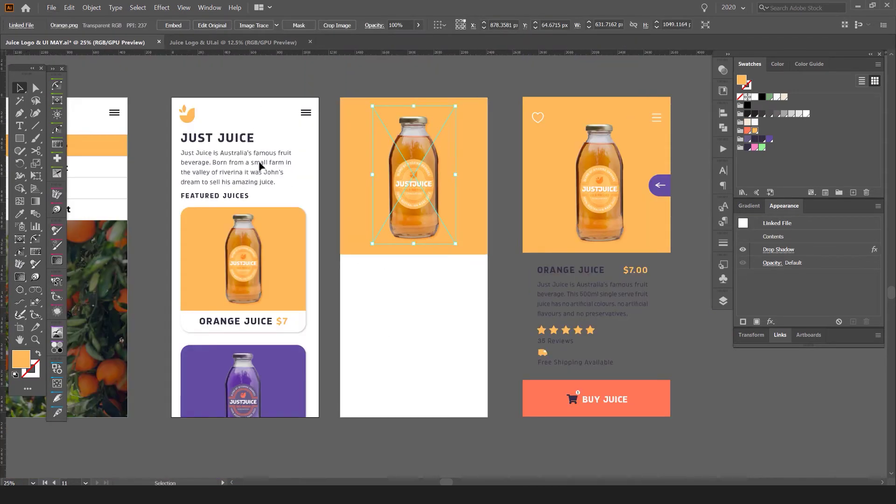
Copy the JUST JUICE heading and intro paragraph from the home screen into the white area below the large bottle.
left_click(237, 172)
left_click_drag(238, 173, 410, 301)
scroll(283, 221, "up", 1)
left_click_drag(233, 176, 324, 187)
Draw a spacer rectangle about 72 × 641 px in the home screen's side margin and copy it to the new screen's margin.
left_click(219, 88)
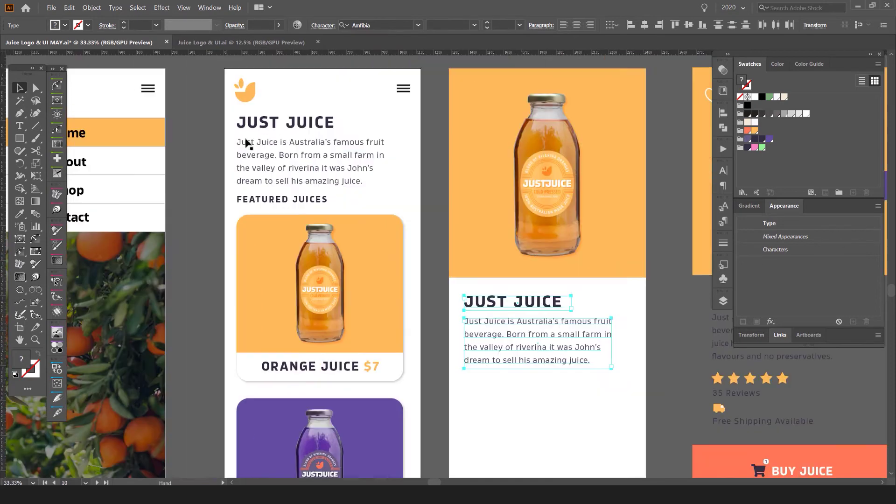
left_click_drag(224, 68, 235, 180)
key("v")
mouse_move(233, 127)
left_mouse_down()
mouse_move(430, 300)
mouse_move(457, 283)
left_mouse_up()
Fill both margin spacer rectangles with the coral colour.
left_click(747, 131)
left_click(236, 126)
key("i")
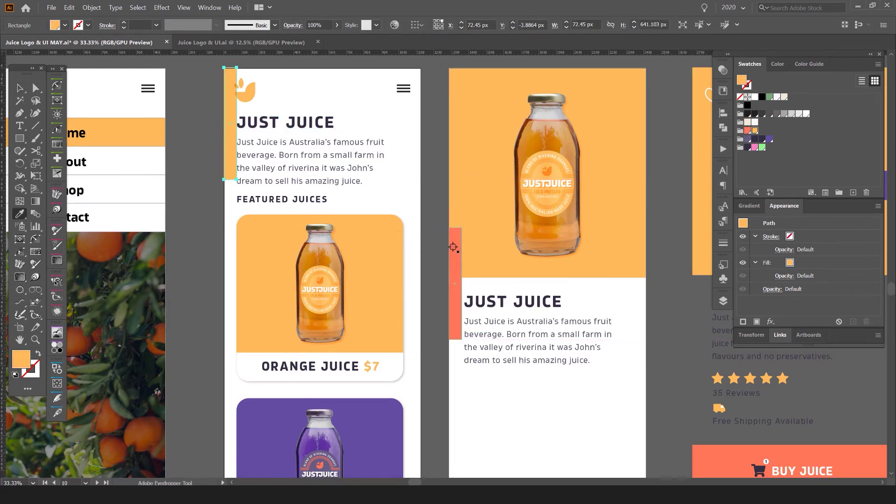
left_click(453, 250)
key("v")
Place a vertical guide along the inner edge of the new screen's spacer, show the guides and delete that spacer.
scroll(232, 113, "up", 2)
scroll(215, 179, "up", 2)
scroll(257, 221, "down", 3)
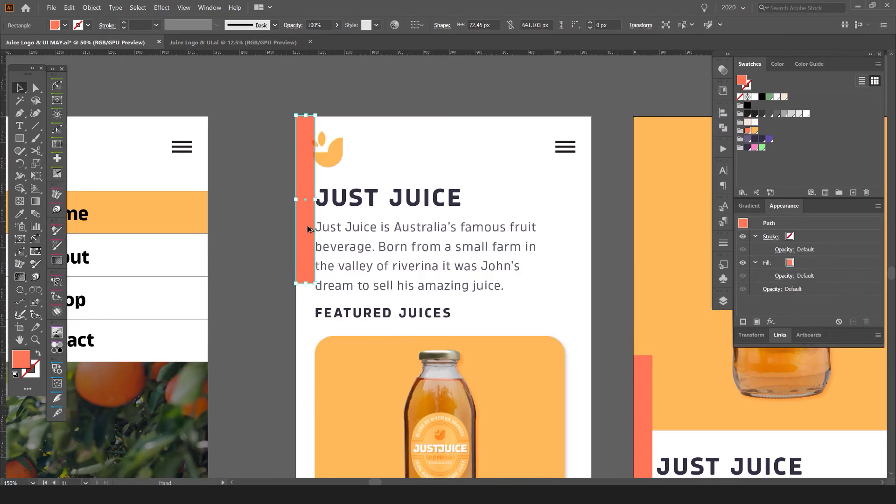
left_click_drag(4, 71, 273, 163)
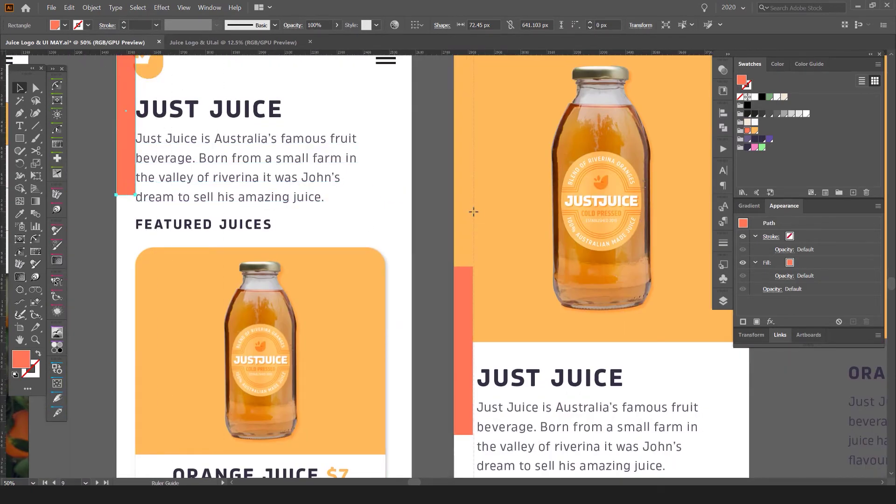
left_click_drag(473, 210, 472, 211)
left_click_drag(508, 317, 440, 155)
left_click(392, 216)
key("ctrl+;")
key("Delete")
Nudge the new screen's heading and paragraph together so their edge lines up with the vertical margin guide.
left_click_drag(637, 213, 525, 304)
key("shift+Left")
key("Left")
key("Left")
key("Left")
key("Left")
scroll(509, 287, "down", 1)
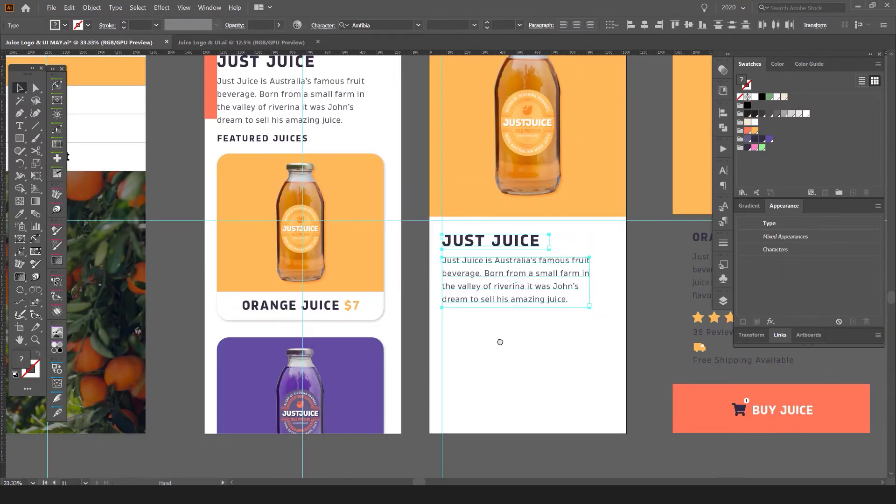
left_click_drag(495, 336, 526, 332)
left_click(509, 331)
Draw a coral spacer about 73 × 213 px in the new screen's margin and copy it to the home screen's margin.
key("m")
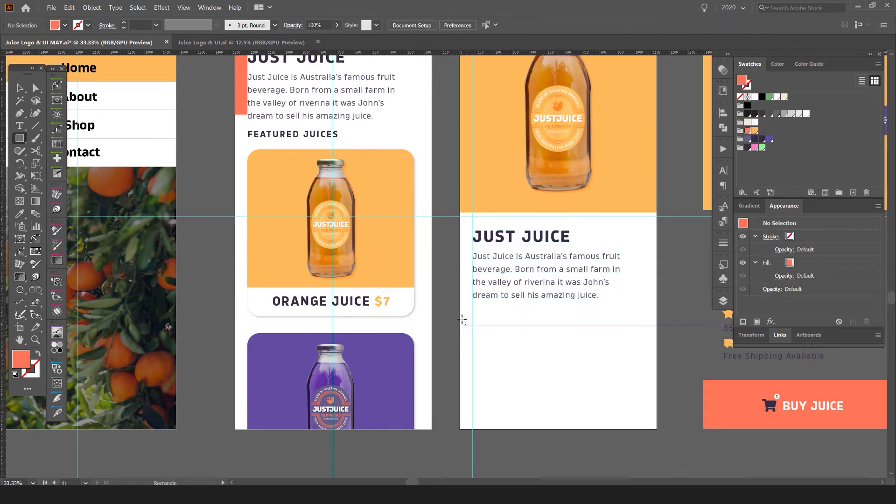
left_click_drag(460, 312, 472, 350)
scroll(490, 353, "up", 3)
key("v")
left_click(468, 345)
scroll(431, 329, "down", 2)
scroll(490, 296, "left", 2)
left_click_drag(503, 300, 167, 299)
scroll(149, 290, "up", 5)
left_click_drag(164, 263, 172, 262)
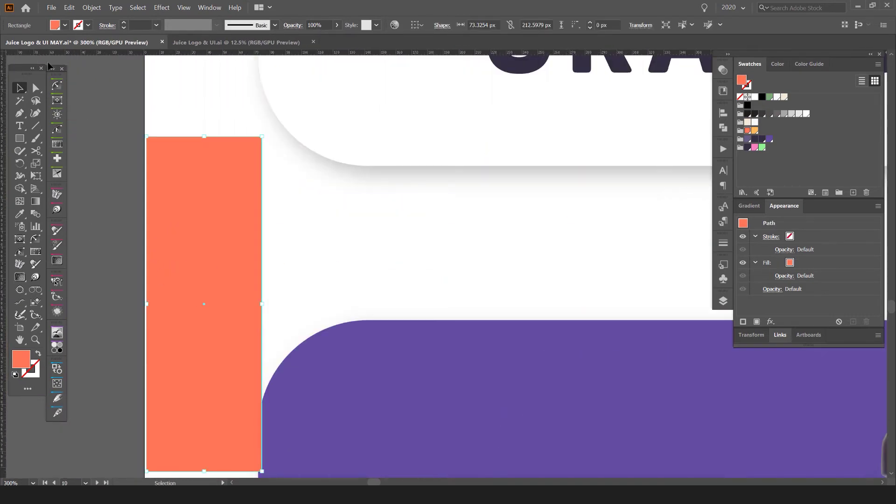
Align a vertical guide with the inner edge of the home screen's spacer and delete that spacer.
left_click_drag(248, 174, 261, 173)
scroll(165, 169, "up", 3)
left_click_drag(165, 164, 160, 158)
left_click(420, 169)
key("ctrl+z")
left_click_drag(270, 150, 264, 149)
left_click_drag(2, 65, 417, 123)
scroll(401, 135, "down", 8)
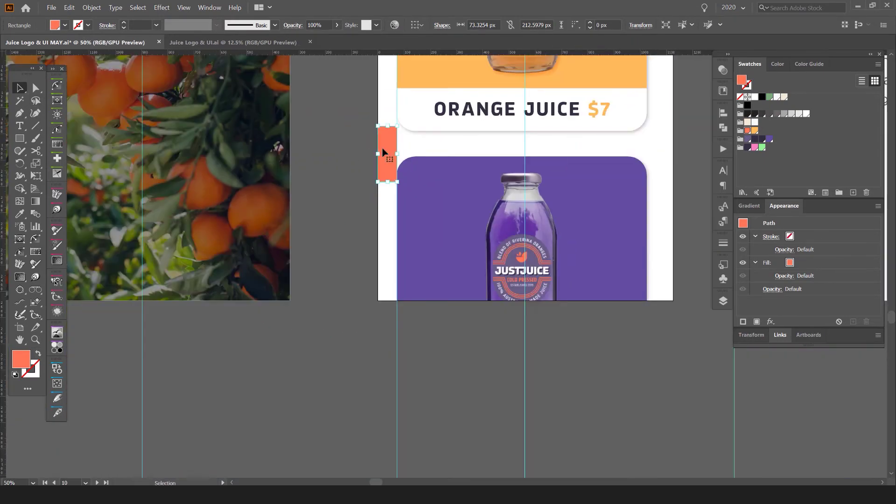
key("Delete")
Change the new screen's heading to "ORANGE JUICE" at a font size of about 82.19 and widen its text frame.
scroll(379, 150, "down", 3)
left_click_drag(481, 152, 387, 273)
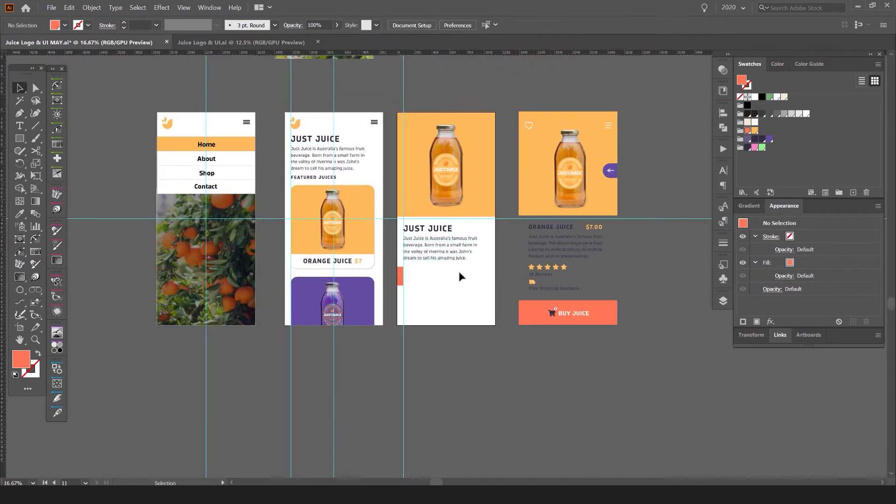
scroll(455, 228, "up", 1)
double_click(417, 235)
triple_click(417, 234)
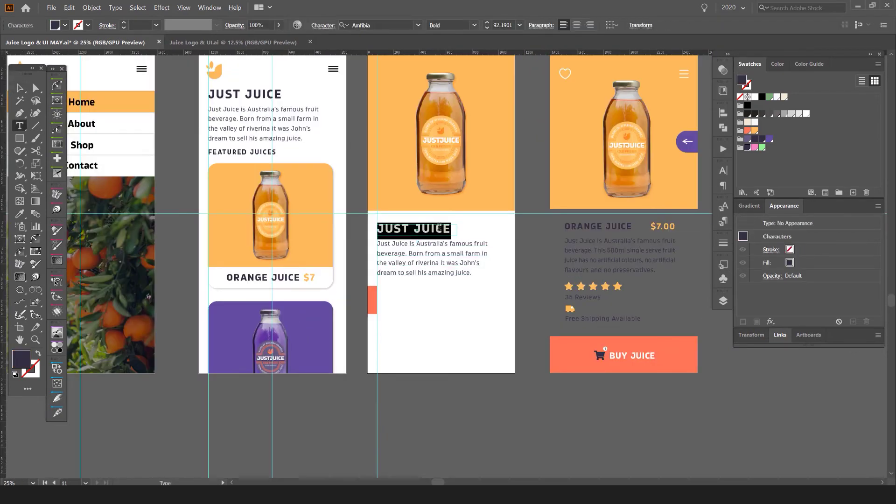
type("ORA")
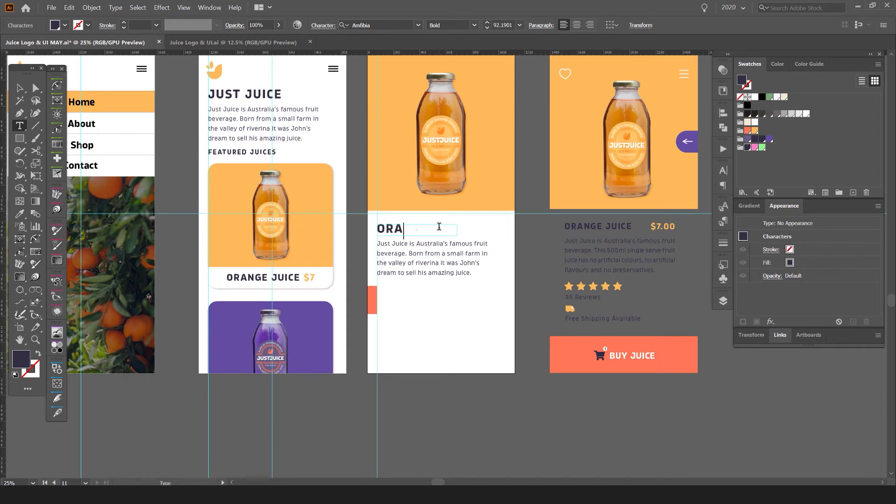
key("ctrl+a")
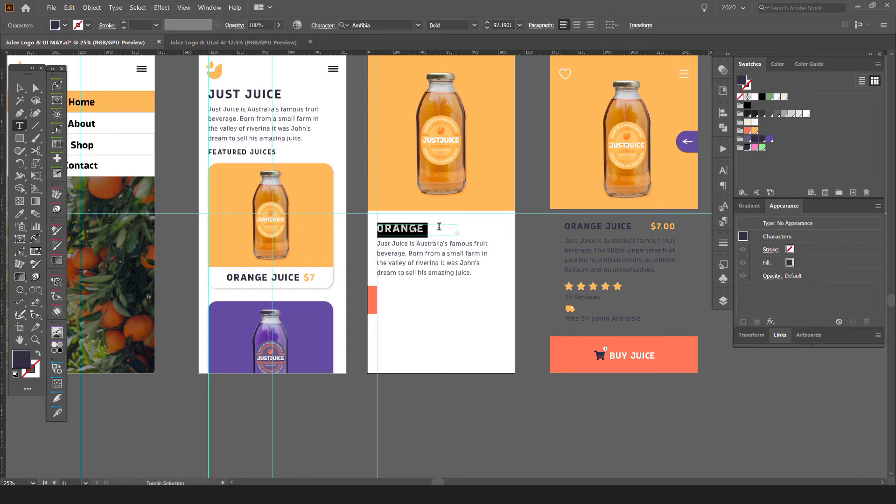
key("Escape")
scroll(438, 224, "up", 2)
left_click_drag(476, 233, 586, 234)
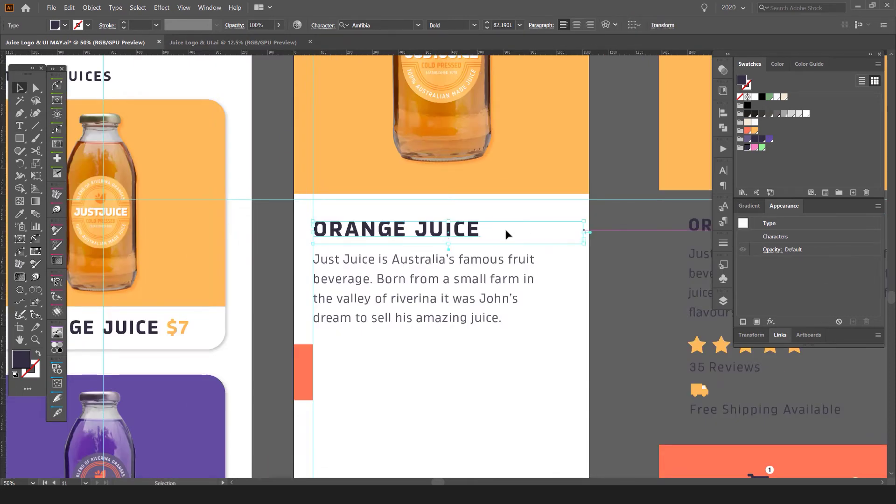
Replace the heading with the card's "ORANGE JUICE $7" text, enlarge it to about 82.19 and narrow its frame.
key("t")
left_click(476, 229)
left_click(189, 322)
key("ctrl+a")
key("ctrl+c")
left_click(477, 233)
key("ctrl+a")
key("ctrl+v")
key("Escape")
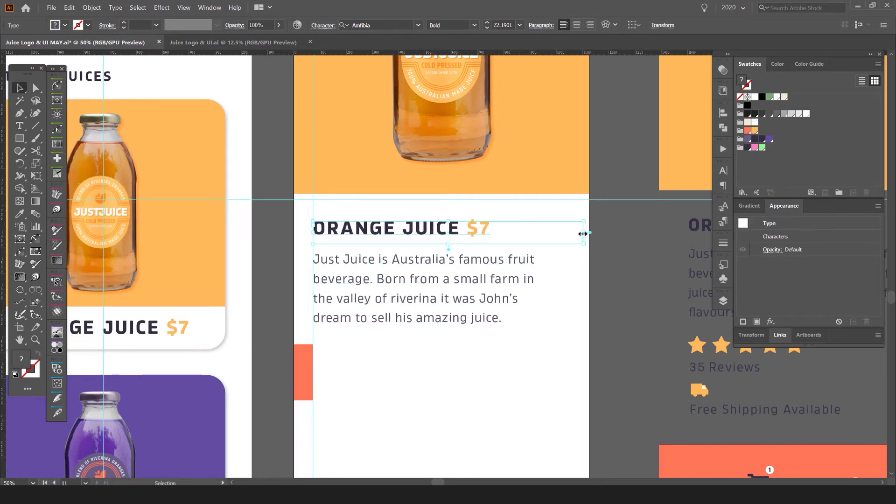
key("ctrl+alt+shift+period")
left_click_drag(585, 234, 568, 233)
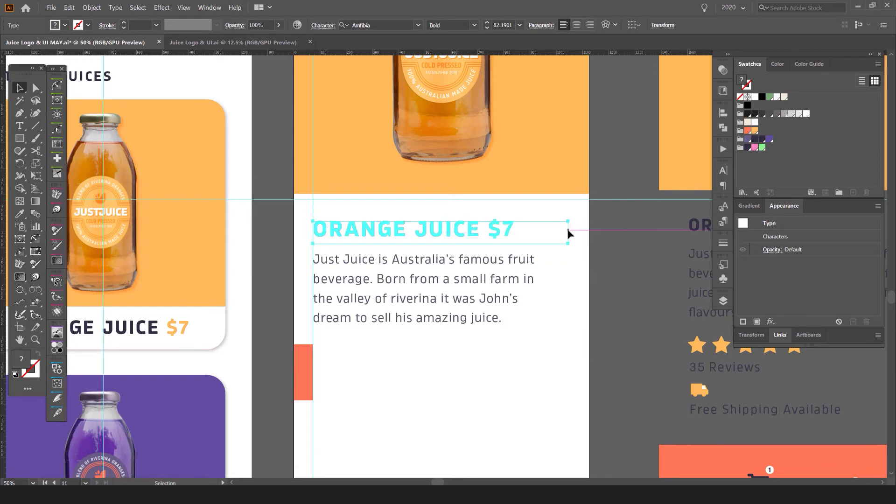
Remove the coral spacer from the new screen's margin below the paragraph.
scroll(568, 233, "down", 2)
left_click_drag(573, 273, 467, 284)
left_click_drag(393, 301, 334, 307)
left_click(376, 304)
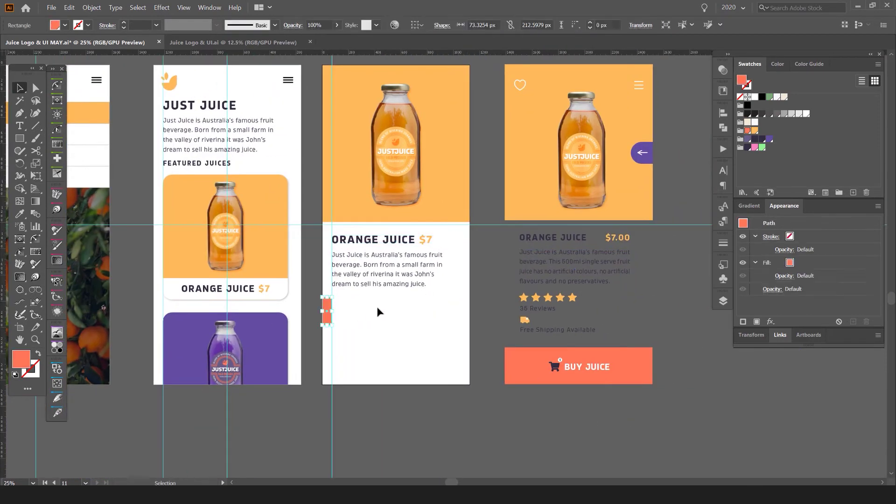
scroll(366, 294, "up", 1)
left_click_drag(493, 268, 462, 260)
double_click(566, 259)
key("ctrl+a")
left_click(359, 240)
key("ctrl+a")
key("ctrl+v")
key("ctrl+z")
Replace the new screen's paragraph with the product description copied from the reference screen.
left_click(543, 237)
key("ctrl+a")
key("ctrl+c")
left_click(383, 239)
key("ctrl+a")
key("ctrl+v")
key("Escape")
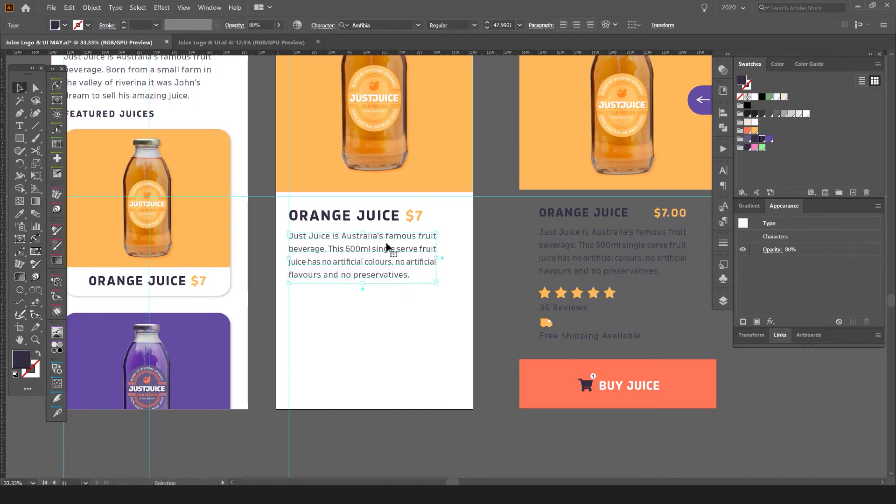
Draw a star about 115 px wide at the margin below the new screen's paragraph and fill it with the orange swatch.
scroll(385, 240, "down", 1)
left_click(390, 281)
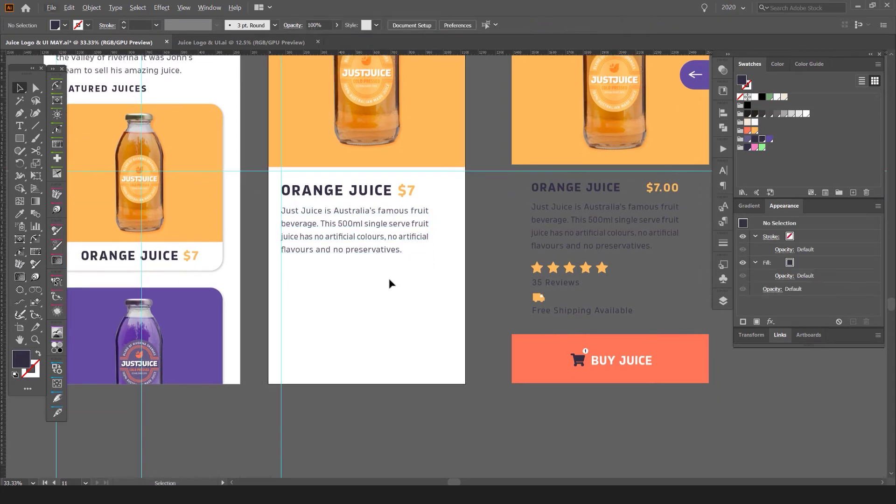
left_click(20, 139)
left_click(60, 188)
scroll(281, 278, "up", 2)
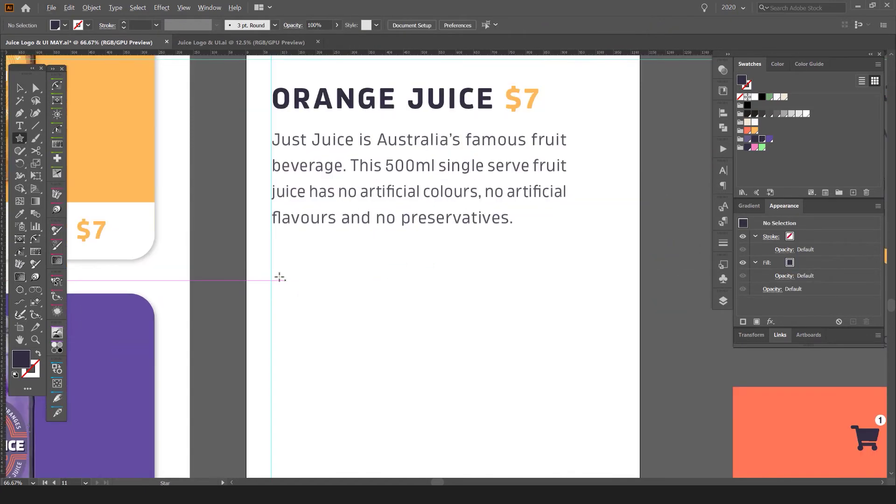
scroll(281, 279, "up", 1)
left_click_drag(300, 280, 300, 240)
scroll(273, 270, "up", 1)
left_click(754, 130)
key("v")
scroll(299, 240, "up", 2)
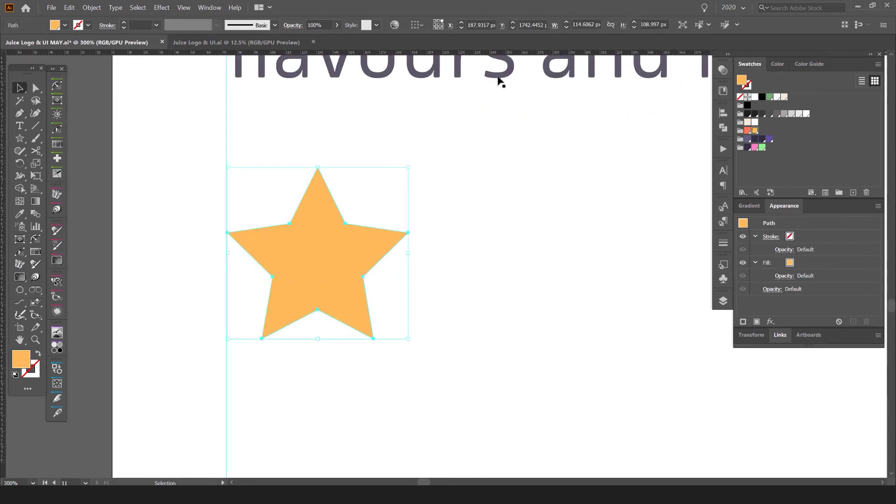
Round all the star's corners with a 5 px radius.
left_click(414, 26)
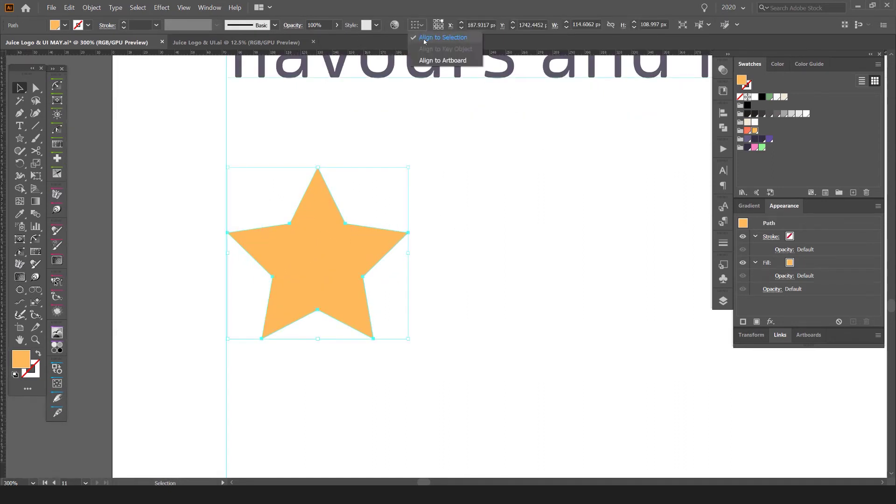
left_click(416, 37)
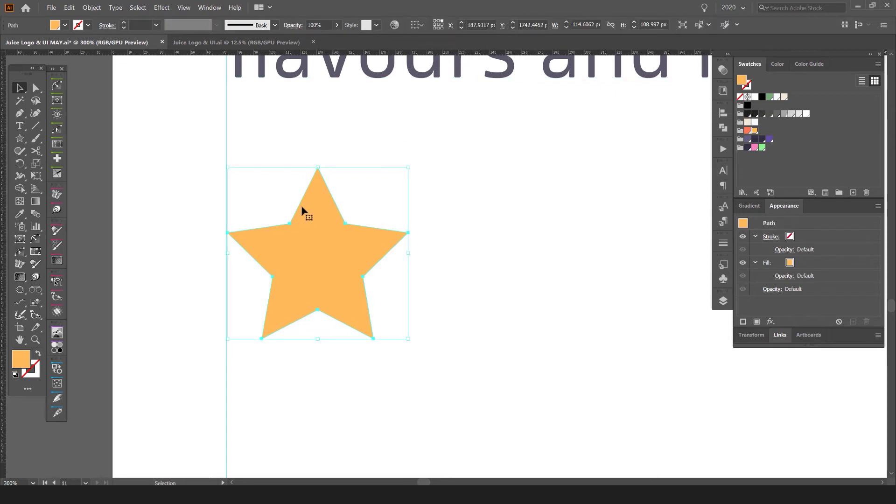
key("a")
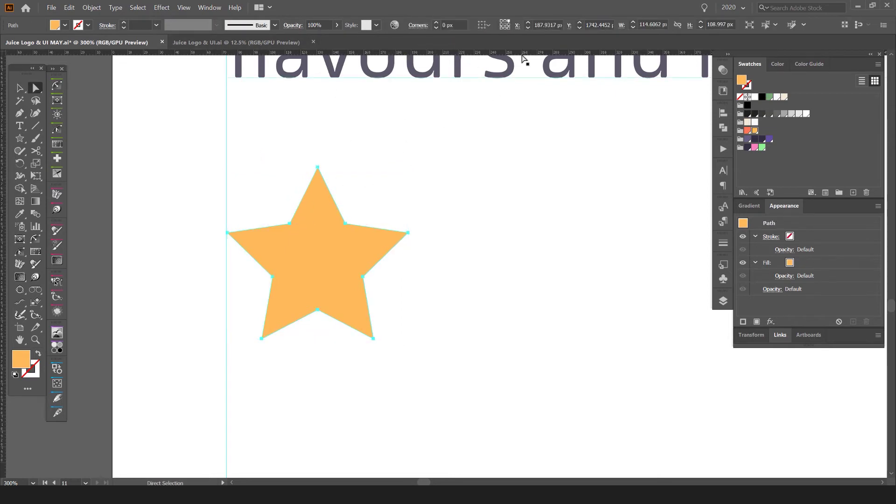
left_click(35, 88)
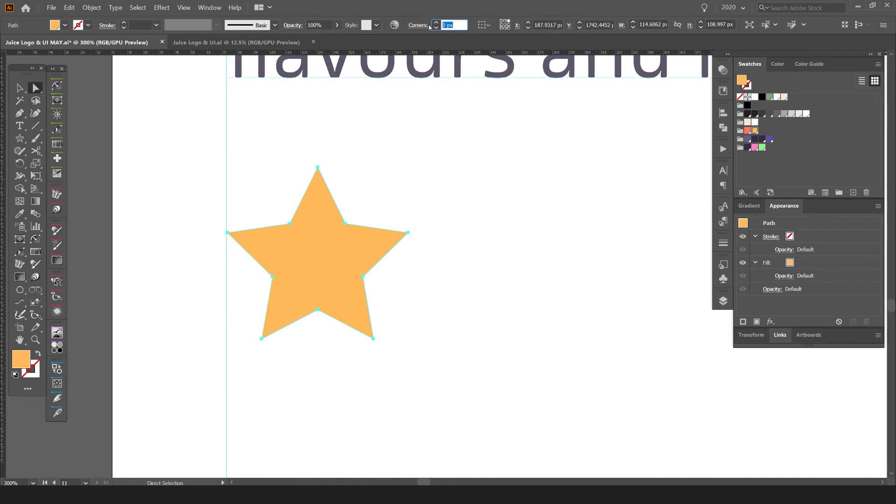
type("10")
key("Return")
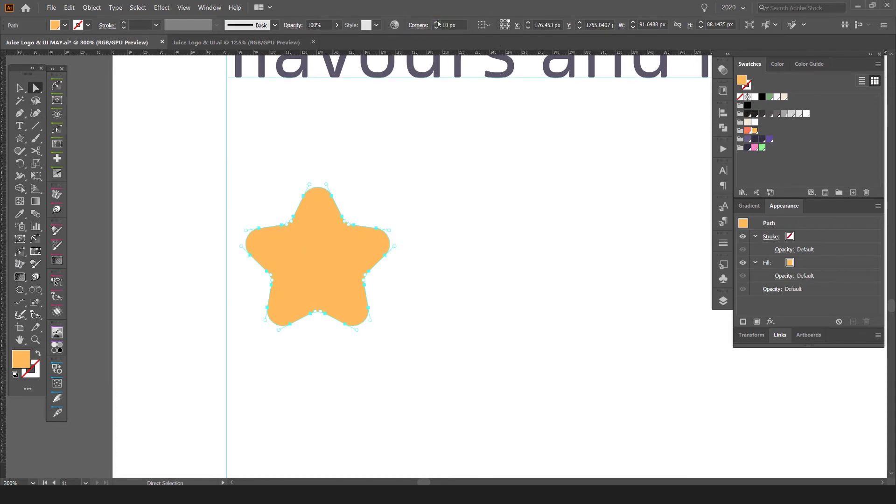
type("5")
key("Return")
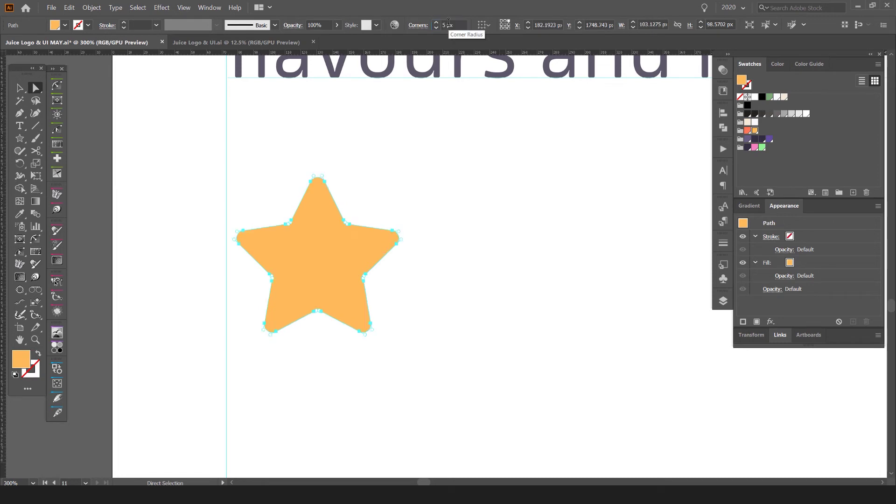
scroll(327, 142, "up", 2)
key("ctrl+shift+a")
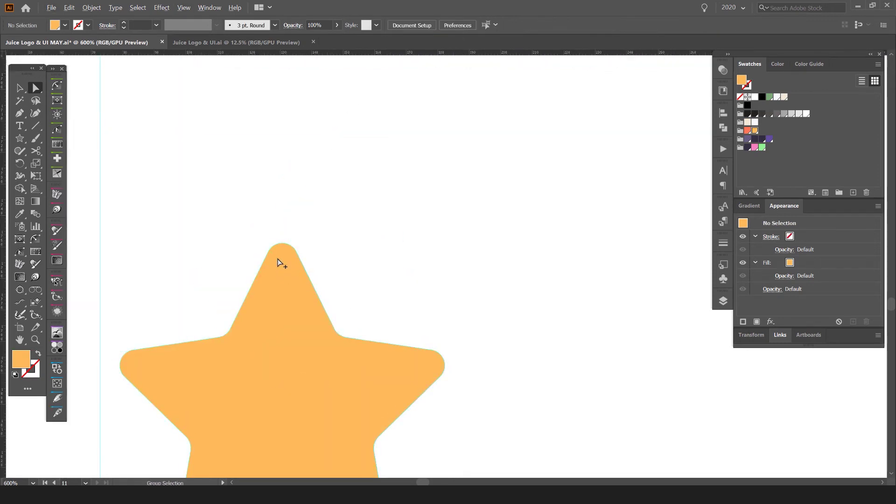
scroll(280, 254, "up", 3)
left_click_drag(405, 286, 352, 166)
scroll(402, 349, "down", 6)
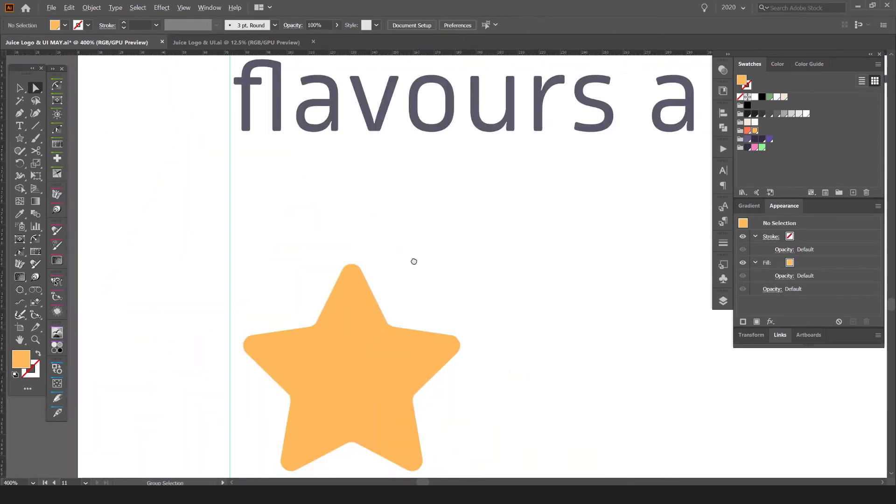
Duplicate the rounded star along the same line to make an evenly spaced row of five stars.
left_click_drag(358, 242, 442, 240)
key("ctrl+z")
left_click(334, 244)
left_click_drag(337, 252, 470, 252)
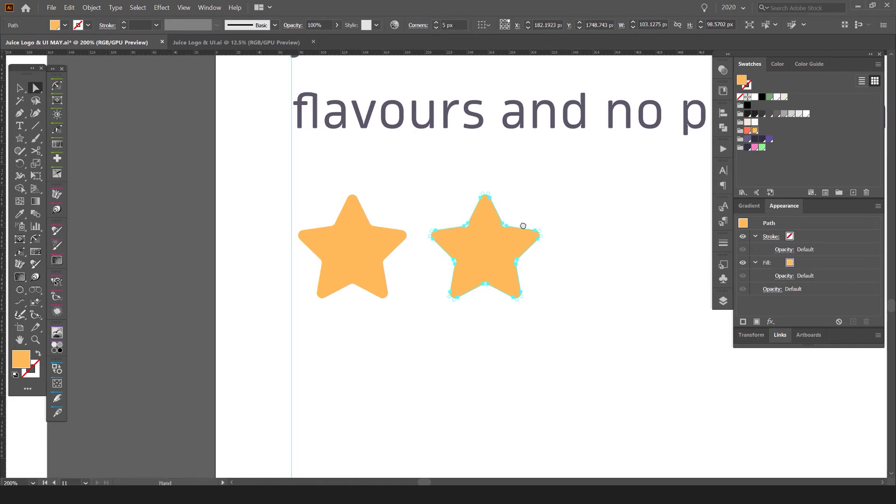
left_click_drag(565, 222, 466, 229)
key("ctrl+d")
key("ctrl+d")
key("ctrl+d")
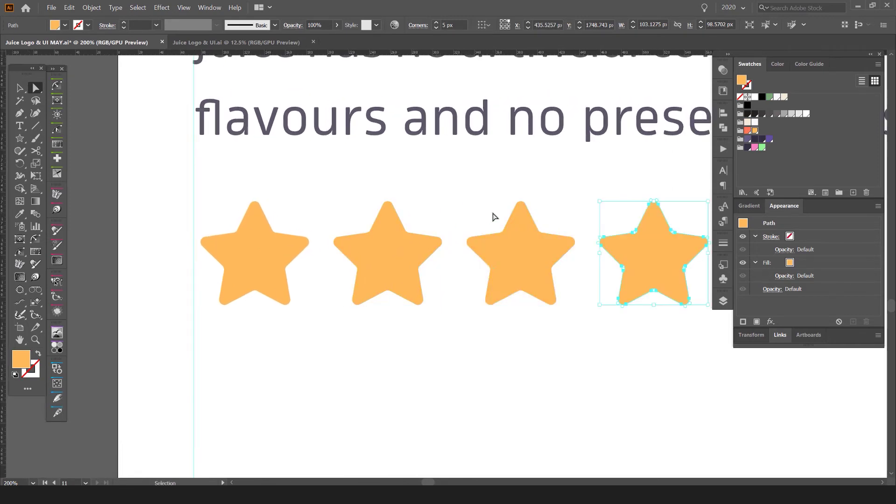
scroll(515, 214, "down", 1)
left_click_drag(518, 208, 521, 197)
key("ctrl+minus")
key("ctrl+minus")
key("ctrl+minus")
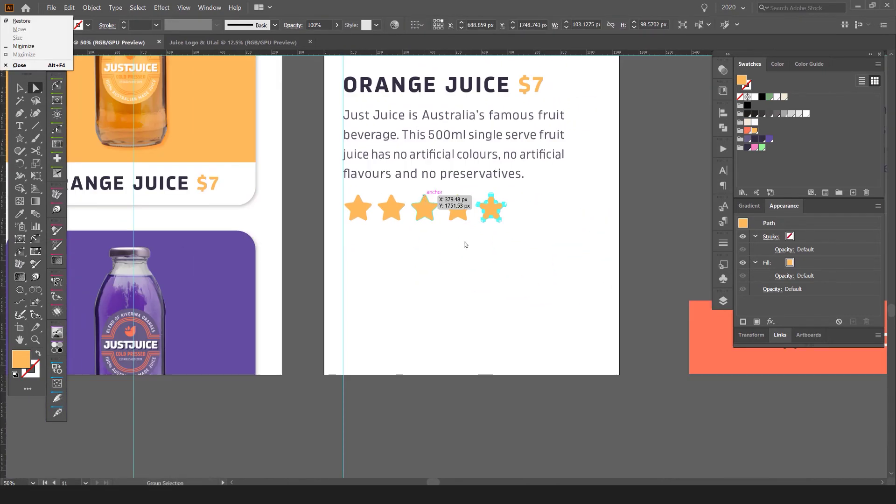
left_click(467, 243)
key("v")
scroll(501, 247, "down", 1)
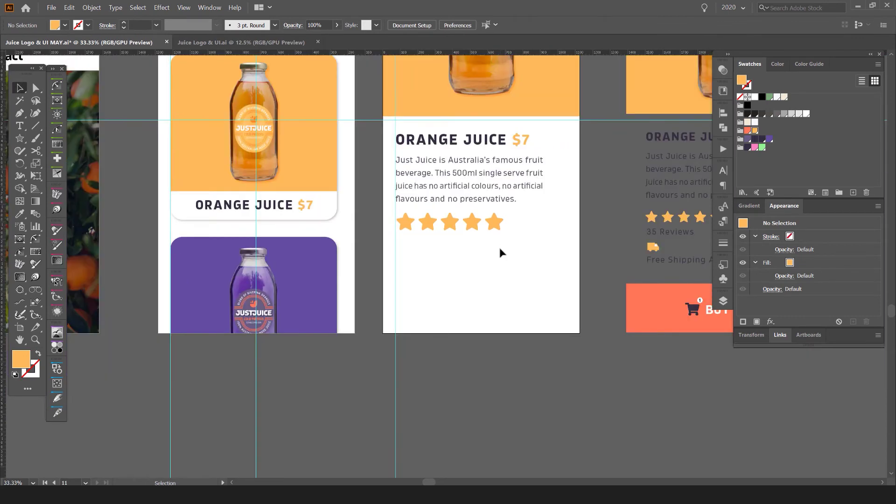
Add the text "35 REVIEWS" directly below the star row at the margin.
scroll(510, 189, "up", 2)
left_click_drag(497, 207, 488, 203)
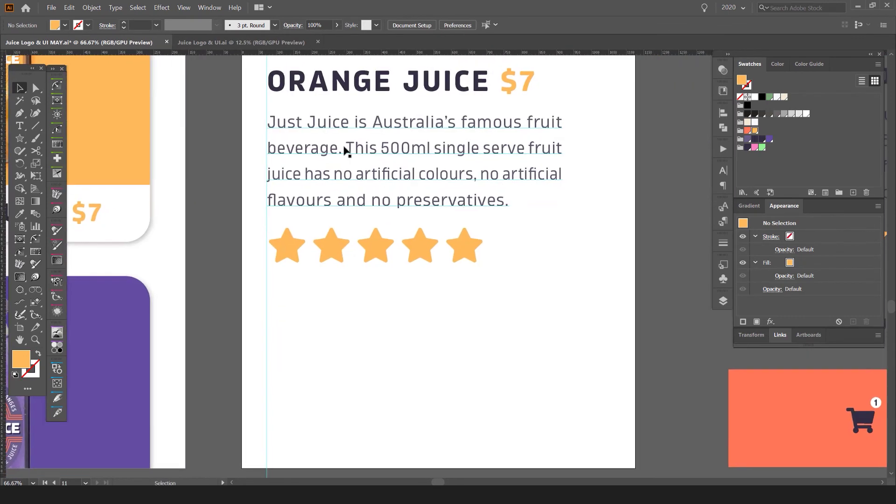
key("t")
left_click(277, 293)
type("35")
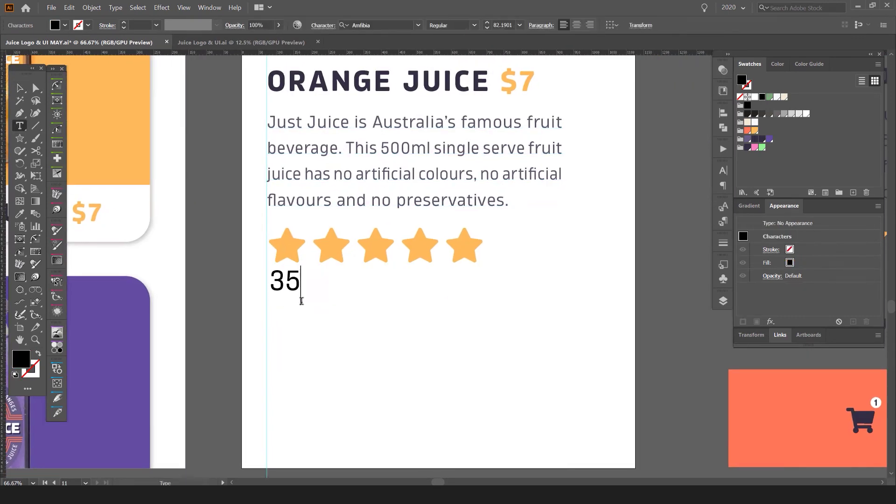
type(" REVIEWS")
key("Escape")
Match the reviews text to the style of the product description paragraph.
key("i")
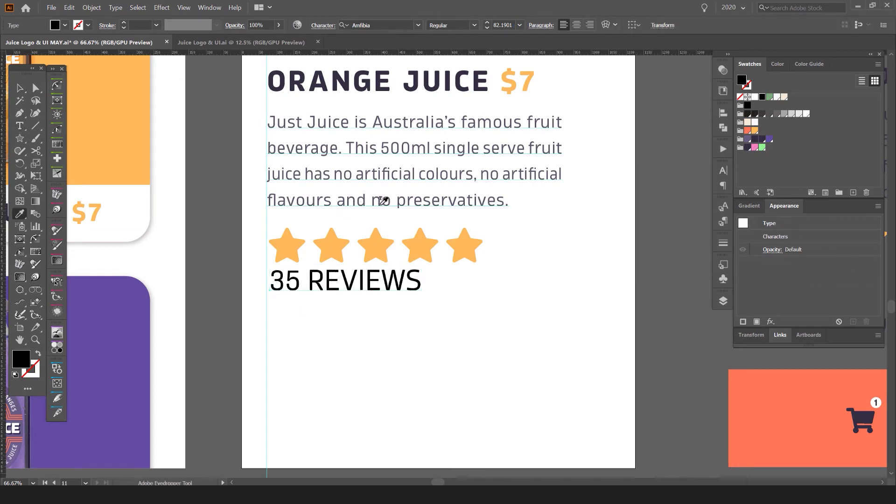
scroll(304, 206, "up", 2)
left_click(324, 189)
left_click_drag(331, 358, 312, 264)
key("v")
key("ctrl+shift+a")
Retype the reviews line's wording in mixed case so it reads "35 Reviews".
left_click(349, 295)
key("t")
left_click_drag(275, 287, 434, 300)
type("eviewxzs")
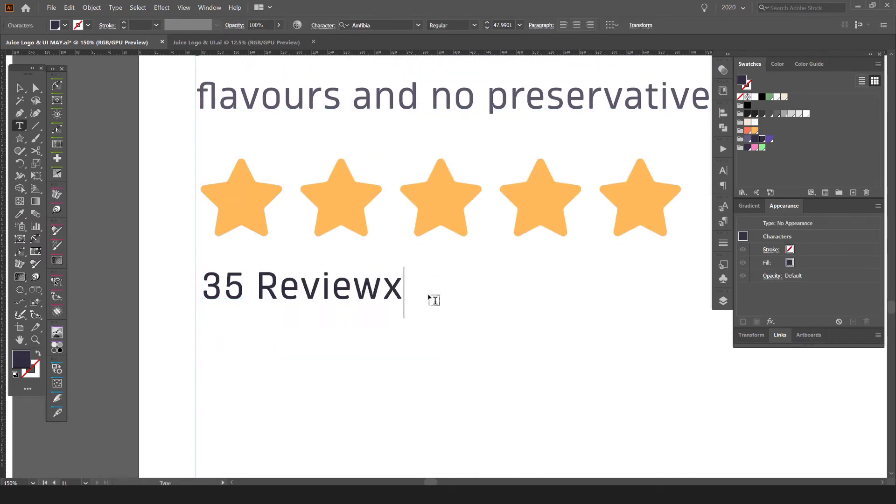
key("BackSpace")
type("s")
key("Escape")
key("ctrl+1")
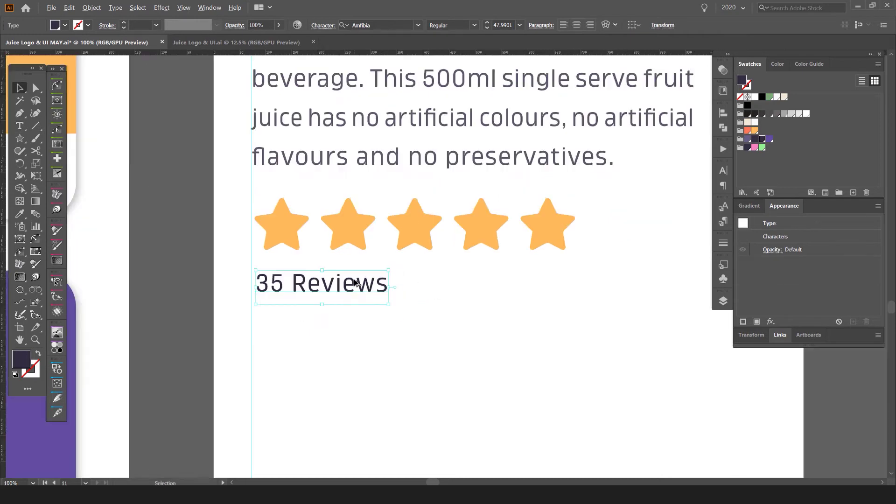
Copy the truck icon and "Free Shipping Available" text from the reference screen and place them at the margin below the reviews line.
scroll(404, 323, "down", 2)
left_click_drag(444, 348, 408, 303)
left_click_drag(687, 267, 246, 312)
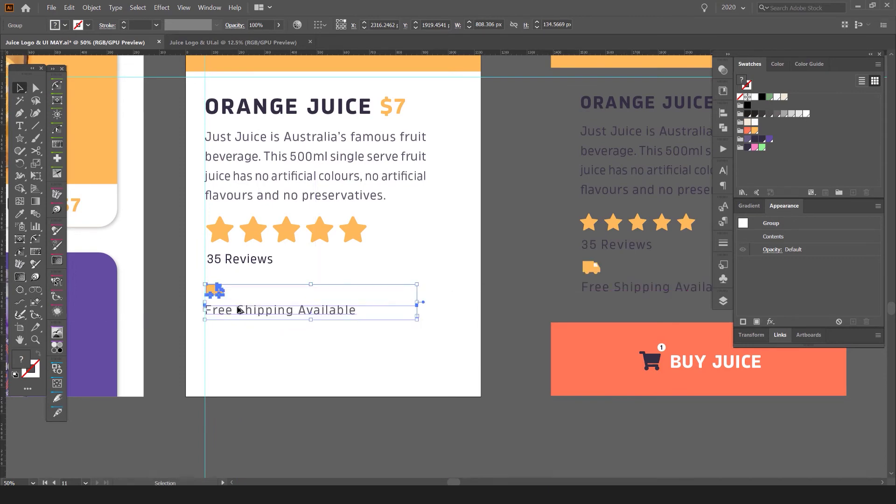
scroll(215, 299, "up", 3)
left_click(337, 252)
scroll(244, 263, "up", 2)
left_click_drag(339, 224, 385, 176)
scroll(350, 203, "up", 1)
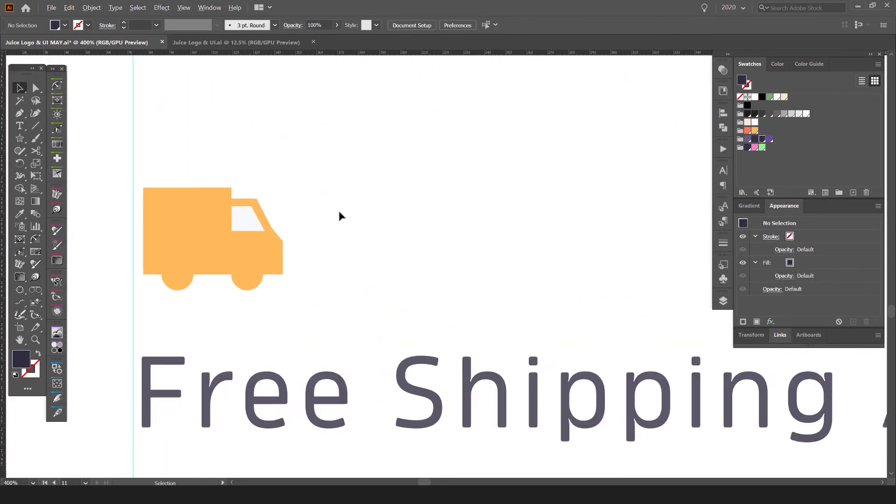
Draw a dark square truck body with two round wheels beside the orange truck icon.
key("Tab")
mouse_move(346, 208)
left_mouse_down()
mouse_move(414, 203)
mouse_move(341, 224)
left_mouse_up()
mouse_move(382, 190)
left_mouse_down()
mouse_move(486, 282)
mouse_move(477, 283)
left_mouse_up()
key("v")
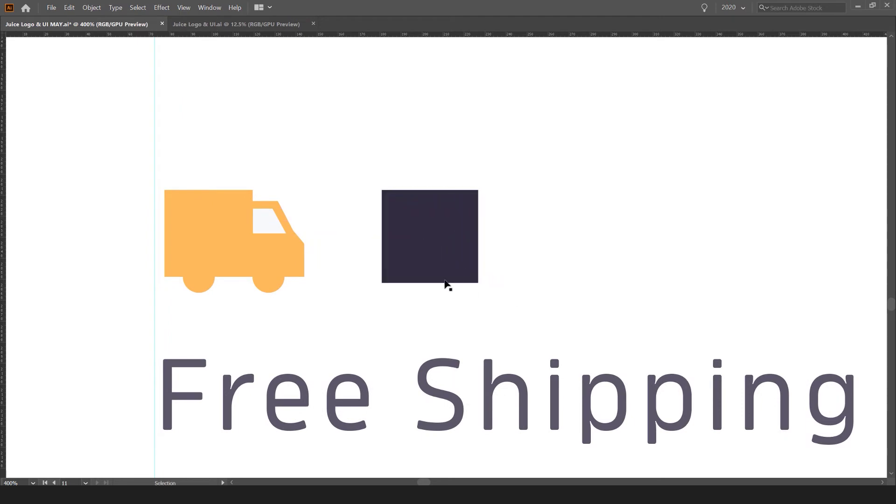
mouse_move(403, 282)
left_mouse_down()
mouse_move(420, 298)
mouse_move(466, 284)
left_mouse_up()
key("v")
Add a cab rectangle overlapping the front of the dark truck body and slant its front edge by pulling the upper corner inward.
scroll(492, 242, "up", 1)
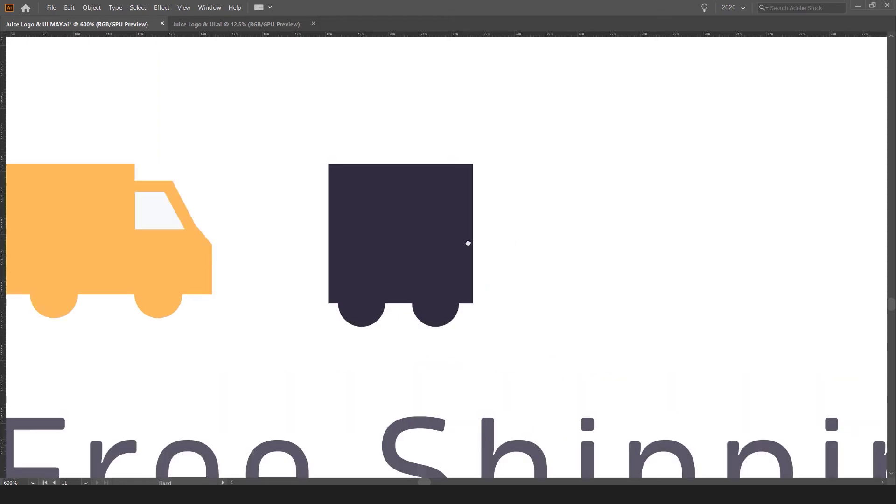
left_click_drag(443, 191, 542, 292)
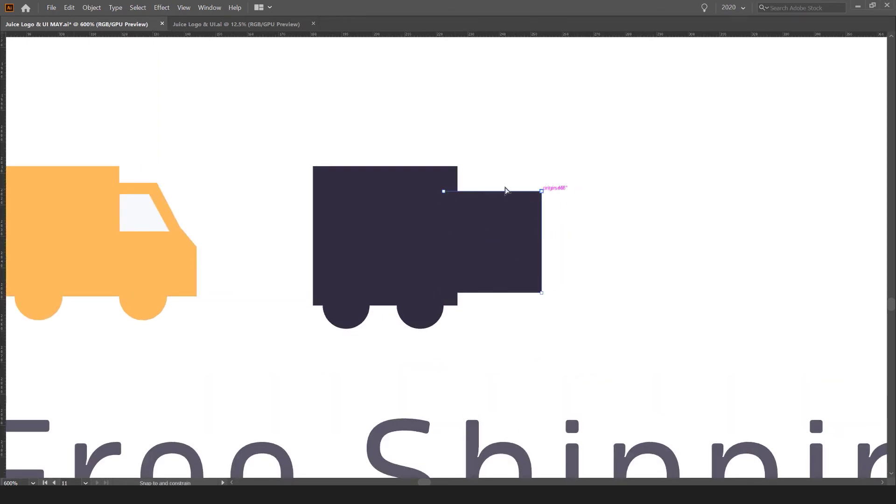
left_click_drag(541, 191, 505, 191)
scroll(523, 242, "up", 1)
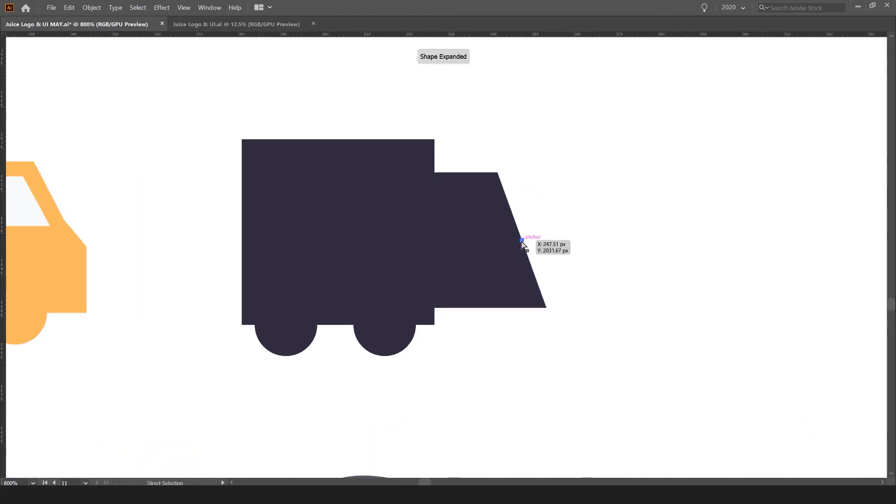
Add an anchor point on the cab's slanted front and reshape the edge into a windscreen and a stepped bonnet.
key("v")
left_click(509, 247)
key("p")
left_click(523, 246)
key("a")
left_click_drag(524, 245, 547, 252)
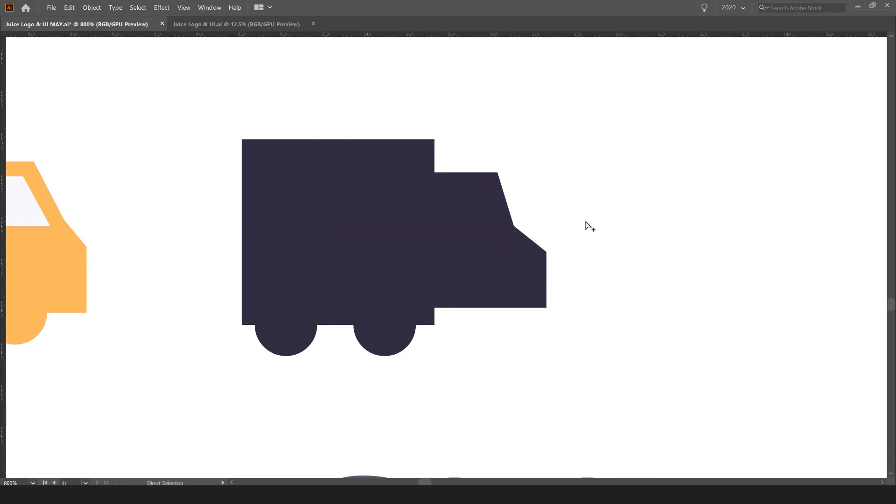
scroll(589, 226, "down", 2)
scroll(590, 216, "up", 2)
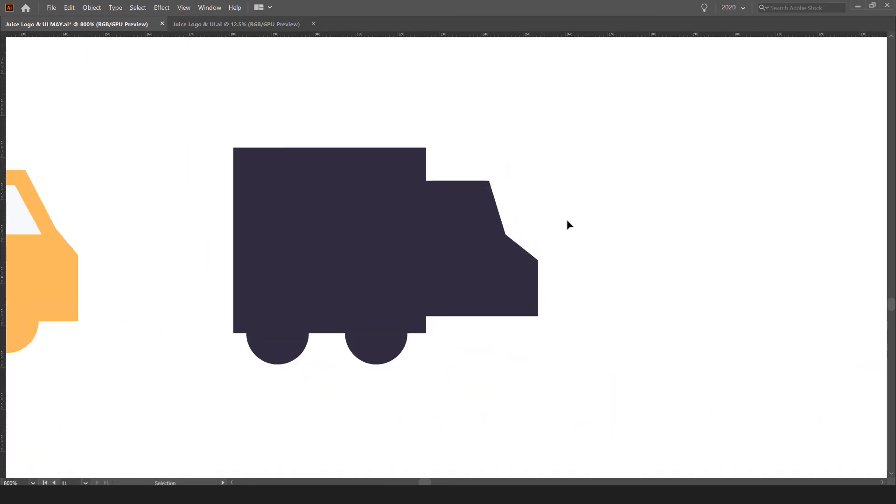
Draw a white window inside the dark truck's cab with its front edge slanted.
mouse_move(433, 192)
left_mouse_down()
mouse_move(481, 235)
mouse_move(494, 235)
left_mouse_up()
key("a")
key("i")
left_click(496, 190)
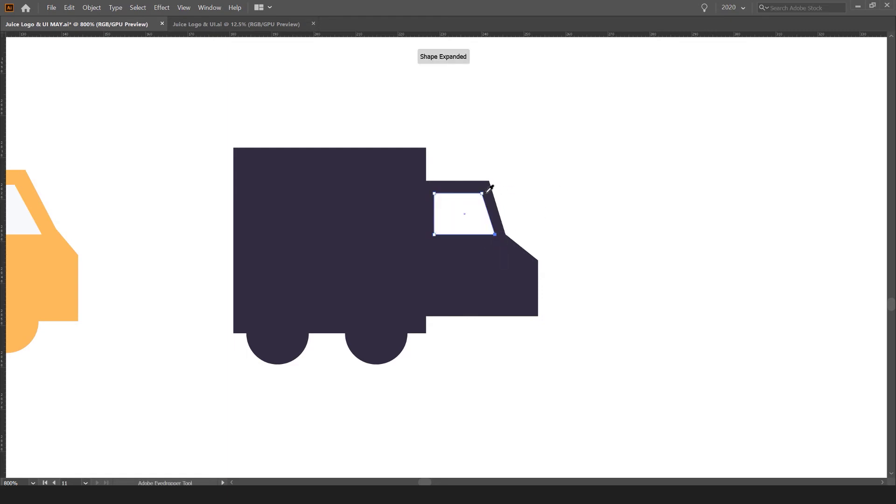
Adjust the window's upper front corner so its slant follows the cab's front edge.
scroll(497, 196, "up", 2)
key("a")
key("v")
left_click(408, 337)
key("a")
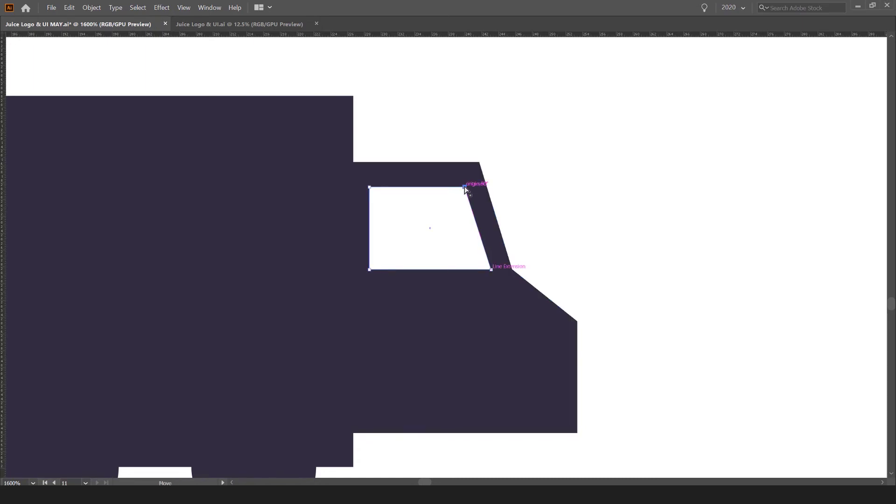
scroll(490, 270, "up", 1)
left_click_drag(478, 261, 466, 260)
key("v")
left_click(488, 287)
left_click(388, 203)
Lower the cab's underside to line up with the base of the truck body.
scroll(372, 136, "down", 2)
left_click_drag(512, 148, 658, 153)
scroll(658, 153, "down", 2)
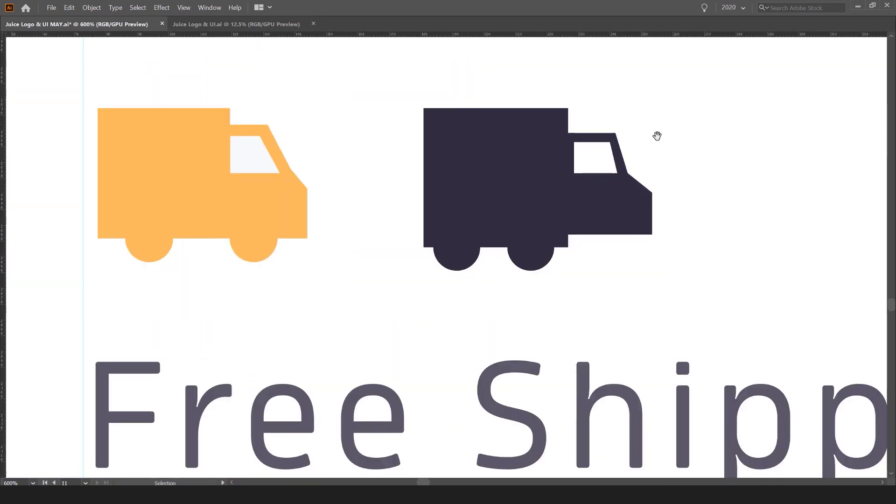
left_click(534, 247)
key("a")
left_click(574, 263)
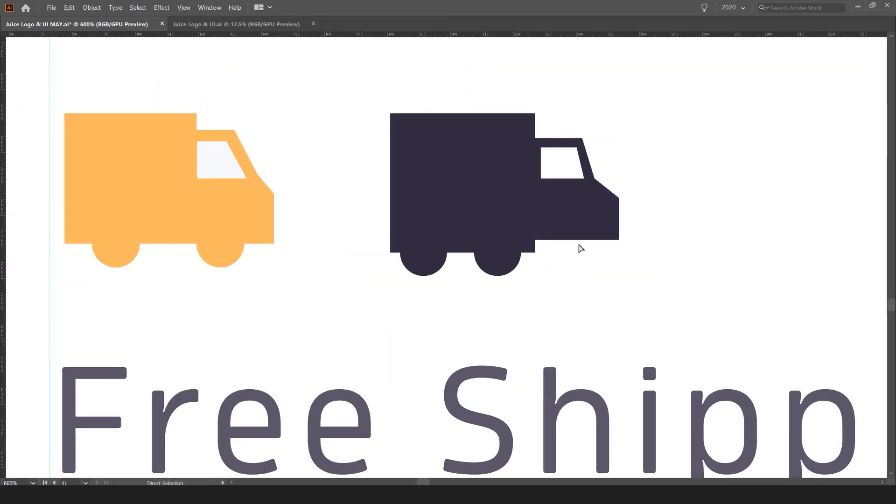
left_click_drag(578, 239, 578, 252)
left_click(652, 207)
left_click_drag(649, 203, 553, 194)
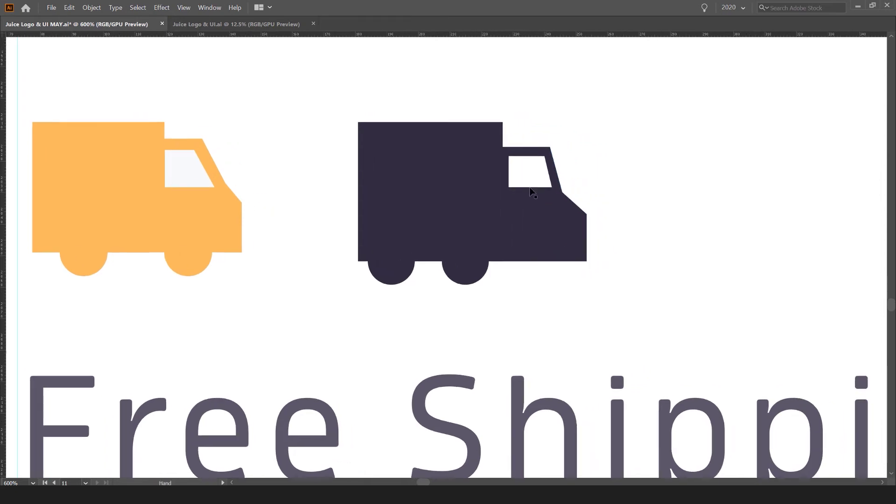
Nudge the white window slightly within the cab.
scroll(521, 172, "up", 2)
left_click_drag(499, 141, 494, 138)
left_click(640, 95)
Select all the dark truck's shapes and group them into one icon.
scroll(640, 95, "down", 3)
left_click_drag(483, 186, 468, 201)
left_click_drag(453, 212, 349, 253)
left_click(620, 167)
left_click_drag(397, 238, 397, 237)
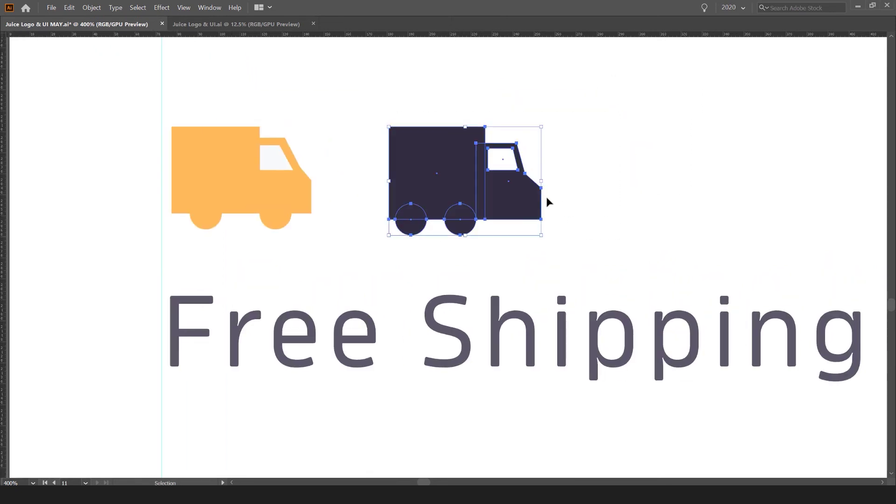
key("ctrl+g")
left_click(588, 162)
scroll(588, 161, "down", 3)
left_click_drag(547, 171, 459, 200)
scroll(459, 200, "up", 1)
left_click(348, 190)
left_click_drag(558, 154, 227, 182)
scroll(435, 193, "up", 2)
key("ctrl+z")
Move the dark truck icon off the new screen, leaving only the orange one there.
scroll(430, 165, "down", 5)
left_click_drag(433, 169, 790, 125)
left_click_drag(551, 168, 505, 184)
left_click_drag(414, 224, 360, 170)
left_click(382, 145)
left_click(420, 231)
key("ctrl+plus")
key("ctrl+plus")
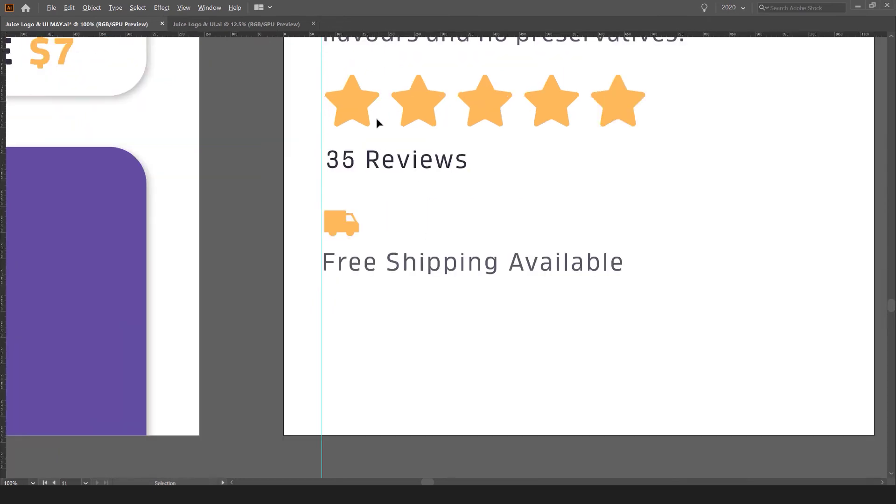
Set the 35 Reviews text's opacity to 80% to match the product description.
key("Tab")
left_click(530, 104)
left_click(722, 70)
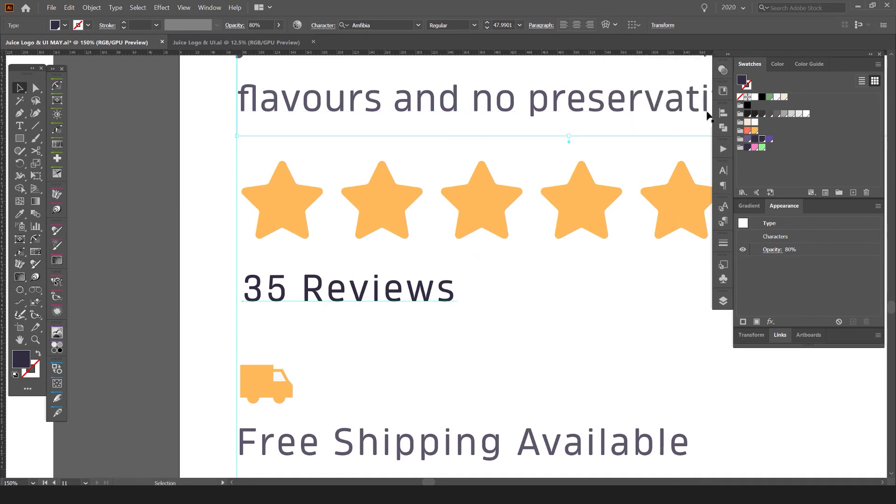
left_click(436, 286)
left_click(723, 70)
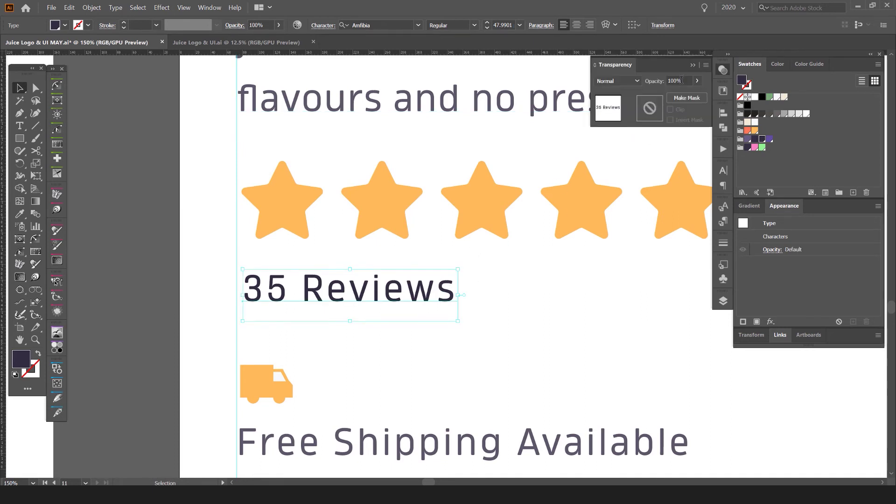
left_click(681, 81)
key("ctrl+a")
type("80")
key("Return")
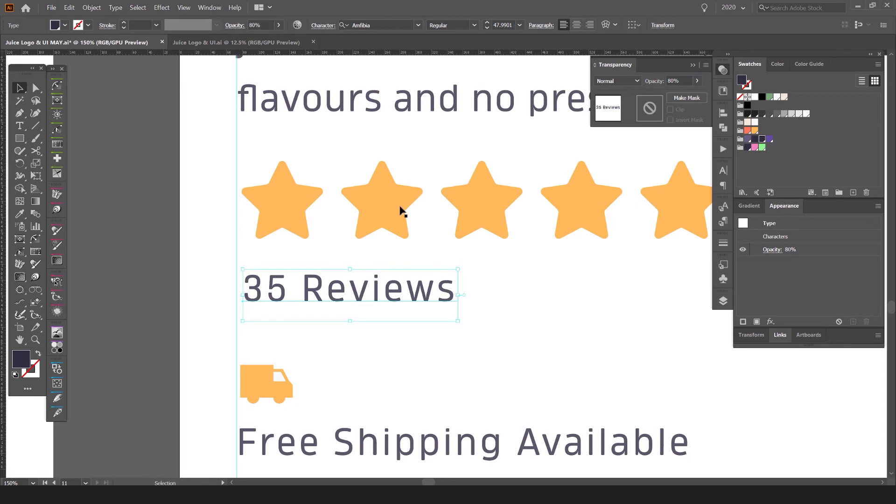
Align the 35 Reviews text to the left edge of the product description.
left_click(362, 102, "shift")
left_click(370, 105)
left_click(634, 25)
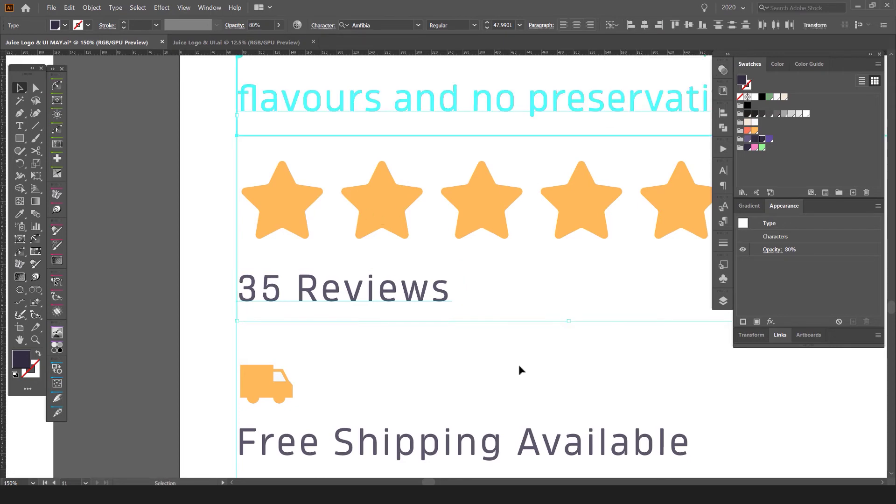
left_click(520, 365)
Draw a full-width rectangle across the base of the new screen and fill it with the reference BUY JUICE button's coral.
left_click_drag(464, 364, 500, 249)
scroll(500, 248, "down", 2)
left_click_drag(411, 134, 364, 187)
scroll(508, 246, "down", 1)
left_click_drag(508, 246, 409, 259)
scroll(495, 267, "down", 1)
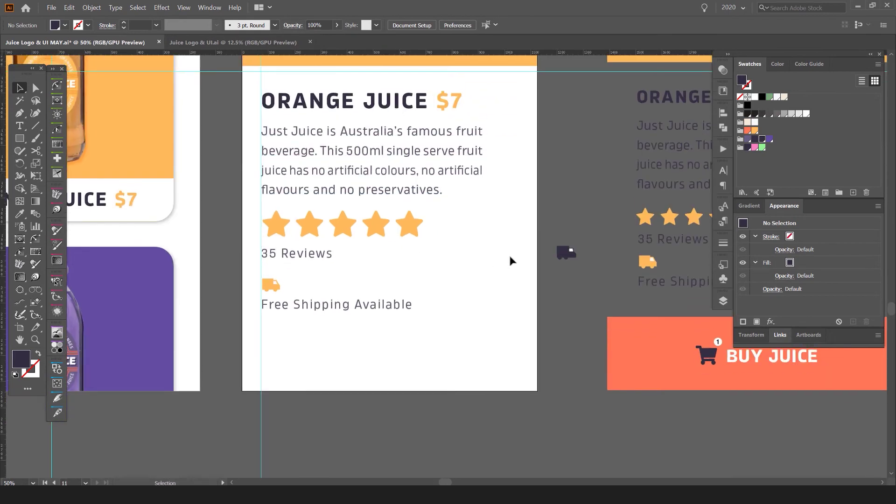
key("Tab")
left_click_drag(545, 322, 586, 259)
left_click_drag(408, 278, 374, 319)
key("m")
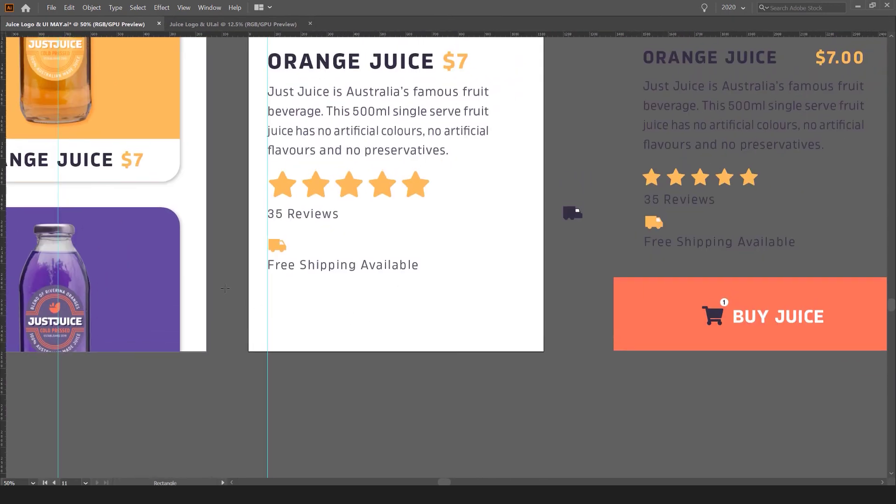
left_click_drag(247, 294, 543, 352)
key("i")
left_click(636, 318)
key("v")
left_click(556, 274)
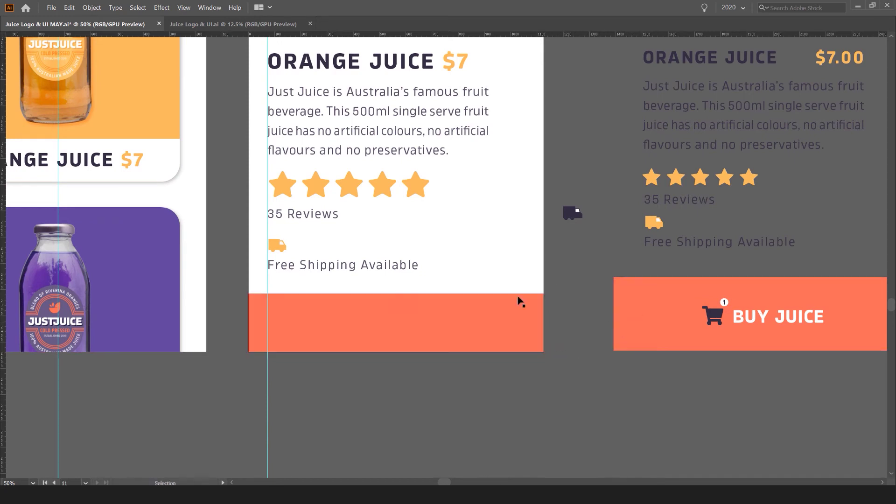
scroll(645, 316, "right", 1)
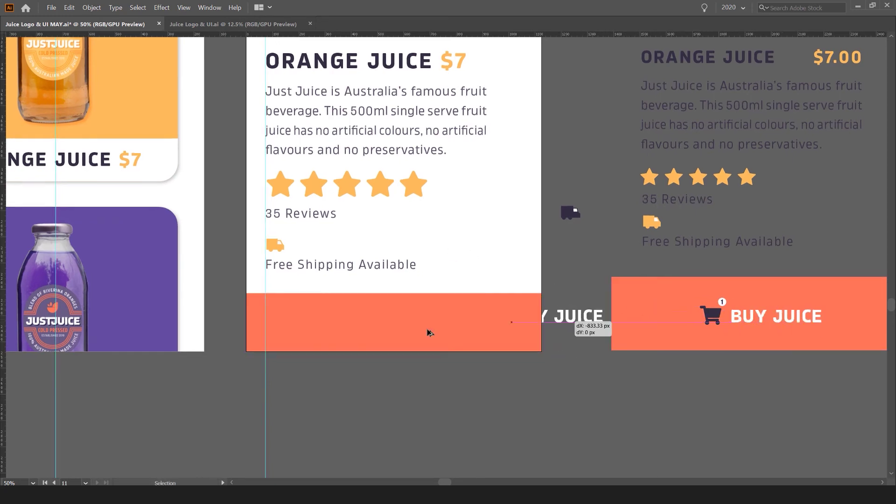
key("a")
scroll(397, 324, "up", 2)
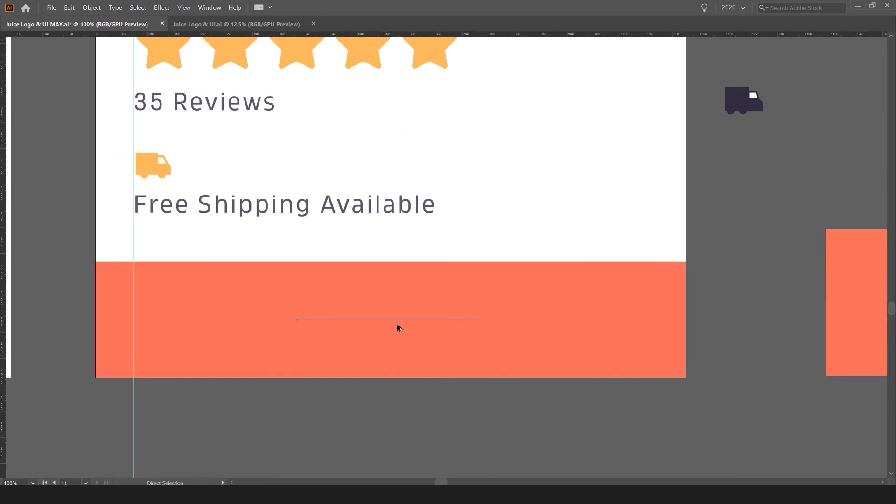
scroll(400, 322, "down", 1)
key("ctrl+minus")
key("i")
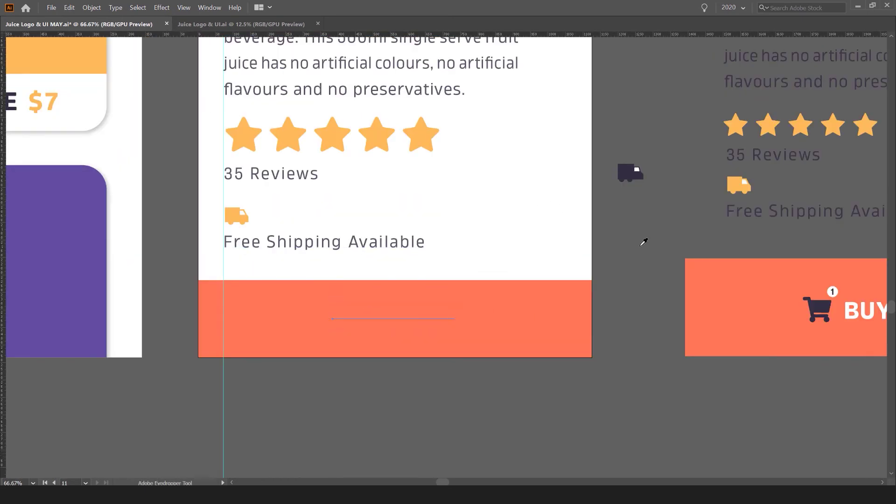
key("Tab")
key("Delete")
Place a copy of the ORANGE JUICE $7 heading on the coral bar and fill it white.
key("v")
left_click_drag(519, 286, 578, 389)
left_click_drag(378, 94, 419, 441)
left_click_drag(425, 381, 418, 291)
left_click(755, 97)
left_click_drag(466, 353, 503, 350)
Replace the copied heading's text on the coral bar with BUY JUICE.
double_click(470, 345)
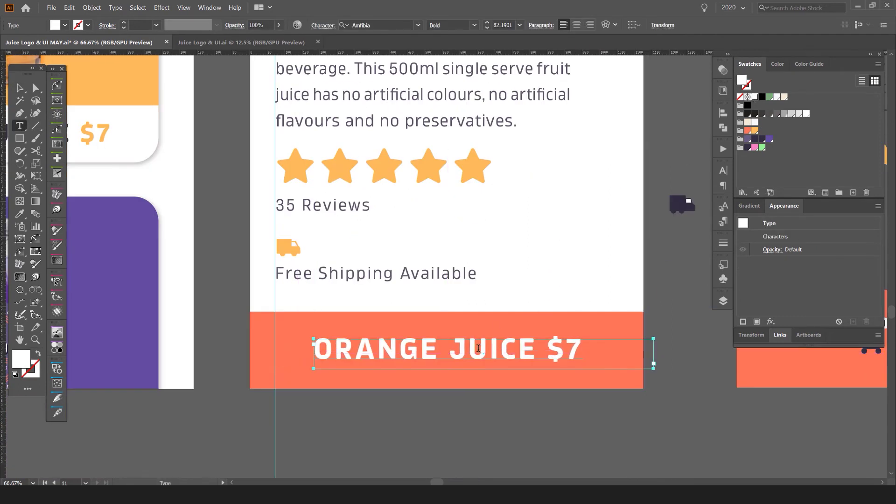
key("ctrl+a")
type("buy")
key("ctrl+a")
type("BUY JUICE")
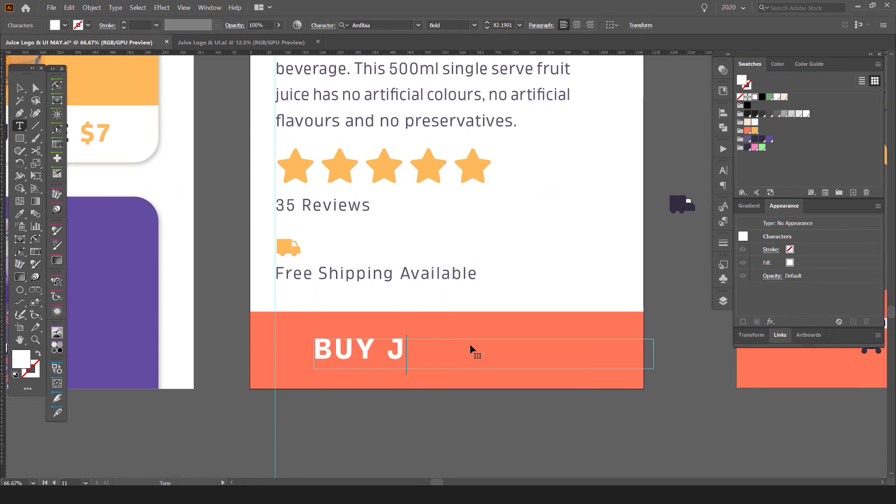
Reduce the BUY JUICE text's font size to about 72.19 and narrow its text frame to fit the words.
key("ctrl+a")
key("ctrl+shift+comma")
key("ctrl+shift+comma")
key("ctrl+shift+comma")
key("ctrl+shift+comma")
key("ctrl+shift+comma")
key("Escape")
left_click(507, 335)
left_click(406, 354)
left_click_drag(655, 353, 429, 353)
Collapse the Appearance panel and shift the floating panels slightly to uncover the reference button.
key("ctrl+minus")
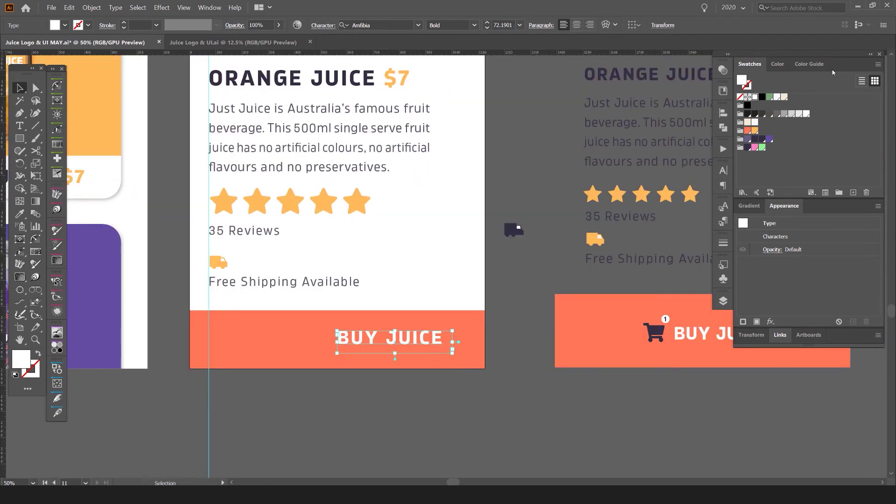
double_click(799, 218)
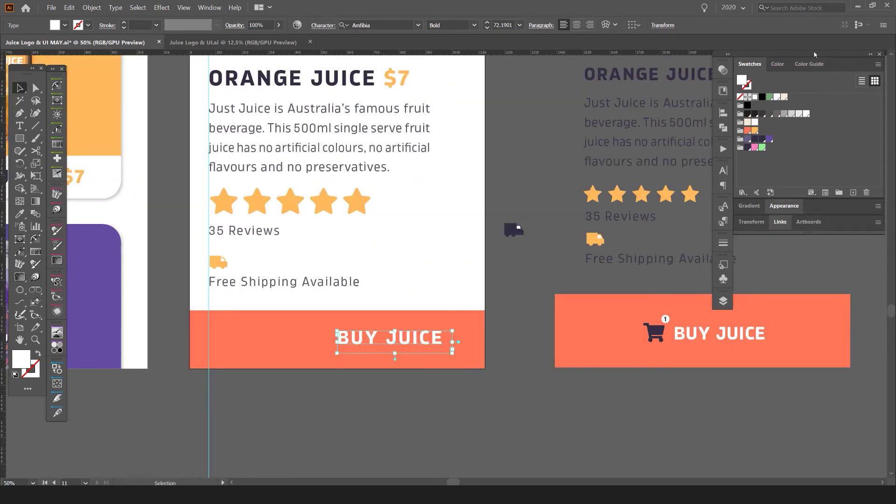
left_click_drag(813, 55, 818, 55)
Move the BUY JUICE text slightly left on the coral bar and deselect it.
left_click(584, 366)
scroll(300, 339, "up", 1)
left_click_drag(444, 341, 427, 341)
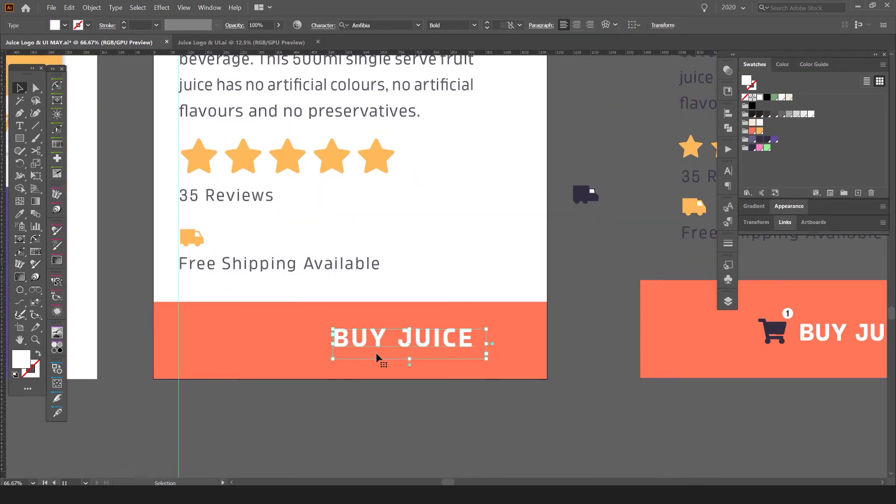
key("ctrl+equal")
left_click(406, 398)
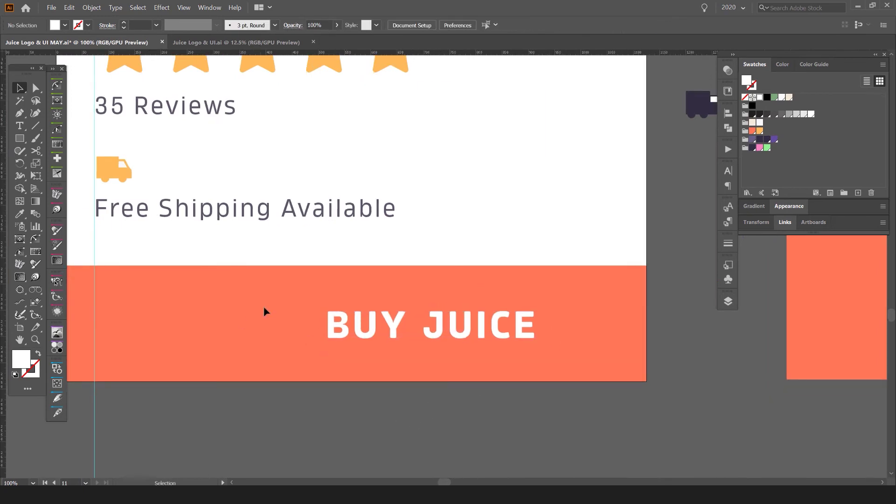
Bring a copy of the reference button's cart icon and its number 1 badge onto the new coral bar.
left_click_drag(578, 274, 185, 278)
scroll(399, 341, "up", 2)
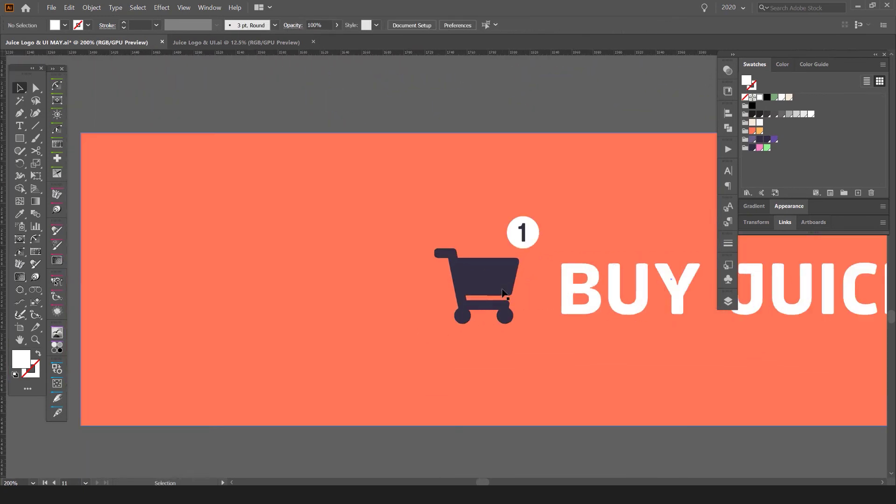
left_click(502, 289)
left_click(531, 234)
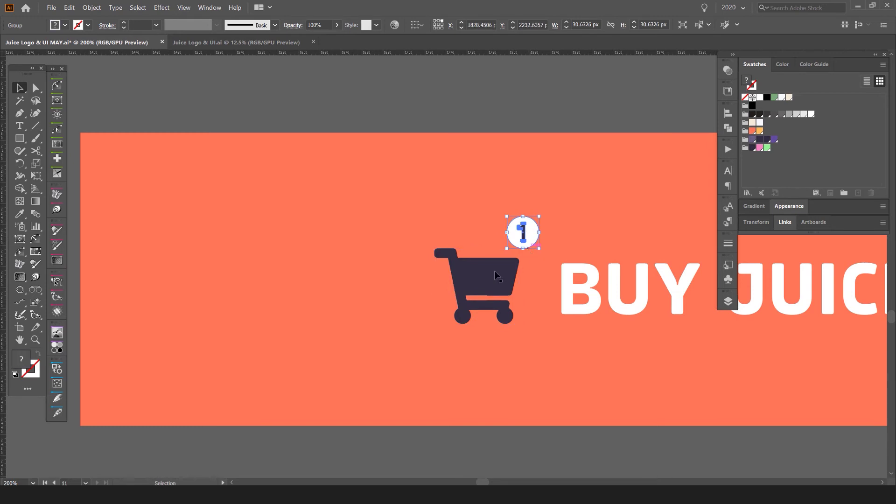
left_click(494, 273, "shift")
scroll(493, 272, "down", 2)
left_click_drag(156, 320, 887, 285)
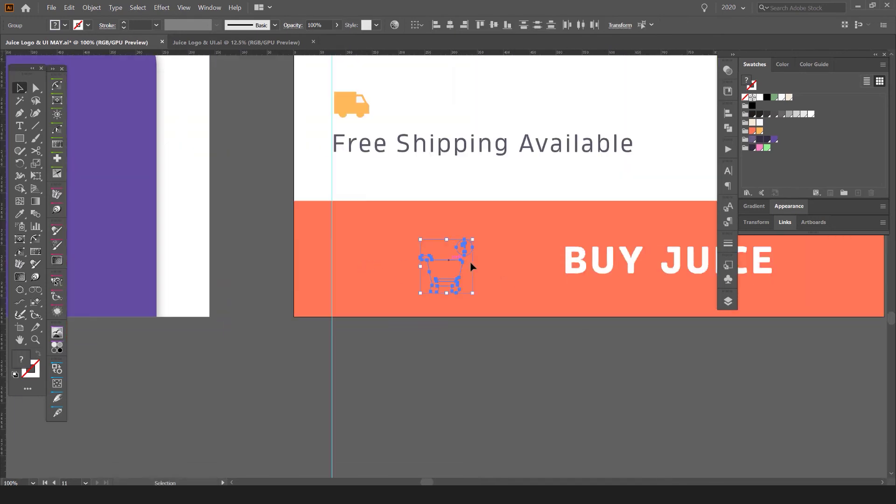
key("ctrl+g")
left_click_drag(418, 264, 341, 267)
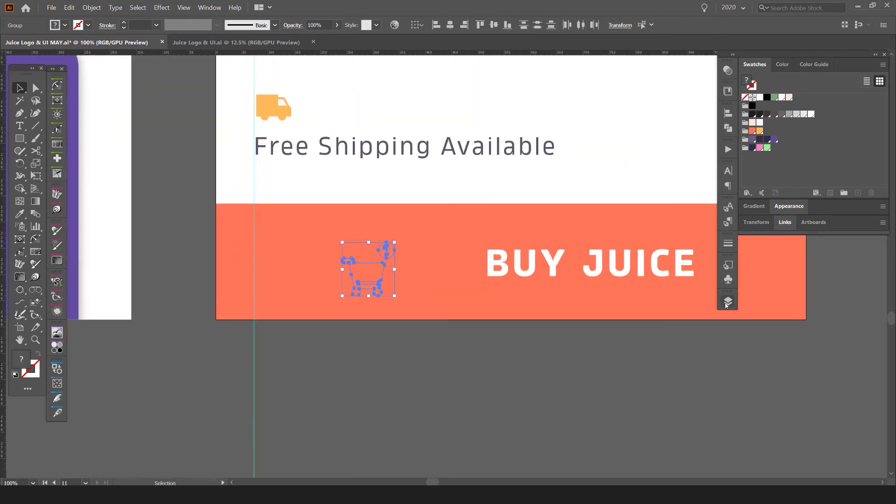
Transfer the cart icon and badge to the Screen 1 layer and move them closer to the BUY JUICE text.
left_click(728, 302)
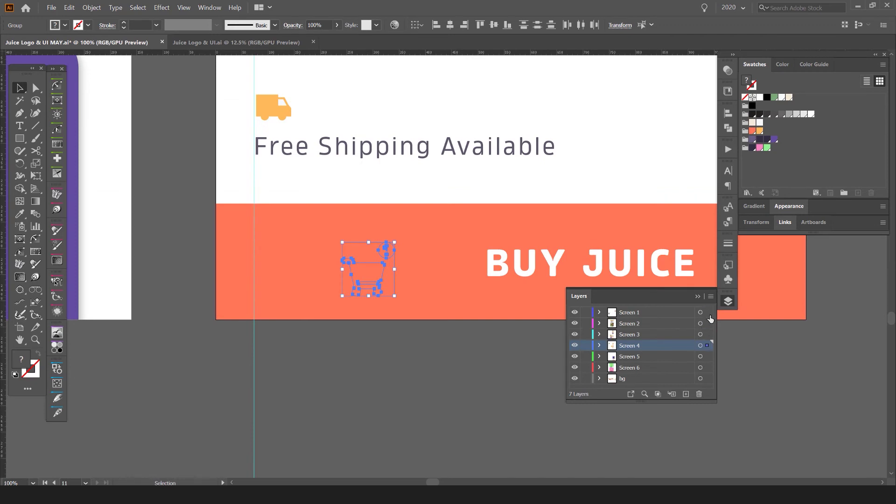
left_click_drag(709, 313, 708, 313)
left_click(727, 301)
scroll(422, 295, "up", 1)
left_click_drag(347, 275, 445, 259)
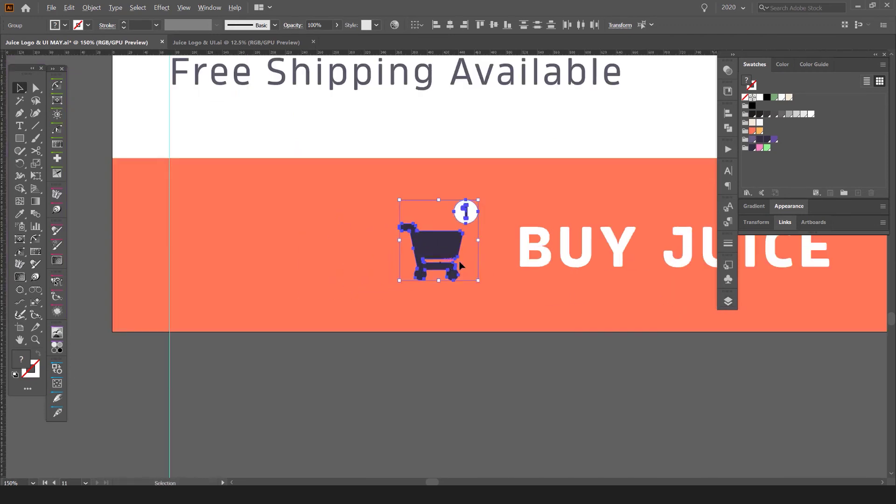
Draw a dark circle about 32 px wide beside the cart's white number badge.
scroll(459, 262, "up", 1)
left_click(502, 183)
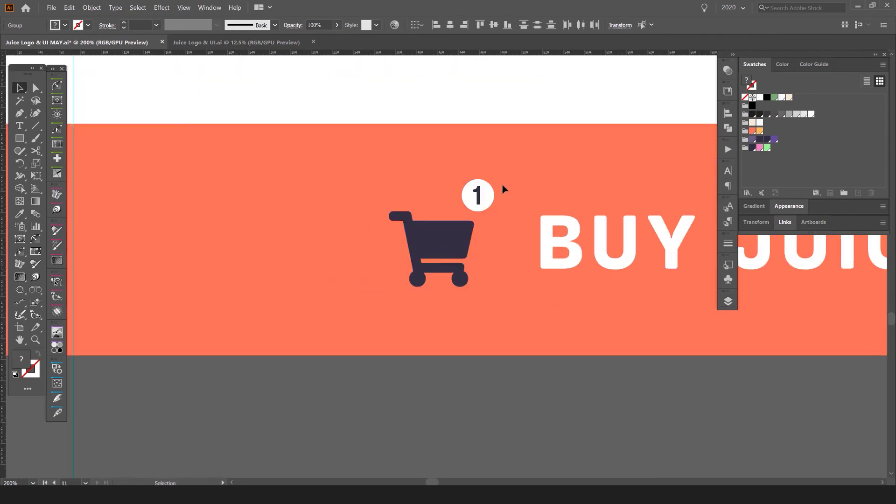
scroll(502, 184, "up", 3)
left_click_drag(473, 224, 510, 274)
key("v")
left_click_drag(350, 221, 438, 221)
key("ctrl+z")
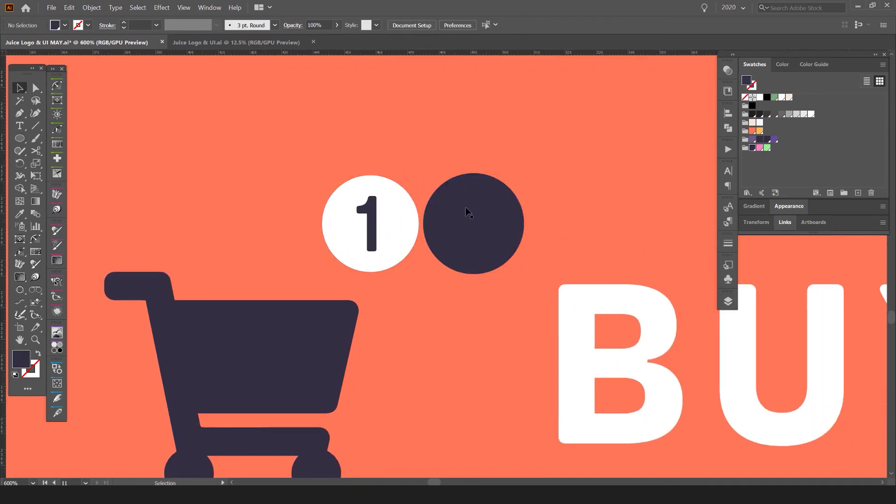
Add the number 1 over the dark circle, scaled down to about 22.19 and set in Amfibia Bold.
key("t")
left_click(456, 281)
type("1")
key("ctrl+a")
key("ctrl+alt+shift+comma")
key("ctrl+alt+shift+comma")
key("ctrl+alt+shift+comma")
key("ctrl+alt+shift+comma")
key("ctrl+alt+shift+comma")
key("Escape")
left_click(475, 25)
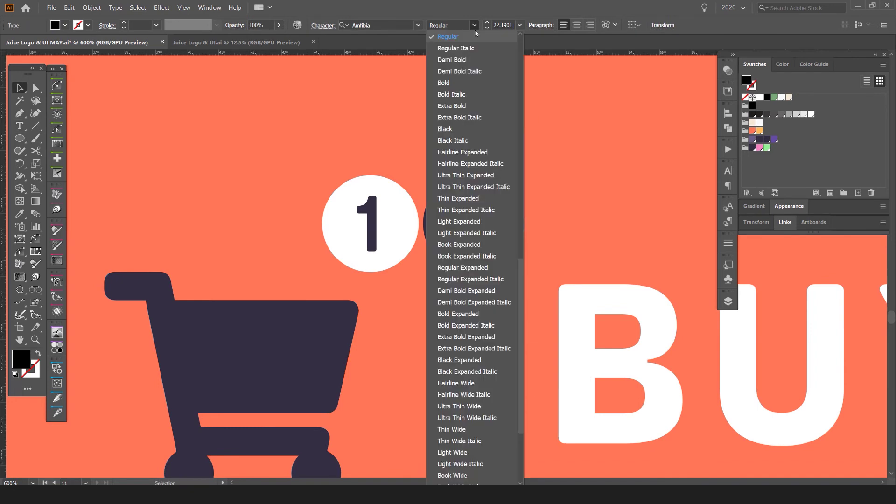
left_click(459, 83)
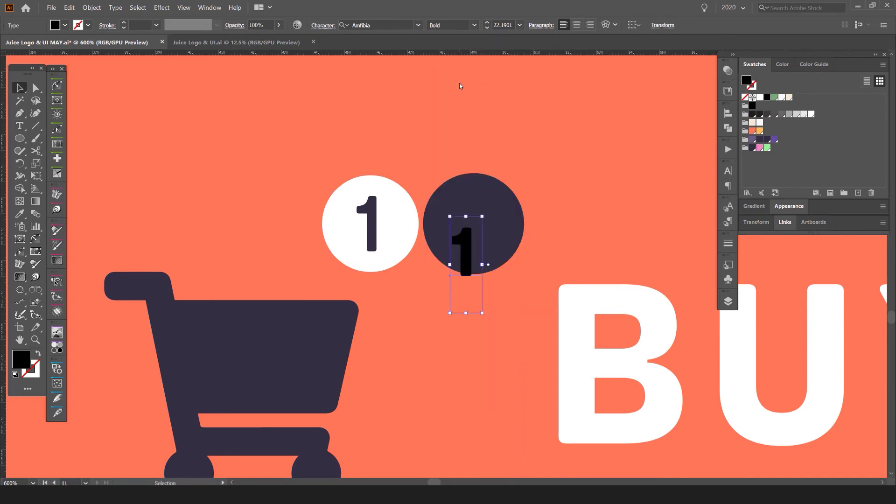
Centre the 1 on the new circle and fill the circle with the existing badge's white.
scroll(374, 286, "up", 1)
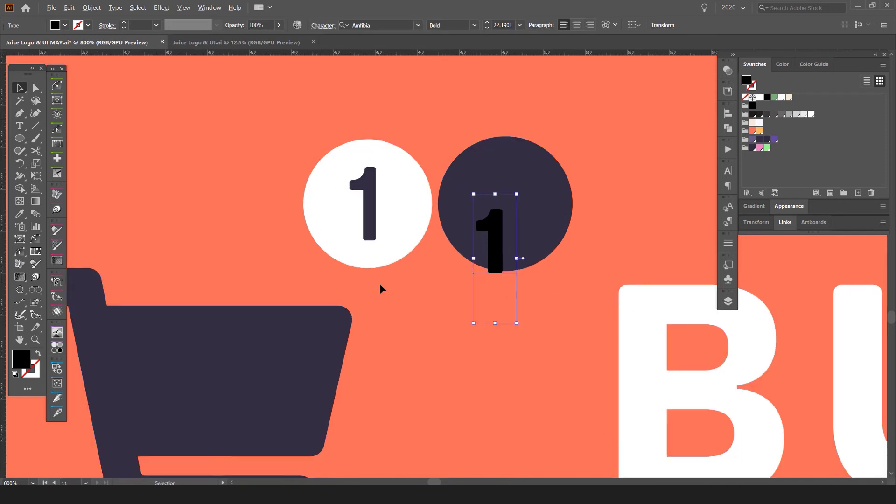
left_click_drag(497, 228, 513, 189)
left_click(471, 195)
key("i")
left_click(412, 193)
Recolour the new badge's number 1 with the dark purple swatch.
key("v")
left_click(514, 187)
left_click(752, 139)
scroll(488, 201, "up", 2)
left_click_drag(533, 201, 329, 434)
left_click(760, 139)
Select the new badge's circle and number together and move them below the coral bar.
scroll(521, 177, "down", 5)
left_click(538, 183, "shift")
scroll(539, 183, "down", 1)
scroll(322, 427, "up", 2)
scroll(336, 419, "down", 4)
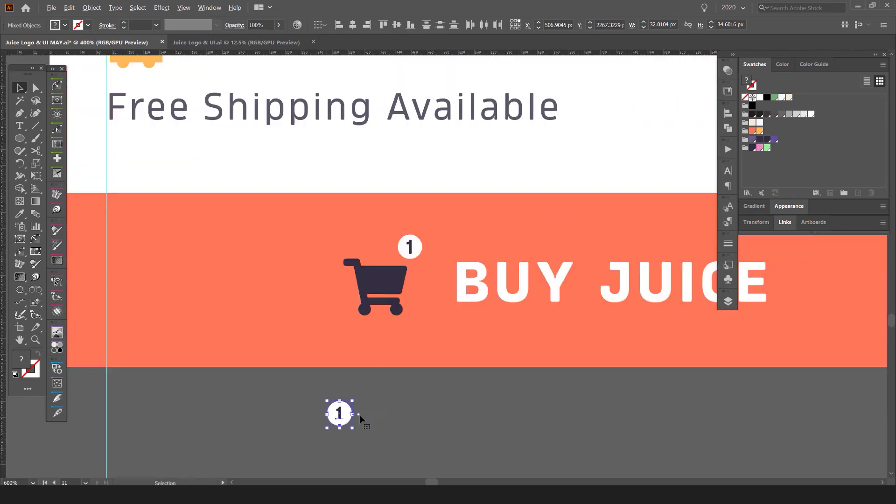
Shift the cart icon, its badge and the BUY JUICE text together towards the middle of the coral bar.
left_click(375, 284)
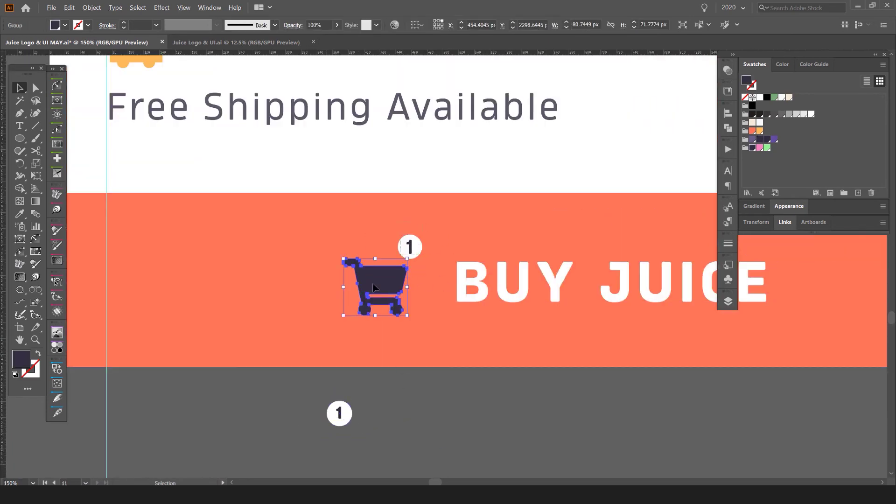
left_click(409, 247, "shift")
left_click(551, 290, "shift")
left_click_drag(551, 290, 496, 290)
scroll(557, 268, "down", 1)
left_click_drag(524, 255, 372, 263)
key("shift+Right")
left_click(436, 376)
Move the spare number 1 badge off to the area below the reference button.
scroll(432, 374, "down", 2)
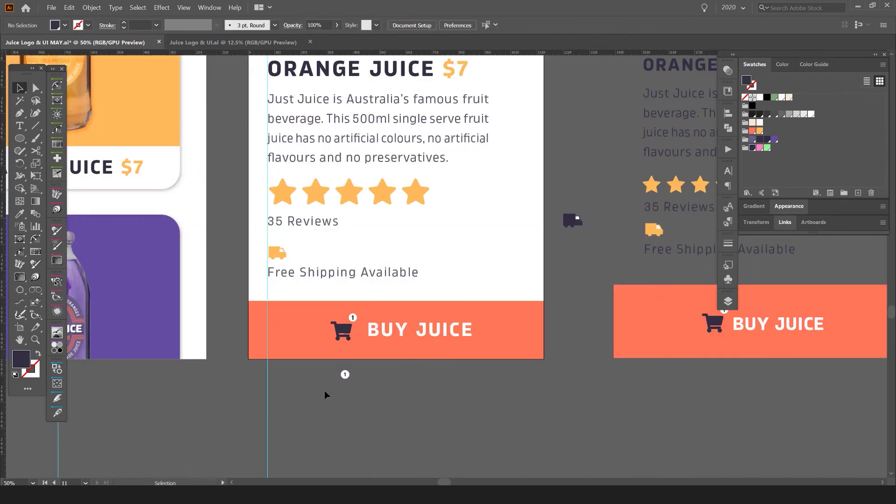
left_click(343, 375)
left_click_drag(364, 389, 698, 441)
Nudge the cart icon, badge and BUY JUICE text left and slightly down to centre them on the bar.
left_click(460, 330)
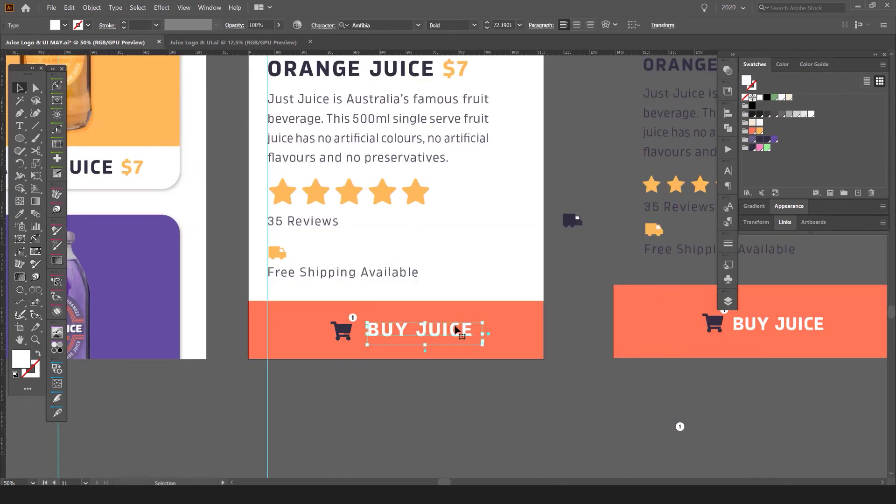
left_click(343, 330, "shift")
key("shift+Left")
key("shift+Left")
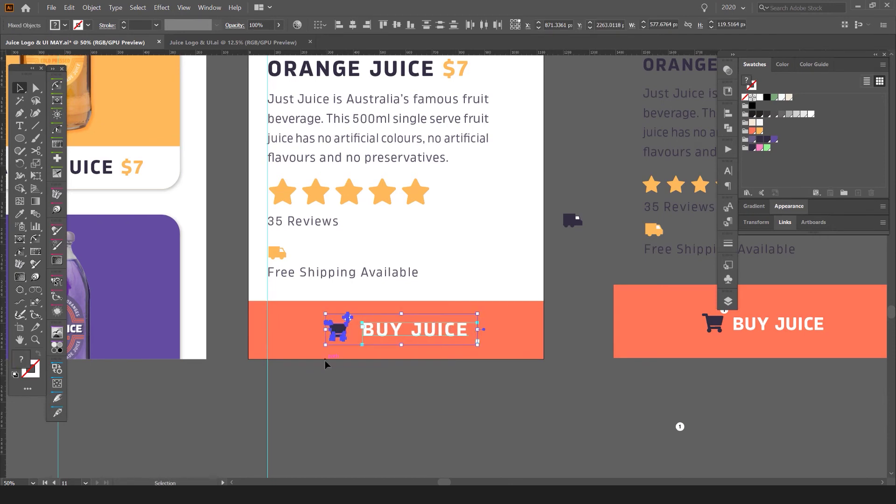
key("Down")
key("Down")
key("Down")
Draw a white rectangle about 209 by 155 px against the new screen's right edge, beside the juice bottle.
scroll(347, 353, "down", 1)
scroll(421, 304, "down", 1)
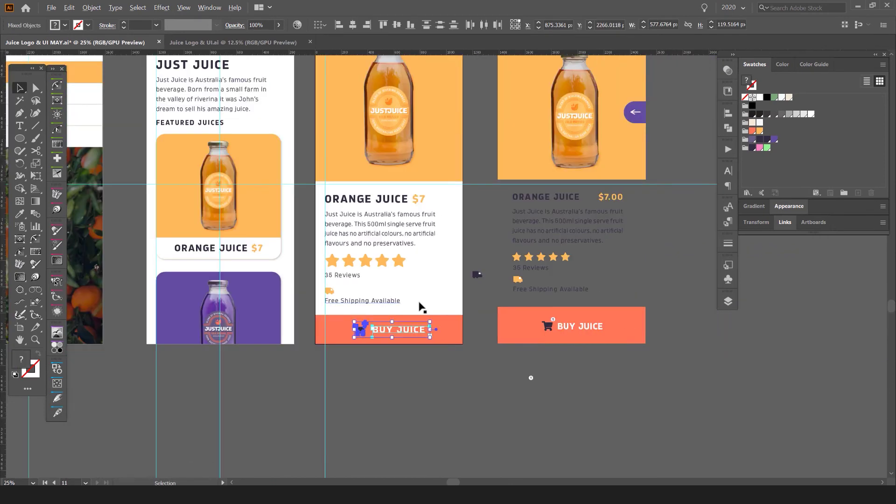
left_click_drag(487, 289, 430, 327)
scroll(469, 303, "down", 1)
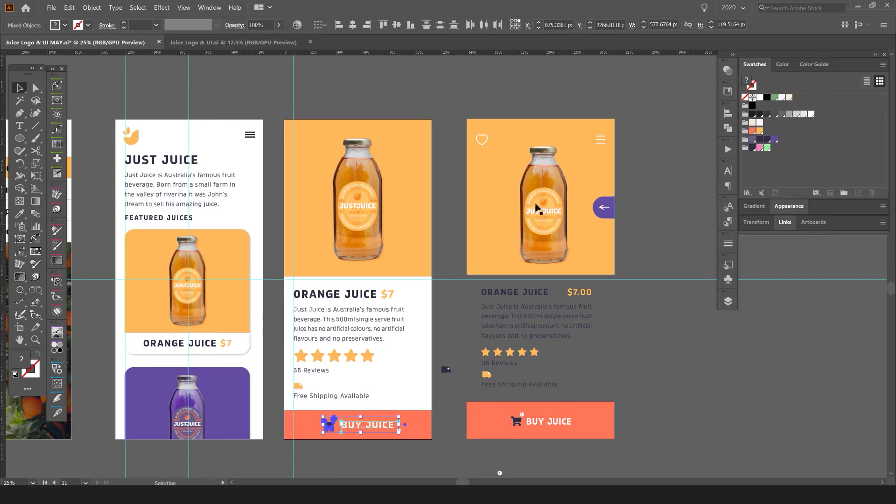
left_click(443, 194)
scroll(418, 204, "up", 3)
mouse_move(471, 193)
left_mouse_down()
mouse_move(434, 244)
mouse_move(416, 234)
left_mouse_up()
scroll(449, 219, "up", 2)
key("v")
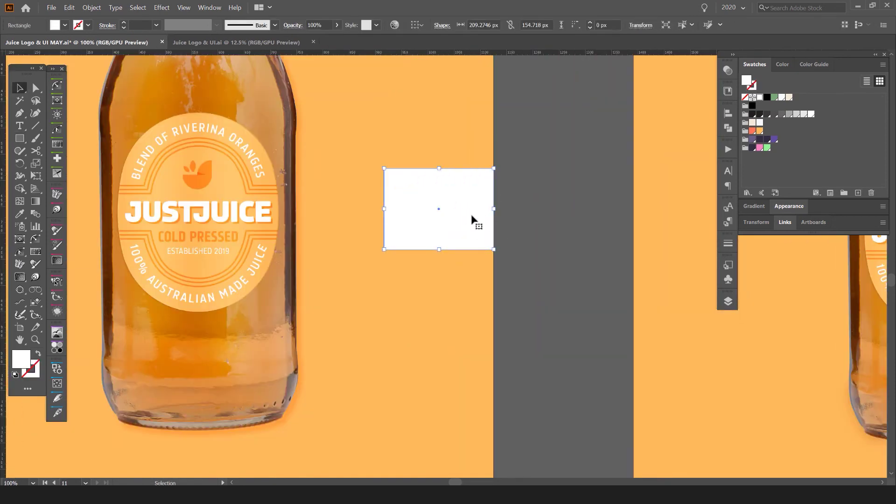
Fill the white rectangle with purple and round its two left corners to a 77.359 px radius using Dynamic Corners.
left_click(775, 141)
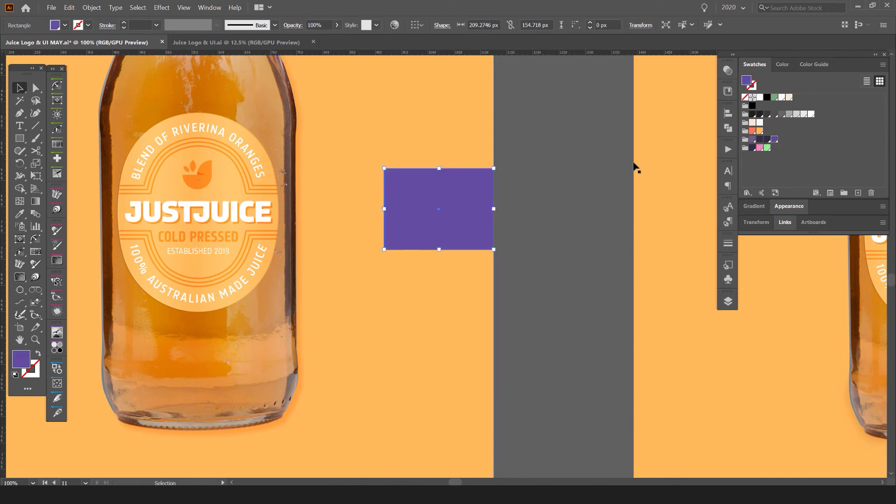
key("a")
scroll(410, 185, "up", 2)
left_click_drag(405, 134, 324, 332)
key("ctrl+z")
left_click_drag(410, 116, 336, 362)
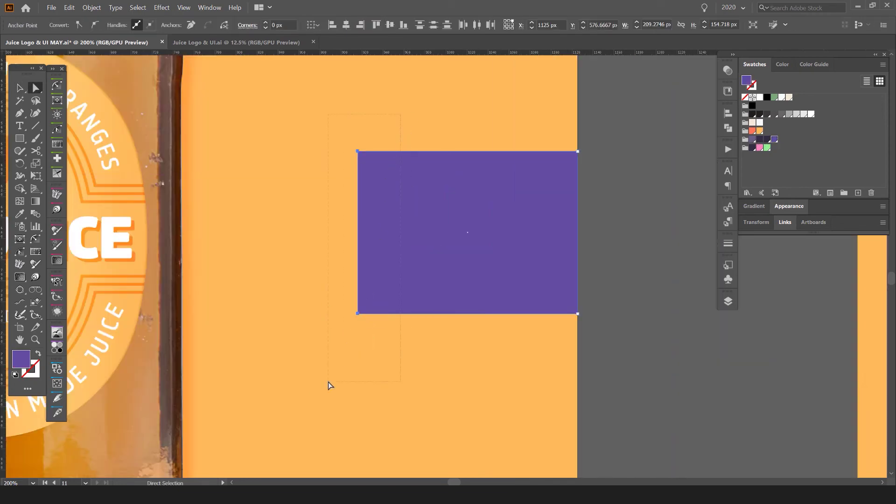
mouse_move(55, 86)
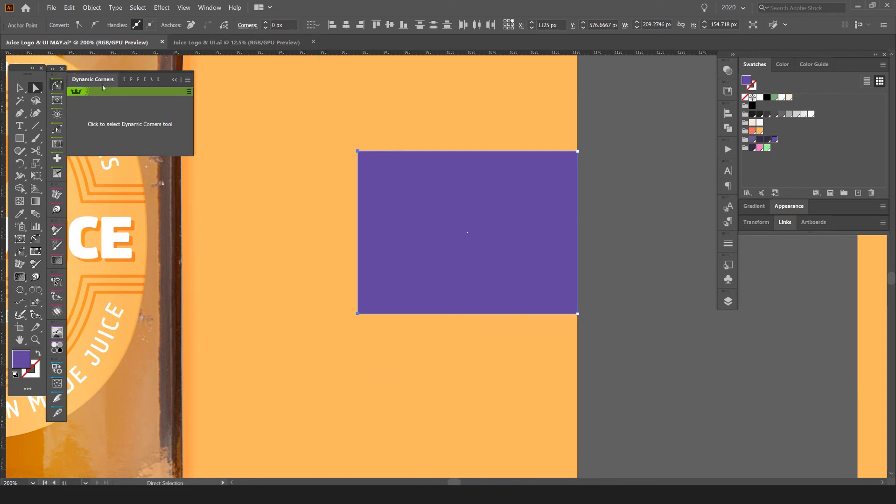
left_click(123, 115)
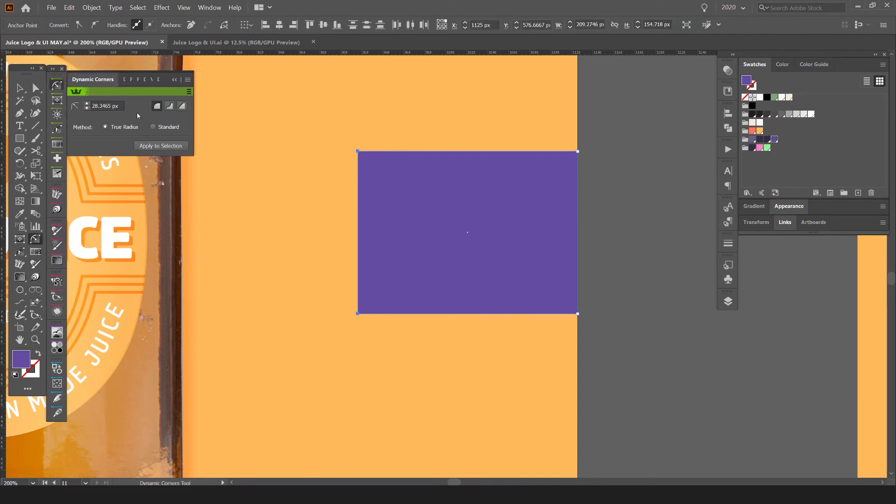
left_click(152, 146)
left_click_drag(86, 108, 88, 105)
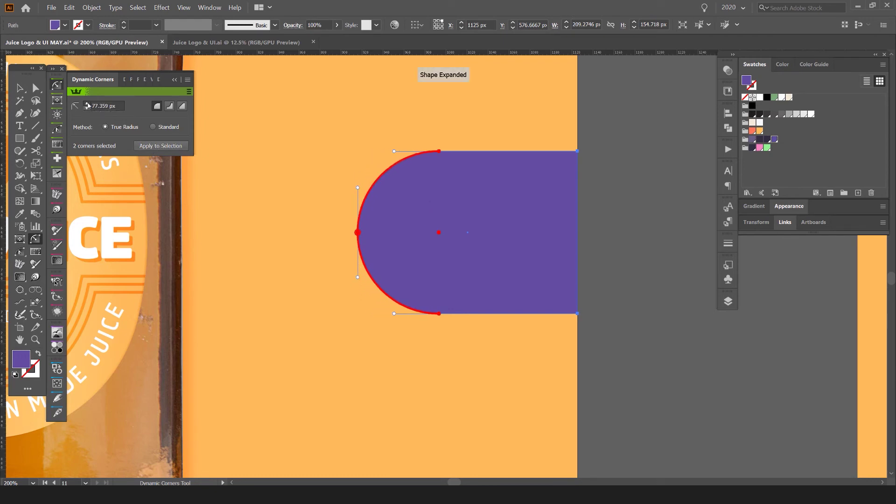
left_click(657, 149)
scroll(658, 149, "down", 2)
key("v")
left_click(657, 148)
Draw a three-point half-arrow path, about 25 by 113 px, in the gap beside the purple tab with the Pen tool.
left_click_drag(548, 151, 399, 157)
scroll(494, 140, "down", 1)
scroll(486, 147, "up", 1)
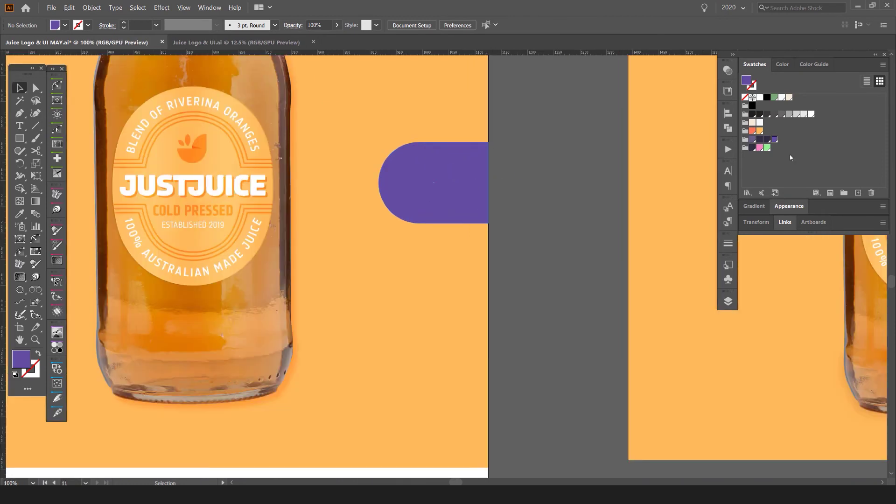
left_click_drag(540, 207, 381, 217)
key("p")
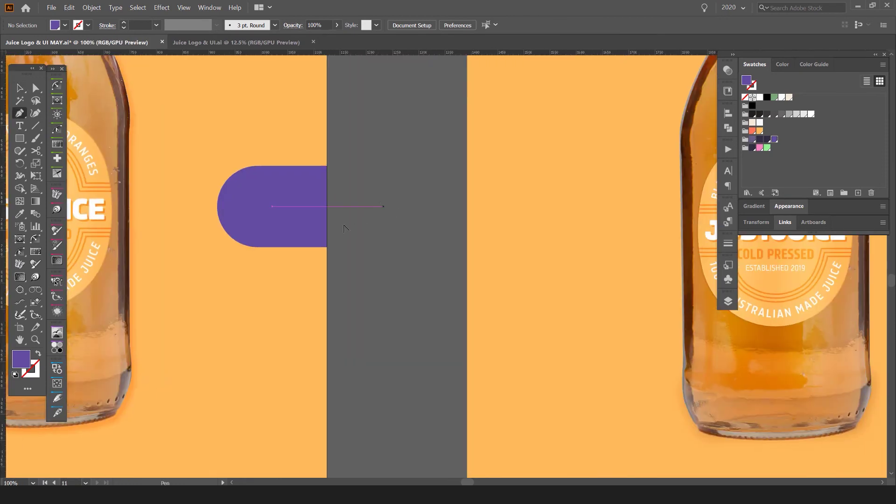
scroll(365, 231, "up", 2)
left_click(370, 226)
left_click(396, 199)
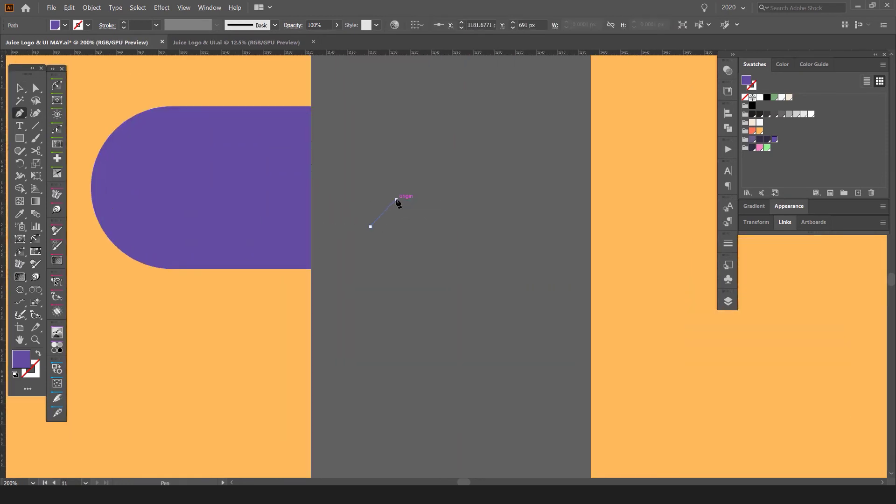
key("shift+c")
key("shift+x")
key("shift+x")
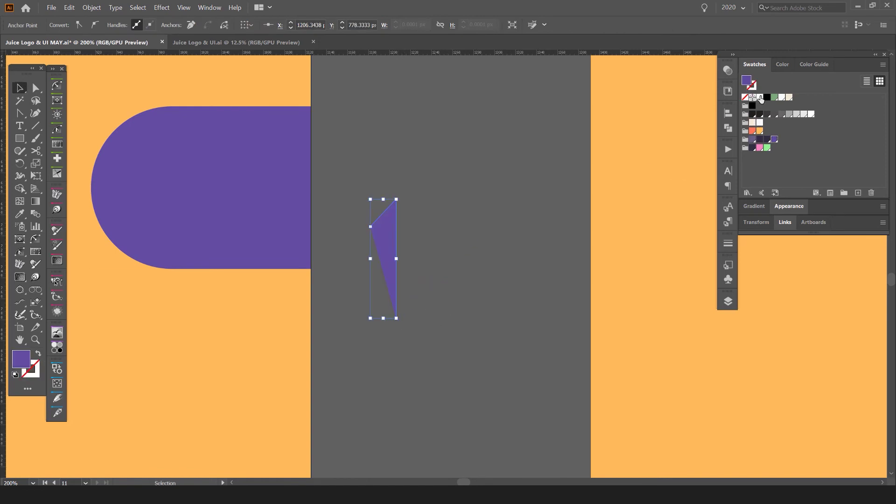
key("v")
Give the half-arrow no fill and a white 4 pt stroke with round caps and corners.
left_click(759, 98)
key("shift+x")
left_click(124, 22)
left_click(123, 23)
left_click(123, 22)
key("a")
key("ctrl+F10")
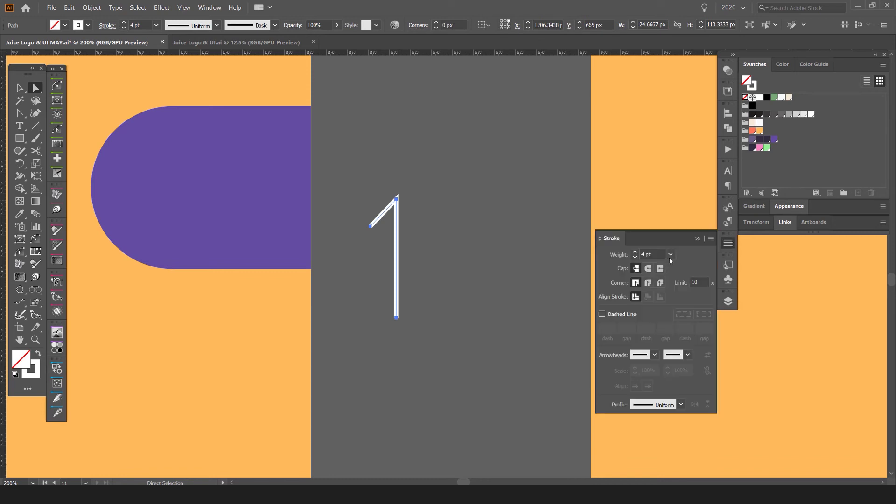
left_click(479, 216)
key("v")
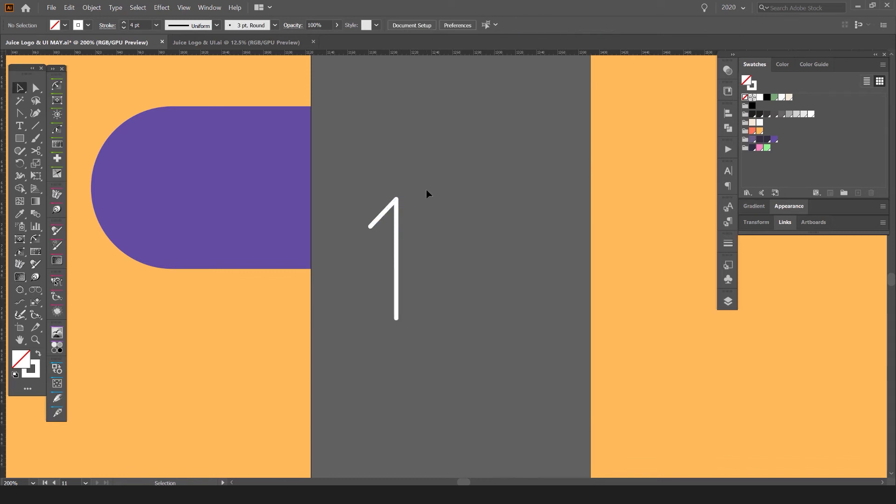
scroll(399, 204, "up", 1)
left_click(397, 218)
left_click(419, 202)
key("p")
left_click(395, 196)
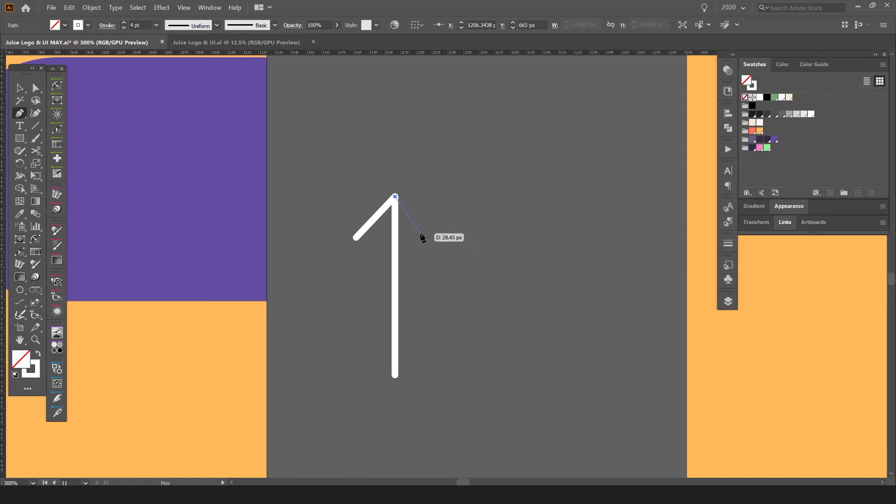
key("ctrl+z")
Reflect a copy of the half-arrow across the vertical axis through its tip to complete the arrowhead.
key("v")
scroll(399, 208, "up", 1)
key("a")
left_click(393, 192)
key("o")
left_click(393, 192, "alt")
left_click(573, 283)
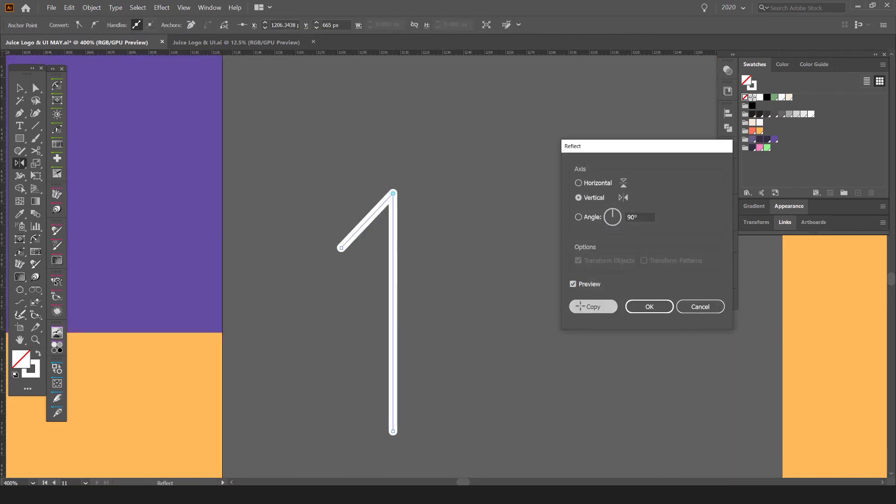
left_click(592, 306)
Select the two mirrored halves of the arrow and group them into one object.
left_click(393, 432)
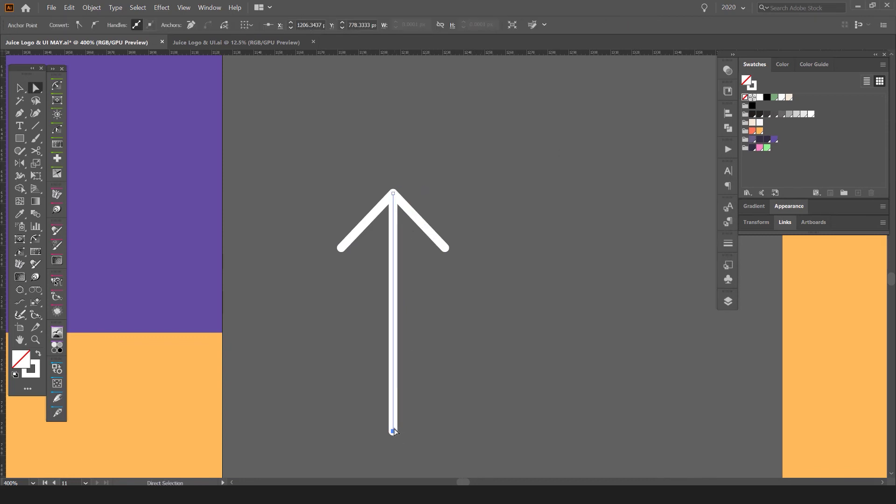
left_click(421, 374)
key("v")
left_click_drag(415, 217, 444, 204)
key("ctrl+z")
left_click(374, 201)
left_click(356, 248)
scroll(478, 190, "down", 3)
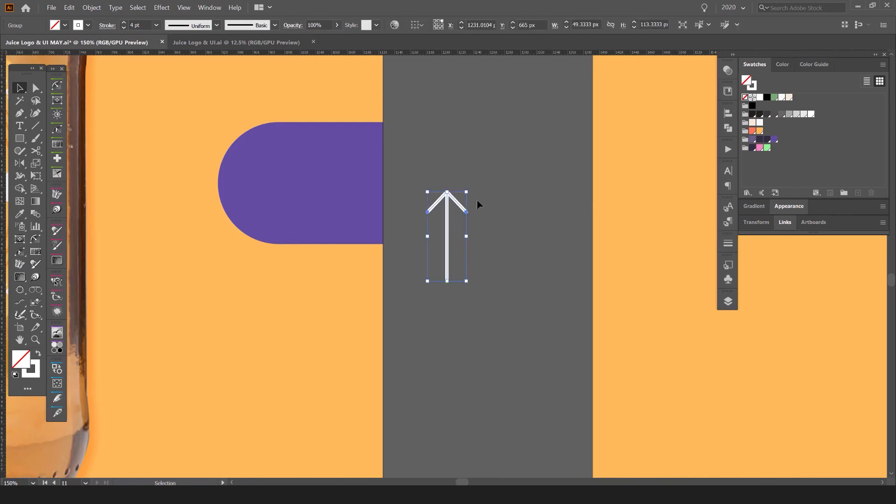
Rotate the arrow to point left, place it in the middle of the purple tab and set its stroke to 7 pt.
left_click_drag(468, 188, 310, 183)
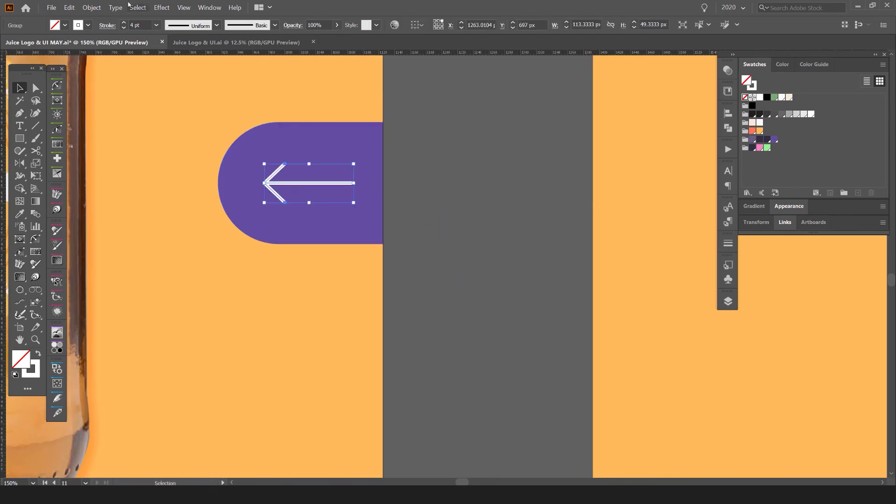
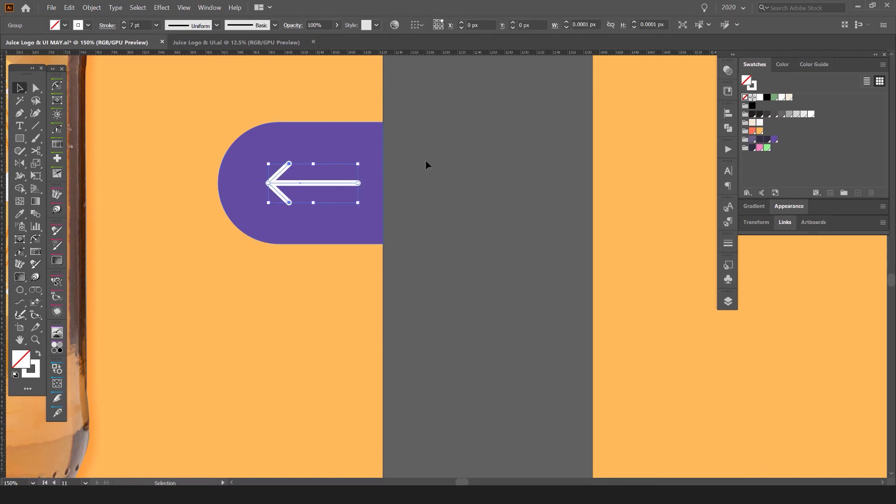
left_click(448, 159)
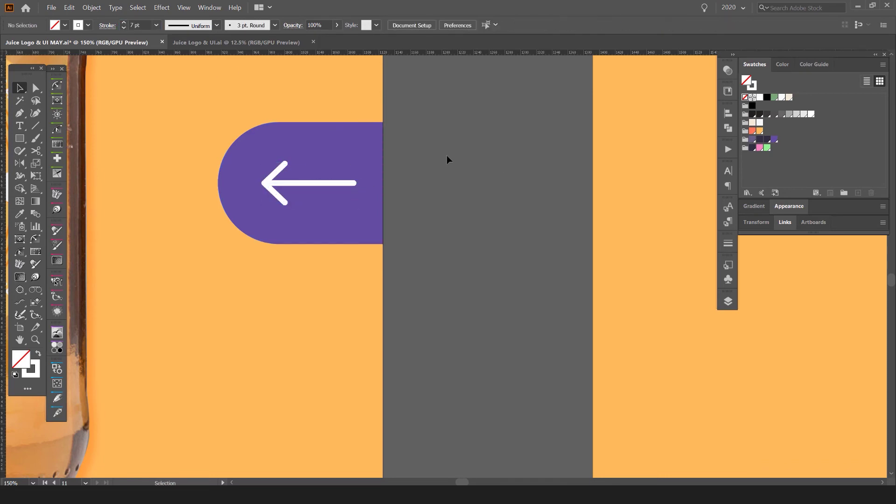
Delete the reference product screen together with the spare truck icon and badge beside it.
scroll(518, 187, "down", 5)
scroll(508, 178, "up", 3)
scroll(511, 213, "up", 3)
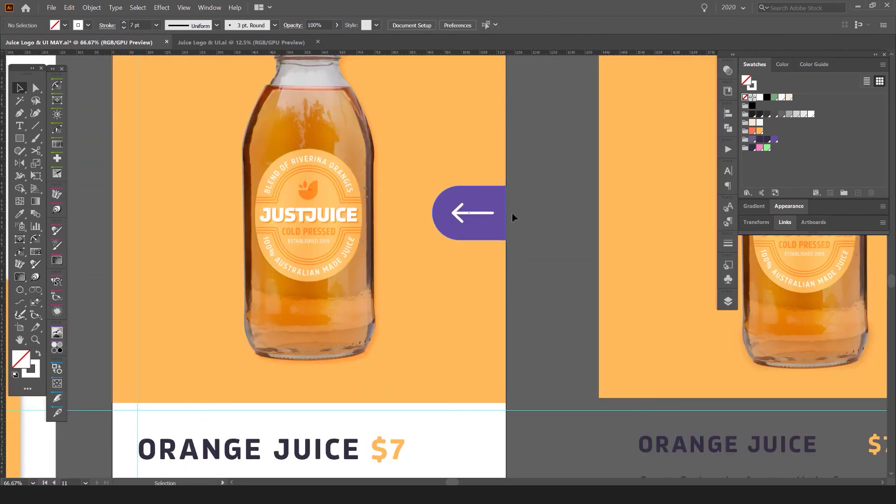
scroll(498, 213, "down", 3)
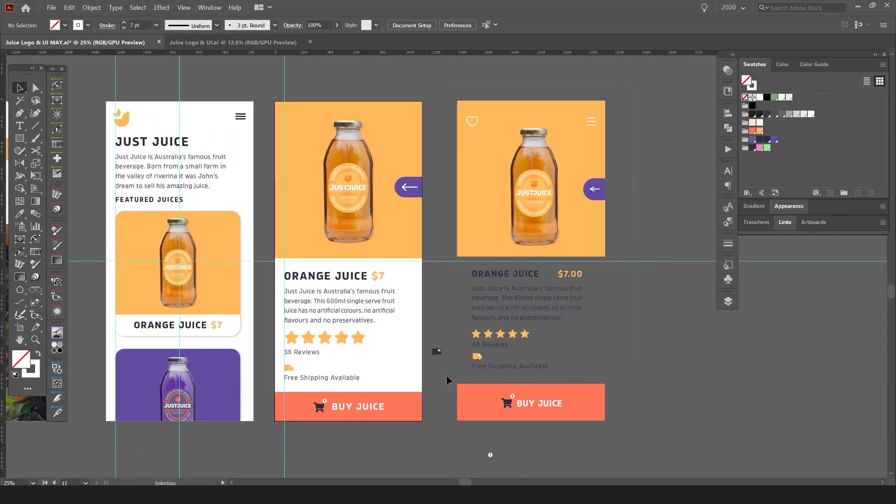
left_click_drag(632, 81, 436, 459)
key("Delete")
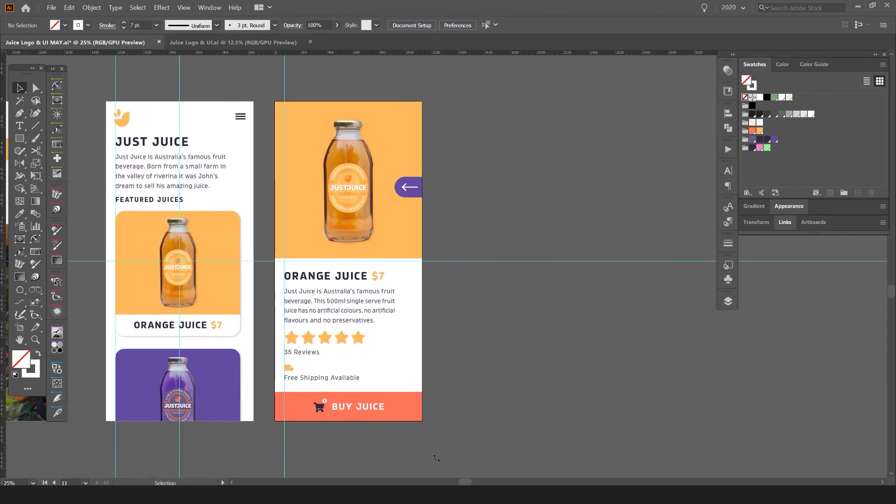
scroll(482, 421, "down", 1)
left_click_drag(533, 348, 432, 326)
key("shift+o")
left_click_drag(298, 223, 425, 224)
left_click(511, 264)
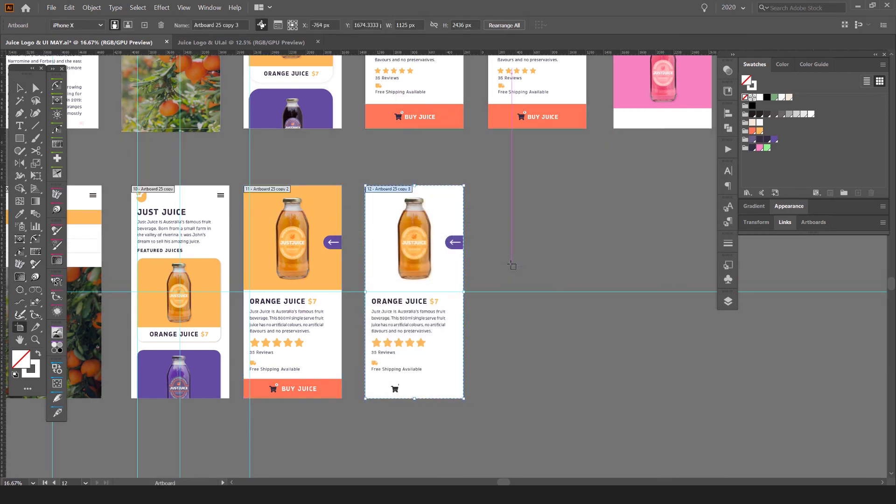
Unlock all objects and duplicate the orange juice artboard with its artwork to the right of the original.
key("v")
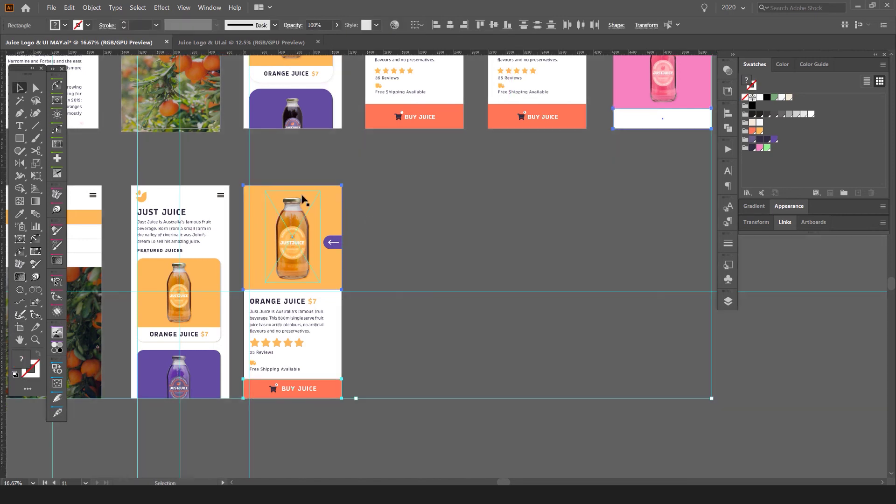
left_click(91, 7)
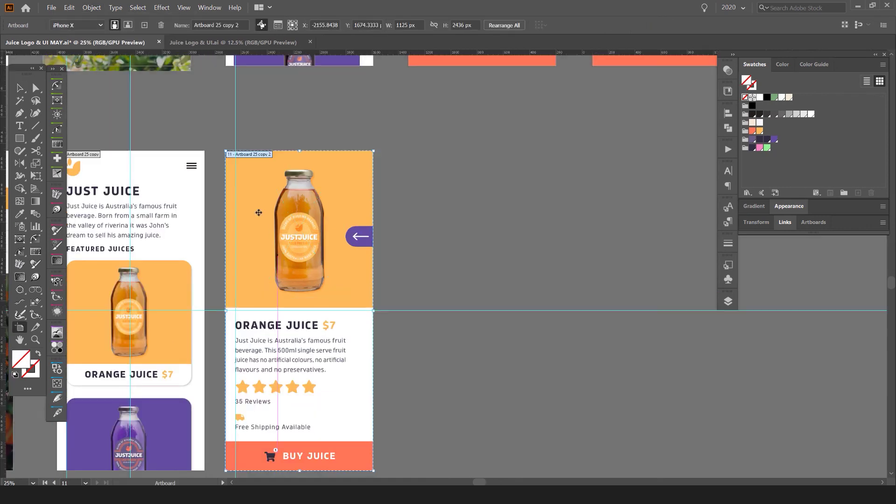
left_click_drag(259, 209, 439, 202)
key("v")
Place the Grape.png bottle image beside the duplicated product screen.
left_click_drag(524, 199, 452, 164)
left_click_drag(353, 176, 417, 162)
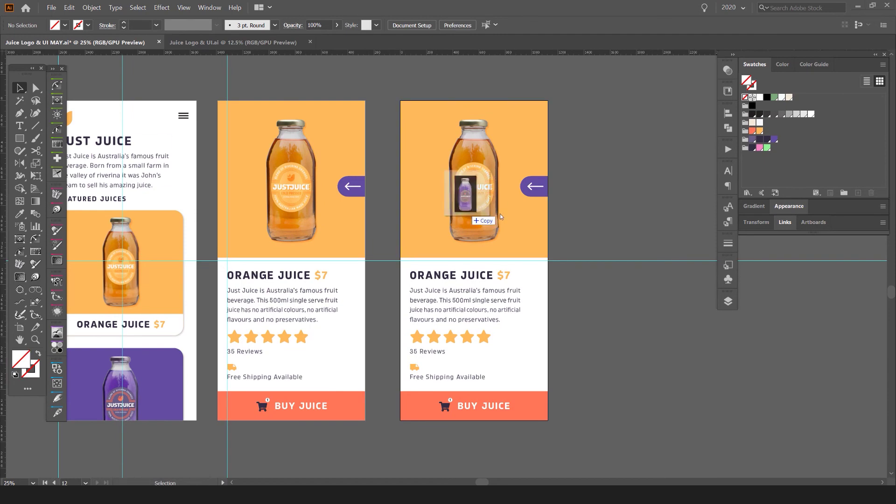
left_click_drag(468, 212, 656, 218)
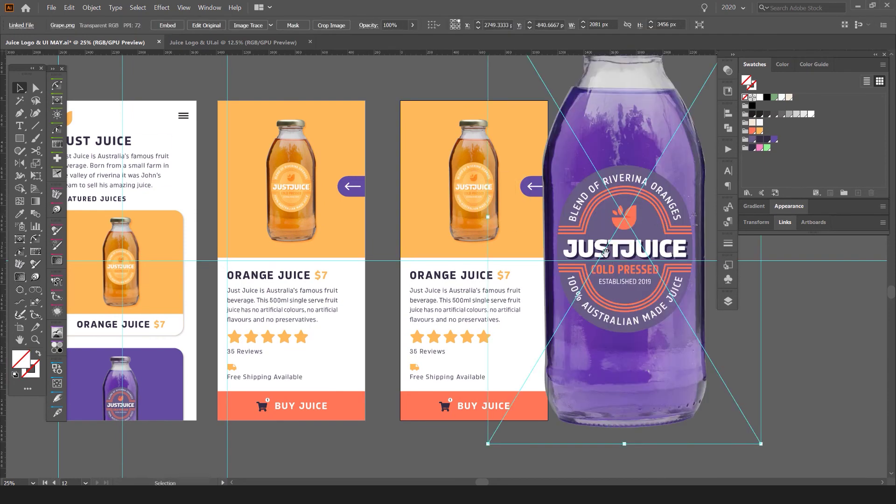
Replace the duplicated screen's orange bottle with the grape bottle, scaled to about 558 by 926 px.
left_click_drag(604, 257, 502, 272)
left_click_drag(659, 231, 367, 206)
left_click(379, 217)
key("Delete")
left_click_drag(373, 139, 378, 117)
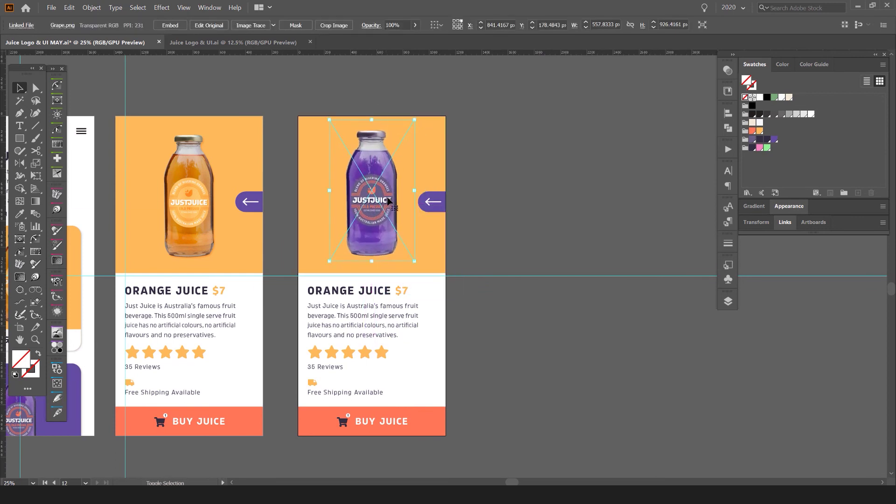
left_click(504, 182)
Fill the orange background rectangle behind the grape bottle with the purple swatch.
left_click(446, 161)
key("i")
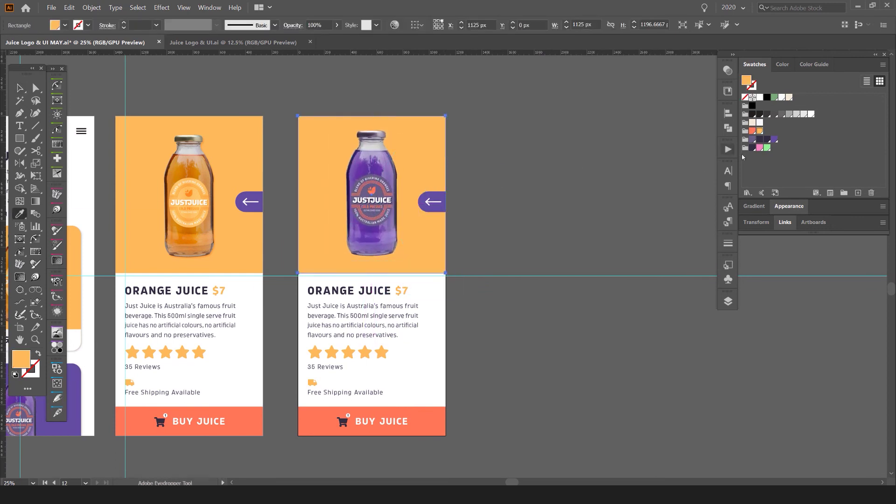
left_click(772, 140)
Recolour the arrow tab on the grape screen with the orange sampled from the orange juice screen's background.
scroll(432, 200, "up", 1)
left_click(432, 204, "ctrl")
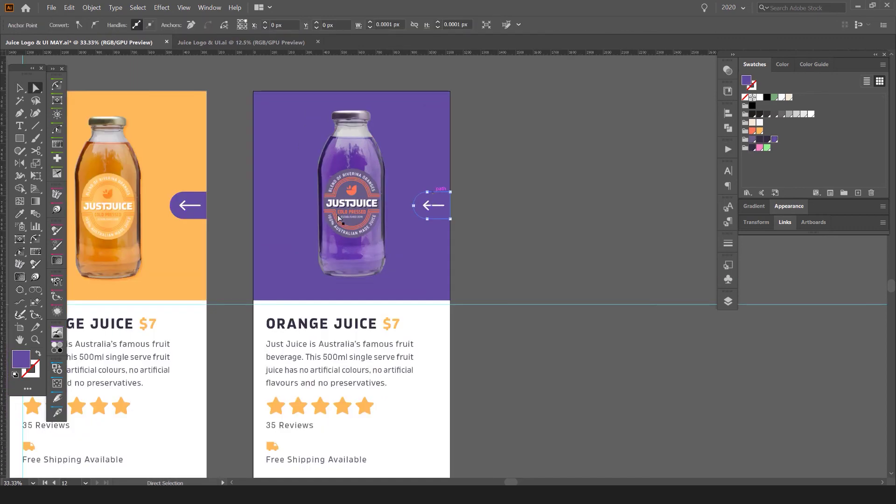
left_click(186, 154)
left_click_drag(384, 230, 450, 176)
key("v")
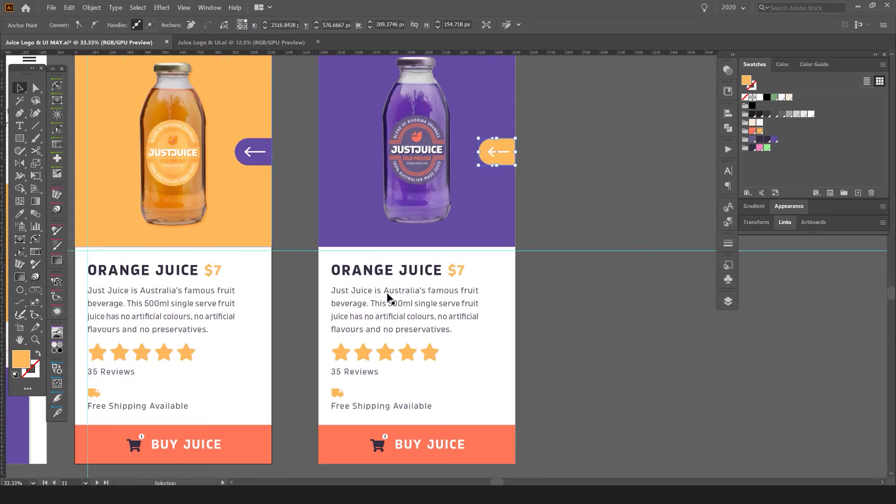
Change the product title on the duplicated screen to GRAPE JUICE.
left_click(437, 274)
left_click_drag(400, 270, 329, 271)
type("grape")
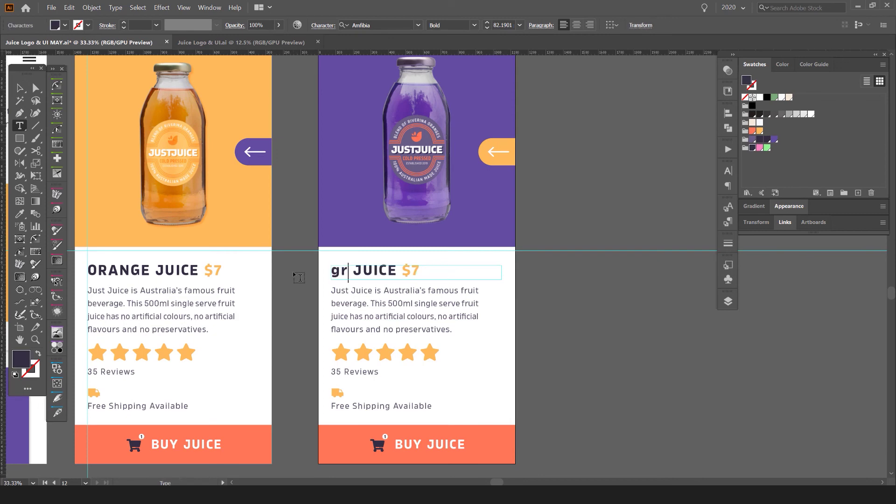
key("BackSpace")
key("BackSpace")
key("BackSpace")
key("BackSpace")
key("BackSpace")
type("GRAPE")
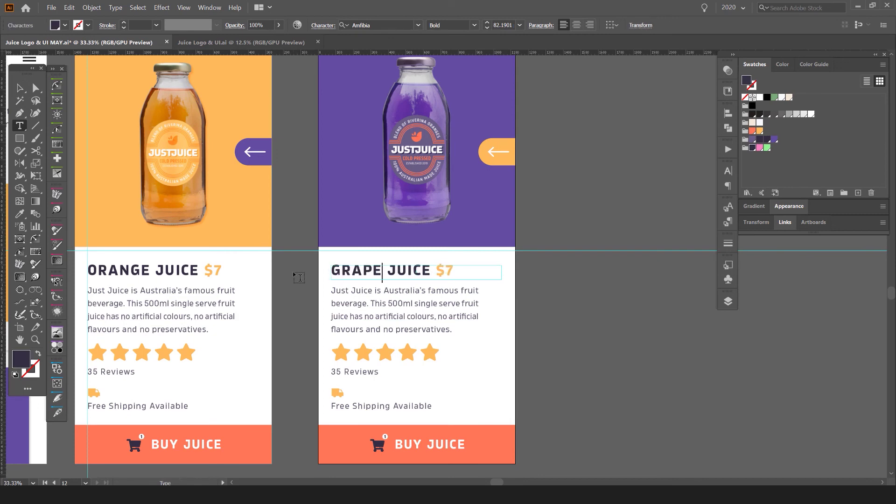
key("Escape")
Colour the $7 price in the grape juice title purple.
double_click(440, 270)
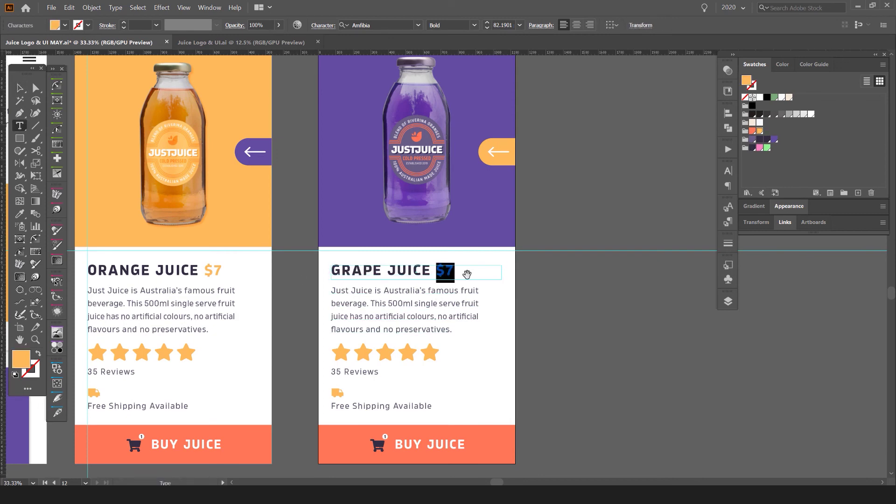
scroll(436, 275, "down", 2)
scroll(380, 261, "up", 1)
scroll(379, 261, "up", 1)
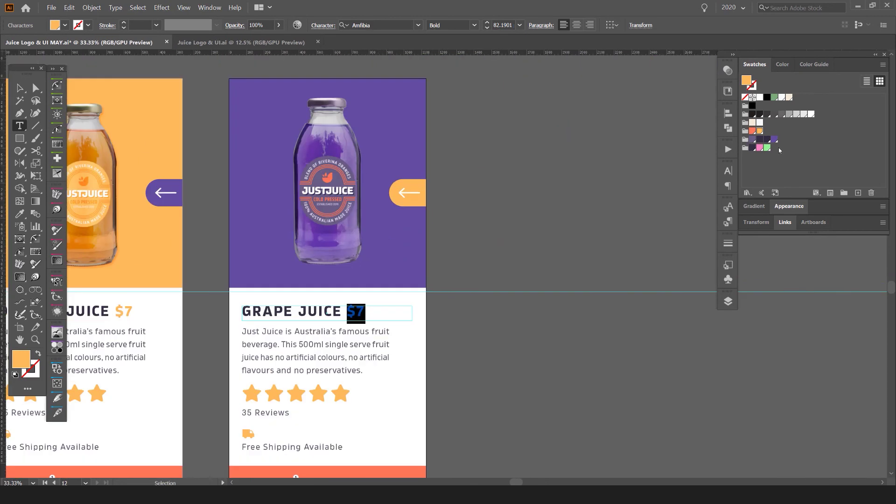
key("Escape")
left_click_drag(394, 334, 487, 294)
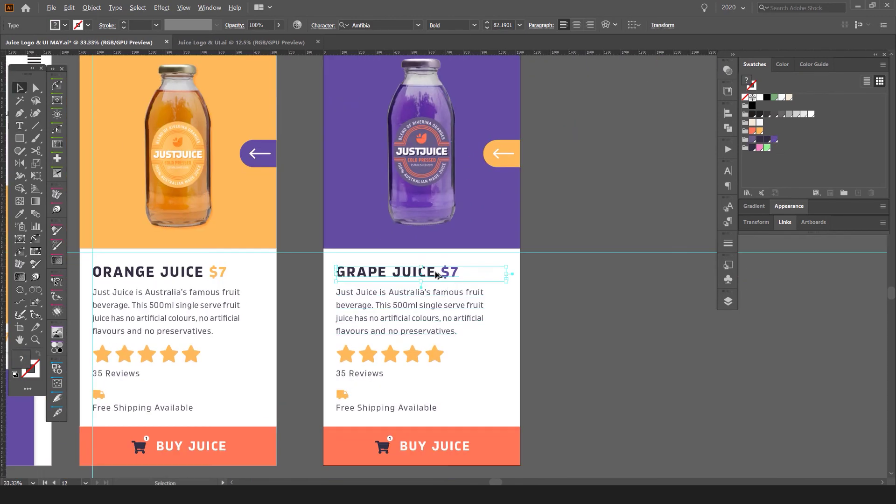
Examine the grape juice screen and compare the lower row of screens with the original row, including the kiwi and raspberry screen.
left_click_drag(513, 324, 522, 262)
left_click(521, 262)
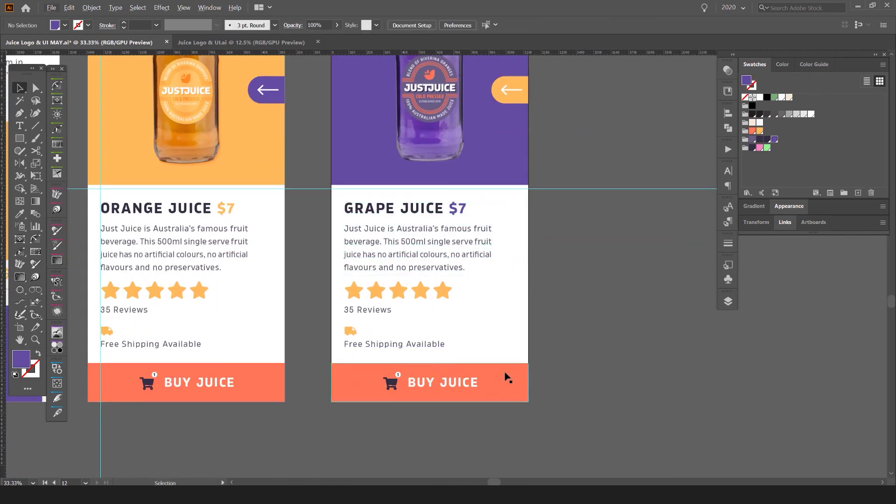
scroll(506, 376, "down", 3)
scroll(502, 326, "up", 1)
left_click_drag(536, 228, 574, 166)
scroll(508, 230, "up", 2)
left_click_drag(508, 230, 450, 348)
key("Tab")
scroll(567, 218, "down", 2)
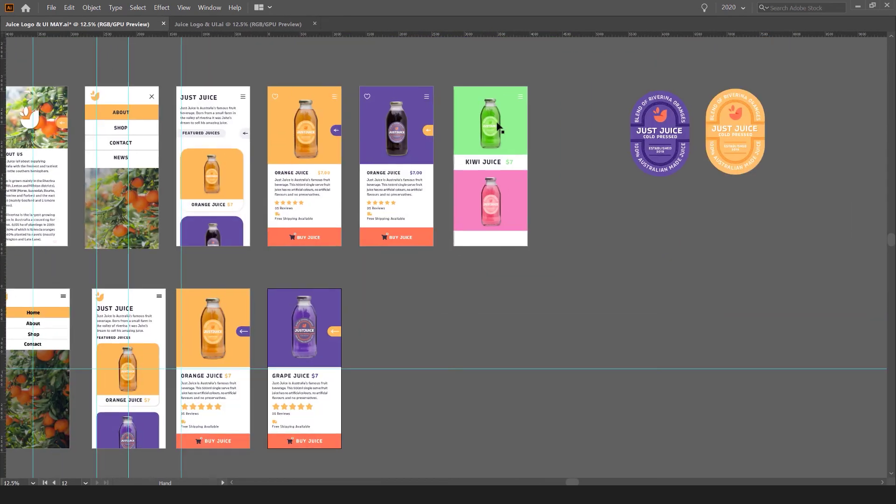
left_click_drag(490, 257, 563, 247)
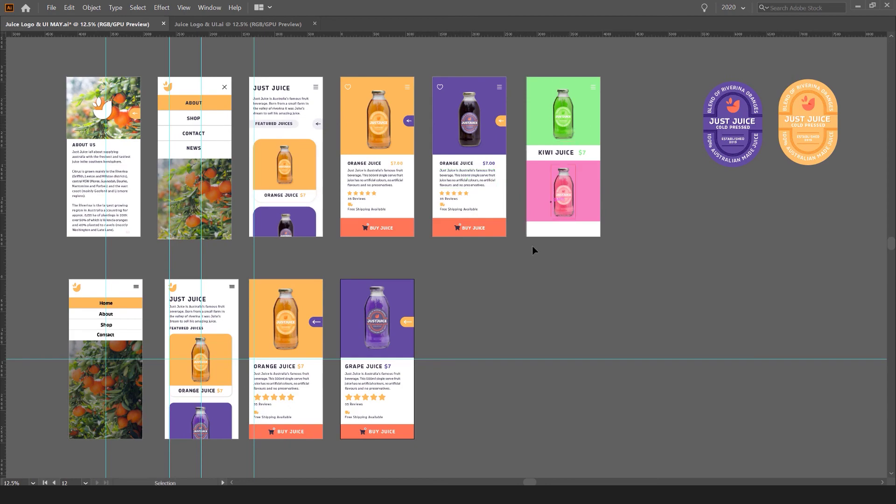
scroll(586, 183, "up", 2)
left_click(568, 253)
scroll(568, 252, "down", 1)
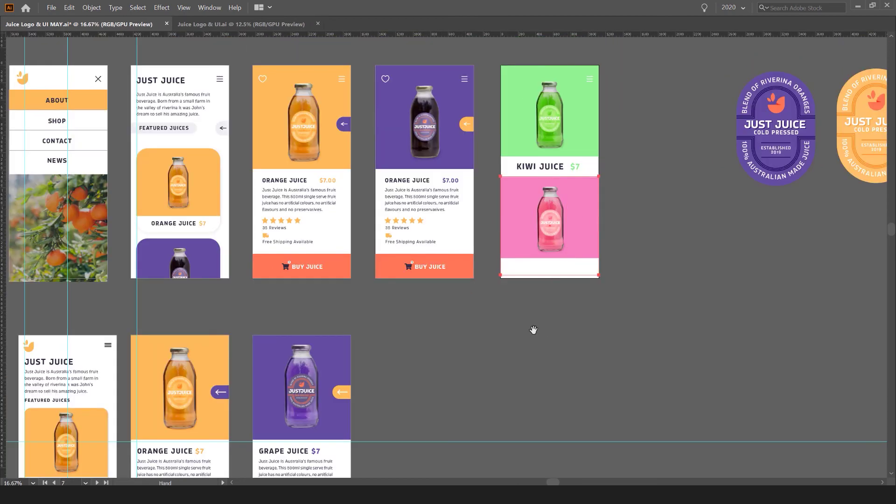
left_click_drag(527, 327, 517, 326)
scroll(519, 235, "up", 2)
scroll(517, 237, "down", 3)
left_click_drag(562, 258, 632, 151)
Duplicate the grape juice artboard with its artwork twice, placing the copies in a row beside it.
key("shift+o")
left_click_drag(436, 226, 624, 227)
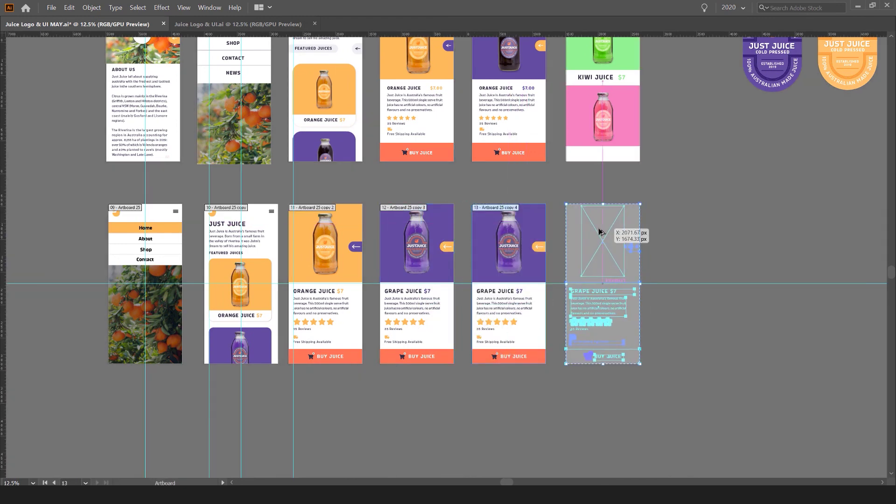
scroll(637, 221, "up", 1)
Recolour the bottle backgrounds of the two copies, sampling pink for the first and green for the second from the raspberry and kiwi reference screen.
left_click(490, 216)
key("i")
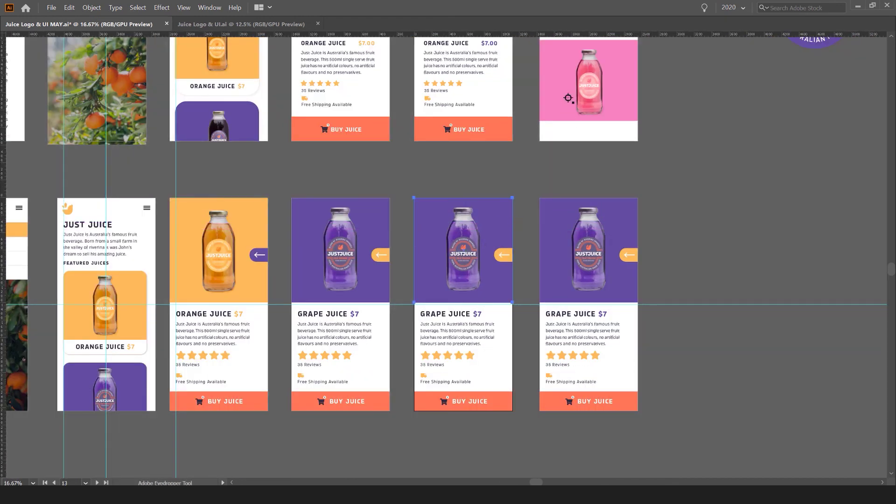
left_click(566, 105)
key("v")
left_click(550, 237)
left_click_drag(593, 82, 510, 183)
key("i")
left_click(559, 89)
left_click(550, 86)
left_click_drag(612, 309, 605, 237)
Delete the grape bottle images from the pink and green screens.
key("v")
left_click(500, 267)
left_click(383, 275, "shift")
key("Delete")
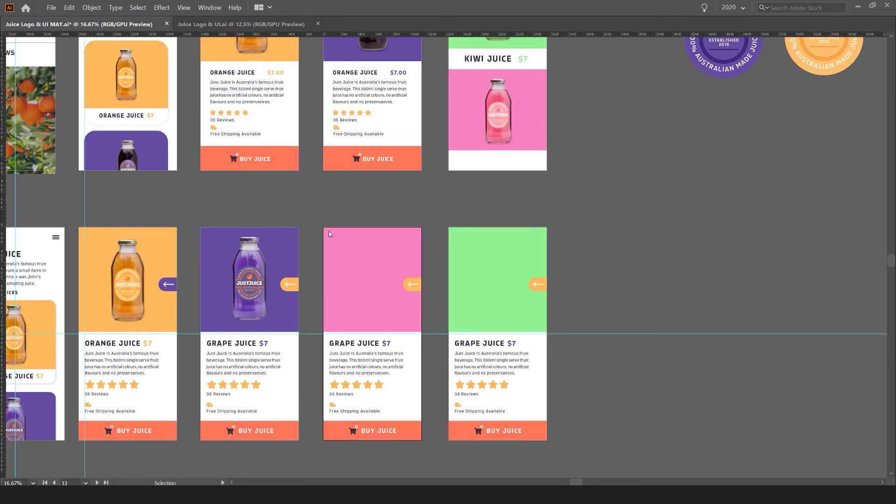
Paste the kiwi bottle on the green screen and the raspberry bottle on the pink screen, scaled and centred in their backgrounds.
key("ctrl+v")
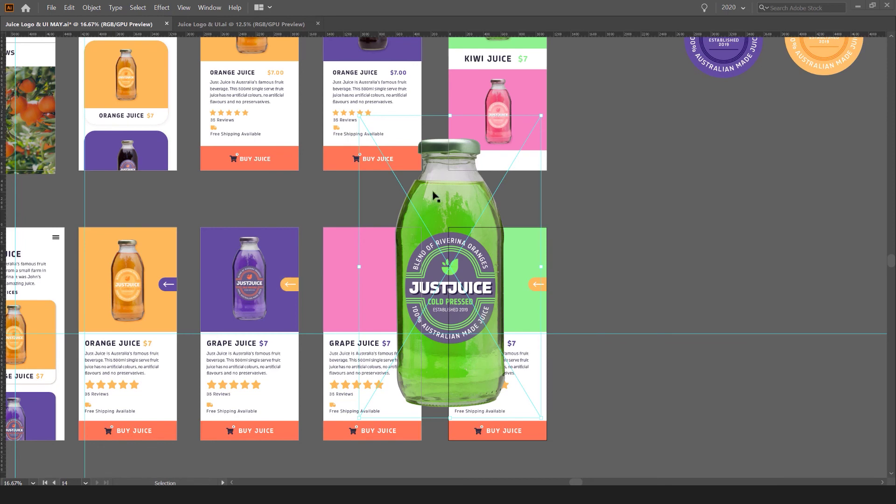
key("ctrl+v")
mouse_move(386, 291)
left_mouse_down()
mouse_move(263, 290)
mouse_move(393, 284)
left_mouse_up()
left_click(313, 288)
left_click_drag(452, 285, 459, 286)
left_click_drag(549, 268, 484, 266)
left_click_drag(495, 193, 495, 239)
left_click_drag(500, 285, 505, 278)
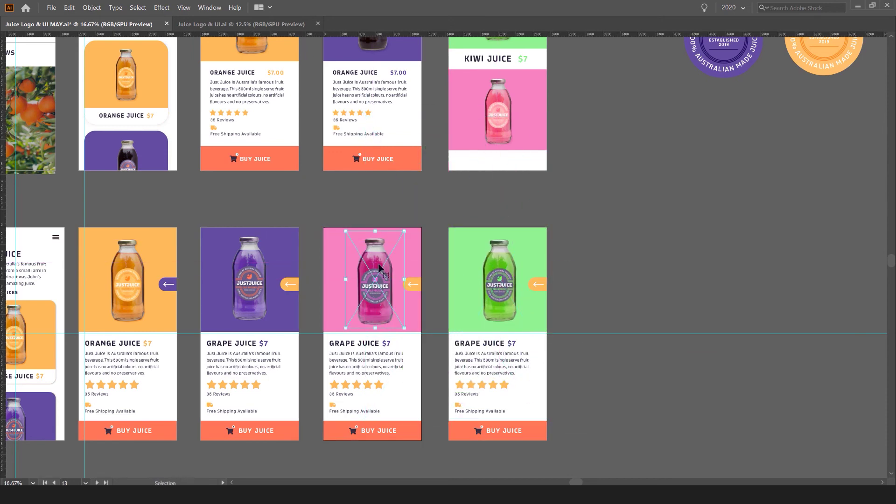
scroll(378, 265, "up", 2)
left_click_drag(620, 201, 623, 182)
left_click_drag(629, 248, 625, 252)
Change the pink screen's product title to RASPBERRY JUICE.
left_click_drag(296, 411, 272, 297)
double_click(291, 310)
type("RASBP")
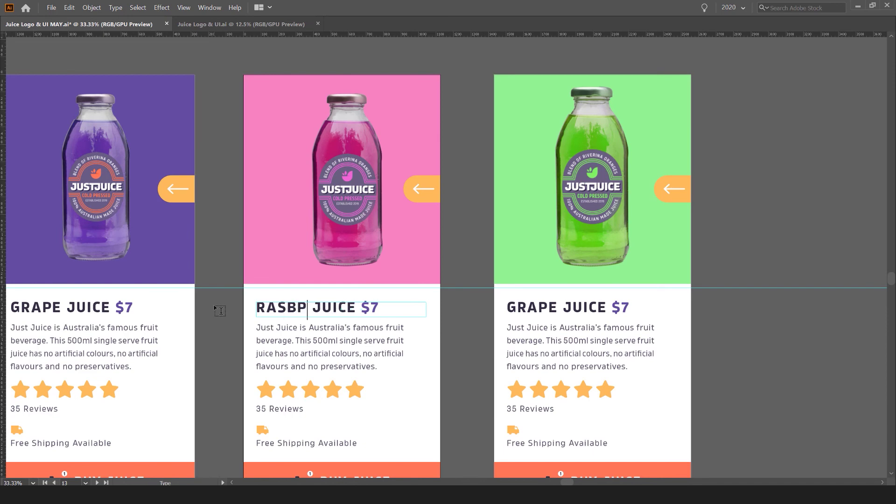
key("BackSpace")
key("BackSpace")
type("PBERRY")
key("Escape")
Colour the $7 price in the raspberry juice title with the pink swatch.
key("Tab")
key("Tab")
key("Tab")
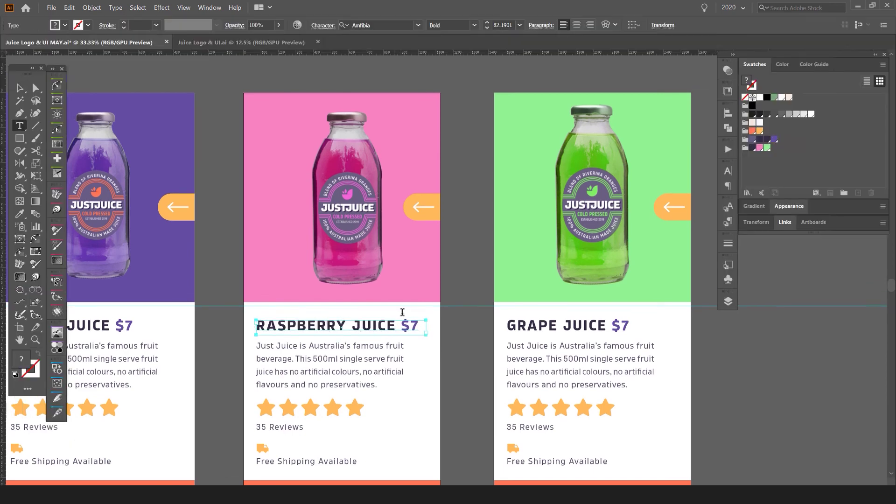
left_click_drag(419, 327, 401, 327)
left_click(760, 148)
Change the green screen's product title to KIWI JUICE and colour its $7 price with the green swatch.
left_click(553, 325)
double_click(553, 326)
type("KIW")
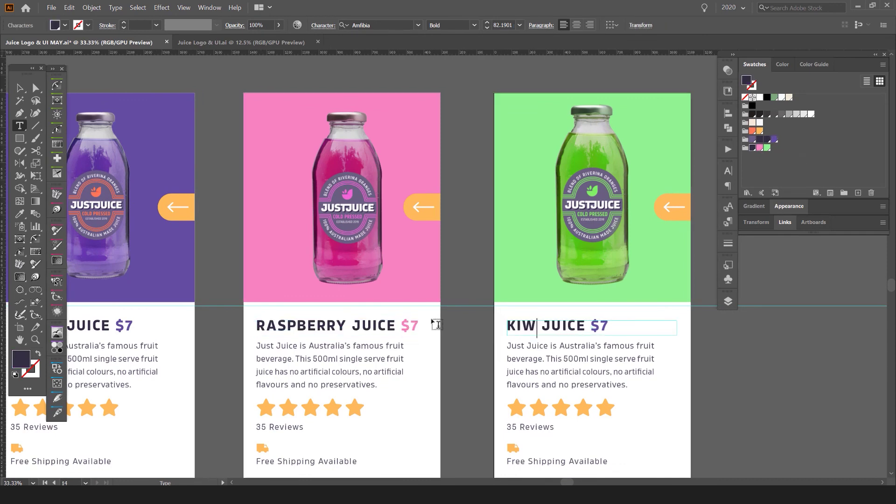
type("I")
key("Escape")
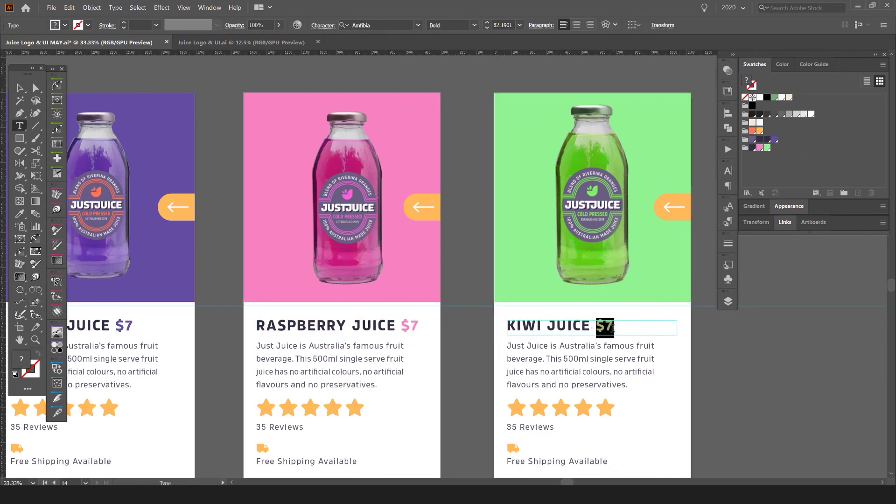
left_click(767, 147)
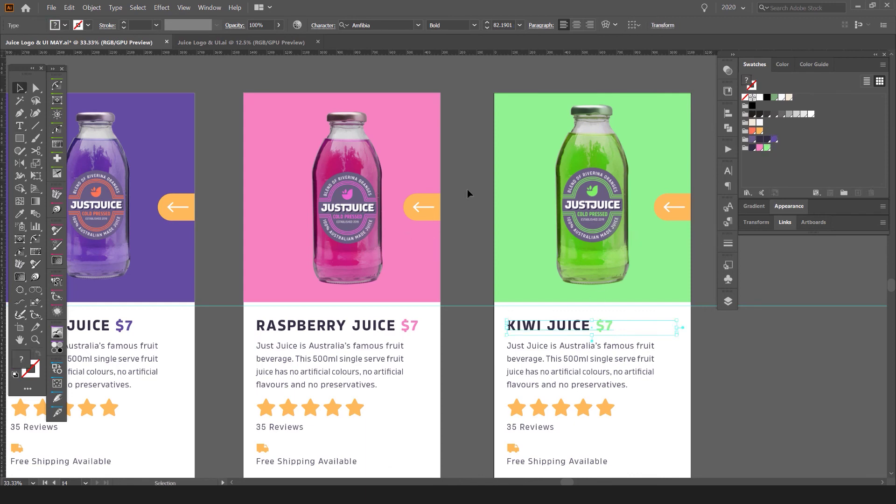
Fill the raspberry screen's arrow tab with the purple swatch and the kiwi screen's arrow tab with the pink swatch.
key("a")
left_click(438, 201)
left_click(774, 140)
left_click_drag(350, 187, 320, 228)
left_click(684, 241)
left_click(759, 147)
left_click(763, 364)
scroll(763, 364, "down", 1)
left_click_drag(672, 352, 589, 292)
scroll(518, 286, "down", 2)
scroll(446, 246, "up", 1)
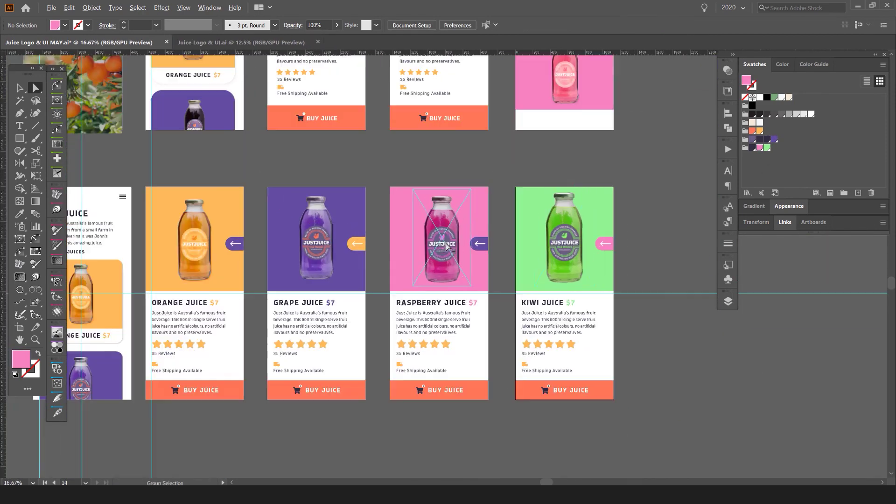
scroll(615, 241, "up", 2)
left_click(608, 243)
left_click(339, 241, "shift")
left_click(760, 97)
scroll(572, 103, "down", 1)
left_click(766, 139)
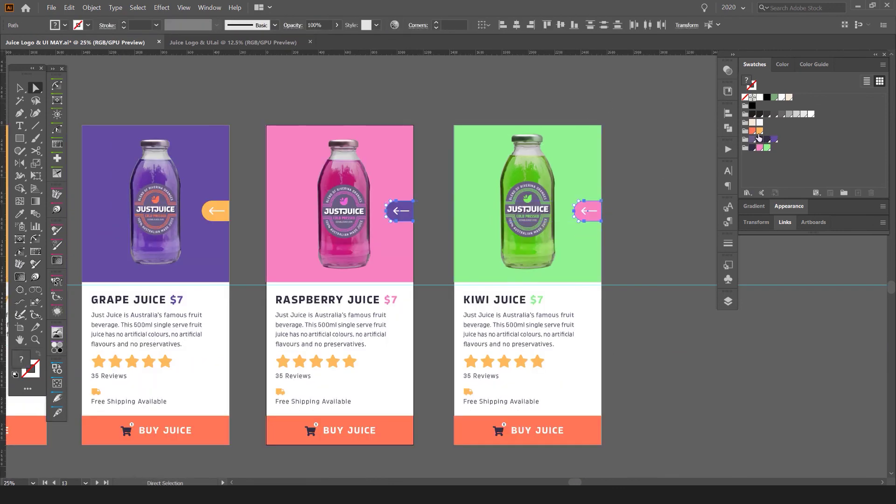
left_click(627, 123)
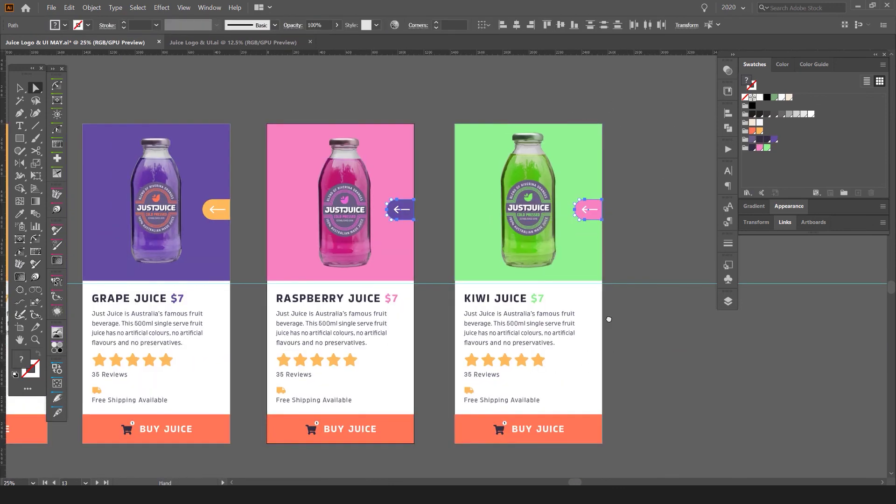
left_click_drag(608, 318, 639, 249)
left_click(638, 252)
Delete the number in the cart badge on the grape juice screen's BUY JUICE bar.
left_click_drag(426, 302, 458, 263)
scroll(441, 253, "down", 1)
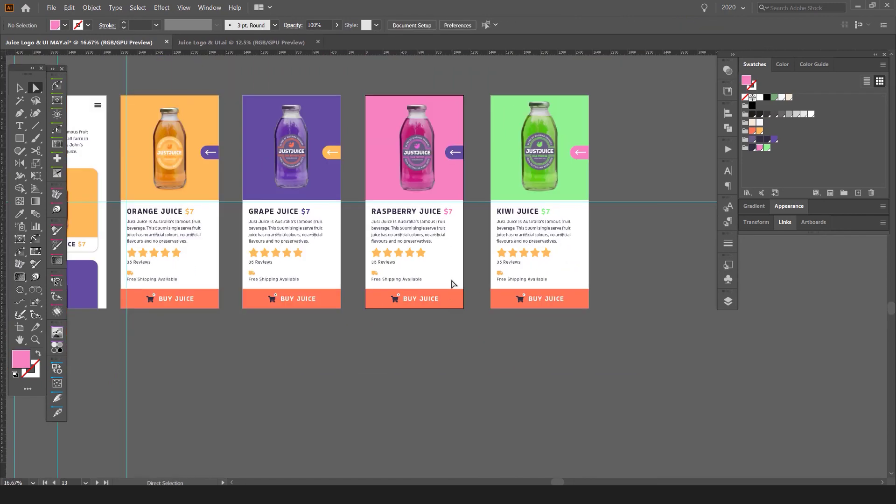
left_click_drag(498, 362, 571, 370)
scroll(571, 371, "down", 1)
scroll(348, 317, "up", 3)
scroll(524, 345, "down", 3)
scroll(534, 372, "up", 1)
scroll(522, 362, "up", 3)
scroll(399, 335, "up", 2)
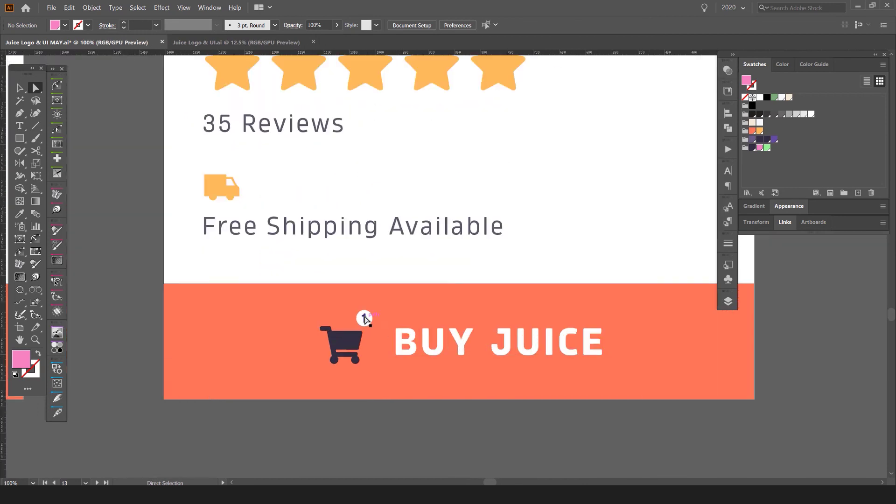
left_click(364, 320)
scroll(366, 324, "up", 2)
key("Delete")
scroll(363, 330, "down", 4)
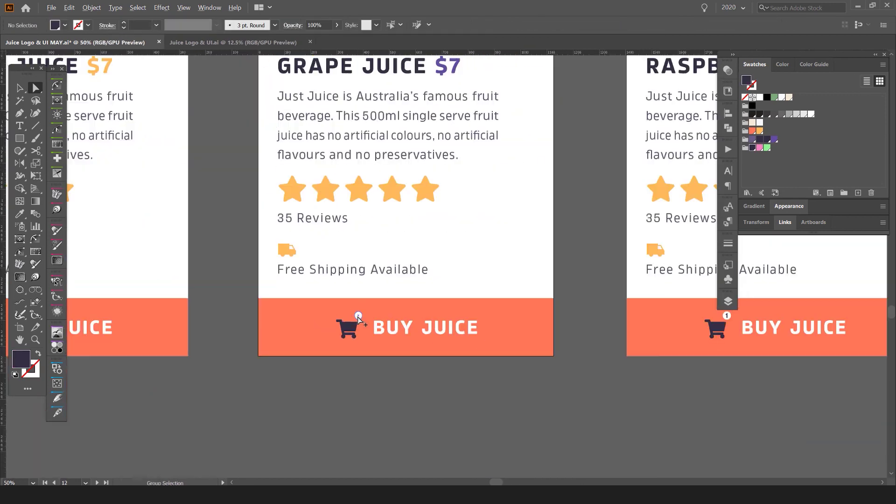
scroll(411, 392, "down", 4)
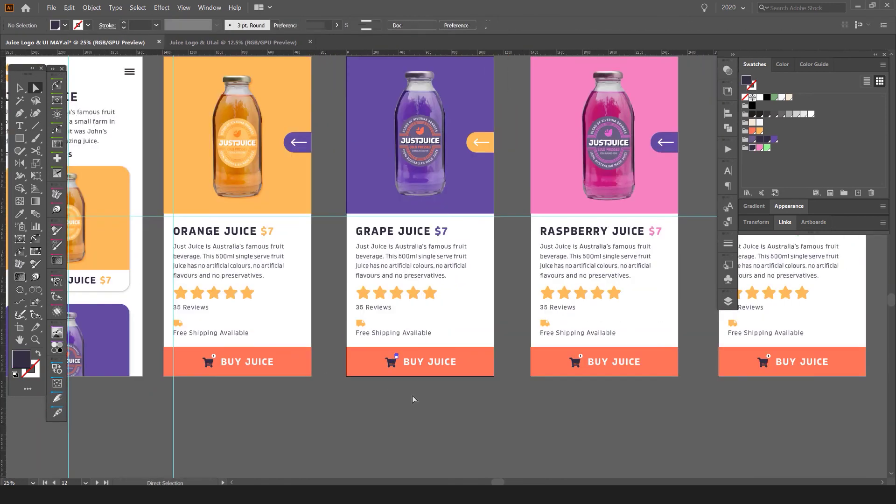
Examine the rows of app screens and the earlier beige presentation board that shows the first set of screens.
key("v")
key("Tab")
left_click_drag(472, 402, 518, 404)
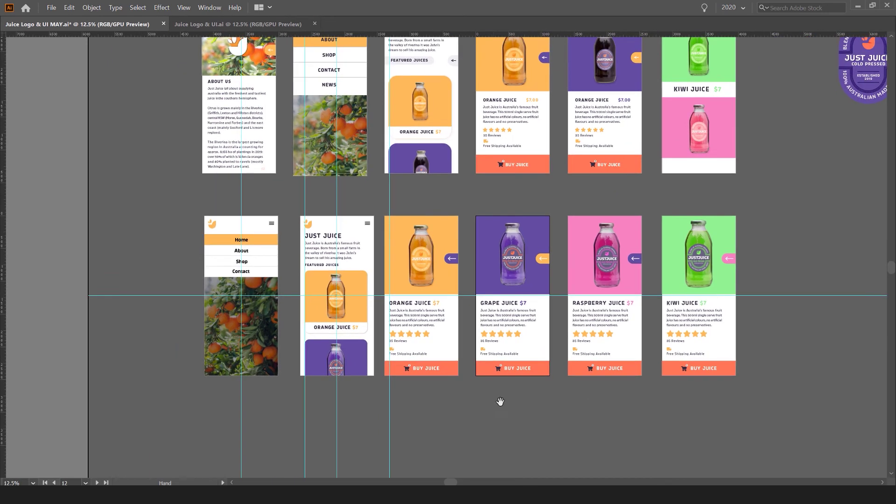
left_click_drag(492, 335, 462, 353)
scroll(793, 294, "down", 1)
left_click_drag(805, 305, 540, 300)
left_click_drag(433, 270, 563, 317)
left_click_drag(569, 387, 525, 330)
left_click_drag(338, 50, 376, 241)
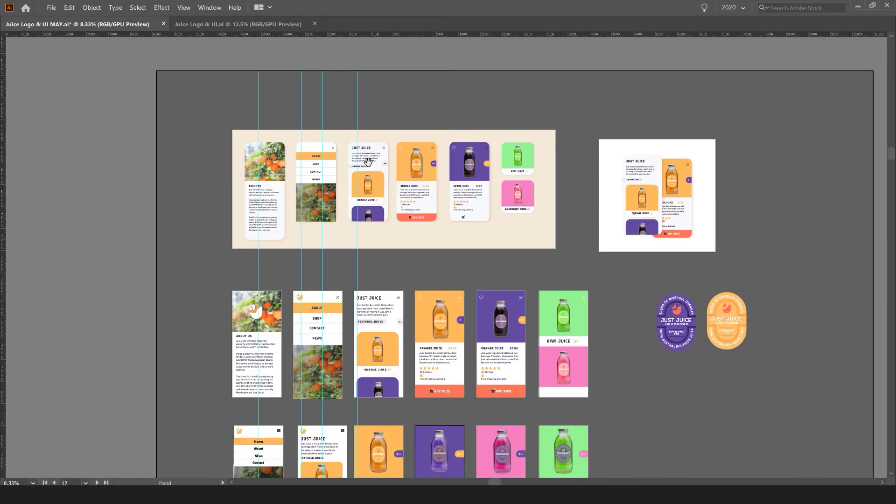
scroll(383, 153, "up", 3)
left_click_drag(368, 173, 447, 157)
scroll(410, 122, "down", 3)
left_click_drag(518, 438, 528, 234)
Draw a rectangle about 5946 by 2512 px below the lower row of screens and fill it with the light beige swatch.
left_click_drag(372, 319, 632, 429)
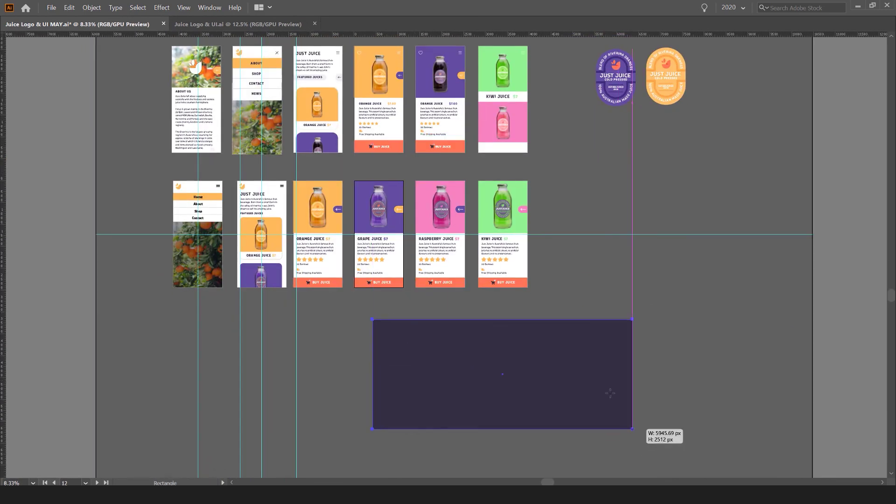
key("Tab")
left_click(759, 122)
left_click(752, 123)
scroll(569, 351, "up", 1)
left_click_drag(570, 351, 552, 287)
Group the kiwi juice screen's elements and group the raspberry juice screen's elements.
key("v")
left_click(491, 225)
left_click_drag(500, 188, 553, 236)
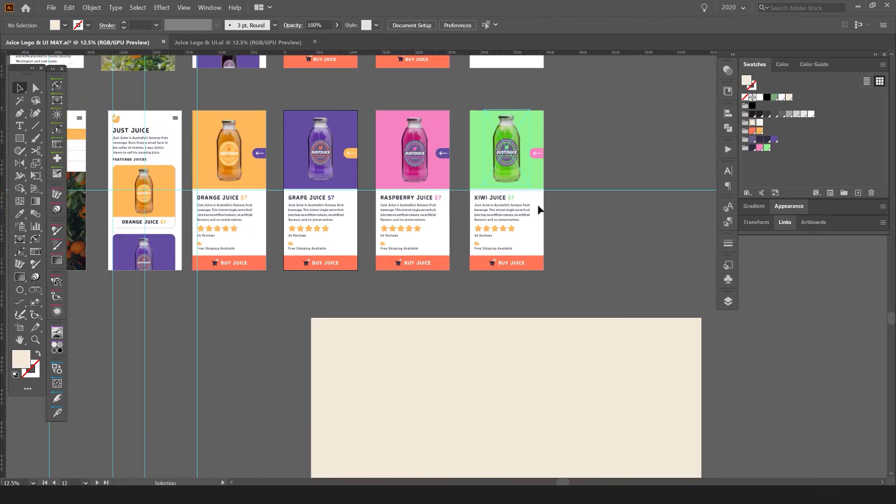
left_click_drag(468, 279, 465, 280)
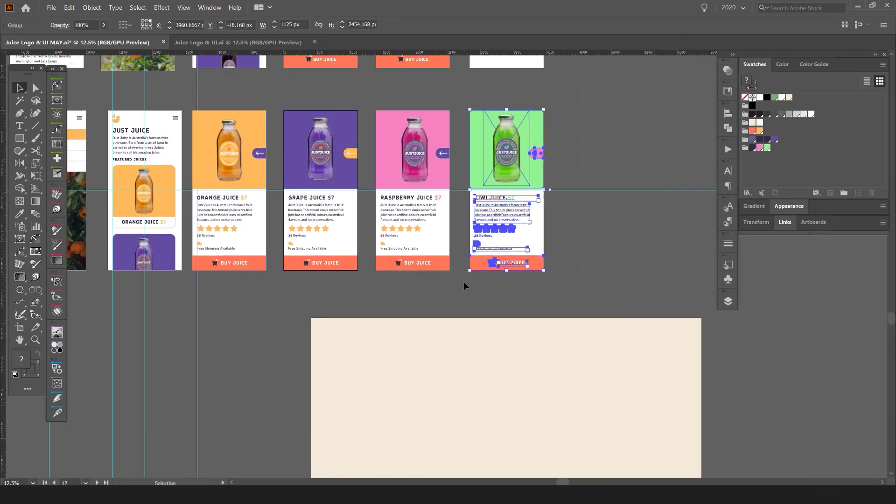
mouse_move(378, 274)
left_mouse_down()
mouse_move(410, 246)
mouse_move(395, 276)
left_mouse_up()
left_click(379, 163)
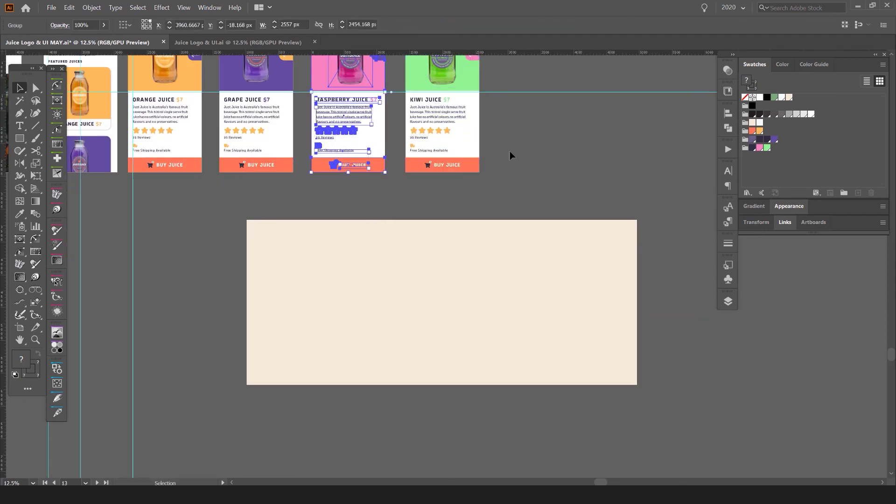
Select the grouped kiwi and raspberry juice screens together.
scroll(413, 234, "up", 2)
left_click_drag(517, 42, 507, 44)
left_click(511, 113)
left_click(410, 135, "shift")
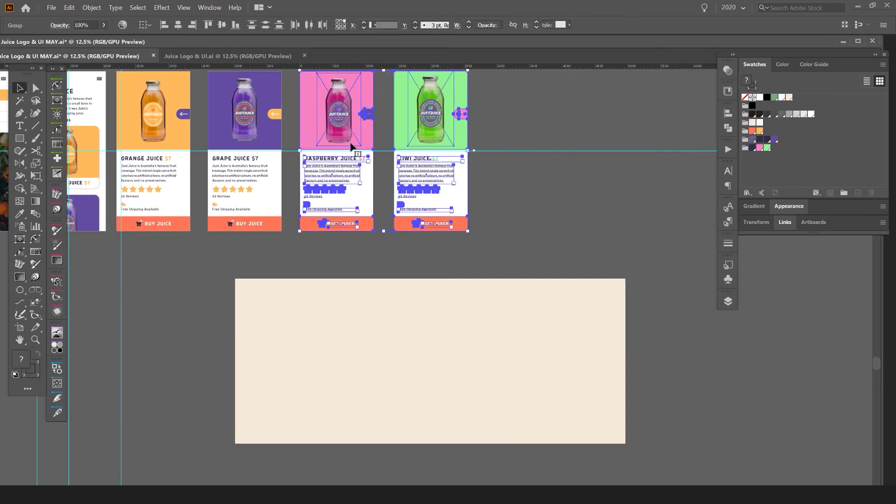
Dock the floating document window back into the workspace.
double_click(312, 42)
double_click(328, 12)
key("Tab")
left_click_drag(141, 43, 161, 22)
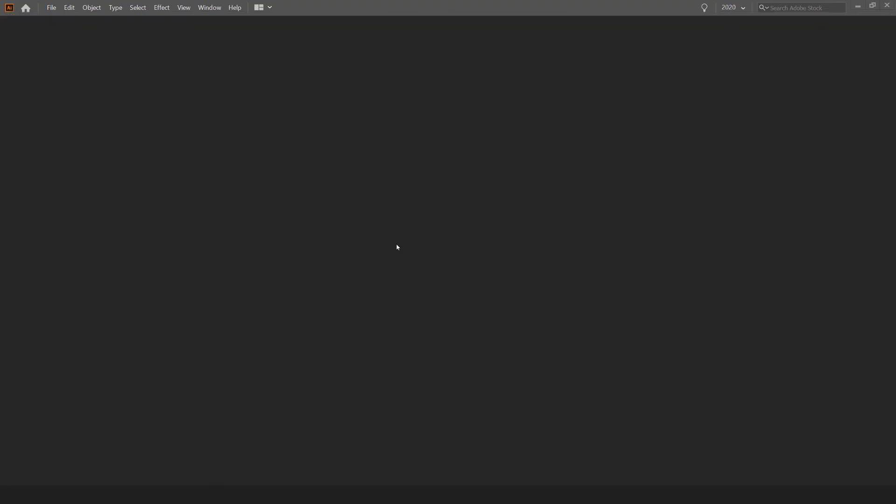
Copy the raspberry and kiwi screens onto the beige board, in front of it, and scale them down to fit.
left_click_drag(450, 176, 441, 351)
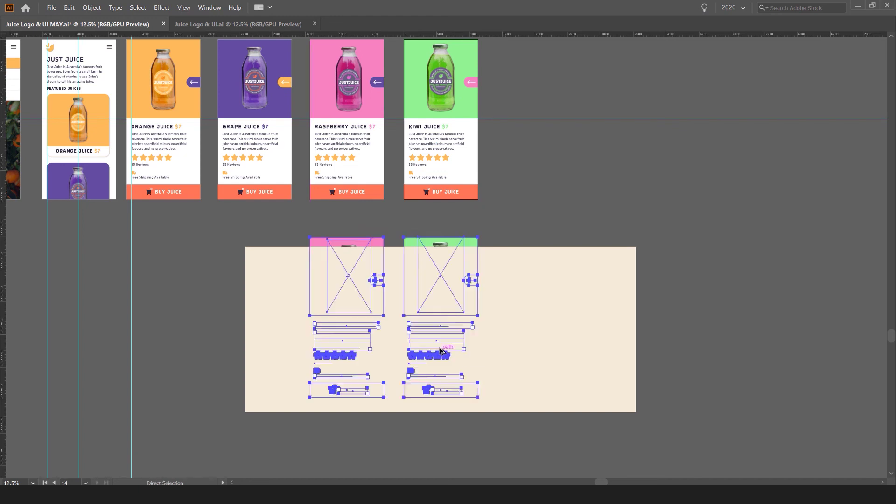
left_click_drag(474, 239, 463, 276)
scroll(390, 309, "up", 1)
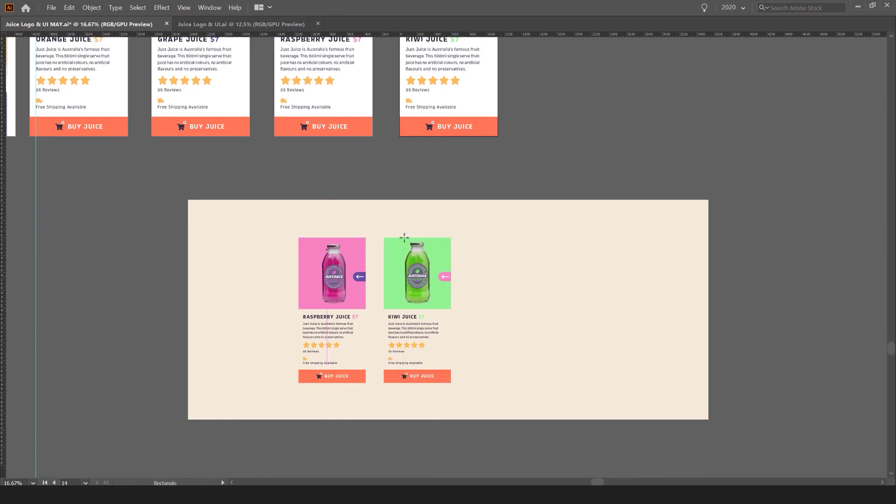
Draw a rectangle matching the kiwi screen copy's outline, give it a white fill and place it behind the screen's artwork.
left_click_drag(384, 238, 450, 383)
key("i")
left_click(484, 105)
key("ctrl+7")
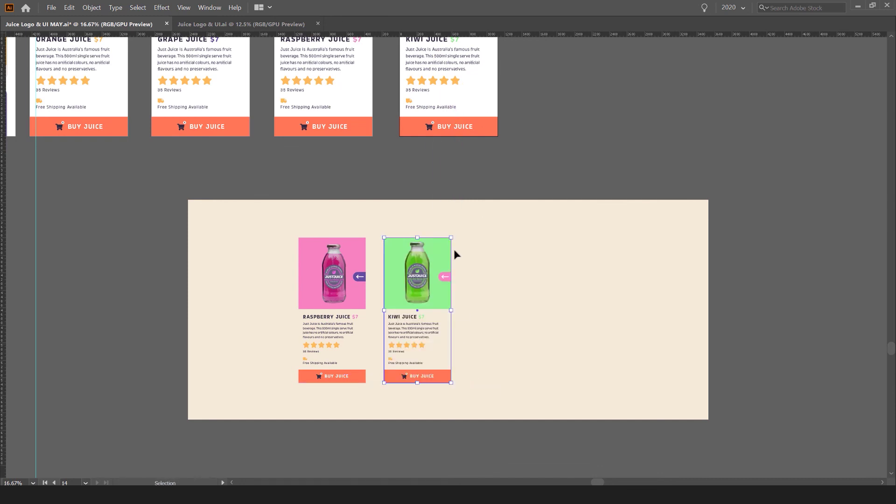
key("ctrl+z")
key("ctrl+7")
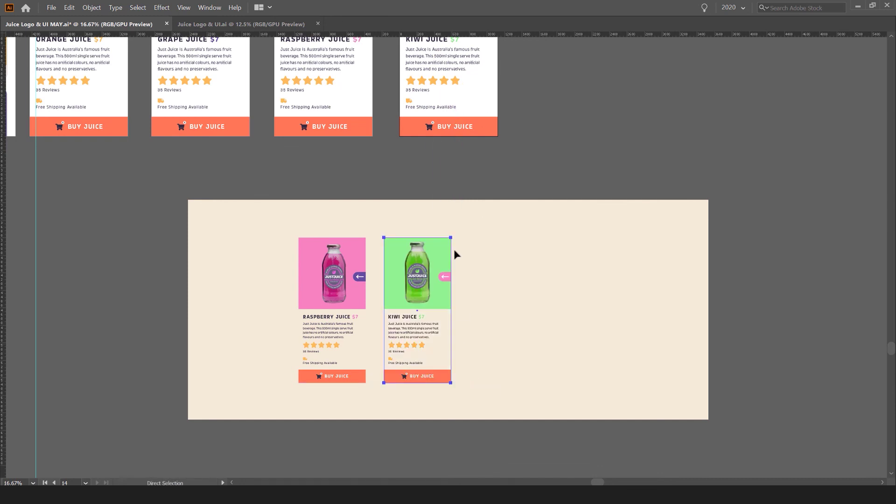
key("comma")
key("v")
Duplicate the kiwi copy's white backing rectangle behind the raspberry screen copy and align it flush with that screen's edges.
scroll(455, 270, "up", 3)
left_click_drag(455, 271, 596, 210)
left_click(597, 211)
scroll(641, 304, "down", 1)
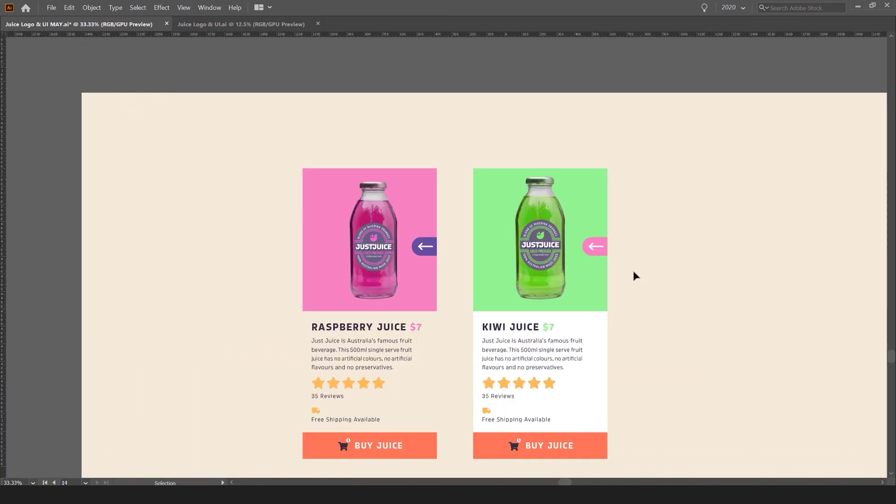
left_click_drag(640, 307, 633, 269)
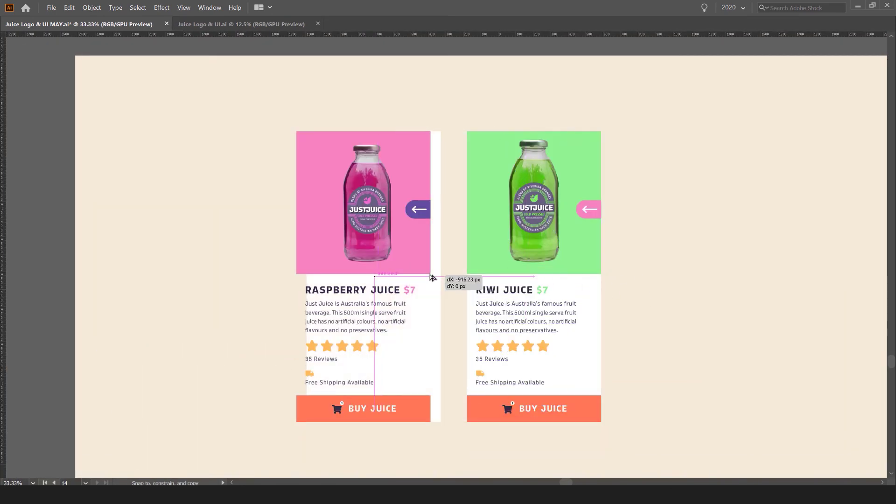
left_click(350, 294)
key("ctrl+plus")
key("ctrl+plus")
key("ctrl+plus")
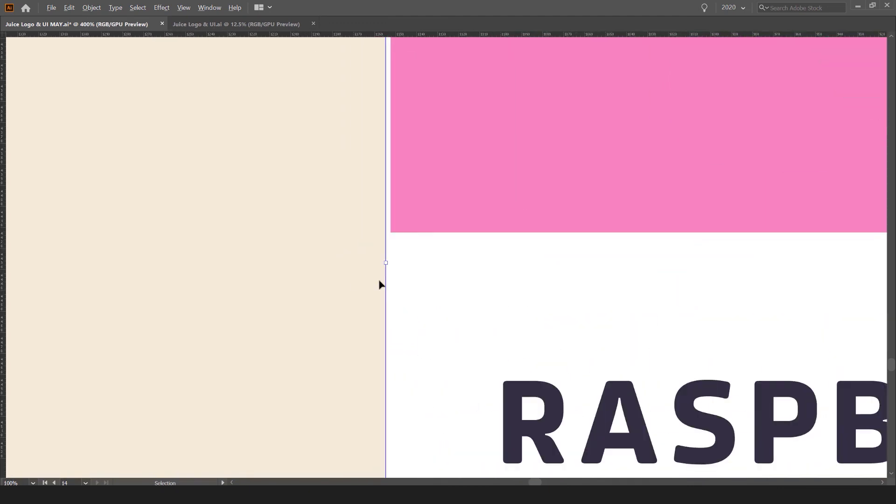
left_click_drag(406, 269, 409, 269)
scroll(389, 275, "down", 7)
left_click_drag(280, 232, 203, 170)
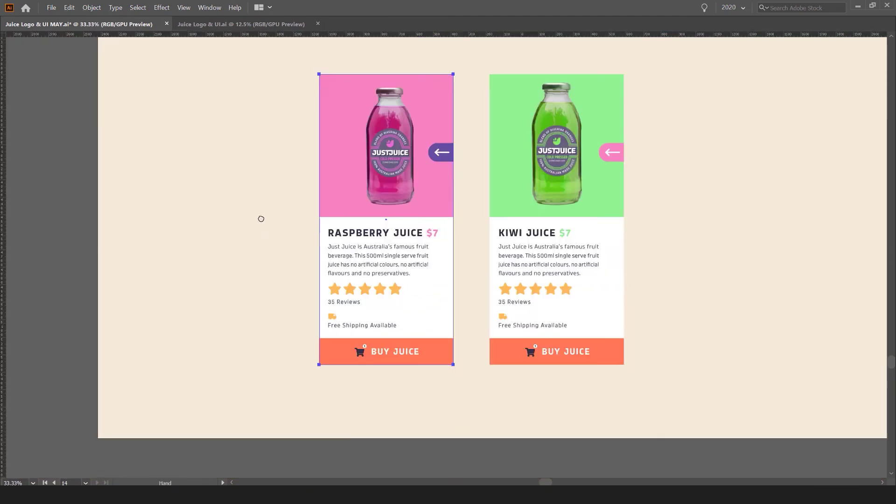
Give both white backing rectangles an orange Multiply drop shadow with 50% opacity, 7 px X offset, 8 px Y offset and 4 px blur.
key("Tab")
left_click(609, 235, "ctrl+shift")
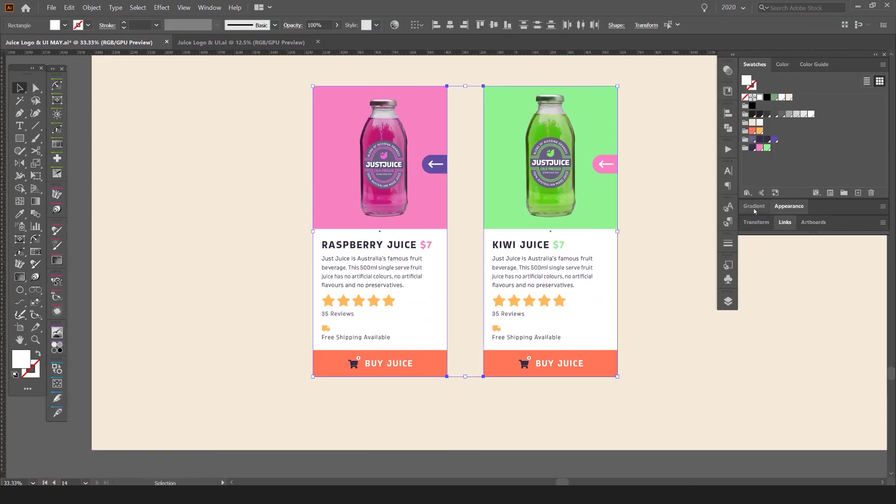
left_click(788, 207)
left_click(775, 322)
mouse_move(782, 156)
left_click(741, 155)
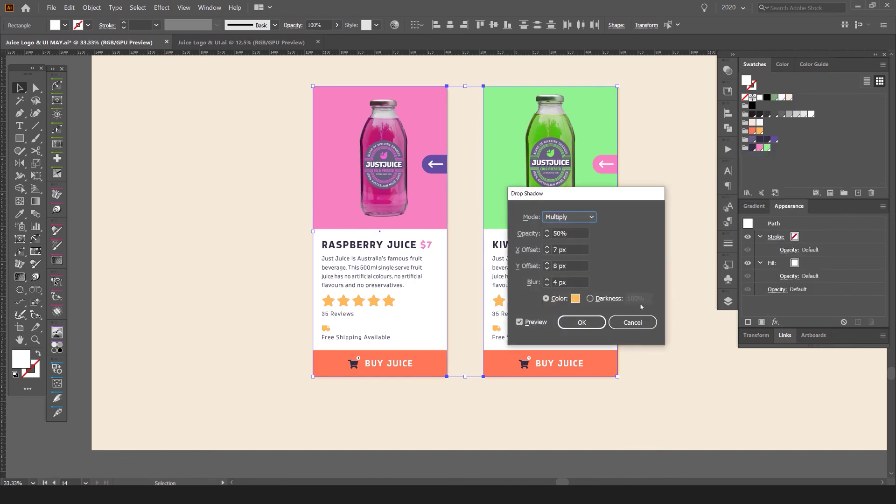
left_click(580, 327)
scroll(627, 377, "up", 7)
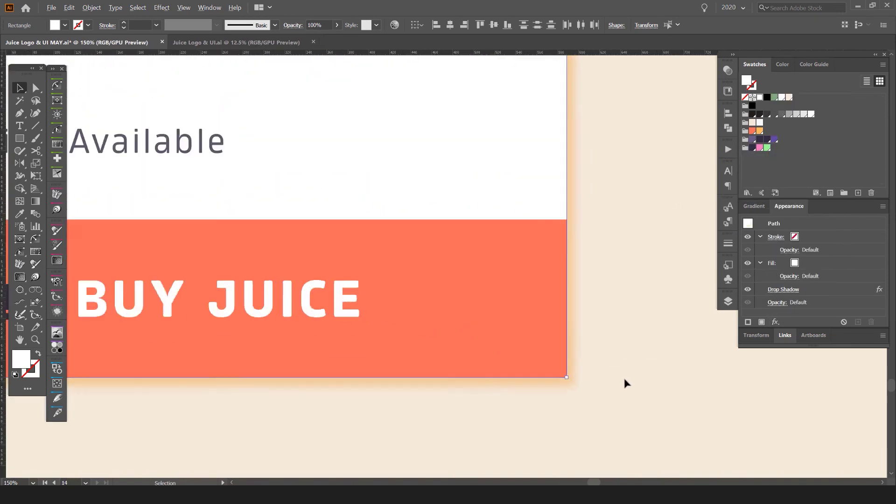
Move the raspberry and kiwi screen copies together to the left part of the beige board and deselect them.
scroll(548, 383, "down", 4)
scroll(548, 386, "down", 8)
left_click_drag(462, 322, 416, 319)
left_click(560, 284)
left_click_drag(561, 285, 448, 212)
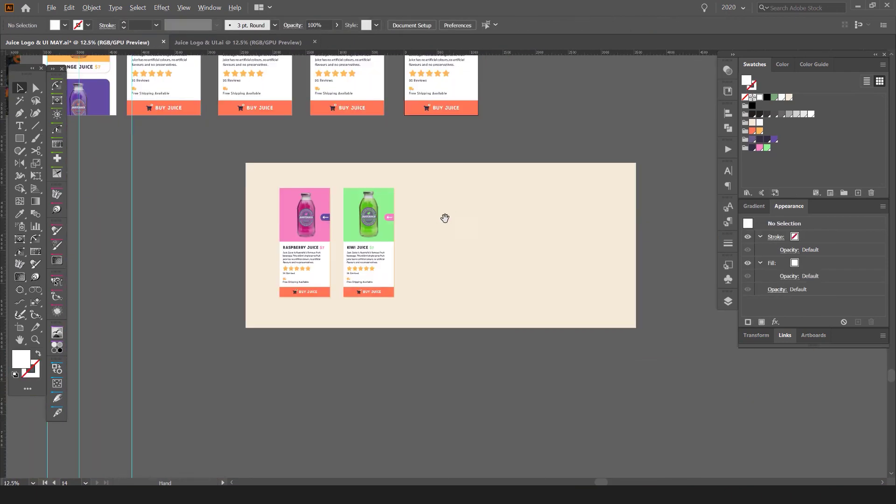
Examine the earlier app screens, including the About page's logo, heading and body text and the orange-themed navigation menu screen.
scroll(447, 214, "up", 2)
left_click_drag(368, 167, 433, 161)
key("Tab")
scroll(432, 162, "down", 2)
left_click_drag(460, 115, 574, 372)
left_click_drag(257, 260, 467, 340)
left_click_drag(426, 86, 545, 115)
scroll(334, 175, "up", 1)
scroll(465, 98, "up", 4)
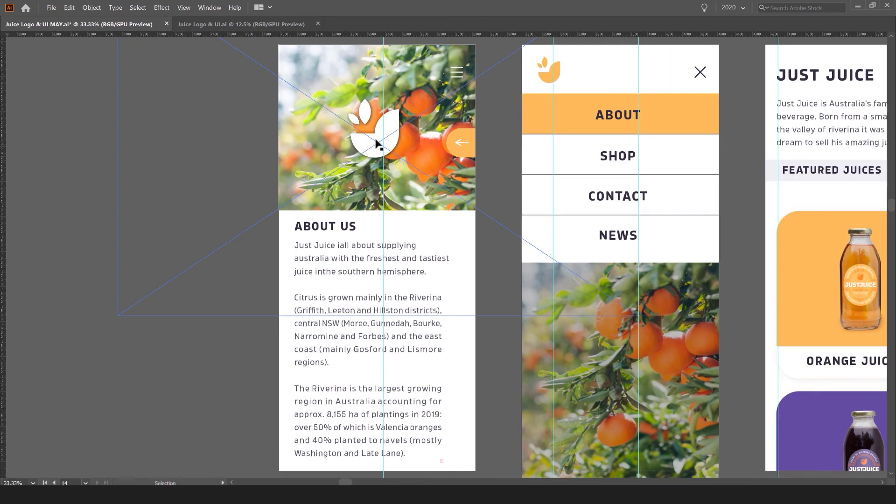
key("a")
key("v")
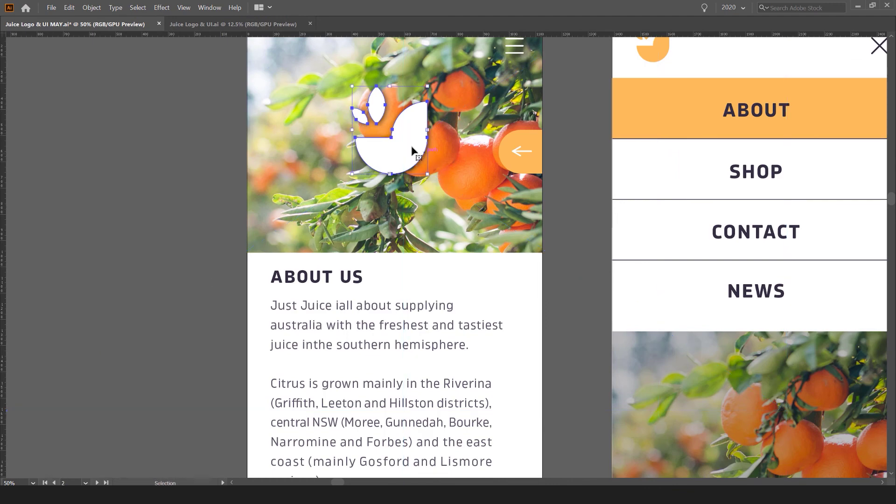
left_click_drag(534, 154, 525, 185)
left_click(524, 184)
scroll(507, 77, "up", 2)
left_click_drag(507, 78, 504, 77)
scroll(572, 199, "down", 2)
left_click_drag(551, 312, 487, 85)
left_click(293, 132)
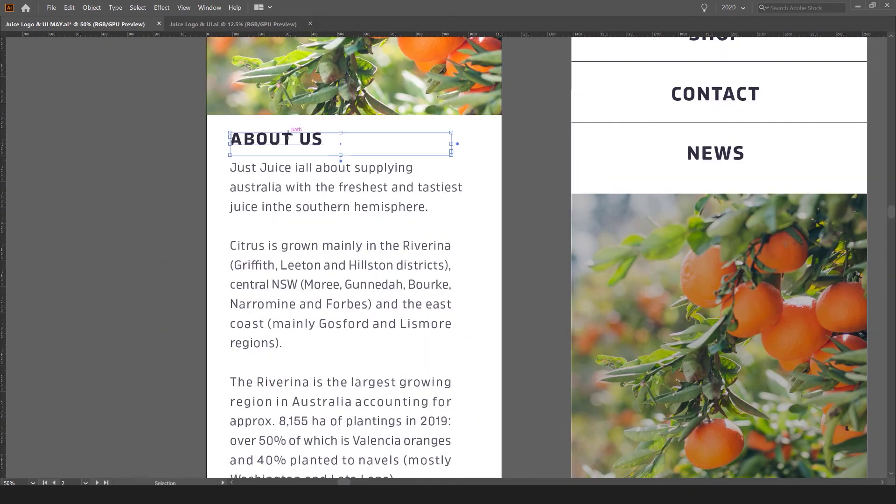
left_click_drag(294, 194, 281, 117)
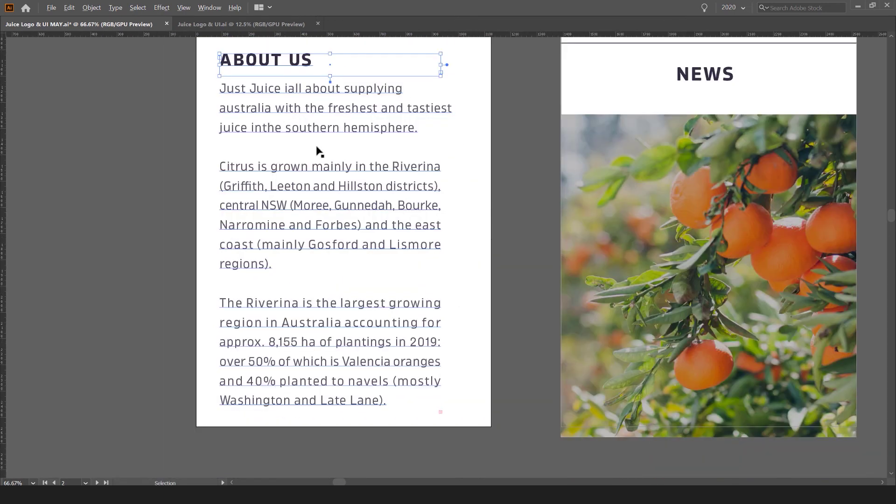
scroll(365, 246, "down", 2)
left_click_drag(362, 276, 204, 95)
left_click_drag(484, 208, 346, 123)
Copy the hamburger menu icon from the Just Juice home screen and paste it in place on the orange and grape juice artboards.
left_click(388, 205)
scroll(150, 197, "up", 1)
scroll(528, 191, "up", 2)
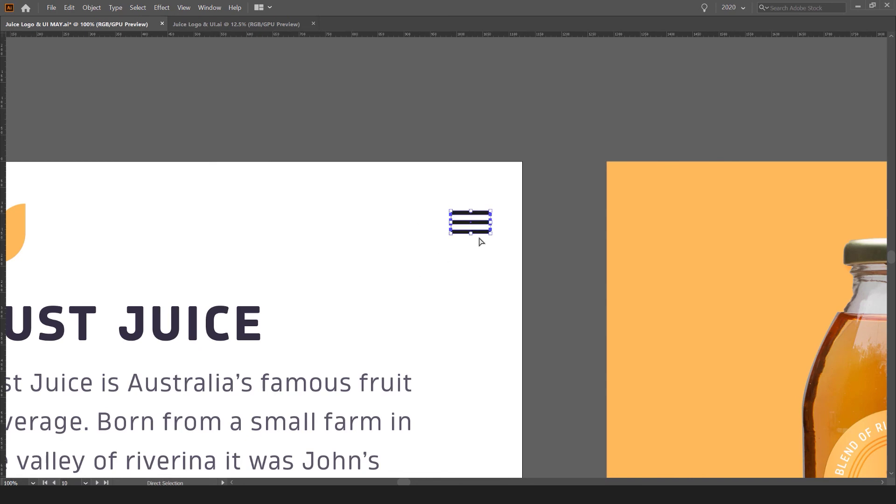
scroll(546, 161, "down", 3)
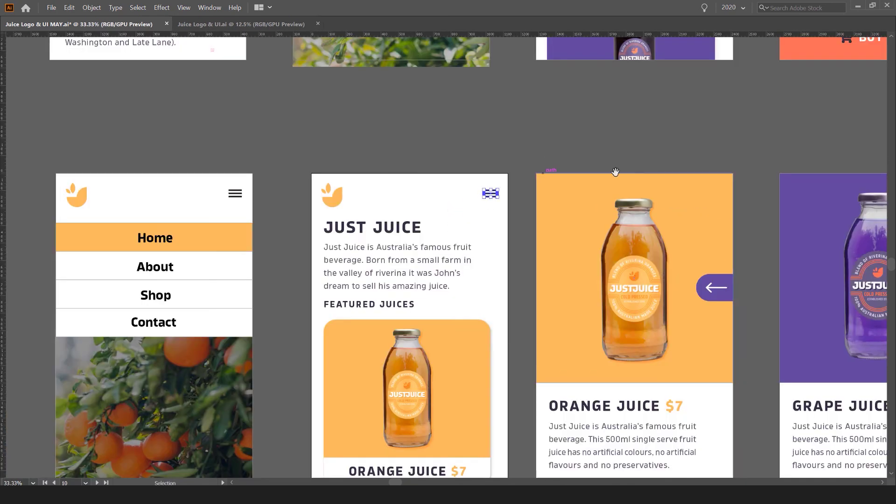
left_click_drag(705, 193, 462, 197)
left_click(462, 198)
key("ctrl+shift+v")
left_click(690, 191)
key("ctrl+shift+v")
Paste the same hamburger menu icon in place on the raspberry and kiwi juice artboards.
left_click_drag(757, 192, 291, 216)
left_click(496, 223)
key("ctrl+shift+v")
left_click(728, 222)
key("ctrl+shift+v")
scroll(731, 161, "down", 2)
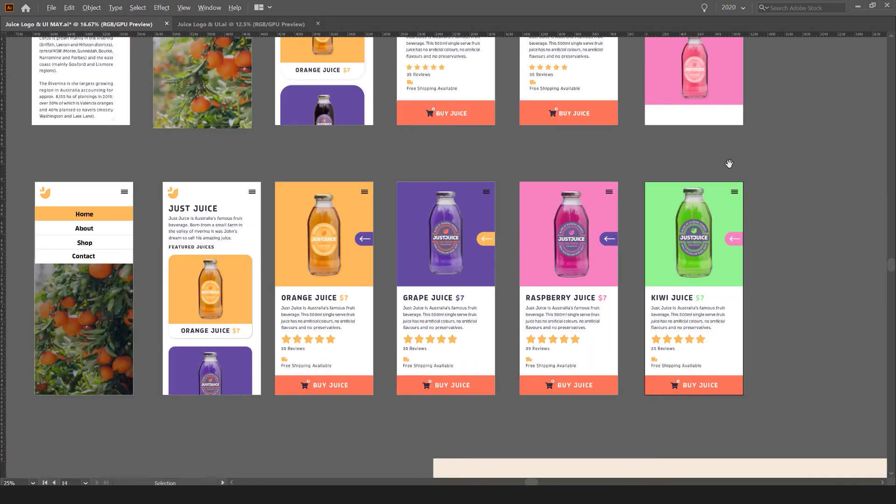
Check the hamburger menu icons on the product screens up close and against the full set of artboards.
left_click_drag(729, 163, 622, 160)
scroll(672, 206, "up", 4)
scroll(494, 148, "down", 4)
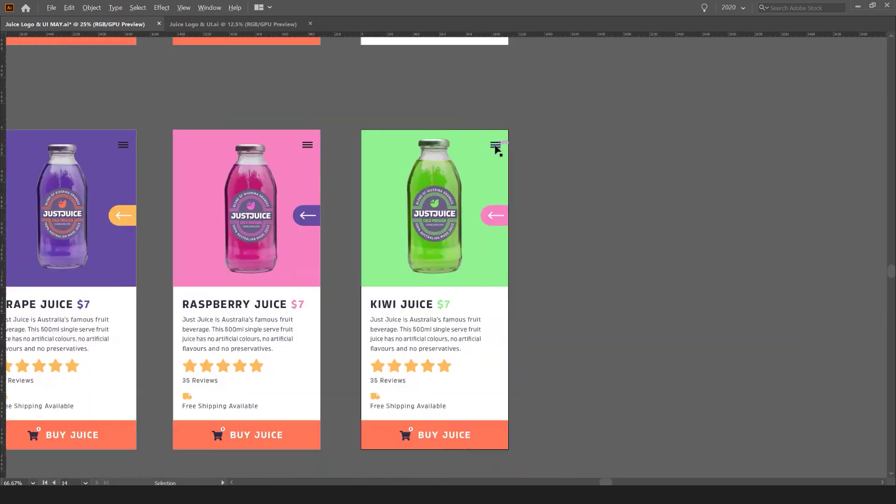
left_click_drag(422, 140, 486, 138)
scroll(546, 138, "down", 2)
scroll(483, 149, "up", 2)
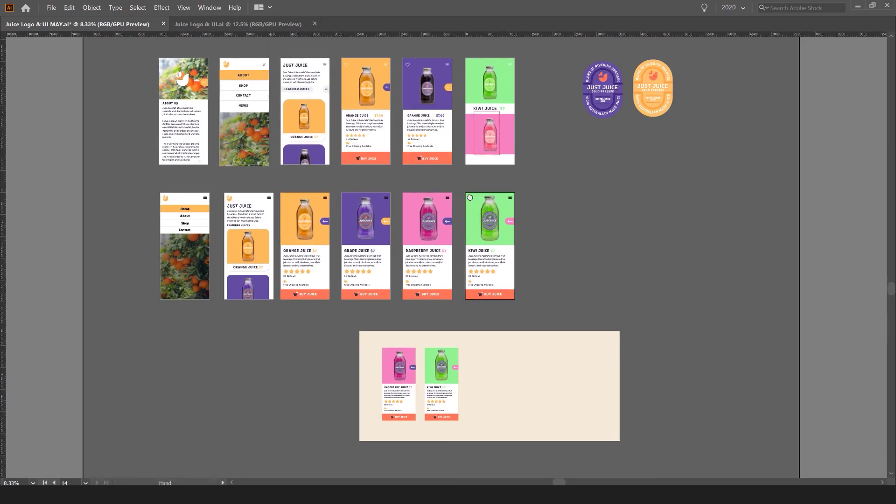
scroll(477, 166, "left", 2)
scroll(528, 178, "up", 2)
left_click(508, 216, "shift")
left_click(599, 193)
mouse_move(599, 194)
left_mouse_down()
mouse_move(599, 247)
mouse_move(558, 314)
mouse_move(602, 185)
left_mouse_up()
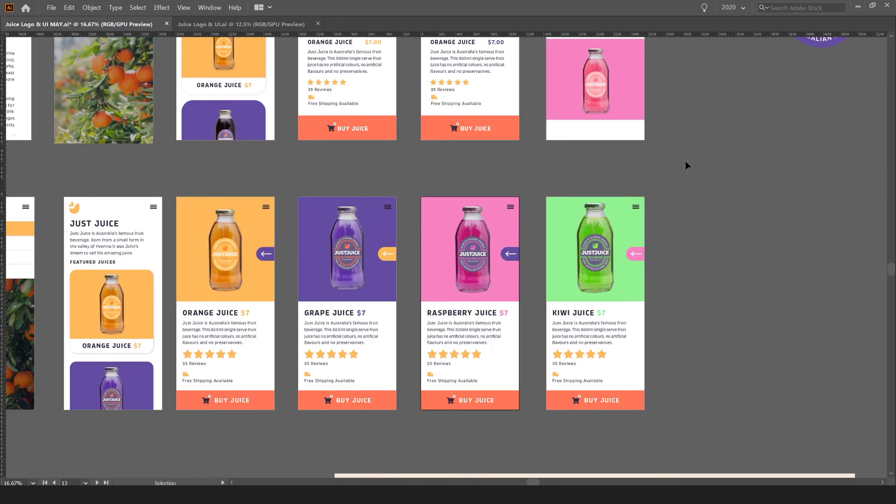
Select the hamburger menu icons on the kiwi, raspberry, grape and orange screens and recolour them white.
scroll(622, 206, "up", 2)
left_click(654, 218)
left_click(652, 209)
left_click(402, 209, "shift")
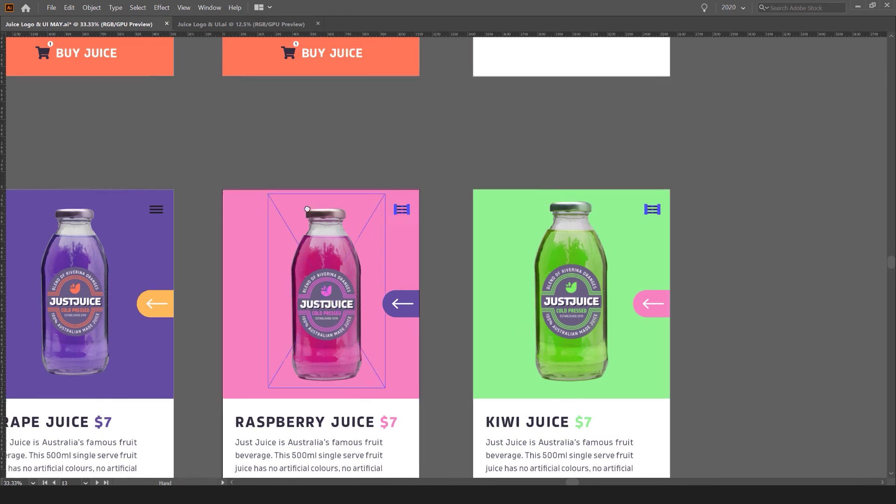
left_click_drag(211, 213, 475, 196)
left_click(418, 193, "shift")
left_click(174, 192, "shift")
left_click_drag(182, 200, 434, 158)
left_click(301, 188)
key("v")
left_click(500, 133)
Review the row of home, menu and product screens to check the menu icons and overall consistency.
scroll(414, 179, "up", 2)
scroll(415, 176, "down", 1)
key("alt+space")
left_click(519, 139)
scroll(521, 138, "down", 2)
left_click_drag(569, 132, 433, 114)
scroll(468, 107, "down", 1)
left_click_drag(667, 313, 657, 343)
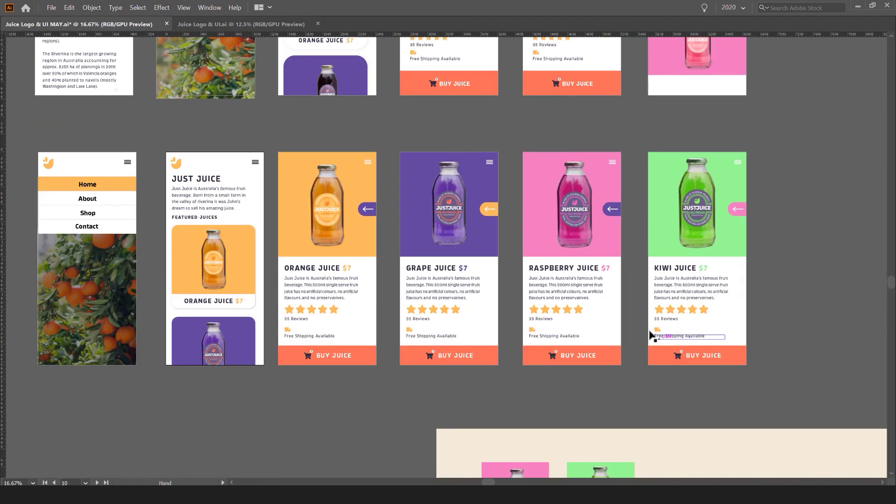
key("Tab")
key("Tab")
scroll(399, 401, "up", 1)
scroll(447, 410, "down", 1)
mouse_move(430, 412)
left_mouse_down()
mouse_move(418, 421)
mouse_move(436, 407)
left_mouse_up()
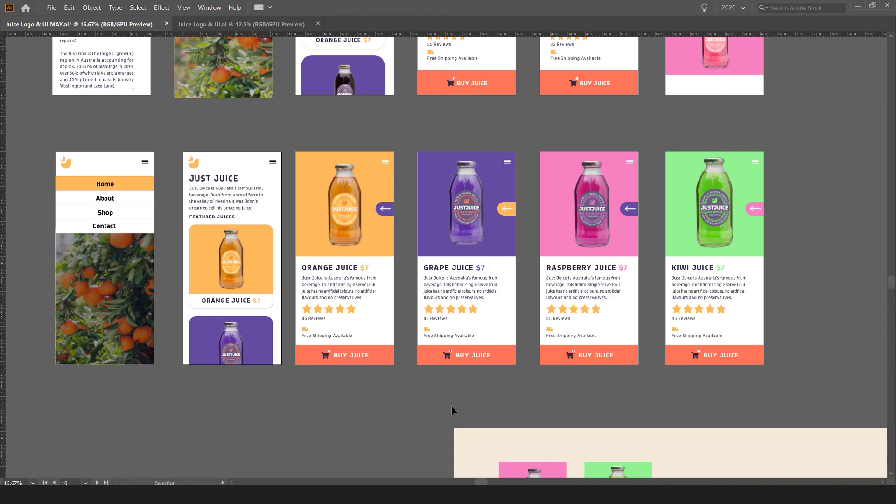
scroll(825, 316, "left", 1)
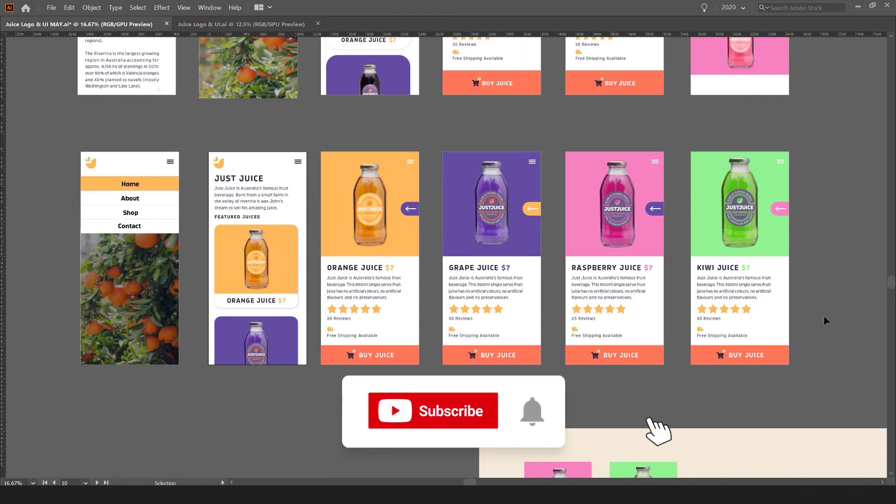